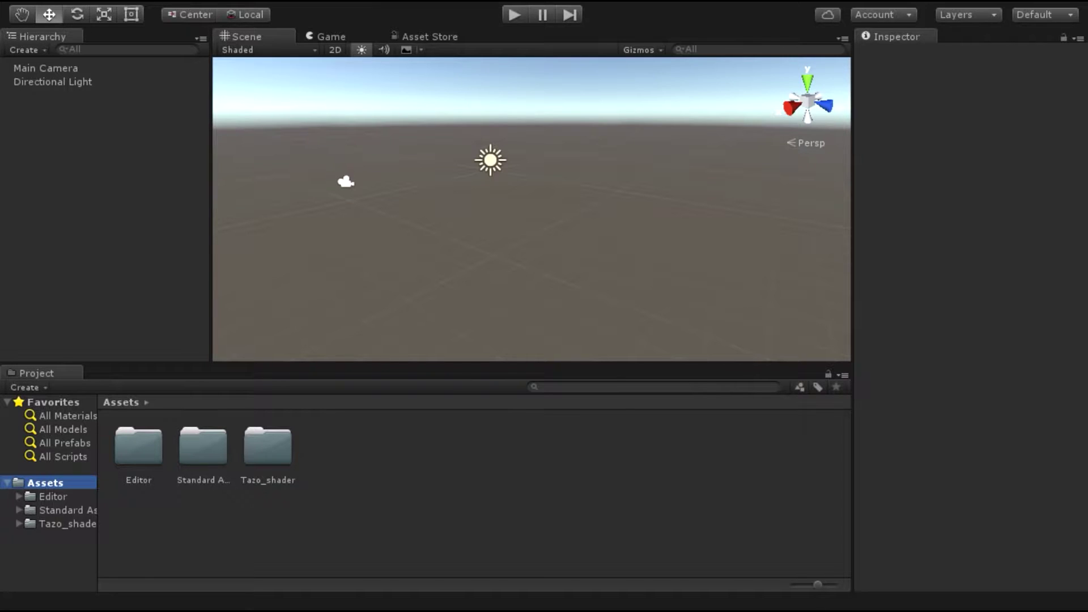
# Step: Stand the flattened cube upright as a wall with X rotation 90
pyautogui.moveTo(511, 227)
pyautogui.keyDown('alt'); pyautogui.mouseDown()
pyautogui.moveTo(567, 238)
pyautogui.moveTo(397, 216)
pyautogui.mouseUp(); pyautogui.keyUp('alt')
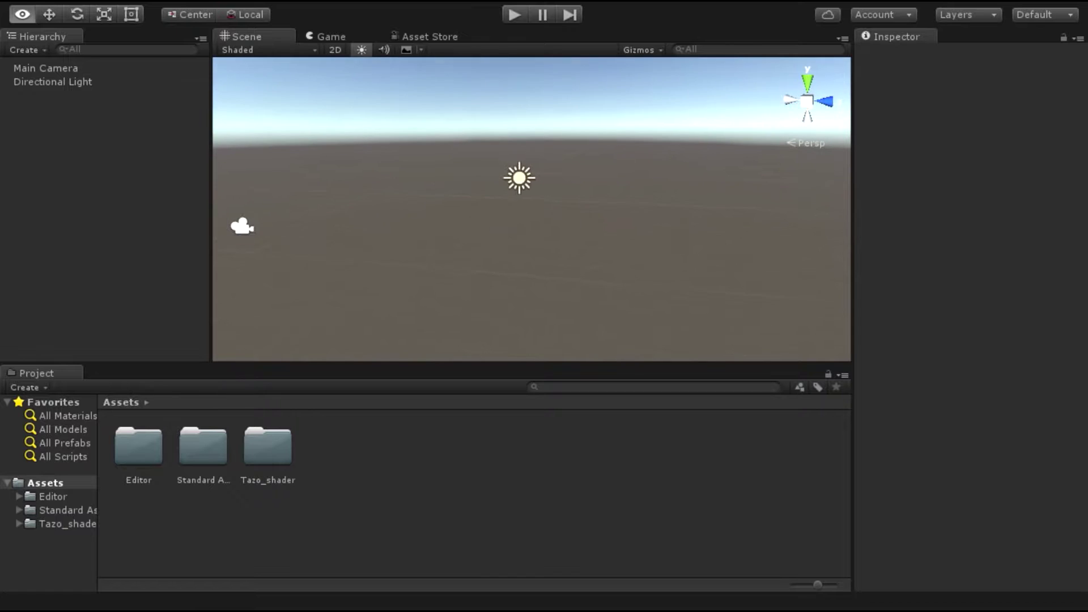
pyautogui.keyDown('alt'); pyautogui.moveTo(510, 227); pyautogui.dragTo(624, 226); pyautogui.keyUp('alt')
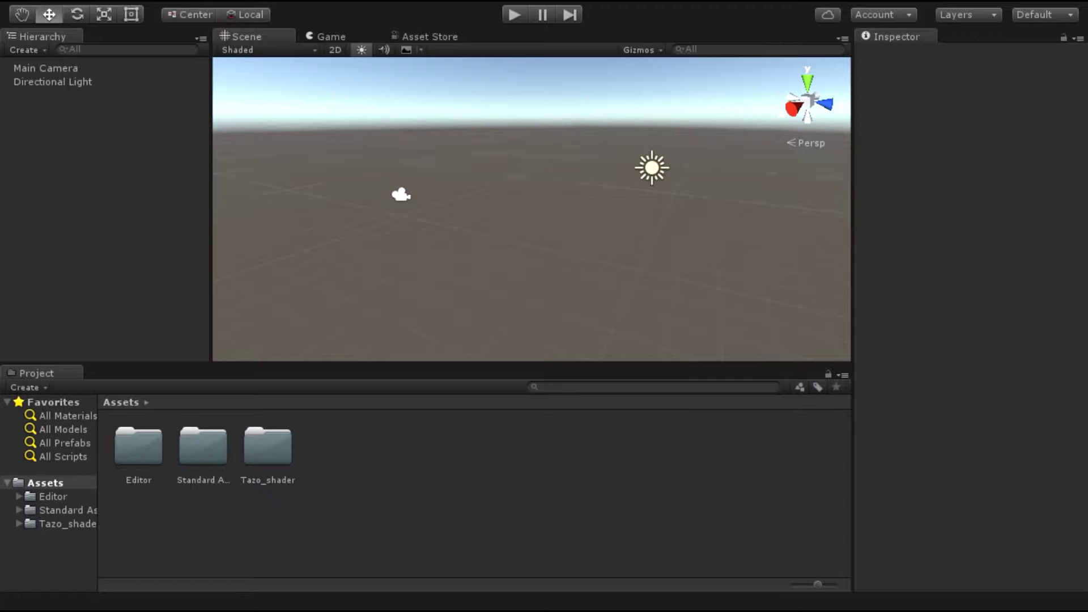
pyautogui.moveTo(531, 209)
pyautogui.keyDown('alt'); pyautogui.mouseDown()
pyautogui.moveTo(544, 204)
pyautogui.moveTo(499, 215)
pyautogui.moveTo(544, 212)
pyautogui.moveTo(510, 227)
pyautogui.moveTo(510, 210)
pyautogui.moveTo(488, 212)
pyautogui.moveTo(545, 210)
pyautogui.moveTo(505, 211)
pyautogui.mouseUp(); pyautogui.keyUp('alt')
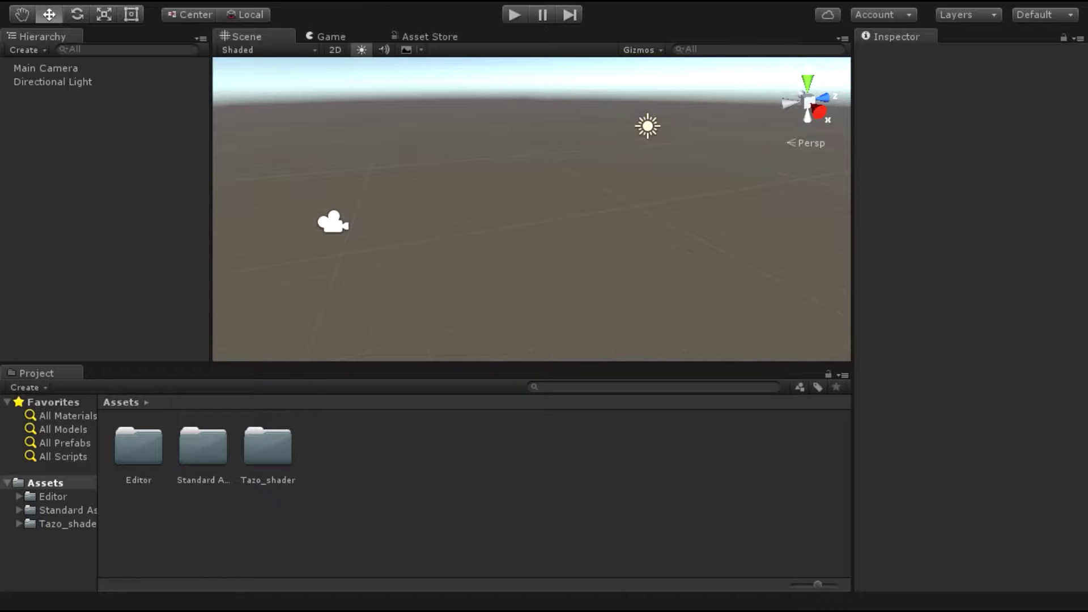
pyautogui.keyDown('alt'); pyautogui.moveTo(532, 227); pyautogui.dragTo(475, 216); pyautogui.keyUp('alt')
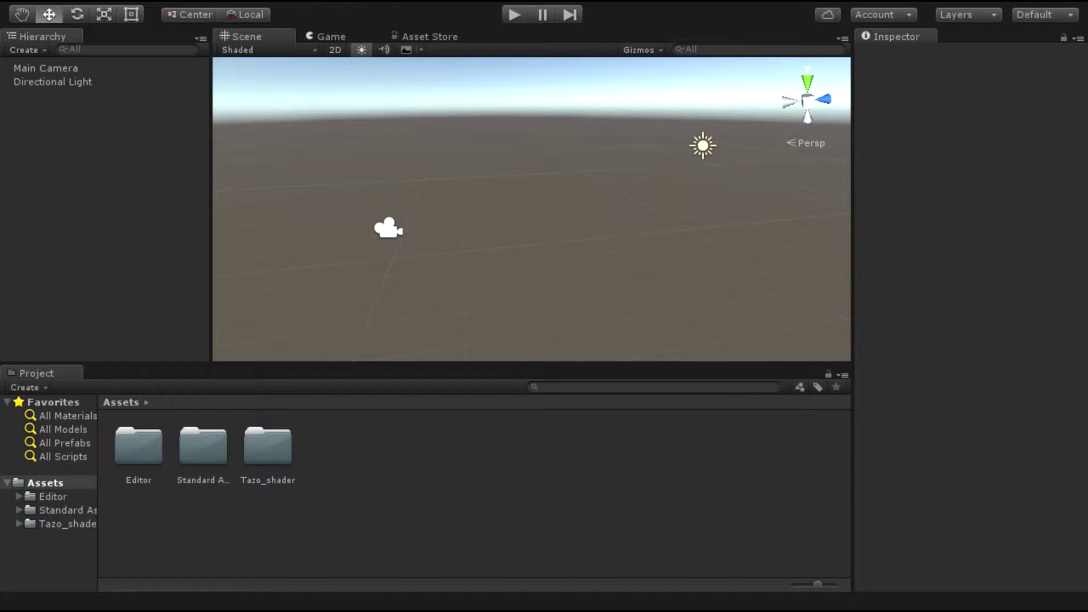
pyautogui.keyDown('alt'); pyautogui.moveTo(839, 170); pyautogui.dragTo(737, 167); pyautogui.keyUp('alt')
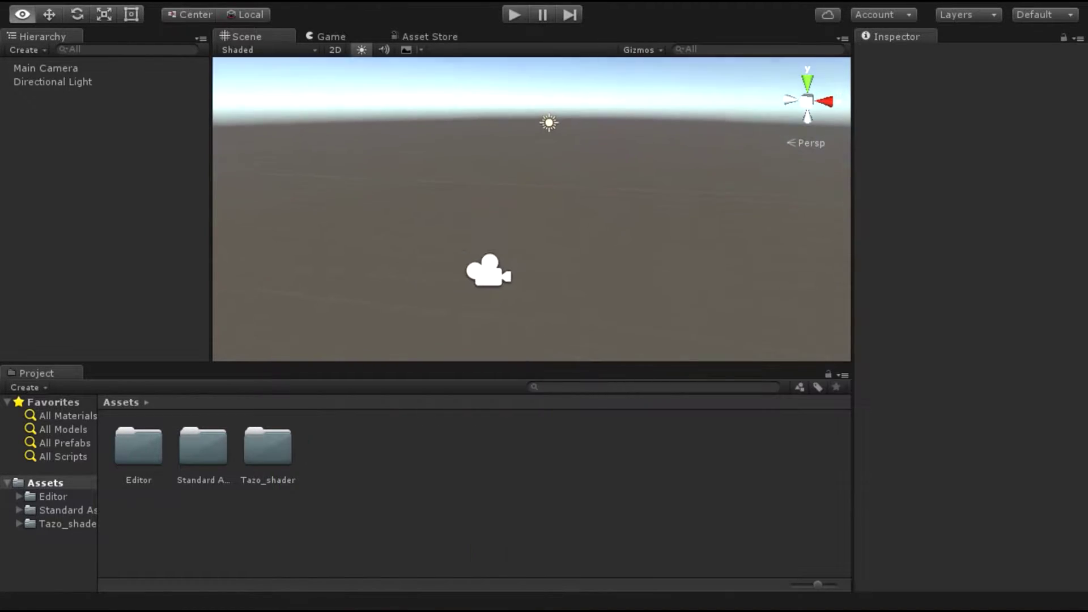
pyautogui.moveTo(567, 227)
pyautogui.keyDown('alt'); pyautogui.mouseDown()
pyautogui.moveTo(454, 238)
pyautogui.moveTo(431, 226)
pyautogui.moveTo(425, 243)
pyautogui.moveTo(396, 229)
pyautogui.moveTo(430, 215)
pyautogui.moveTo(431, 238)
pyautogui.moveTo(448, 227)
pyautogui.moveTo(431, 255)
pyautogui.moveTo(454, 238)
pyautogui.mouseUp(); pyautogui.keyUp('alt')
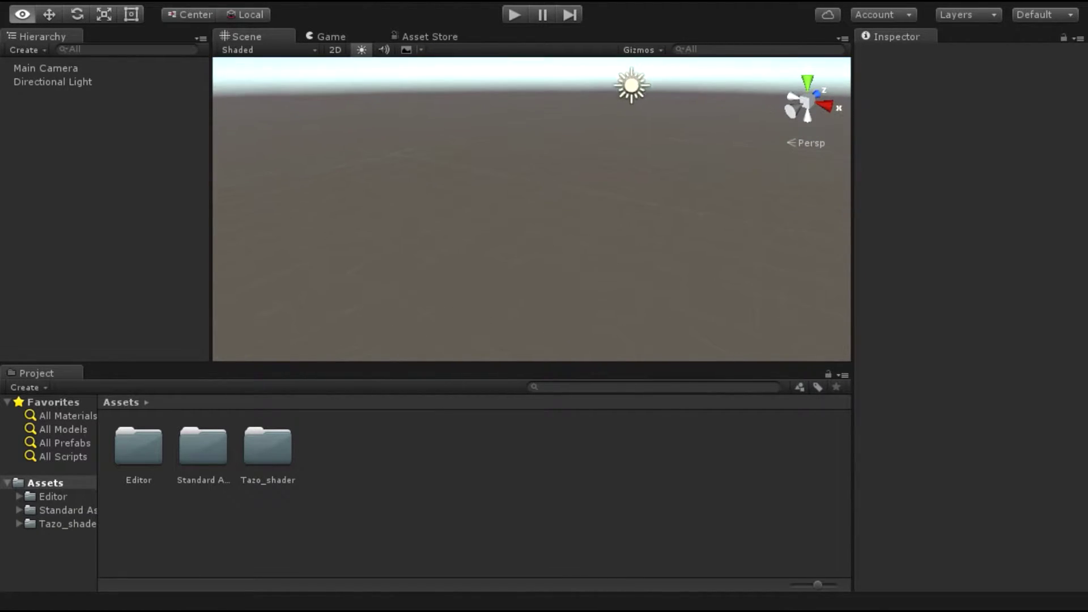
pyautogui.moveTo(454, 238)
pyautogui.keyDown('alt'); pyautogui.mouseDown()
pyautogui.moveTo(442, 267)
pyautogui.moveTo(454, 249)
pyautogui.mouseUp(); pyautogui.keyUp('alt')
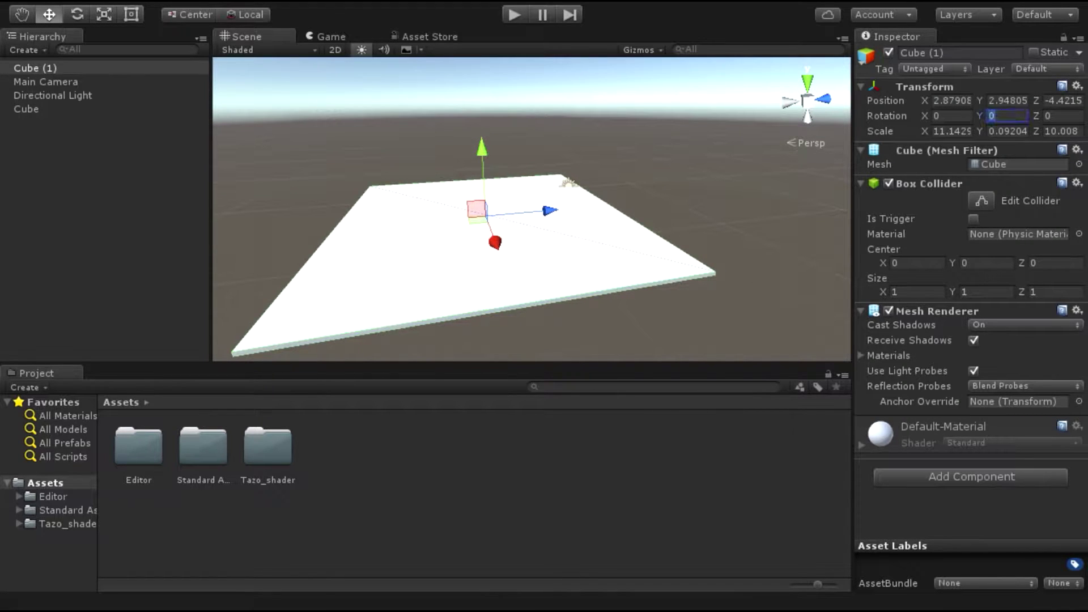
pyautogui.write('90')
pyautogui.press('Tab')
pyautogui.write('90')
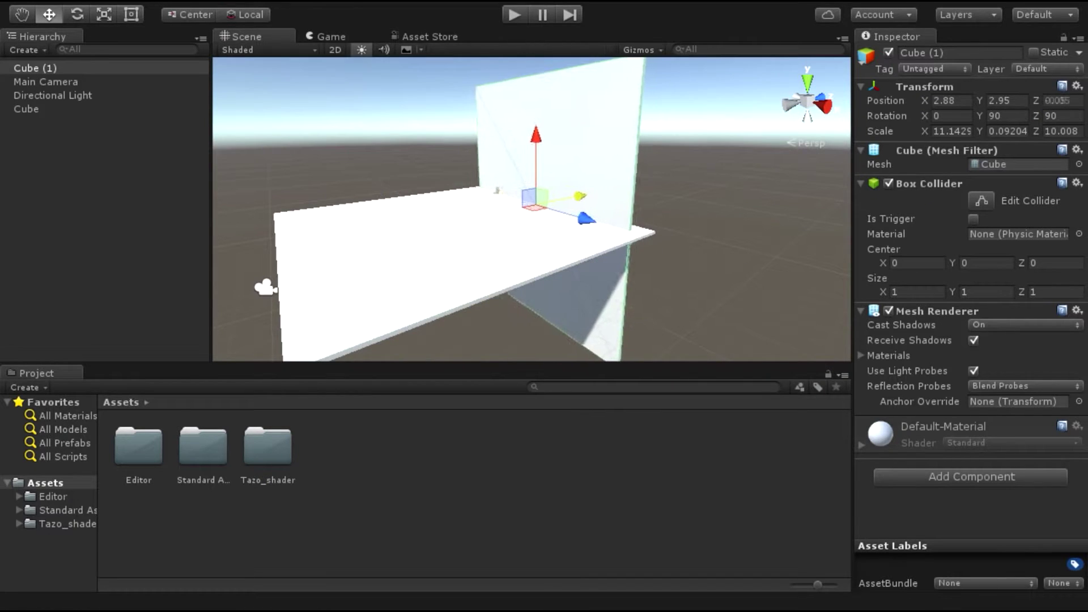
pyautogui.write('r')
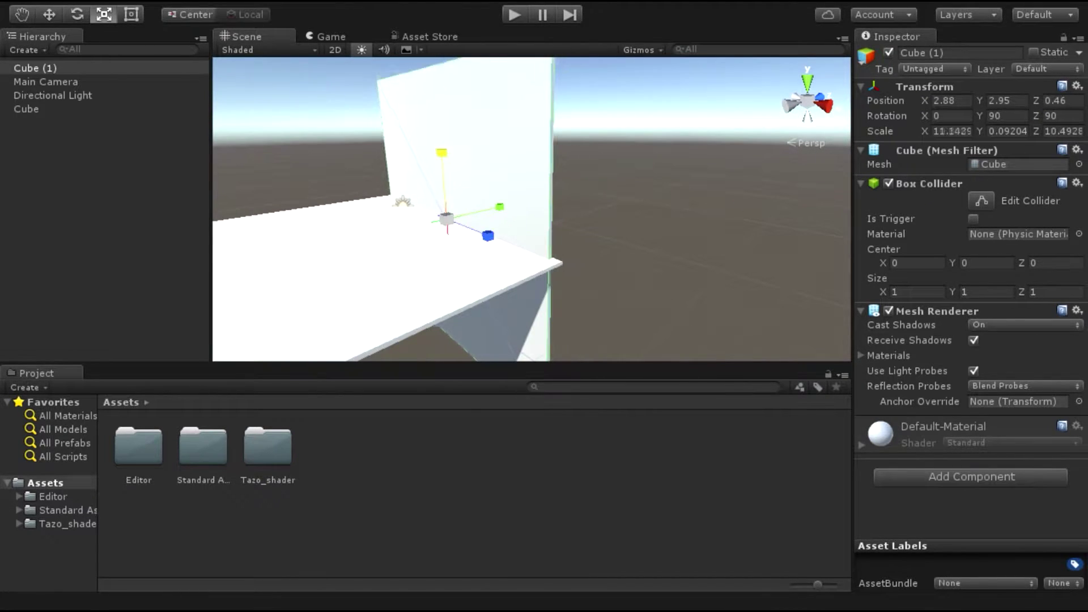
pyautogui.write('x')
# Step: Duplicate the upright wall and move the copies to the room's other sides
pyautogui.hotkey('ctrl', 'd')
pyautogui.press('w')
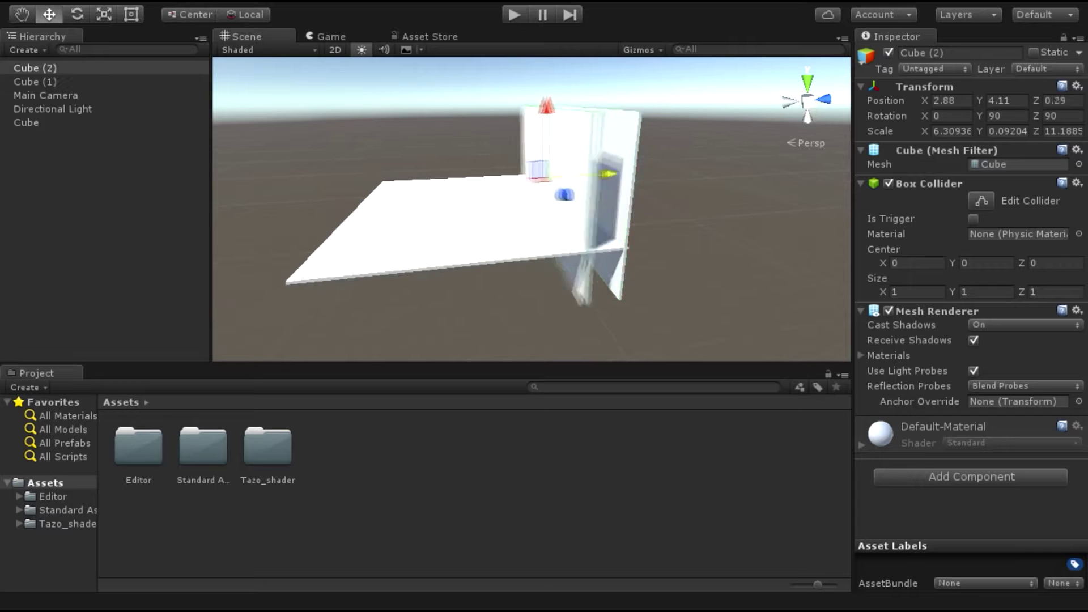
pyautogui.hotkey('ctrl', 'd')
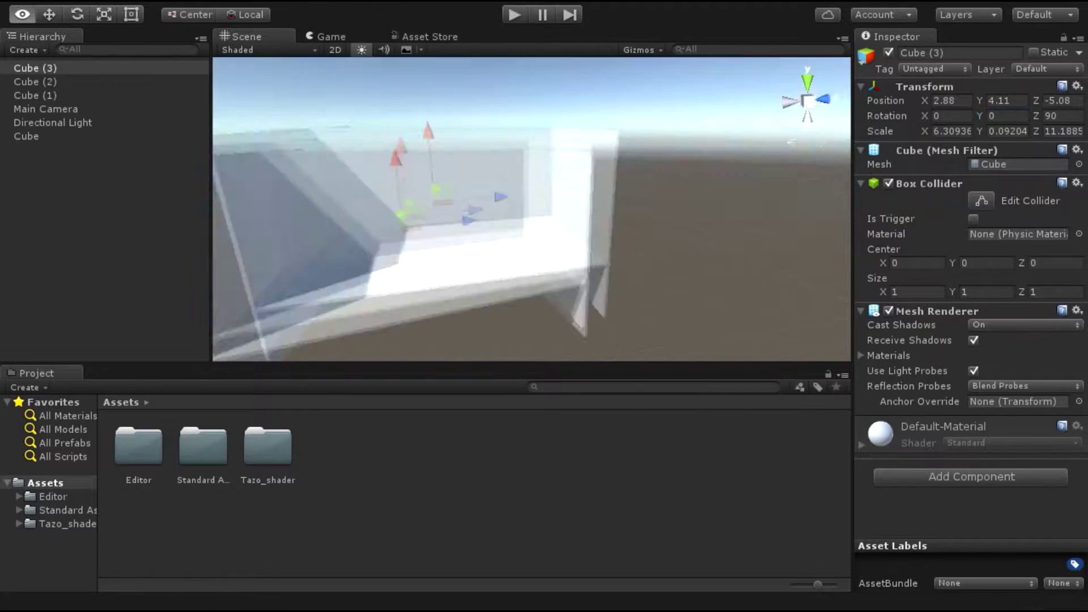
pyautogui.keyDown('alt'); pyautogui.moveTo(531, 210); pyautogui.dragTo(431, 215); pyautogui.keyUp('alt')
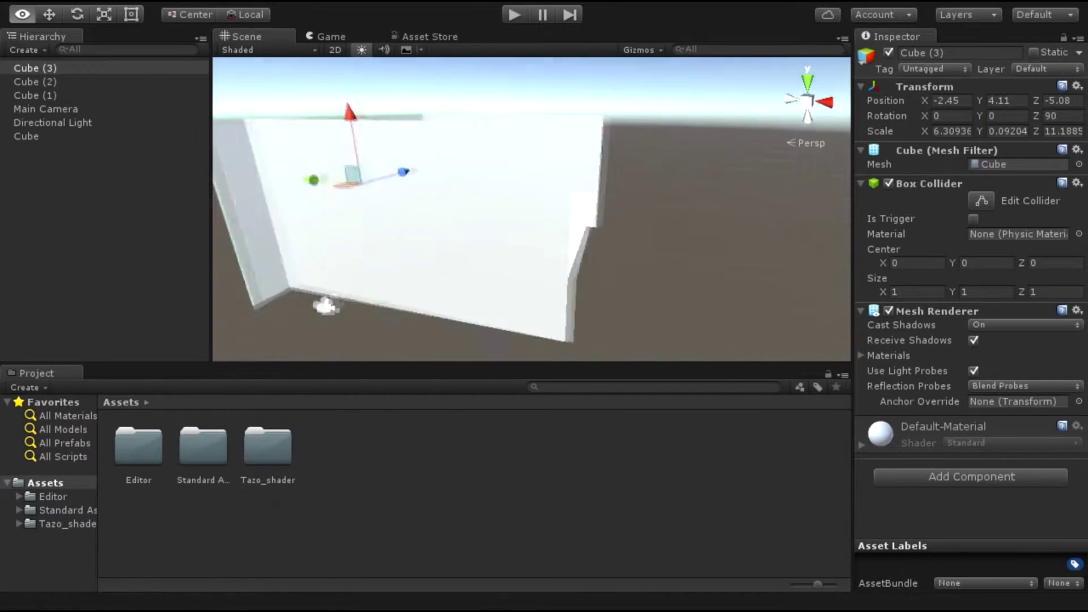
pyautogui.hotkey('ctrl', 'd')
# Step: Duplicate the floor and raise the copy up into a ceiling
pyautogui.click(26, 150)
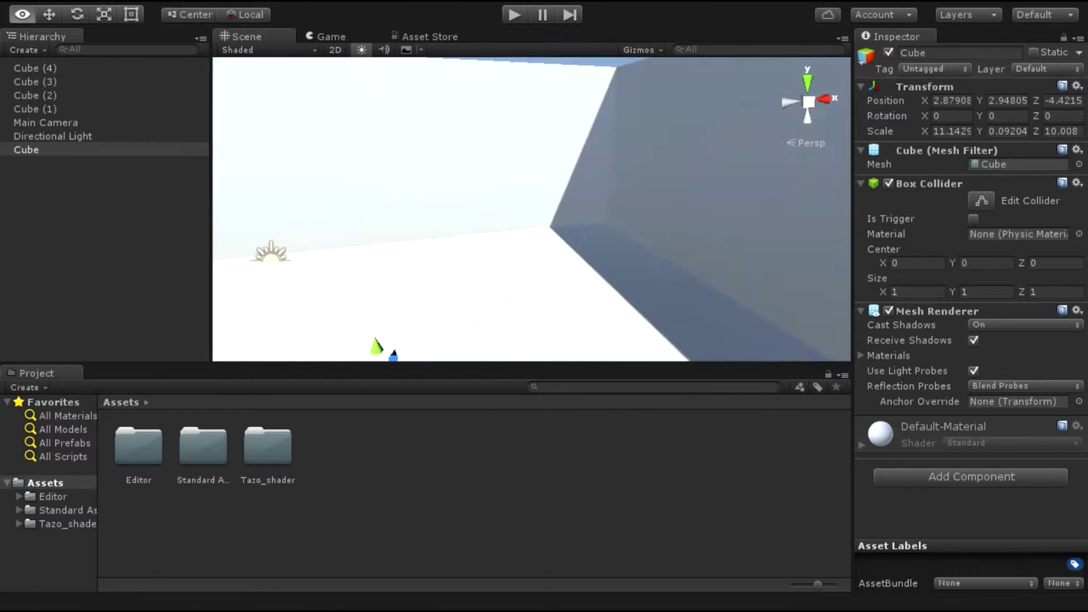
pyautogui.hotkey('ctrl', 'd')
pyautogui.keyDown('alt'); pyautogui.moveTo(532, 210); pyautogui.dragTo(431, 216); pyautogui.keyUp('alt')
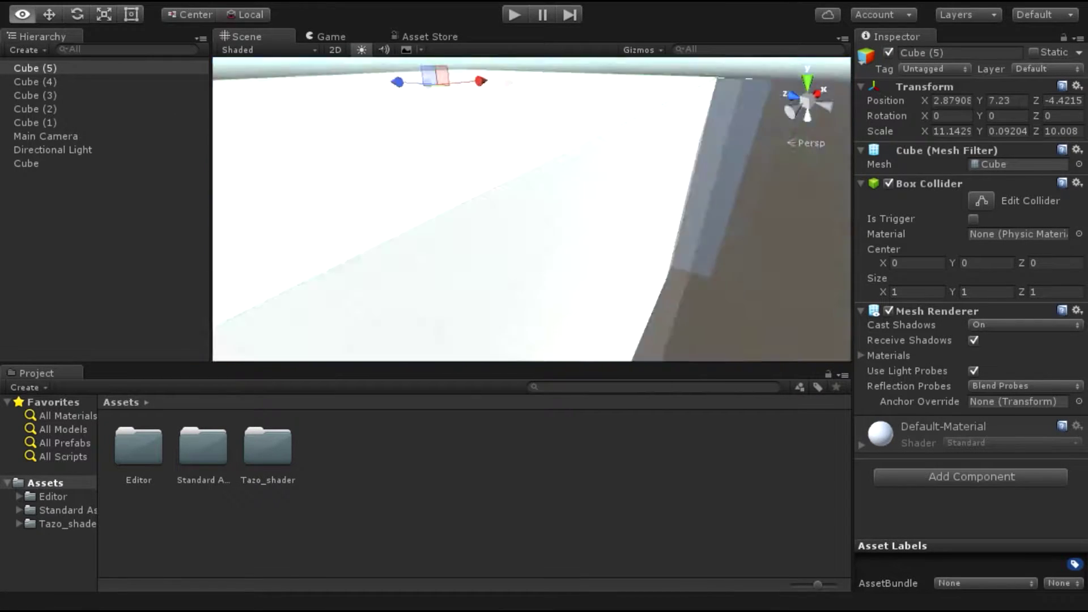
pyautogui.keyDown('alt'); pyautogui.moveTo(532, 210); pyautogui.dragTo(510, 170); pyautogui.keyUp('alt')
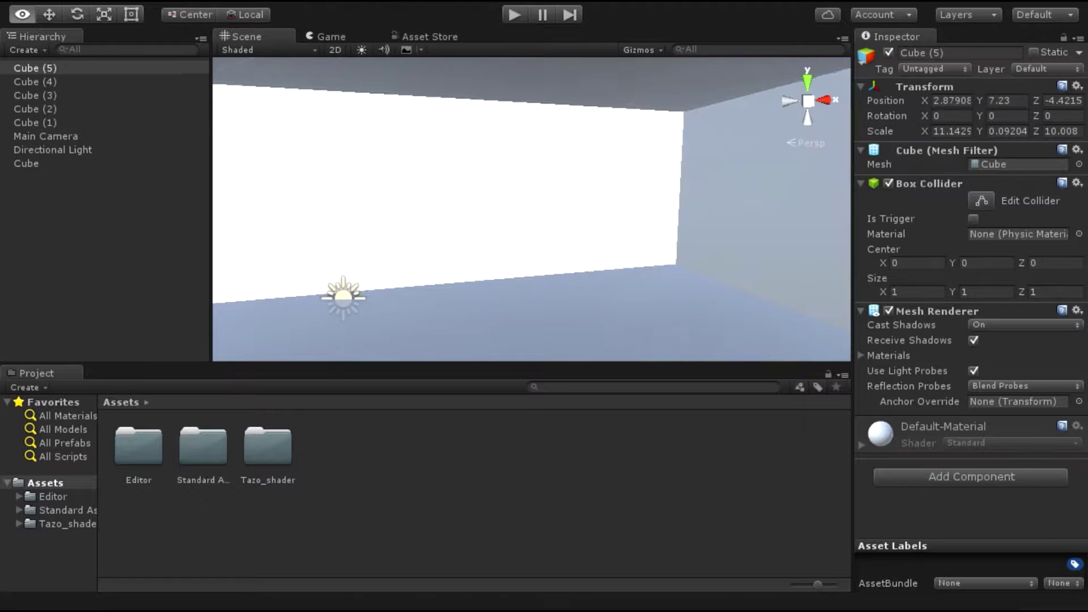
# Step: Orbit around the room's white wall, top and corner, then bring up the Window menu
pyautogui.moveTo(532, 210)
pyautogui.keyDown('alt'); pyautogui.mouseDown()
pyautogui.moveTo(488, 193)
pyautogui.moveTo(510, 193)
pyautogui.mouseUp(); pyautogui.keyUp('alt')
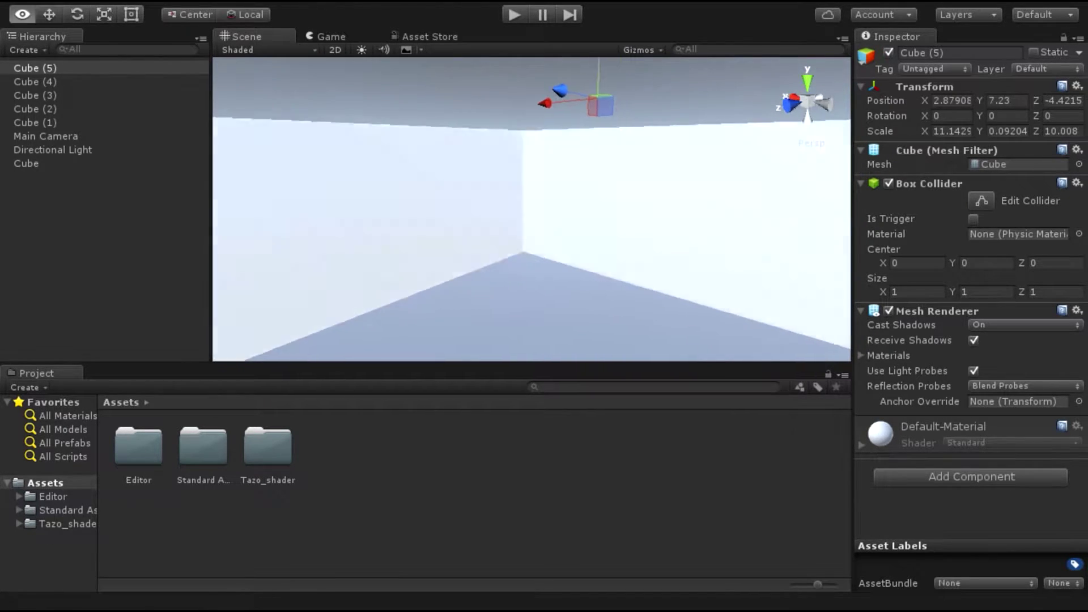
pyautogui.moveTo(532, 210); pyautogui.dragTo(510, 192, button='right')
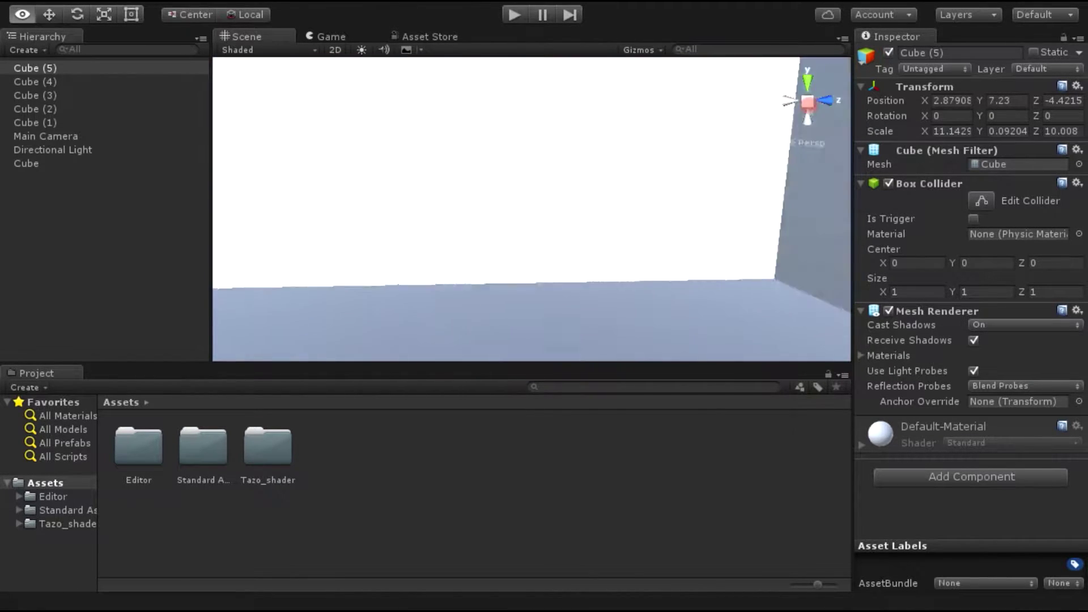
pyautogui.moveTo(532, 209)
pyautogui.mouseDown(button='right')
pyautogui.moveTo(510, 193)
pyautogui.moveTo(550, 208)
pyautogui.mouseUp(button='right')
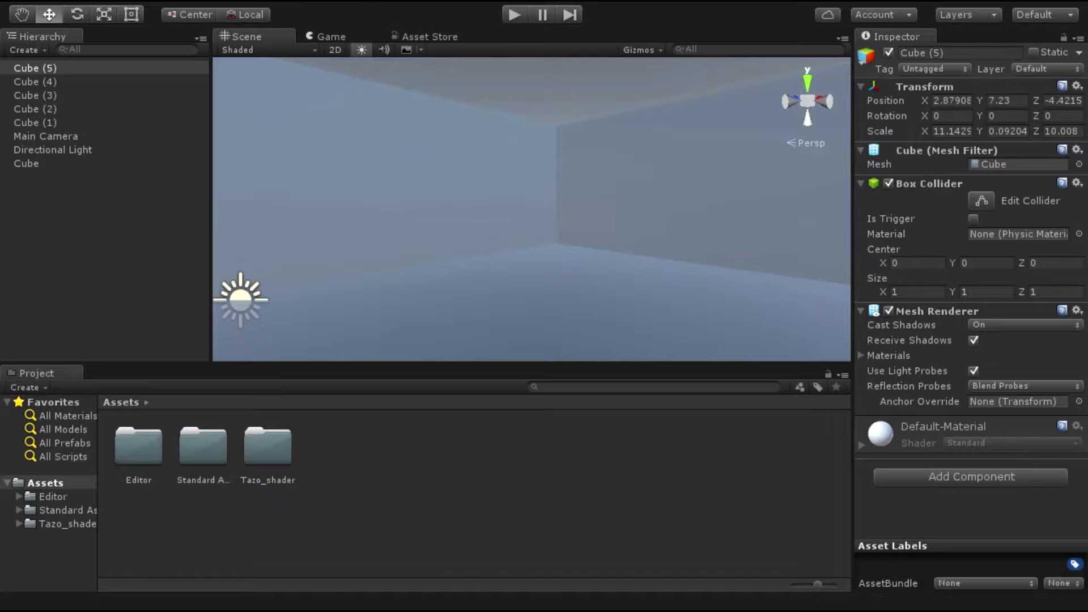
pyautogui.hotkey('alt', 'w')
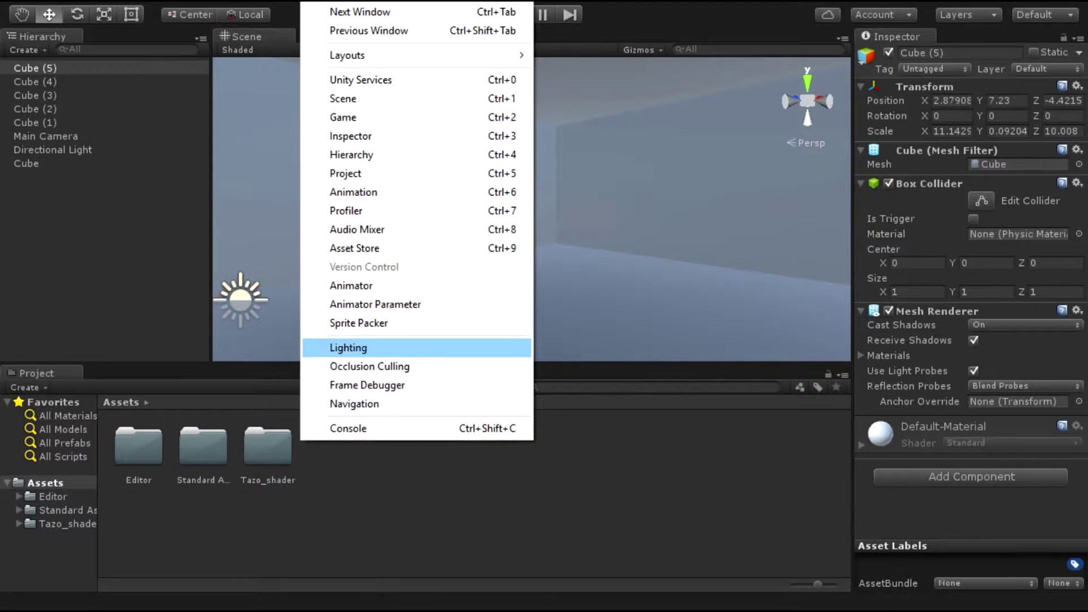
# Step: Dock the Lighting window beside the Inspector to show environment and GI settings
pyautogui.press('Return')
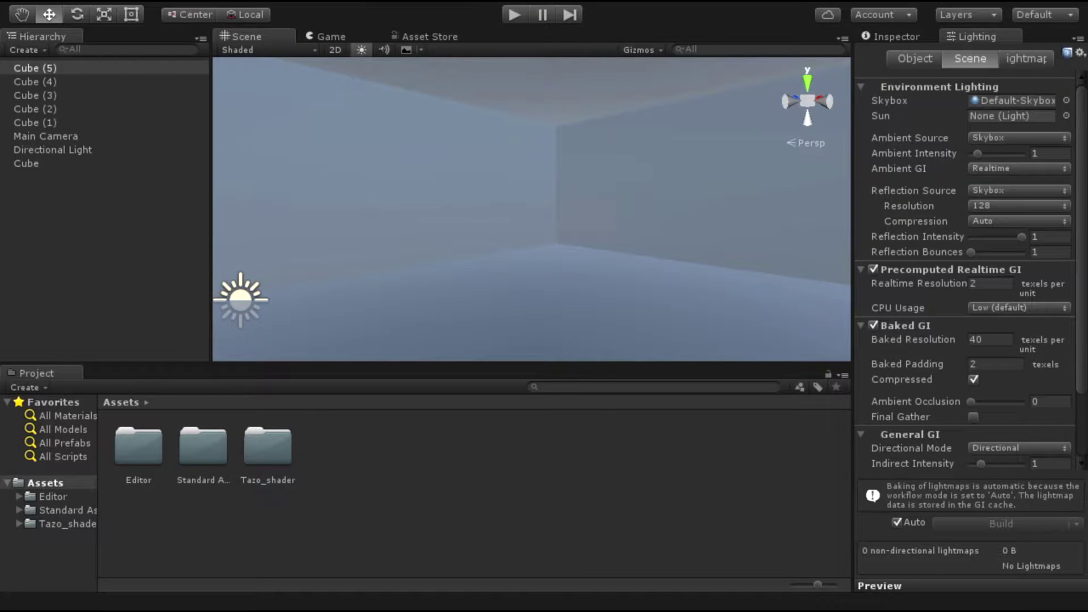
pyautogui.hotkey('alt', 'w')
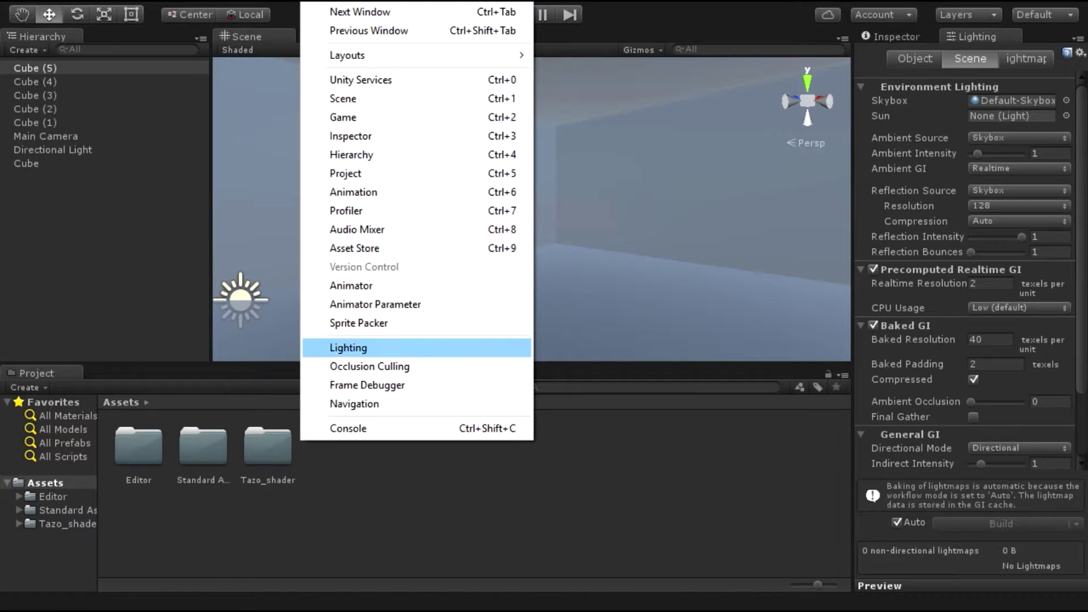
pyautogui.press('Return')
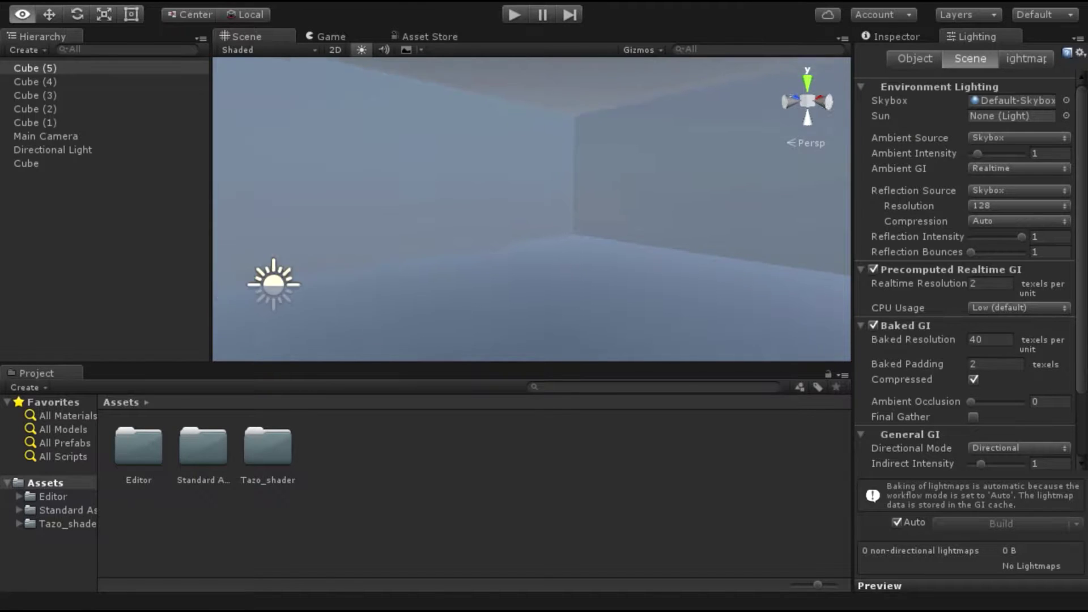
pyautogui.moveTo(510, 227)
pyautogui.mouseDown(button='right')
pyautogui.moveTo(567, 215)
pyautogui.moveTo(499, 216)
pyautogui.moveTo(539, 187)
pyautogui.moveTo(510, 216)
pyautogui.moveTo(499, 210)
pyautogui.mouseUp(button='right')
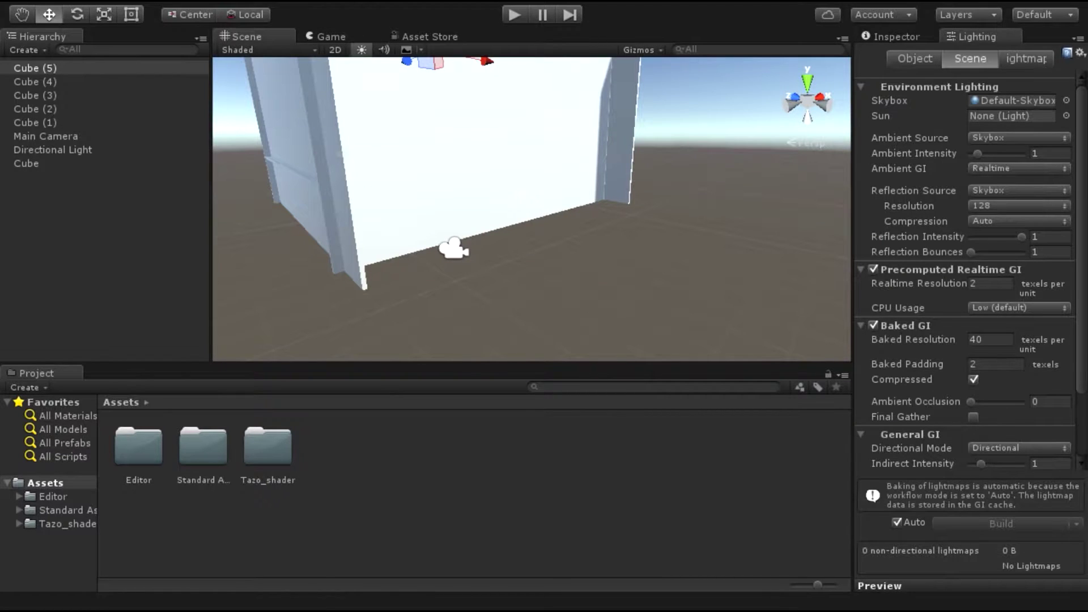
# Step: Move the Main Camera inside the room and set its near clipping plane to 0.01
pyautogui.doubleClick(45, 136)
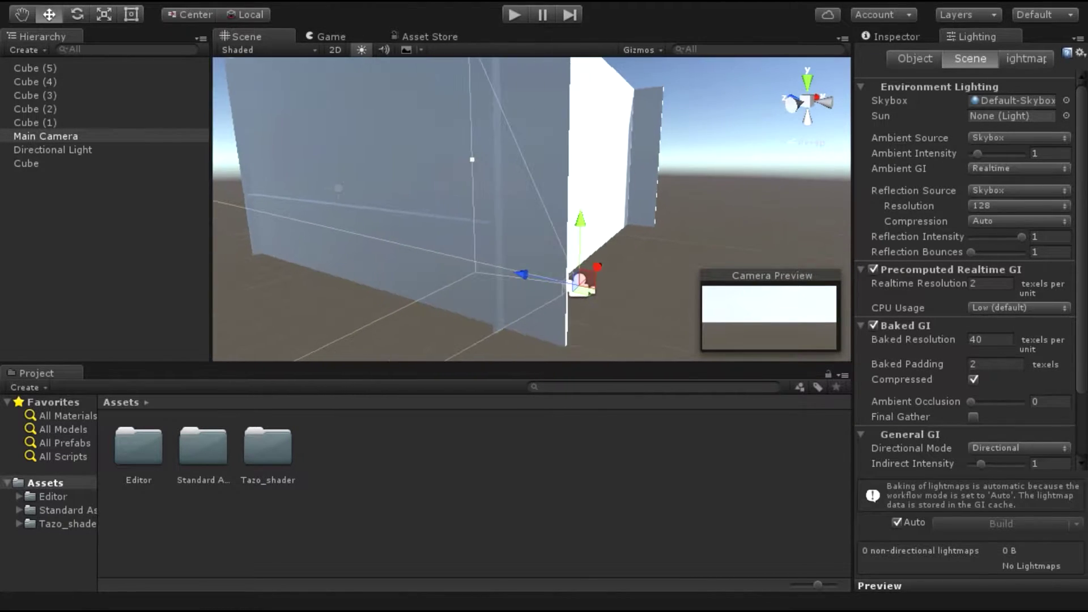
pyautogui.moveTo(578, 281)
pyautogui.mouseDown()
pyautogui.moveTo(496, 261)
pyautogui.moveTo(493, 115)
pyautogui.moveTo(517, 122)
pyautogui.mouseUp()
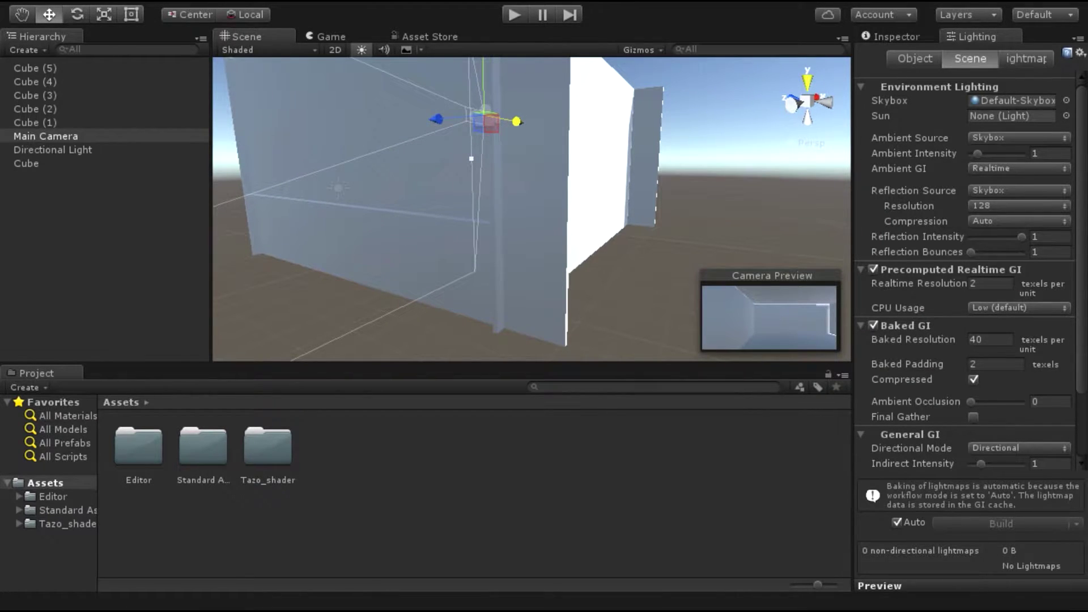
pyautogui.hotkey('ctrl', '3')
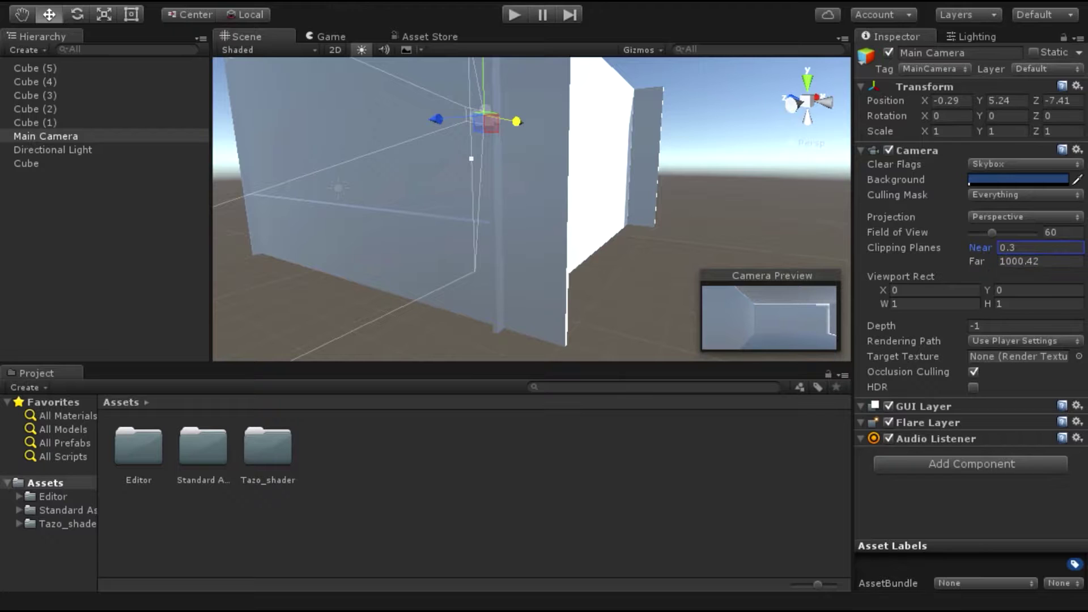
pyautogui.write('21.8')
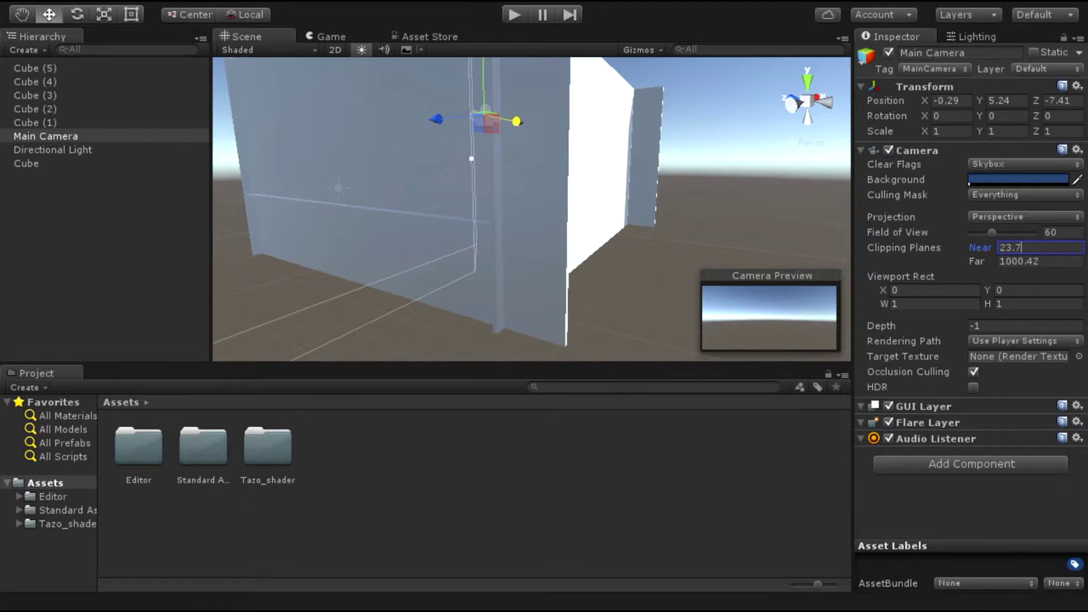
pyautogui.write('3')
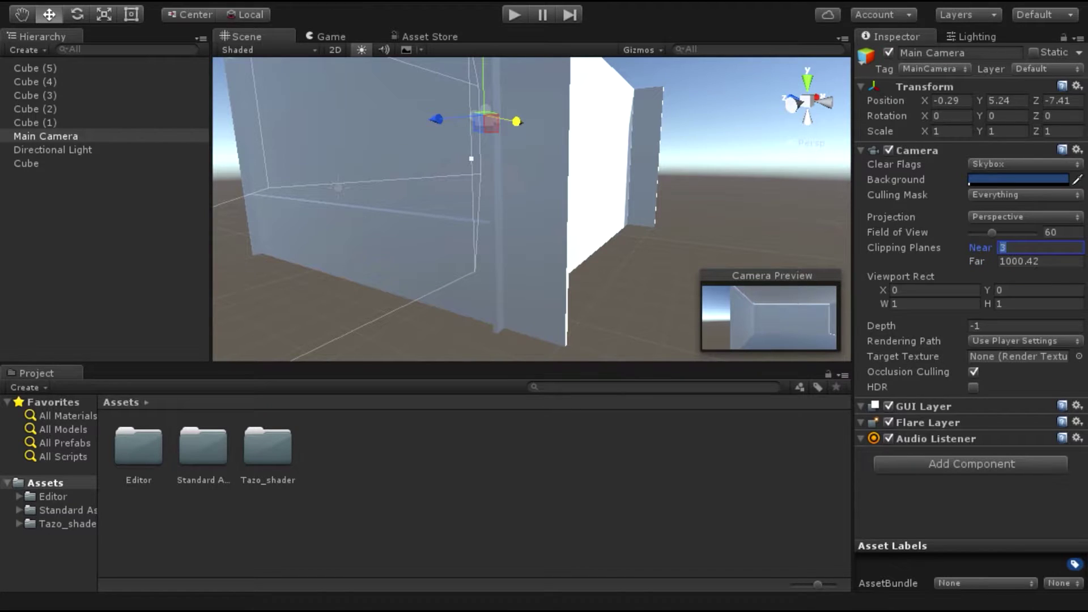
pyautogui.press('BackSpace')
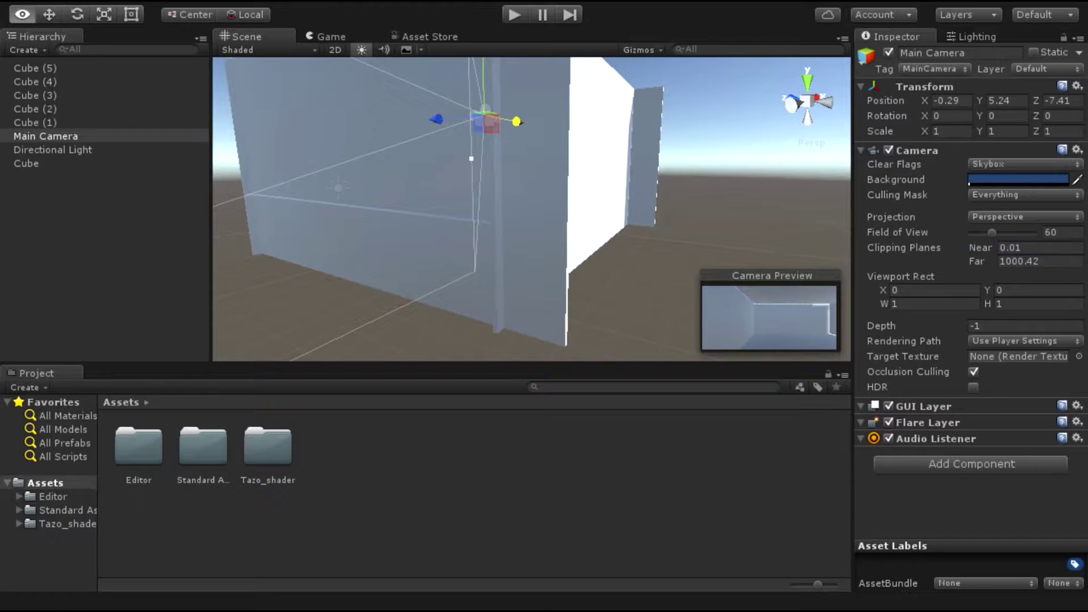
# Step: Turn the camera to about 43° Y rotation and view the room in the Game view
pyautogui.keyDown('alt'); pyautogui.moveTo(532, 210); pyautogui.dragTo(567, 210); pyautogui.keyUp('alt')
pyautogui.press('e')
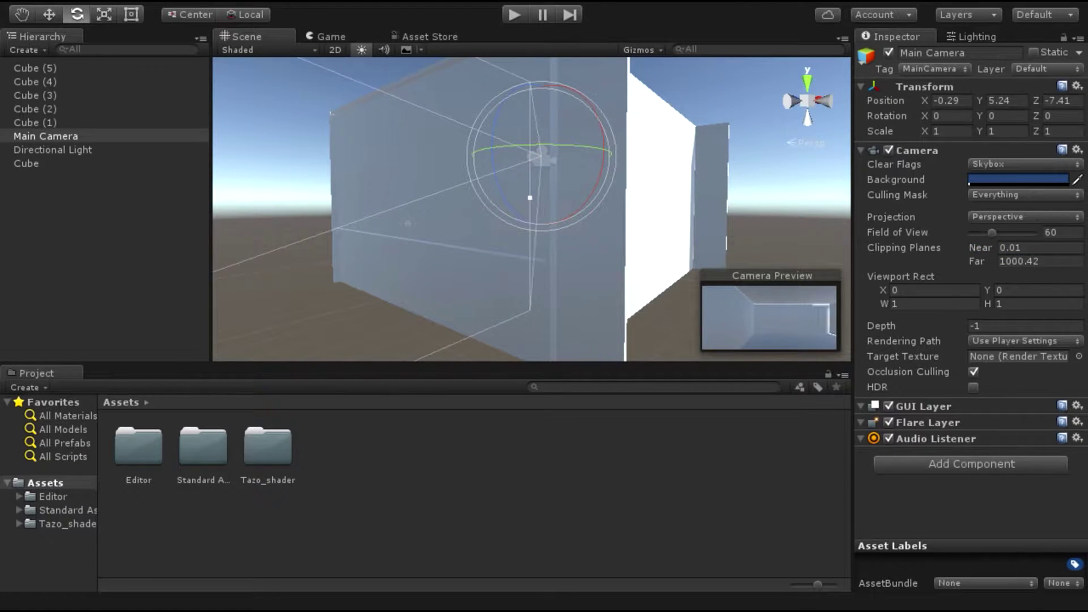
pyautogui.moveTo(567, 149); pyautogui.dragTo(510, 151)
pyautogui.press('f')
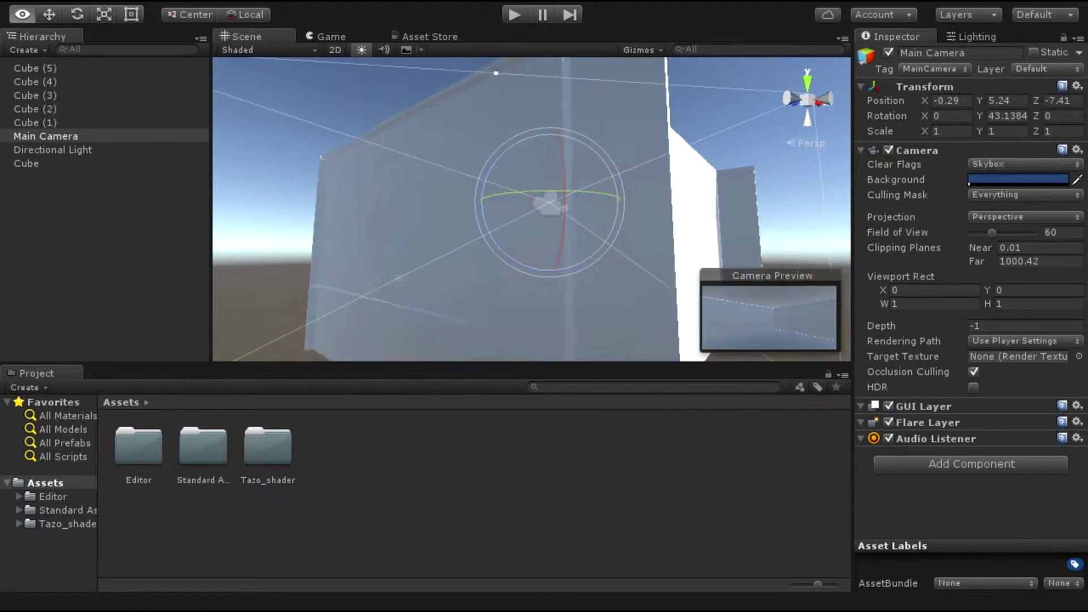
pyautogui.hotkey('ctrl', '2')
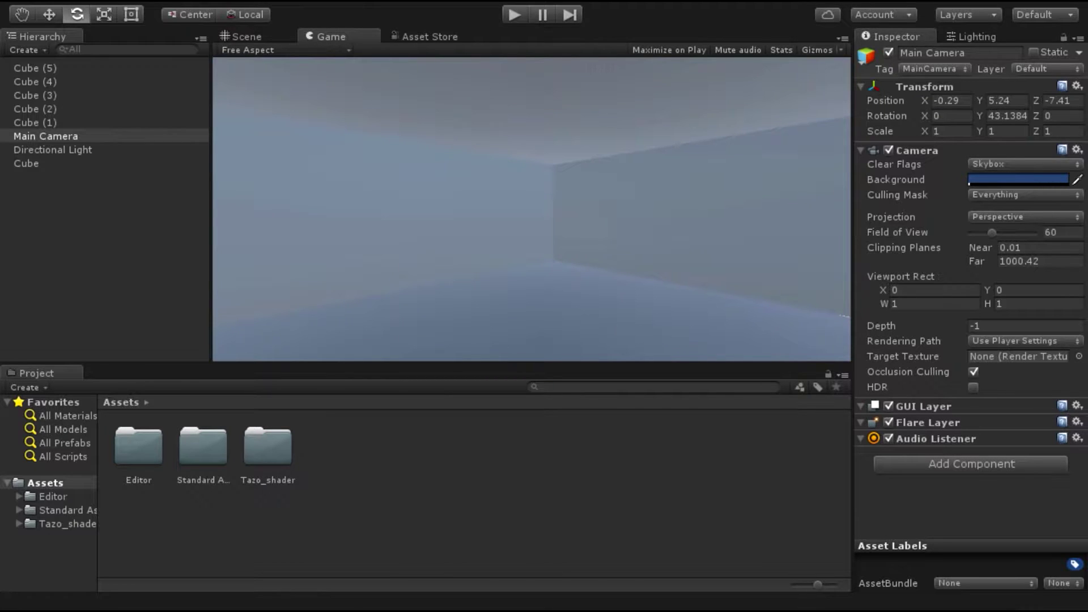
# Step: Lower the scene's ambient intensity from 1 to 0.5 in the environment lighting settings
pyautogui.click(971, 36)
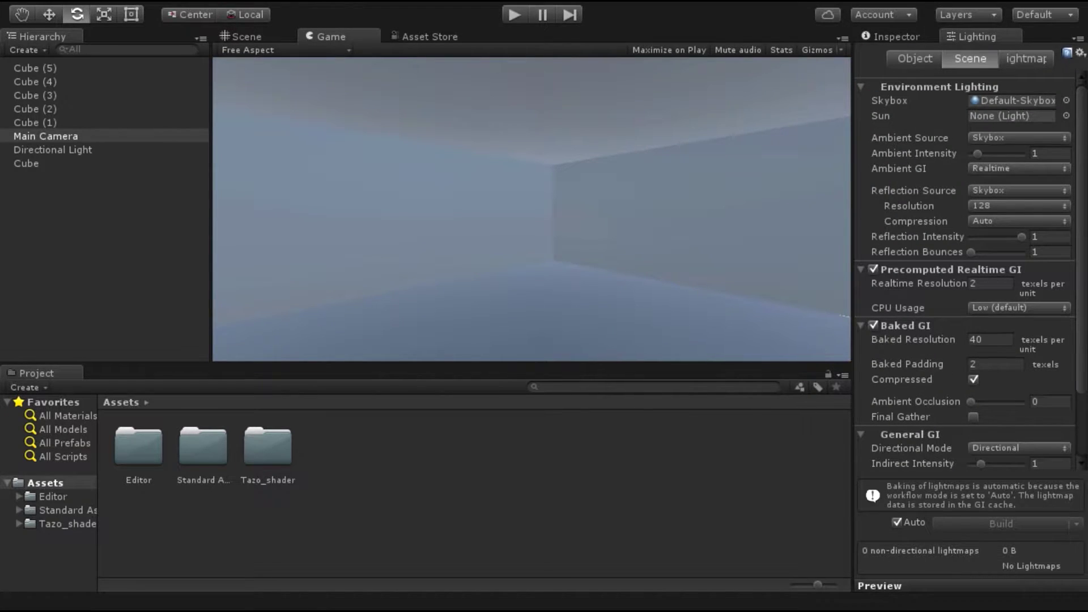
pyautogui.click(1048, 153)
pyautogui.write('0.')
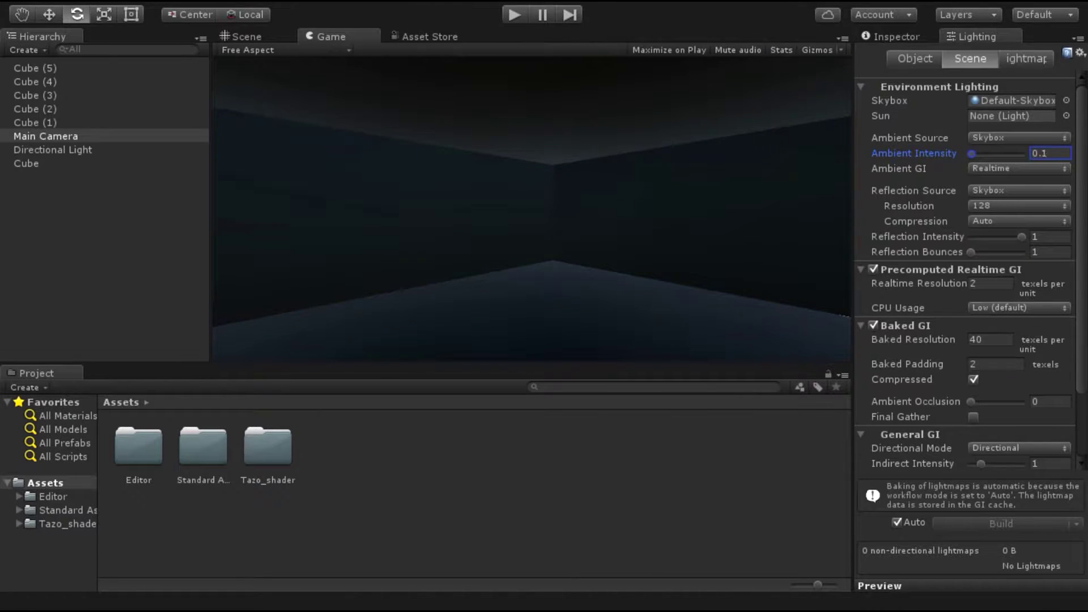
pyautogui.moveTo(971, 153); pyautogui.dragTo(1007, 153)
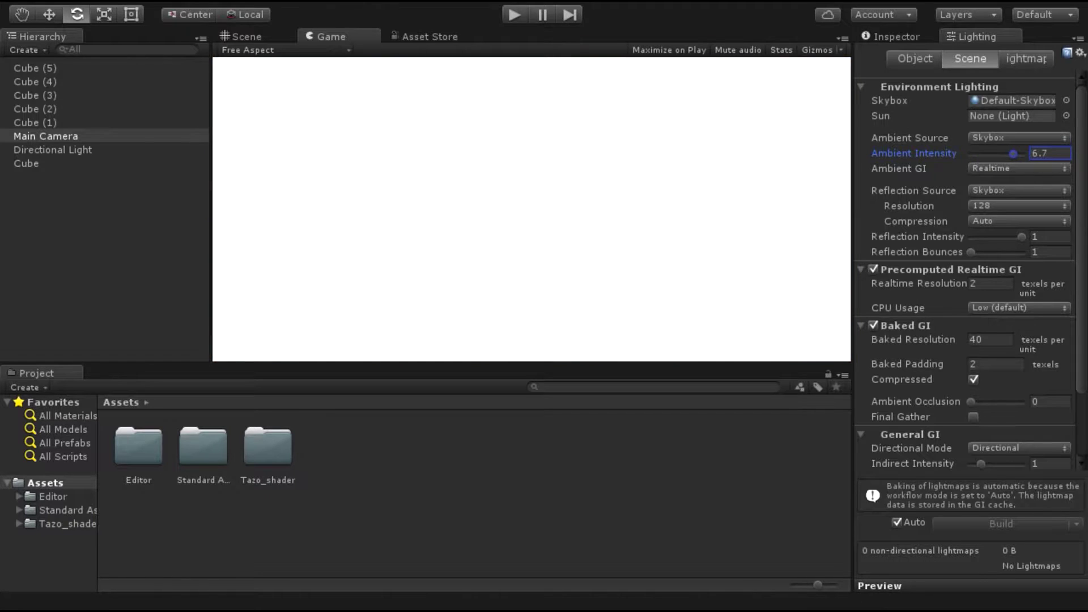
pyautogui.moveTo(1010, 153); pyautogui.dragTo(971, 153)
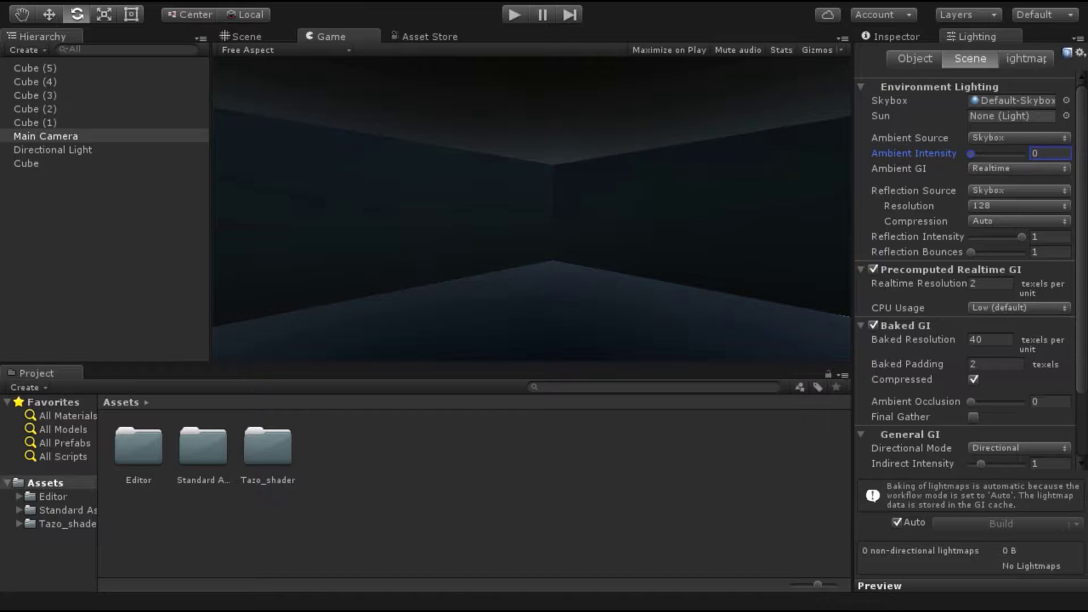
pyautogui.moveTo(971, 153); pyautogui.dragTo(974, 153)
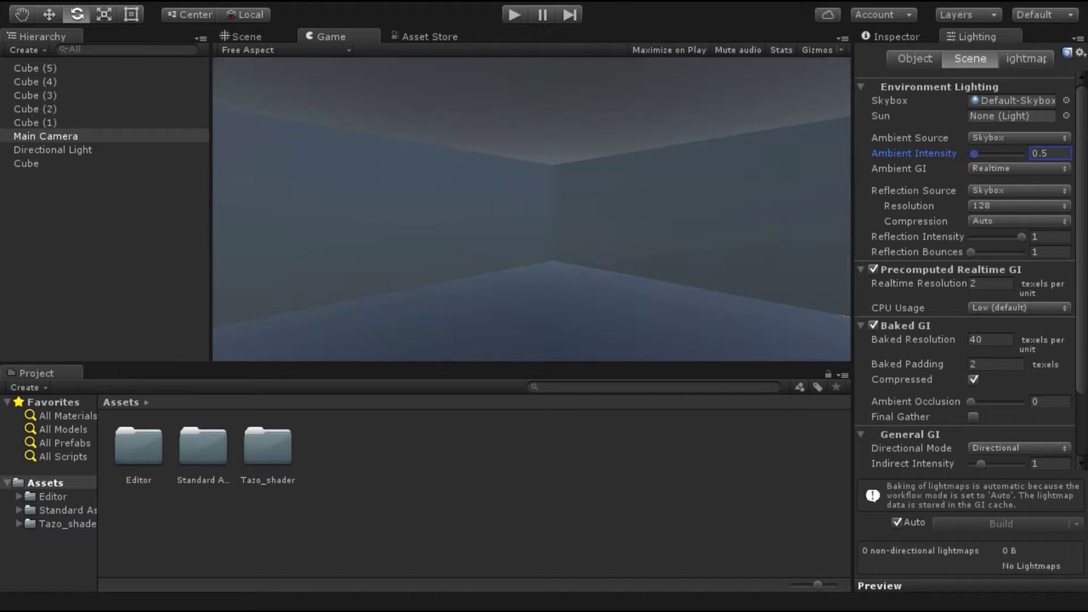
# Step: Keep Skybox as the ambient source and return to the Scene view
pyautogui.click(1018, 138)
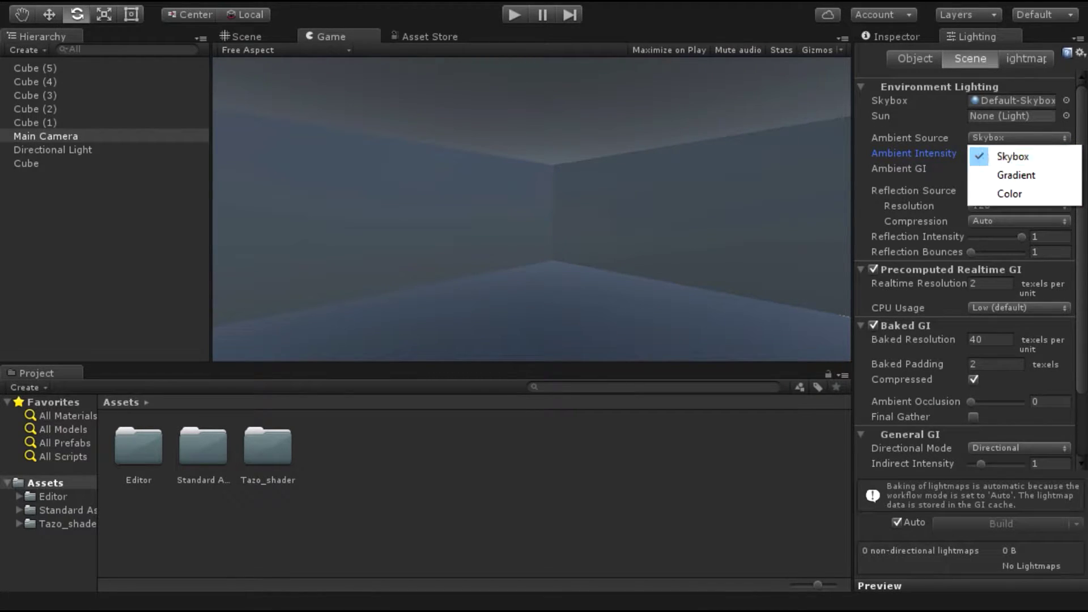
pyautogui.press('Return')
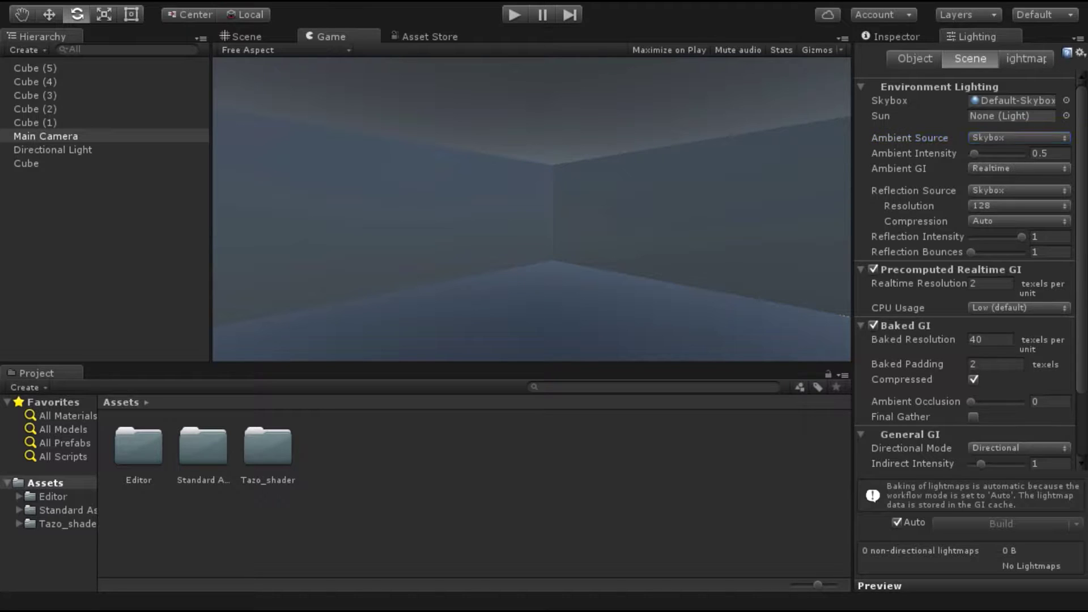
pyautogui.hotkey('ctrl', '1')
# Step: Delete the Directional Light, leaving only the six room cubes and the Main Camera
pyautogui.moveTo(531, 210); pyautogui.dragTo(431, 210, button='right')
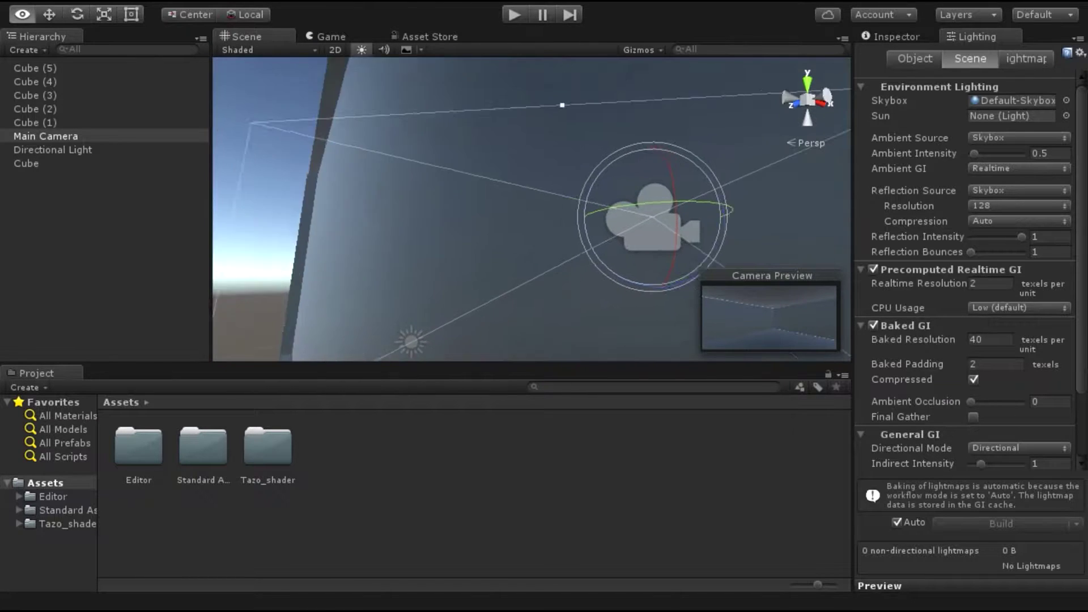
pyautogui.moveTo(532, 210)
pyautogui.mouseDown(button='right')
pyautogui.moveTo(363, 210)
pyautogui.moveTo(272, 187)
pyautogui.moveTo(397, 255)
pyautogui.moveTo(431, 238)
pyautogui.moveTo(363, 238)
pyautogui.moveTo(396, 267)
pyautogui.moveTo(431, 244)
pyautogui.moveTo(340, 250)
pyautogui.mouseUp(button='right')
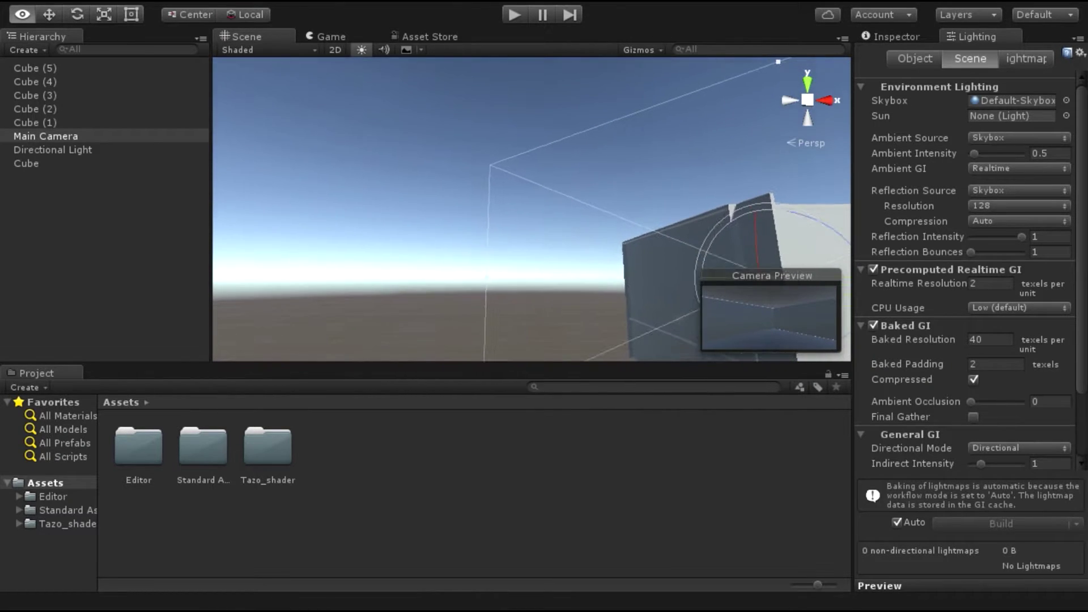
pyautogui.click(89, 150)
pyautogui.rightClick(88, 150)
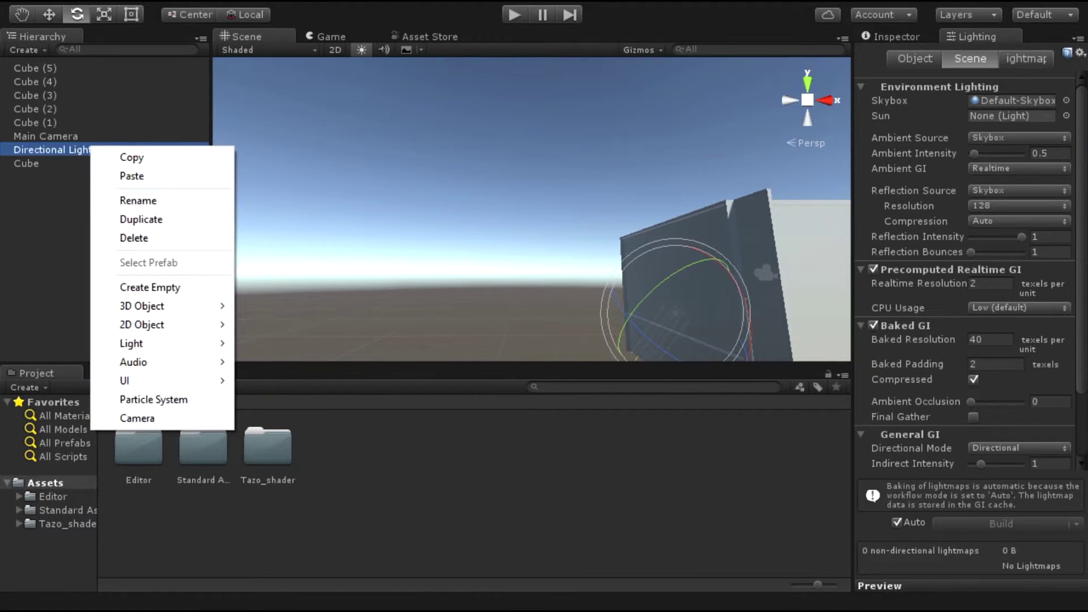
pyautogui.click(125, 238)
pyautogui.moveTo(453, 226)
pyautogui.mouseDown(button='right')
pyautogui.moveTo(510, 255)
pyautogui.moveTo(476, 215)
pyautogui.mouseUp(button='right')
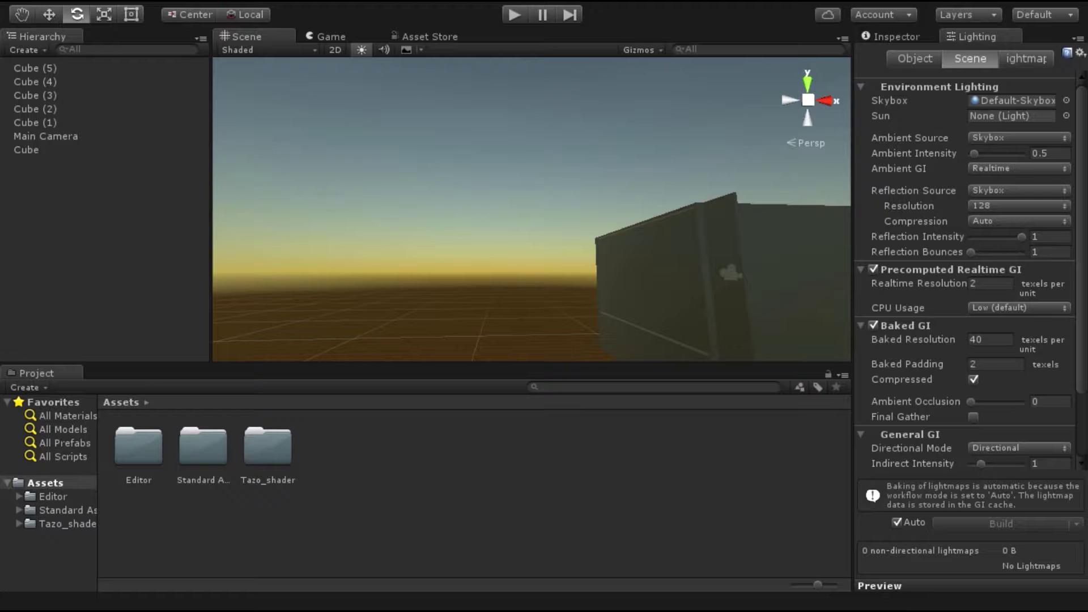
pyautogui.click(1015, 100)
# Step: Create an Assets folder named 'tutoriales' and open it
pyautogui.rightClick(372, 485)
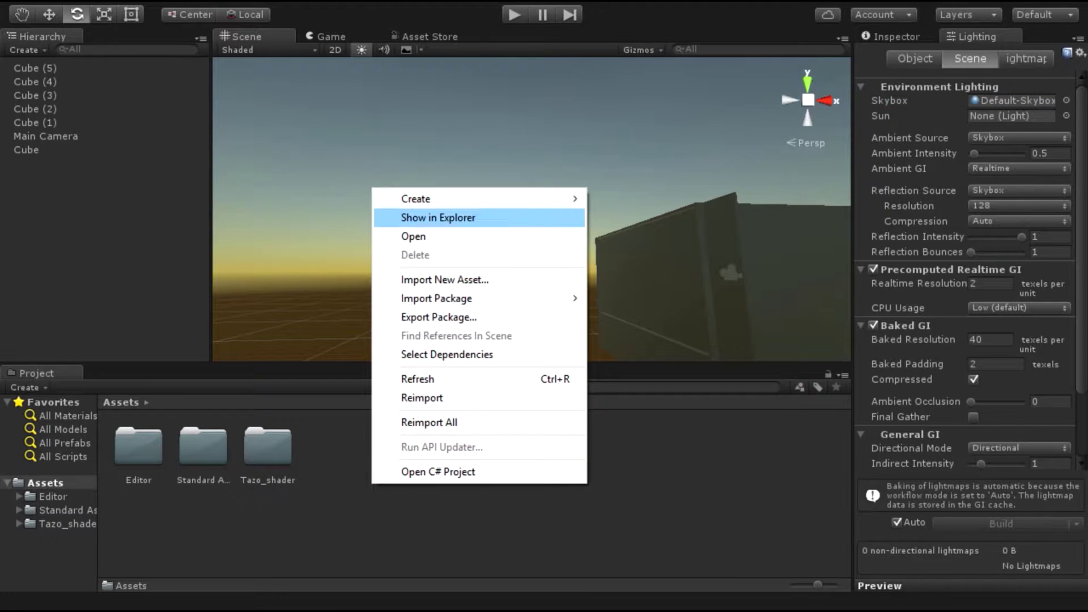
pyautogui.moveTo(431, 199)
pyautogui.click(627, 199)
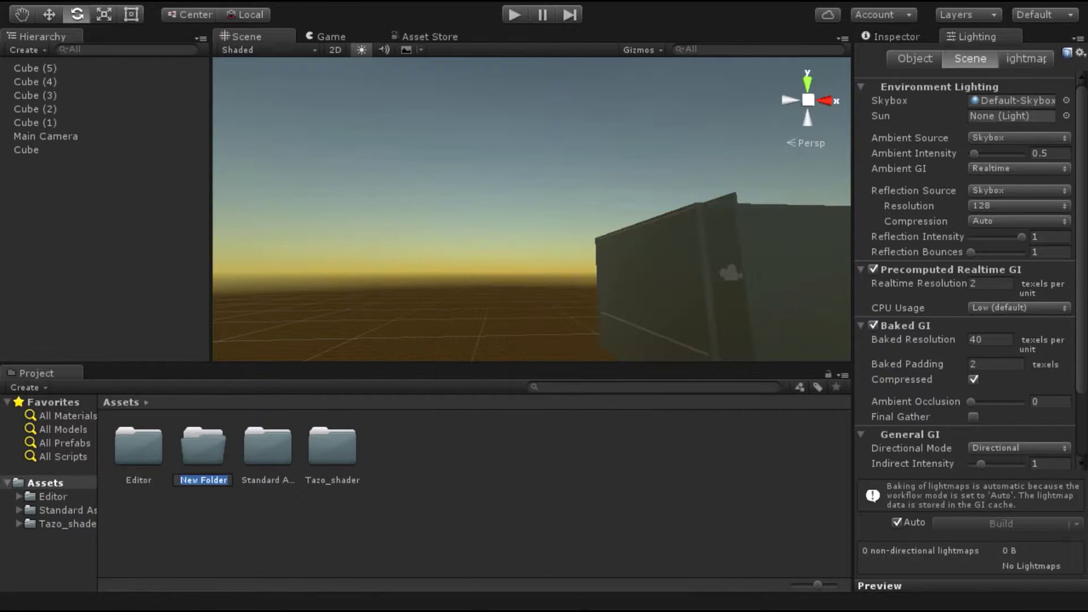
pyautogui.press('BackSpace')
pyautogui.write('tutoriales')
pyautogui.press('Return')
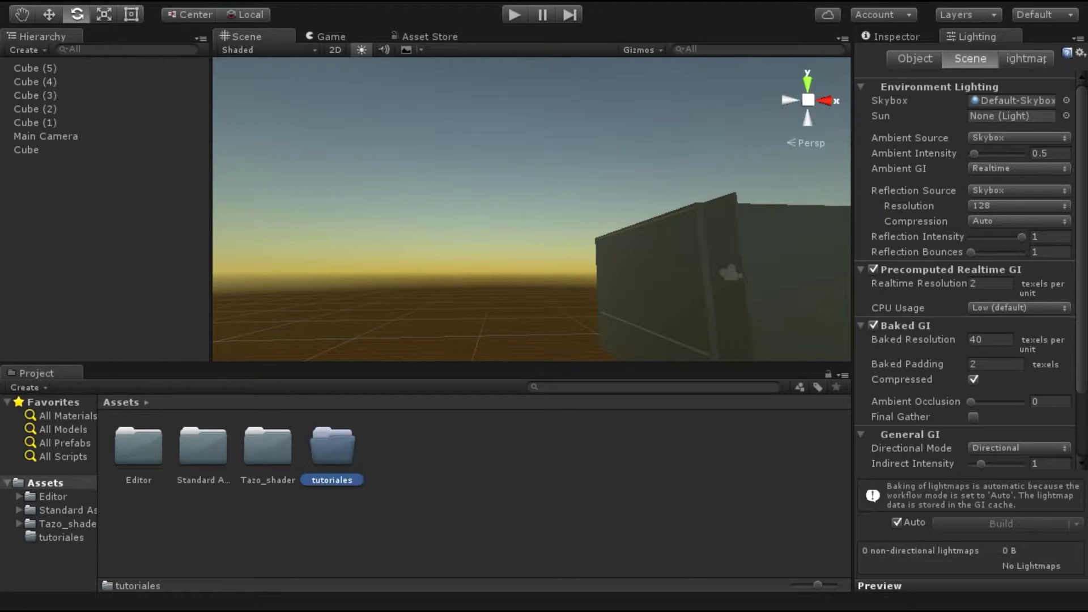
pyautogui.press('Return')
pyautogui.rightClick(336, 453)
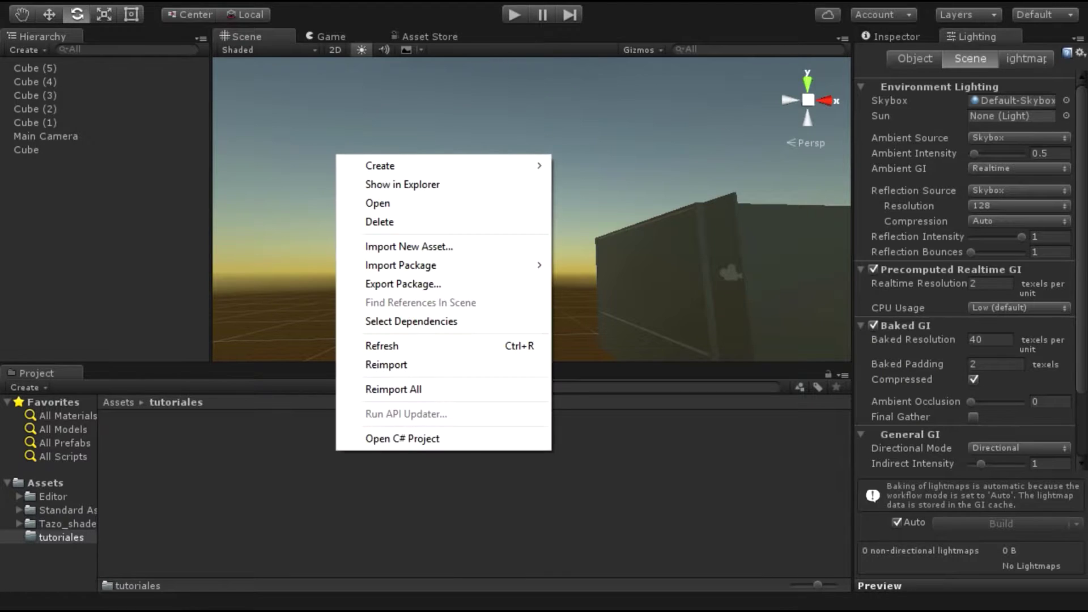
# Step: Create a new material named 'cielo' in the tutoriales folder
pyautogui.moveTo(380, 165)
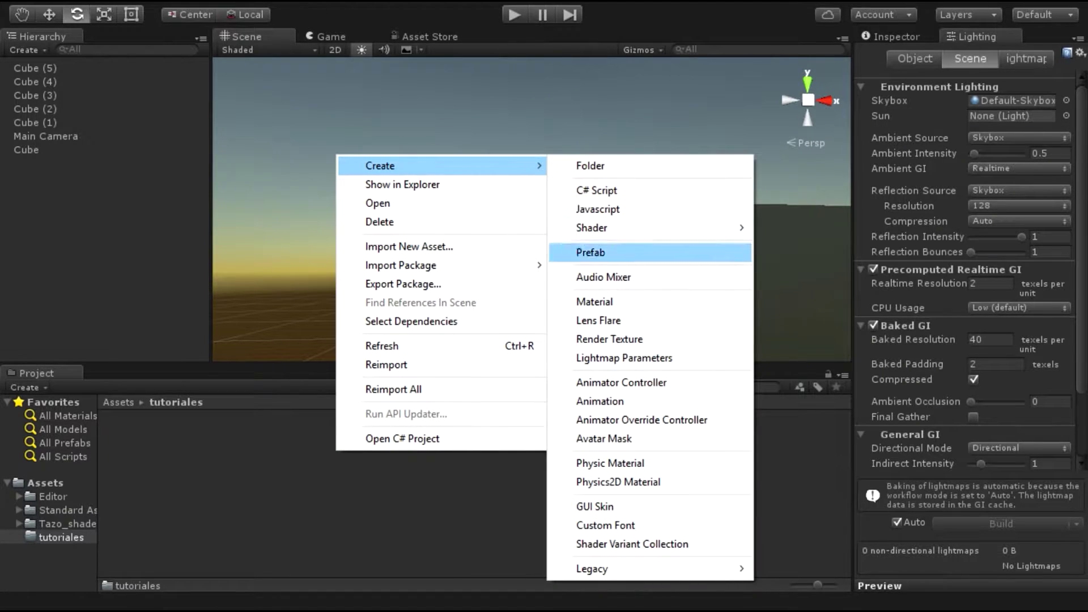
pyautogui.click(595, 302)
pyautogui.write('c')
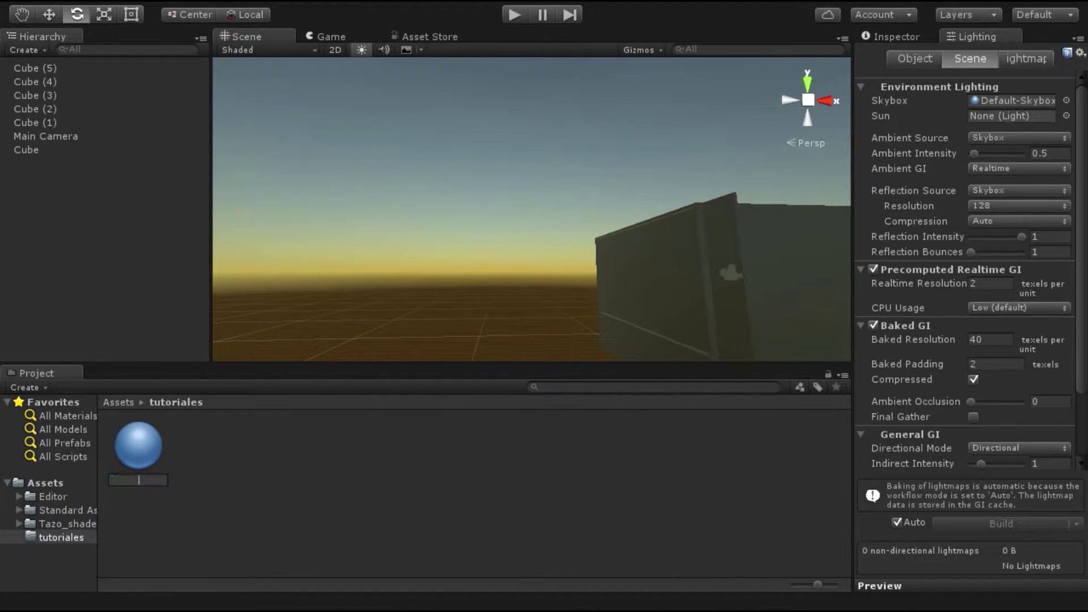
pyautogui.write('ielo')
pyautogui.press('Return')
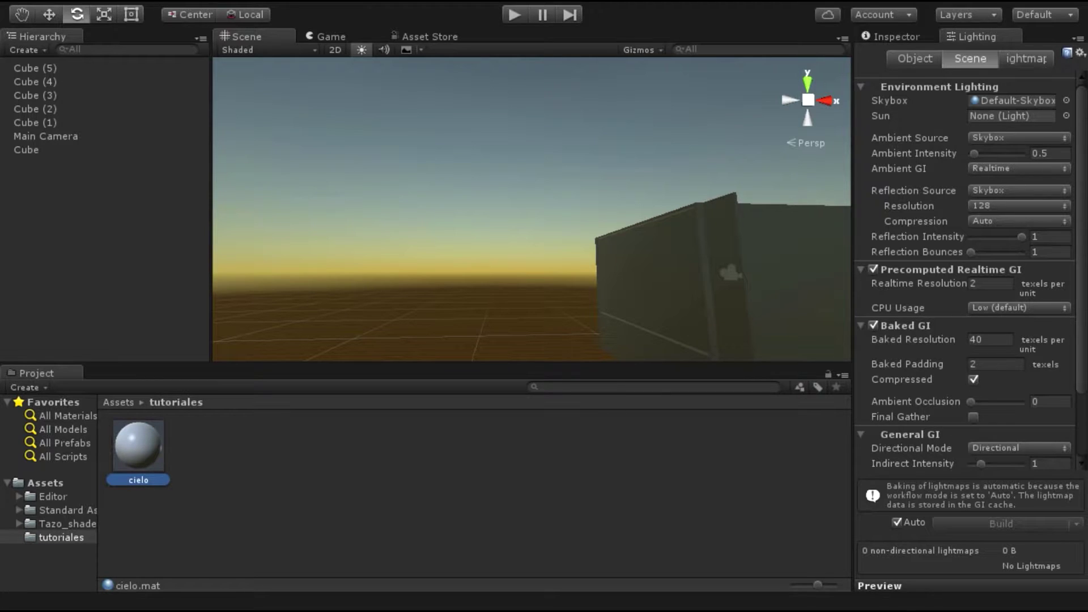
# Step: Set the cielo material's shader to Skybox/Cubemap
pyautogui.hotkey('ctrl', '3')
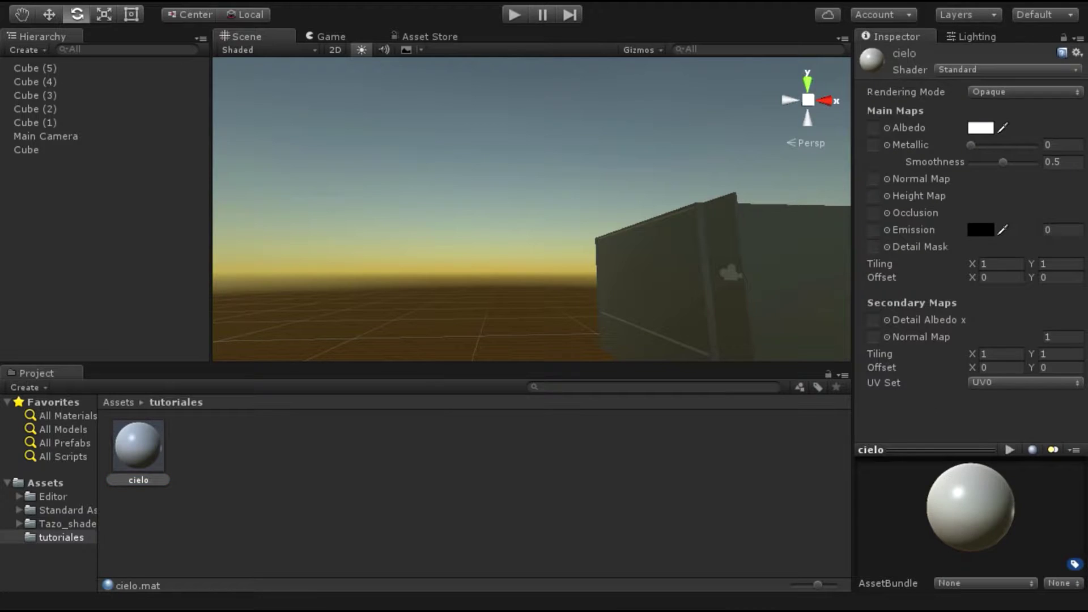
pyautogui.click(1008, 69)
pyautogui.moveTo(964, 275)
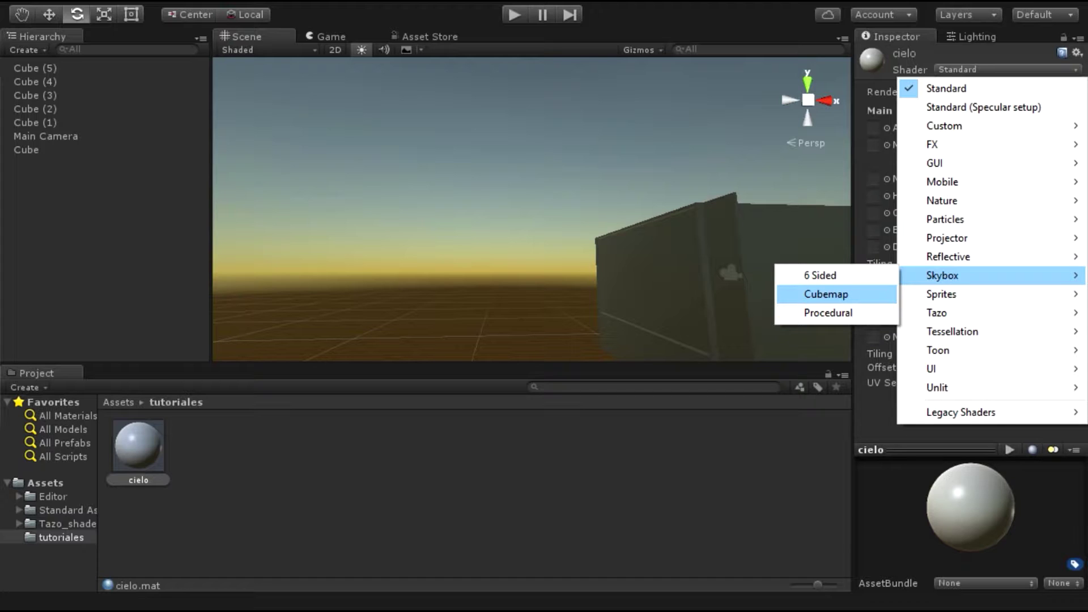
pyautogui.click(827, 294)
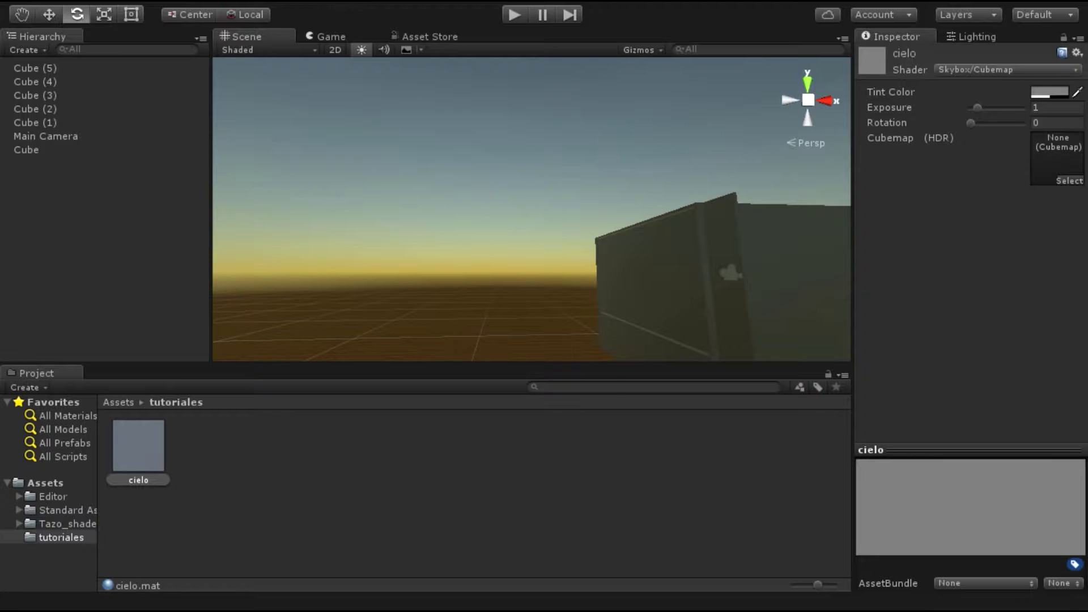
pyautogui.rightClick(465, 453)
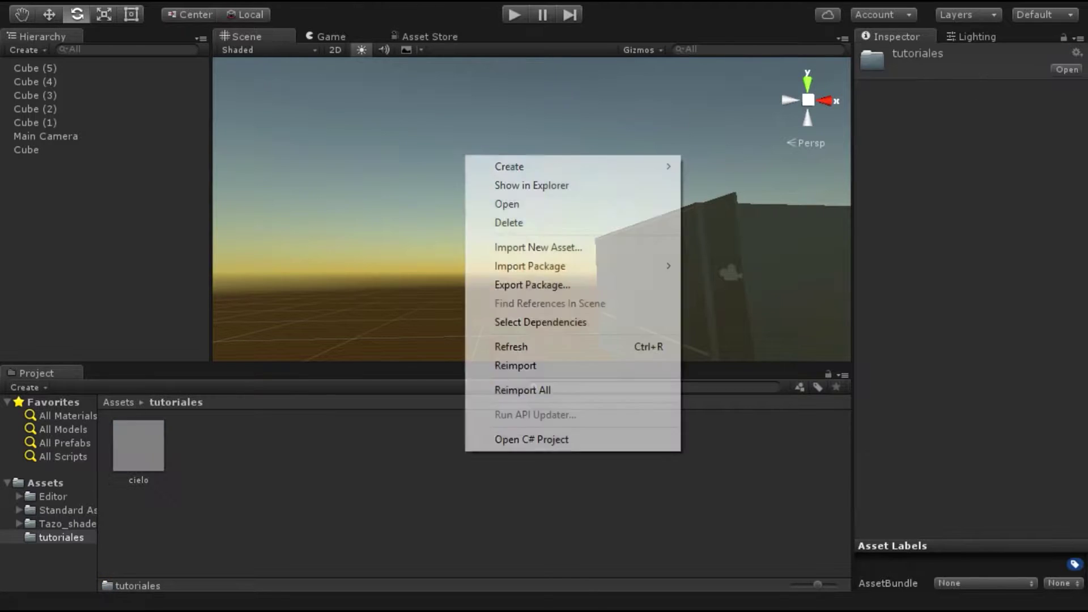
pyautogui.press('Escape')
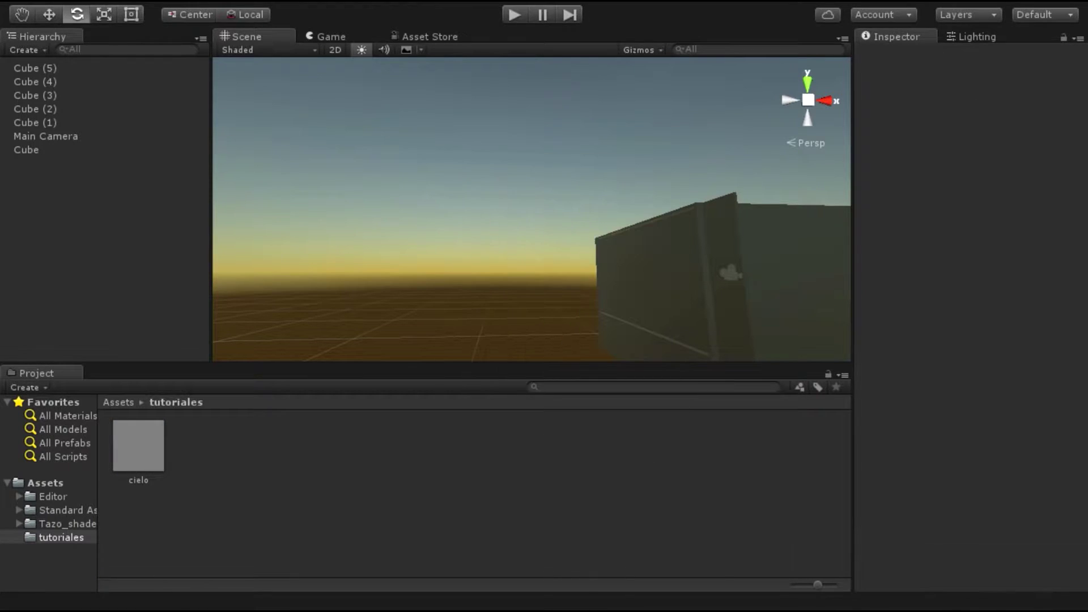
pyautogui.click(139, 446)
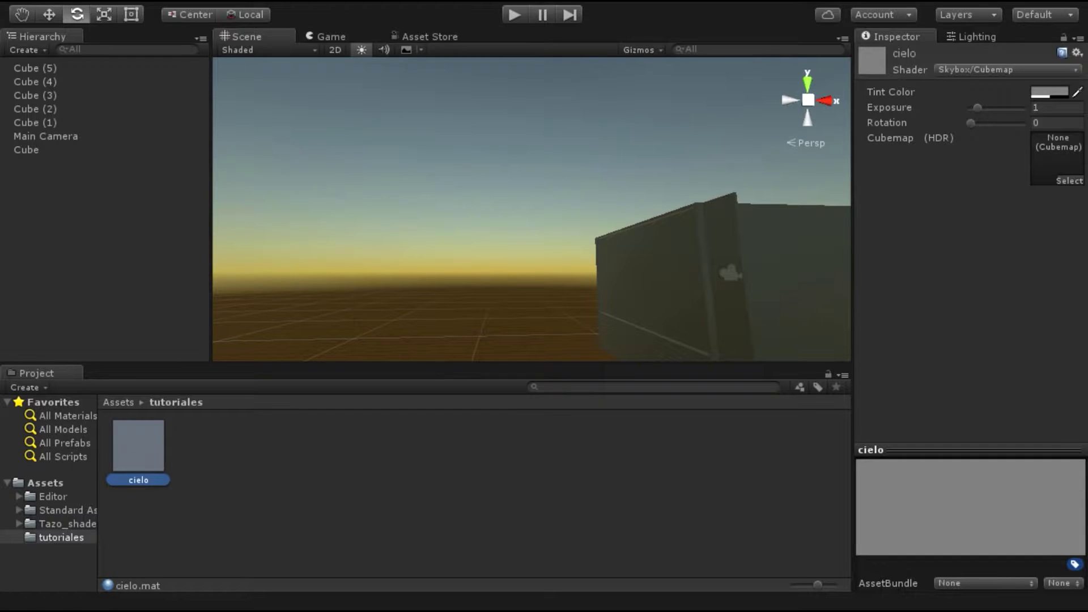
# Step: Switch the cielo material to the Skybox/Procedural shader, leaving Sky Tint unchanged
pyautogui.moveTo(532, 210); pyautogui.dragTo(623, 170, button='right')
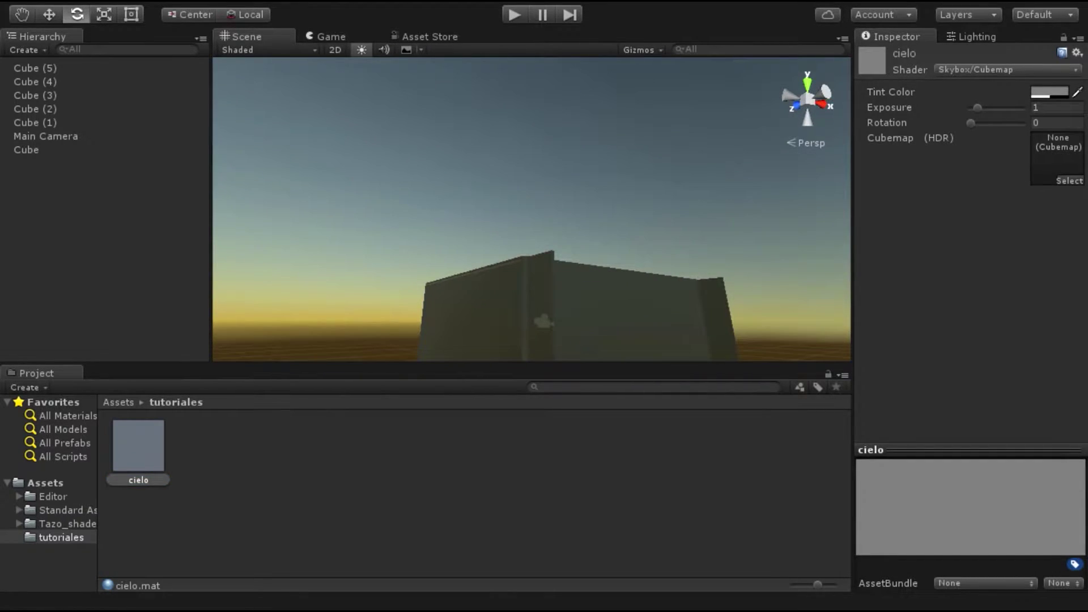
pyautogui.click(1006, 69)
pyautogui.moveTo(964, 274)
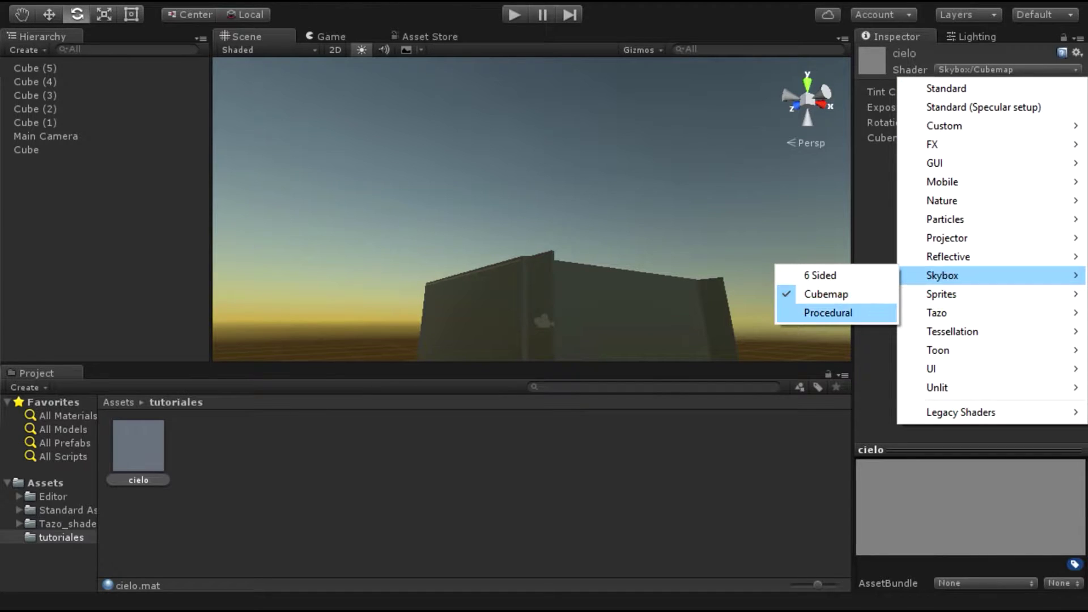
pyautogui.click(829, 313)
pyautogui.moveTo(531, 210); pyautogui.dragTo(465, 238, button='right')
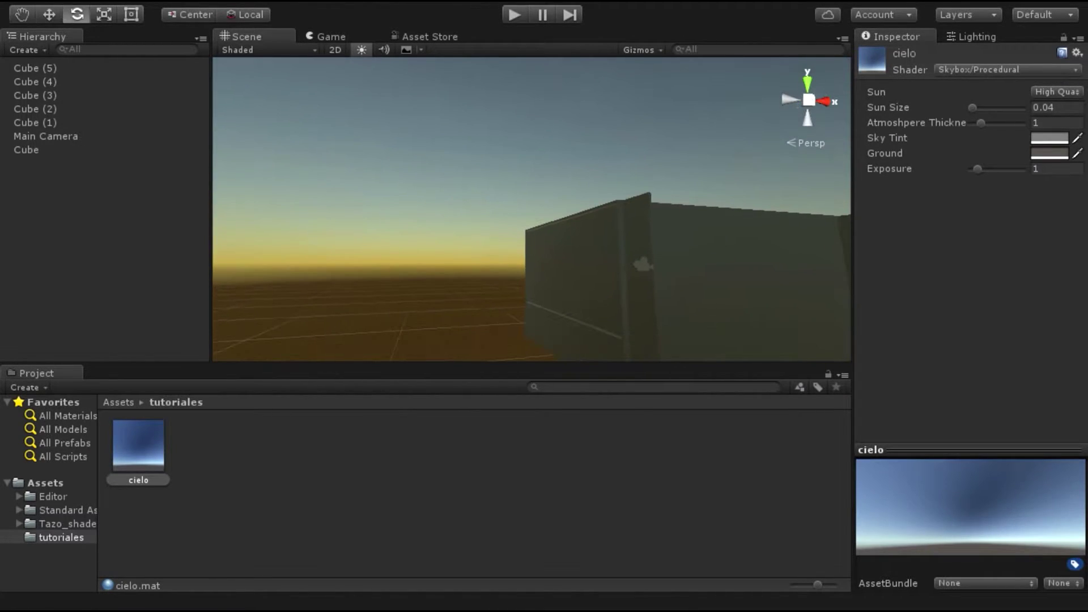
pyautogui.click(1050, 138)
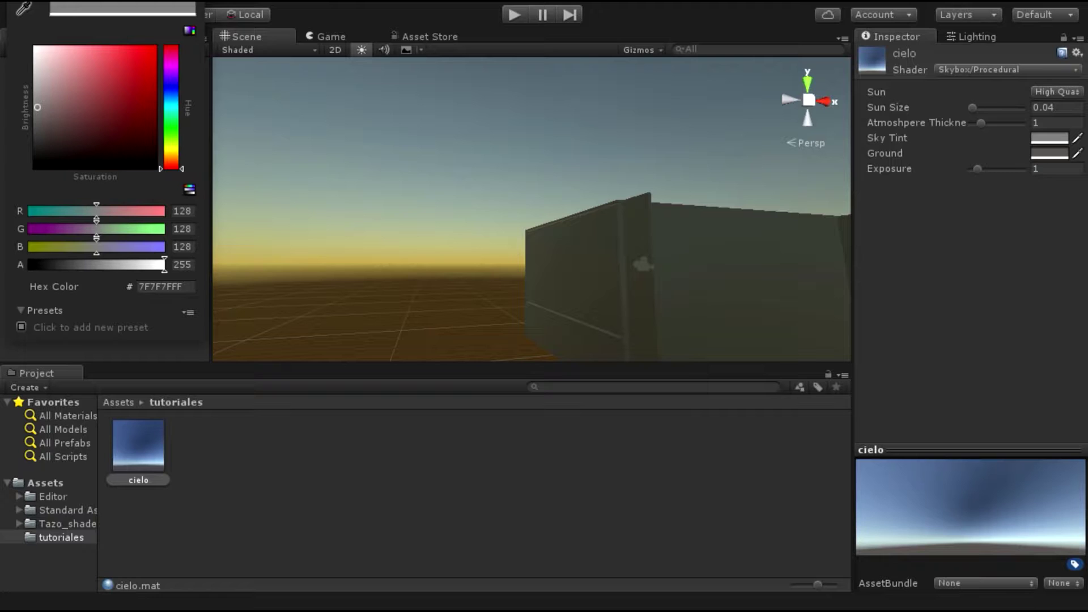
pyautogui.press('Escape')
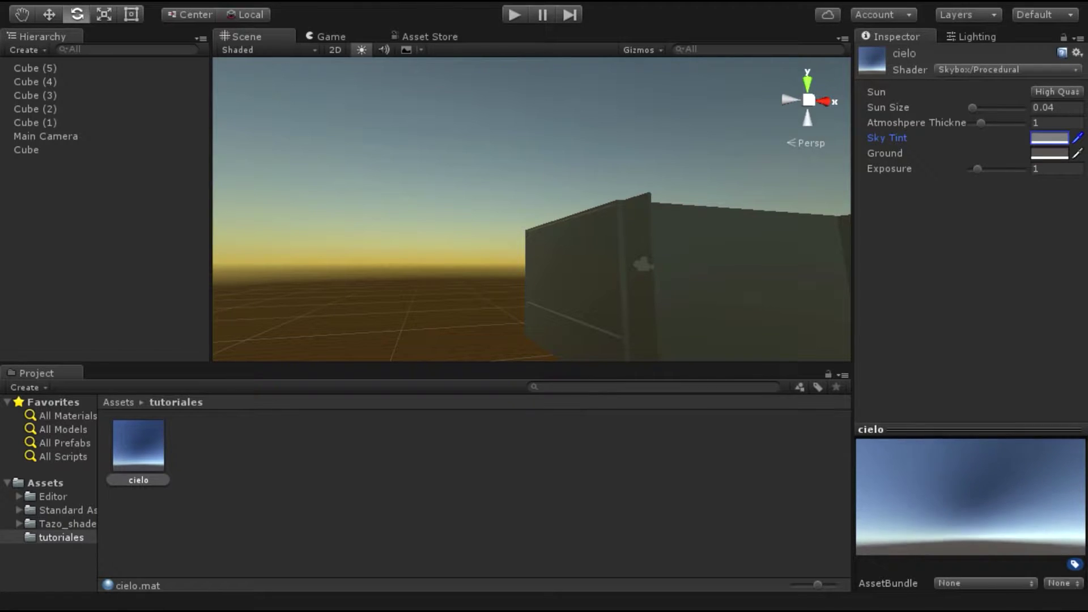
# Step: Pop out the cielo preview as a floating window, widen it, and park it lower left
pyautogui.click(870, 443)
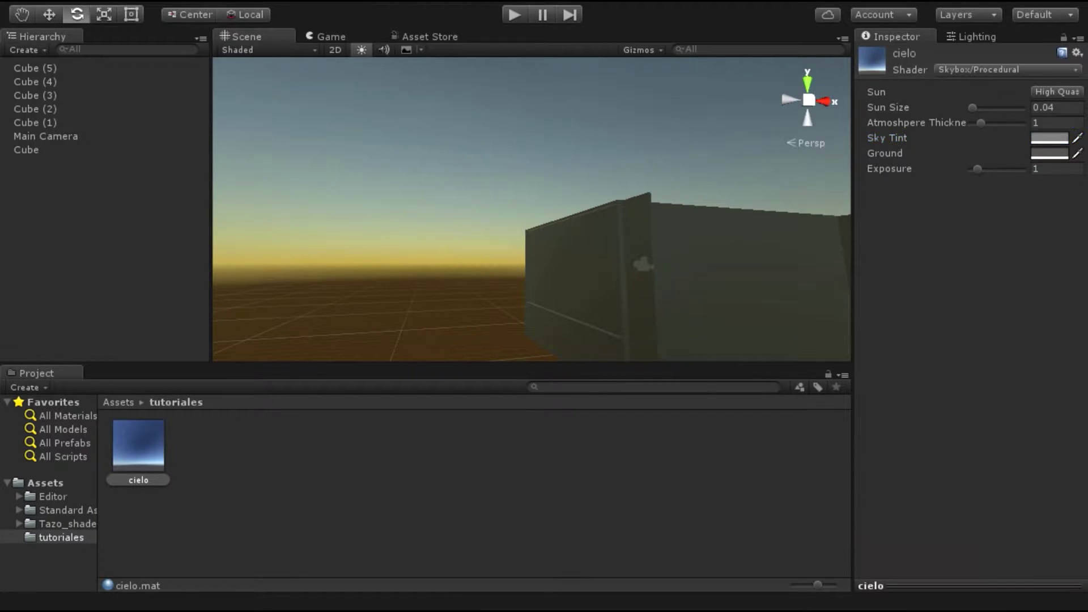
pyautogui.click(871, 586)
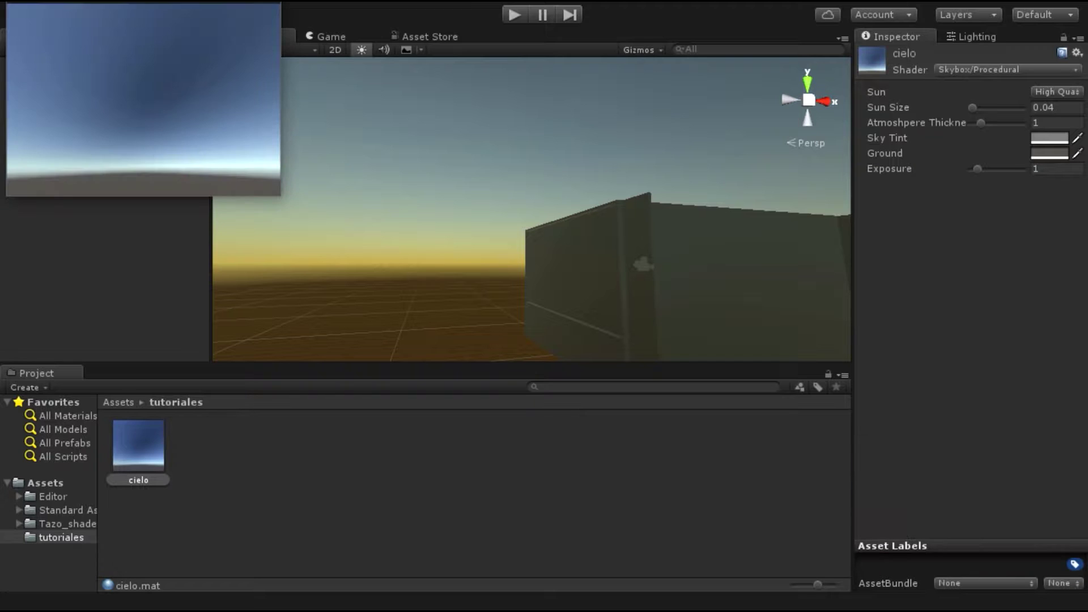
pyautogui.moveTo(34, 4); pyautogui.dragTo(281, 133)
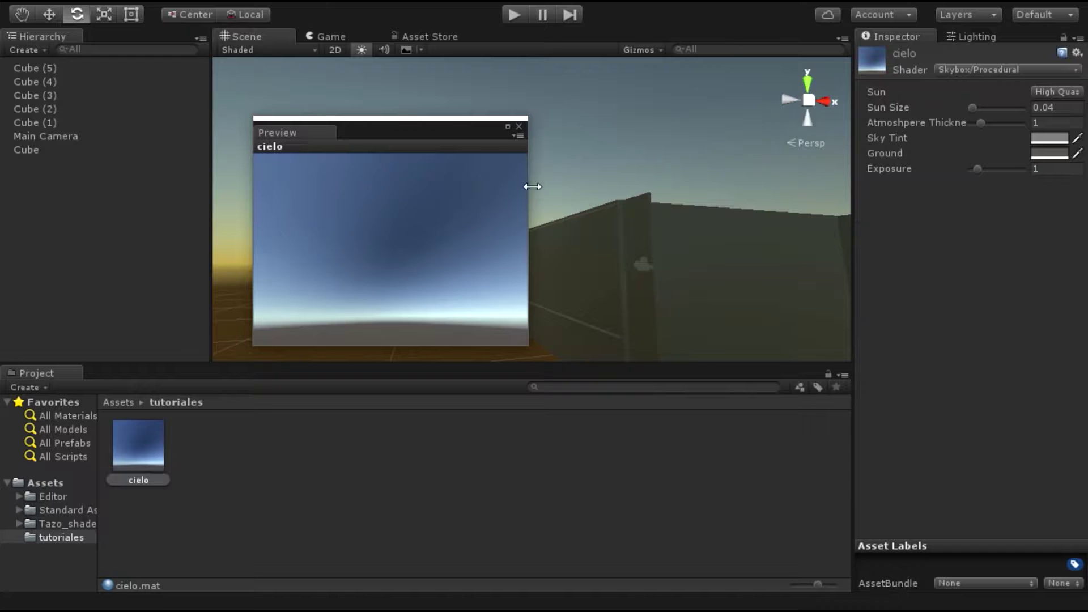
pyautogui.moveTo(528, 187); pyautogui.dragTo(543, 192)
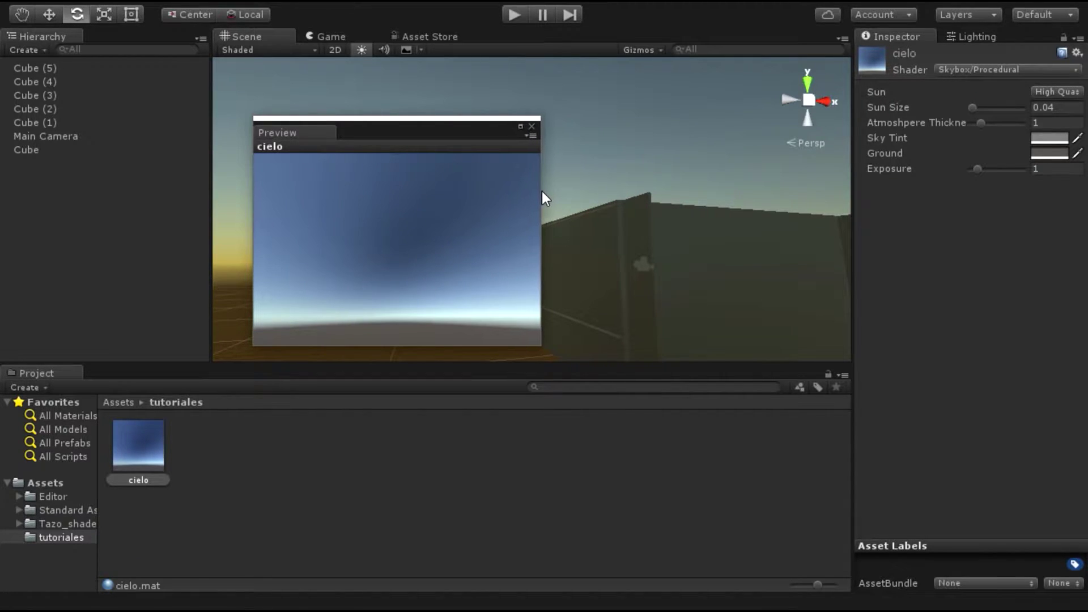
pyautogui.moveTo(278, 132)
pyautogui.mouseDown()
pyautogui.moveTo(872, 226)
pyautogui.moveTo(885, 419)
pyautogui.moveTo(413, 132)
pyautogui.mouseUp()
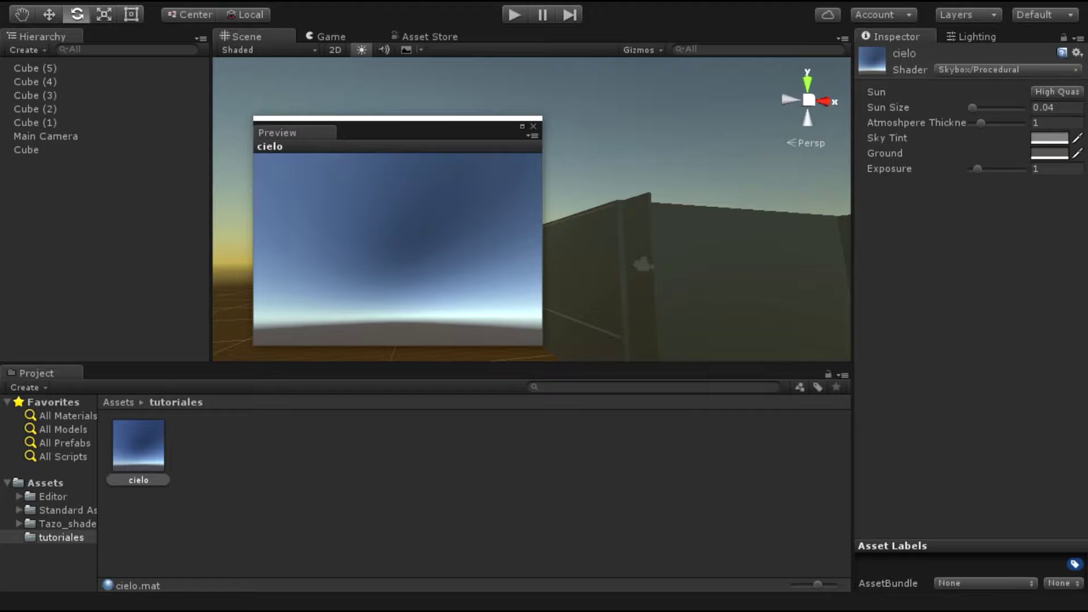
pyautogui.moveTo(294, 132); pyautogui.dragTo(110, 220)
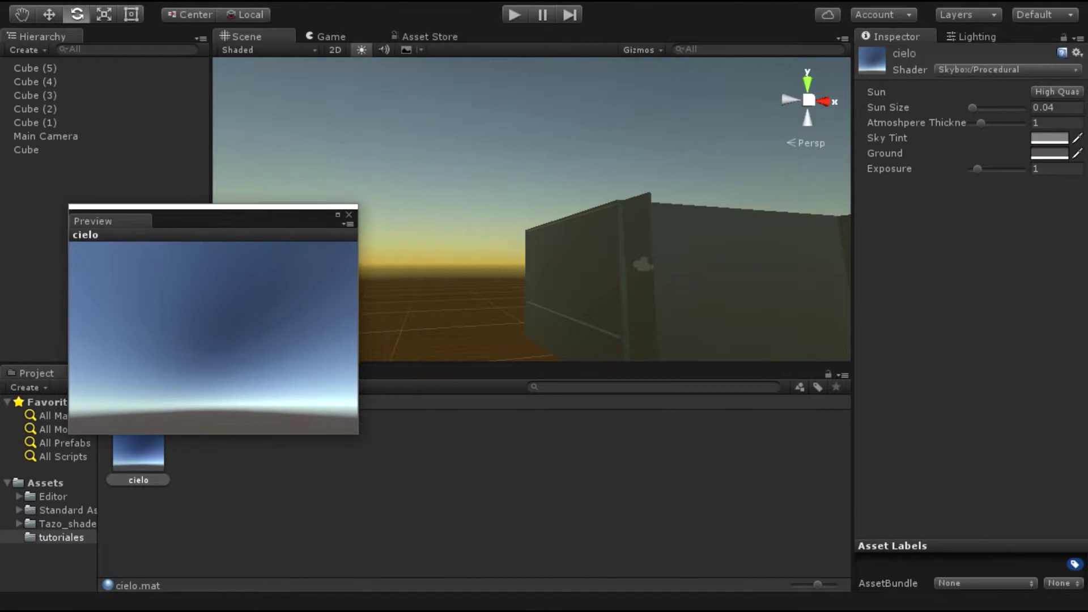
# Step: Darken the cielo skybox's Sky Tint and Ground colours to near black
pyautogui.click(1049, 138)
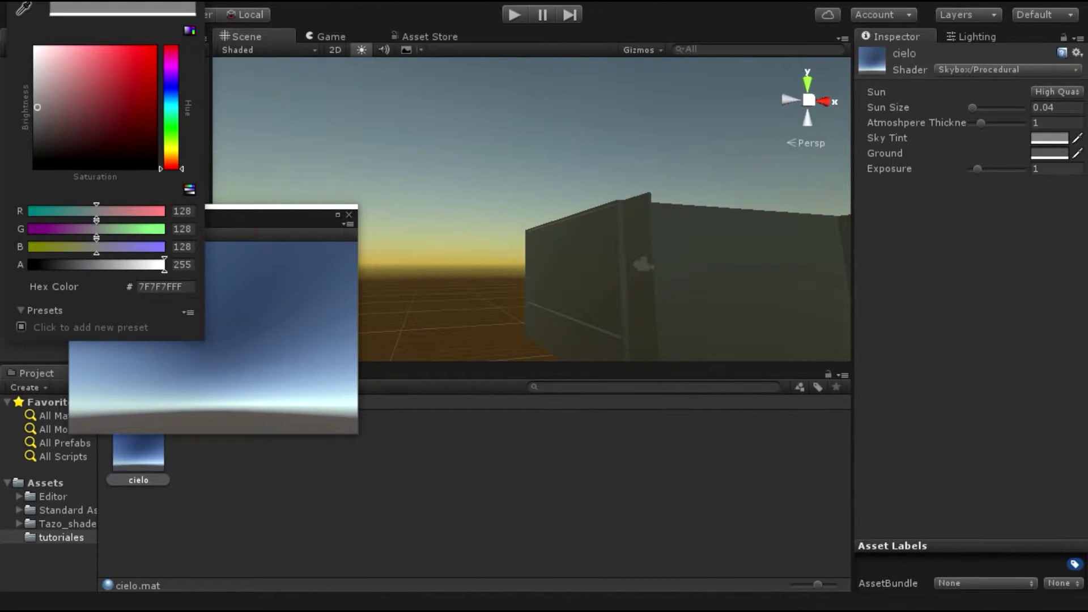
pyautogui.moveTo(512, 163); pyautogui.dragTo(512, 220)
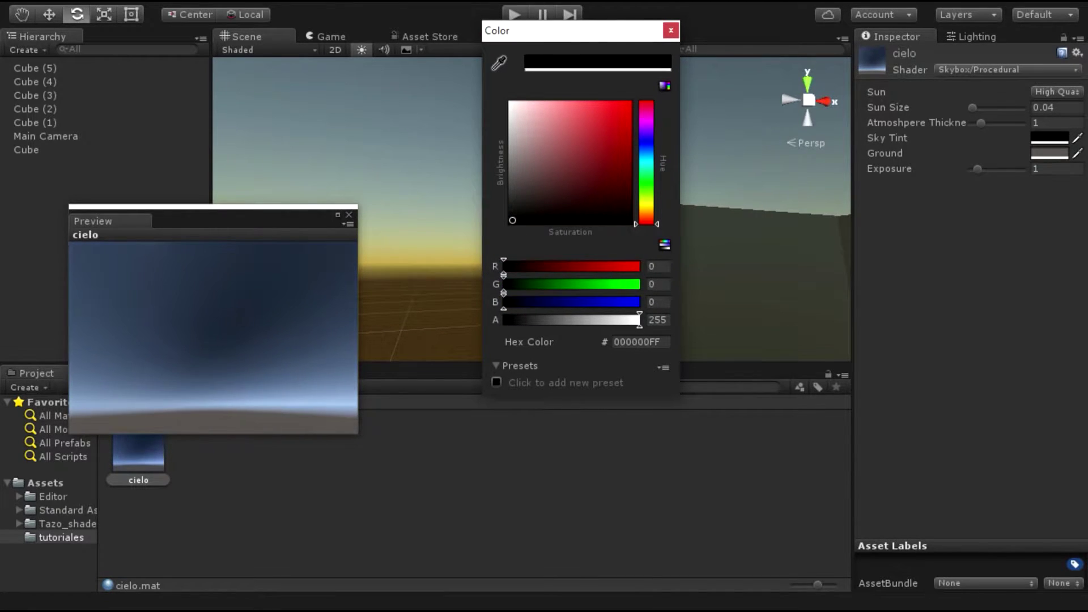
pyautogui.click(1049, 153)
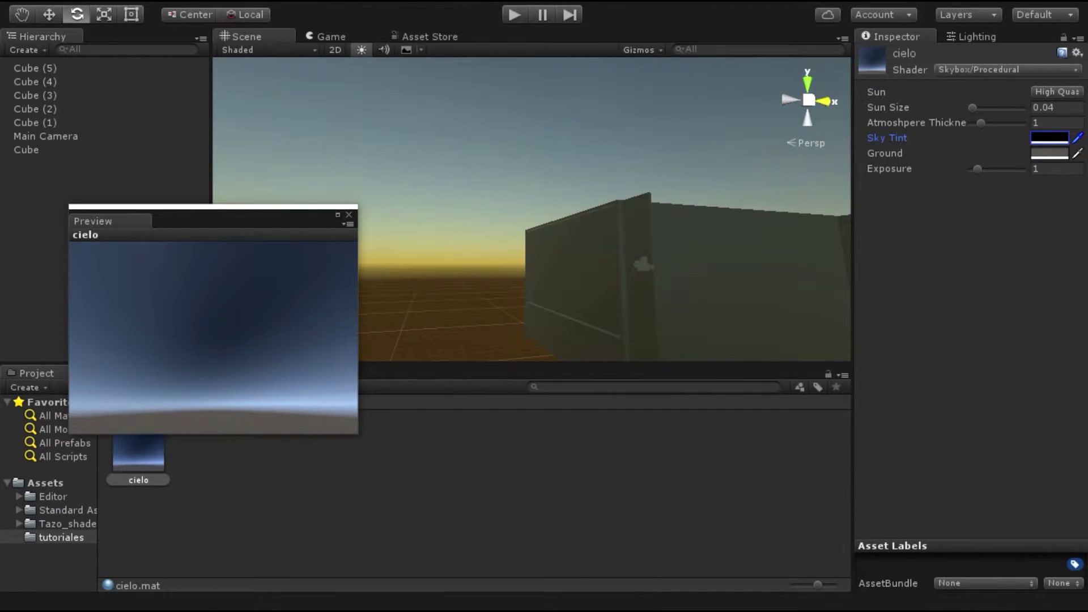
pyautogui.click(1050, 153)
pyautogui.moveTo(513, 180); pyautogui.dragTo(512, 220)
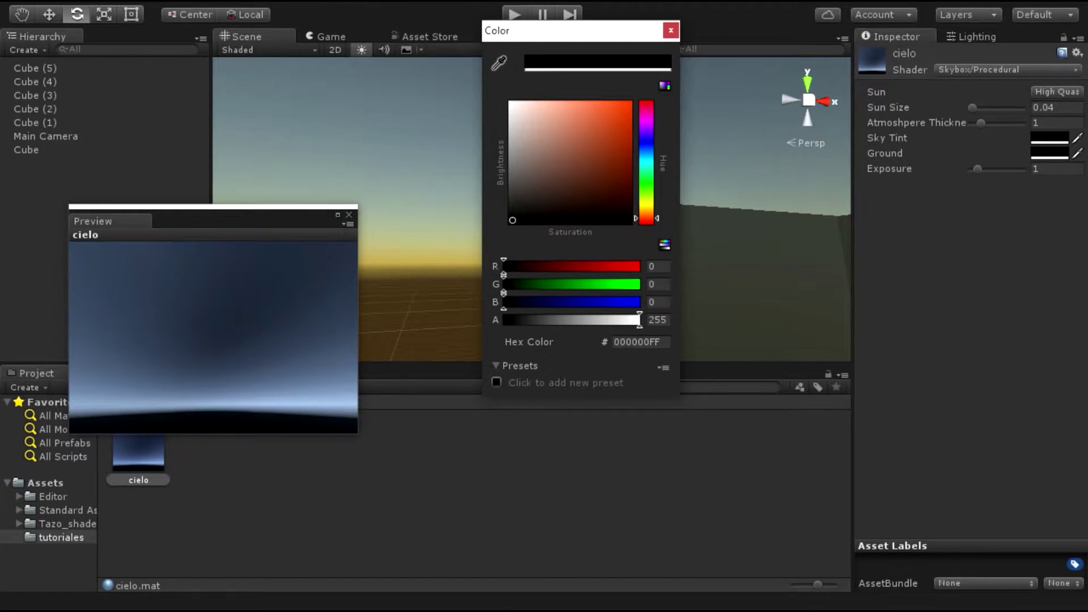
pyautogui.press('Return')
# Step: Set Atmosphere Thickness to 0.18, Sun Size to 0 and Exposure to 0.2
pyautogui.moveTo(981, 123); pyautogui.dragTo(974, 123)
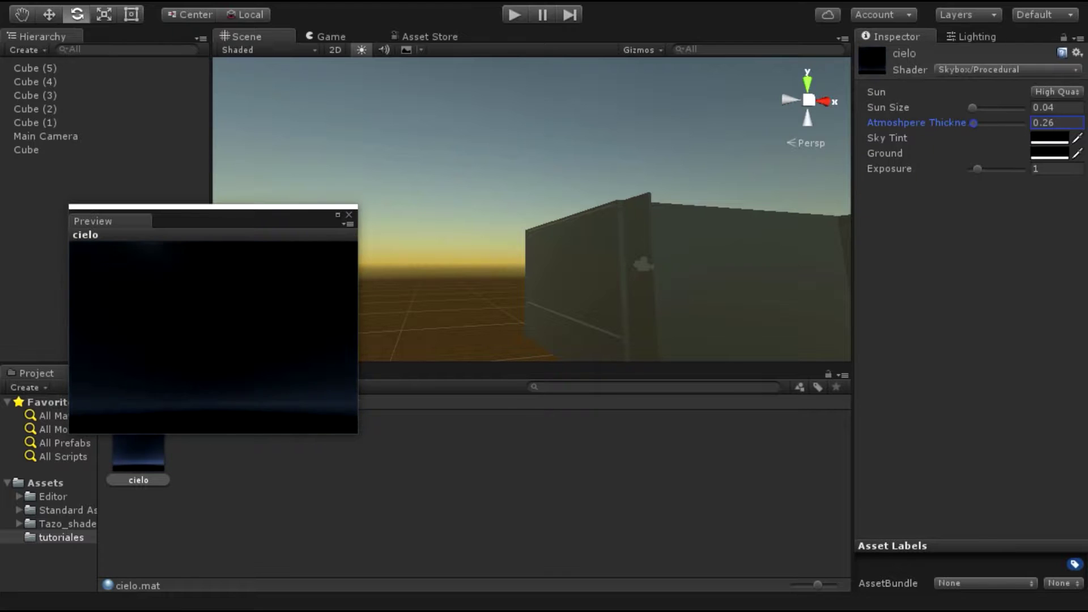
pyautogui.moveTo(974, 123)
pyautogui.mouseDown()
pyautogui.moveTo(1023, 123)
pyautogui.moveTo(975, 122)
pyautogui.mouseUp()
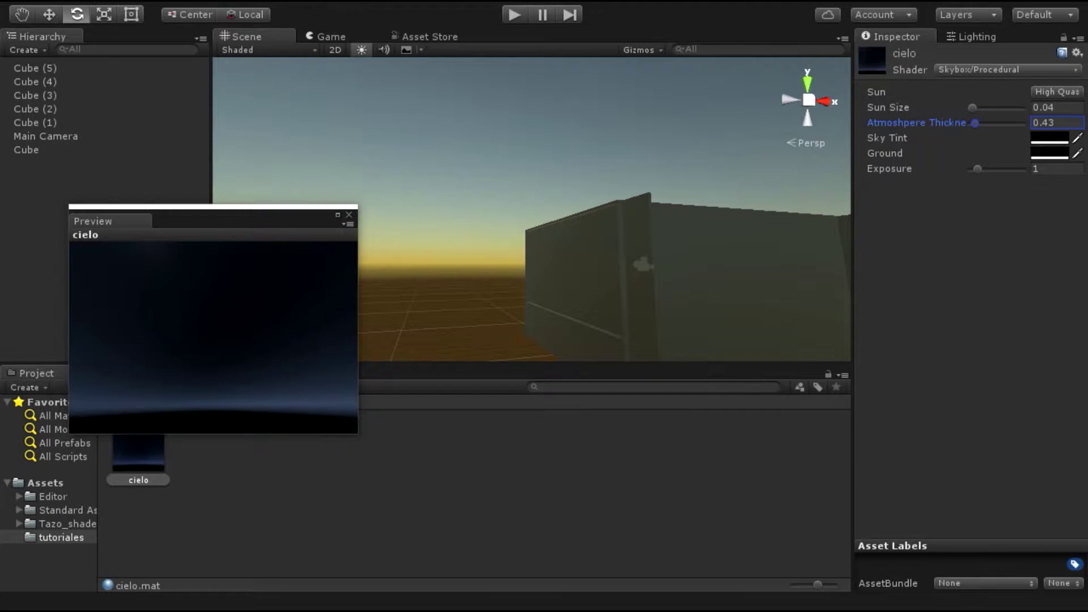
pyautogui.moveTo(973, 108); pyautogui.dragTo(973, 123)
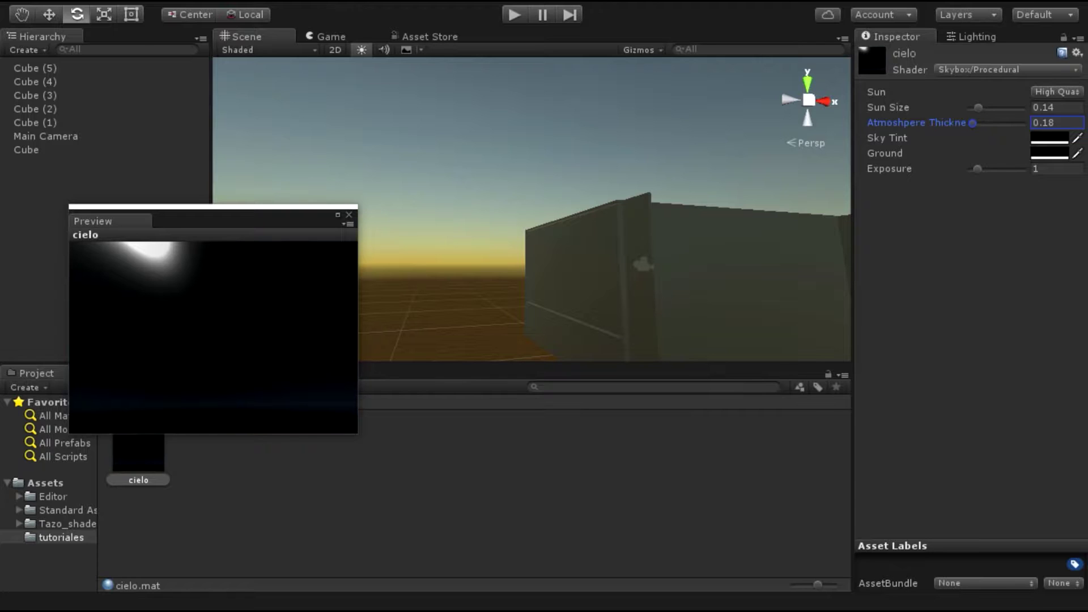
pyautogui.moveTo(978, 107); pyautogui.dragTo(971, 107)
pyautogui.moveTo(170, 206); pyautogui.dragTo(508, 249)
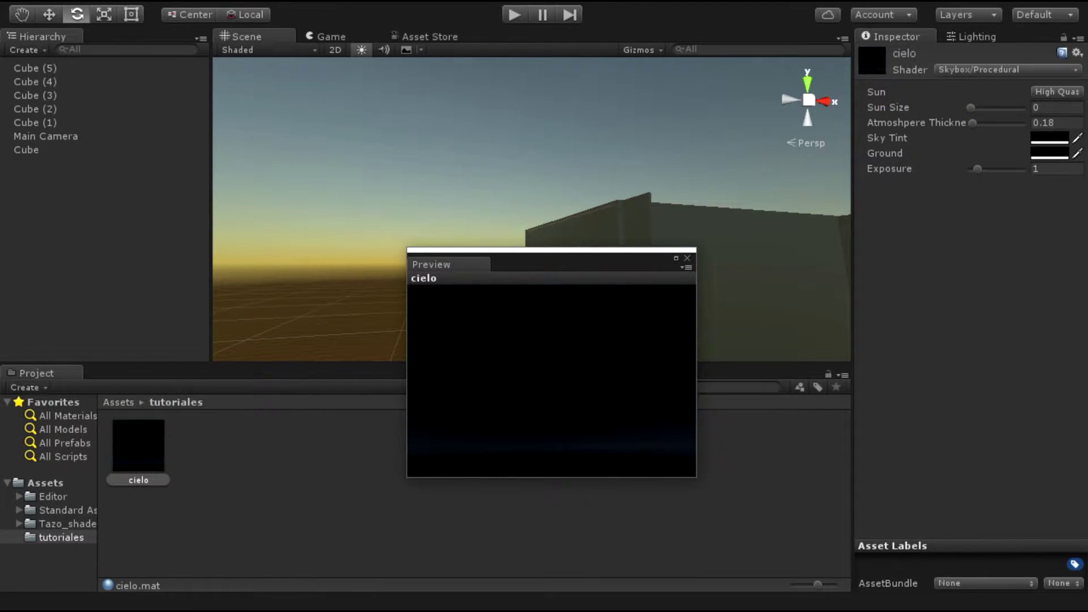
pyautogui.moveTo(977, 169); pyautogui.dragTo(973, 168)
# Step: Set the cielo material as the scene Skybox in the Lighting settings
pyautogui.click(688, 258)
pyautogui.click(970, 36)
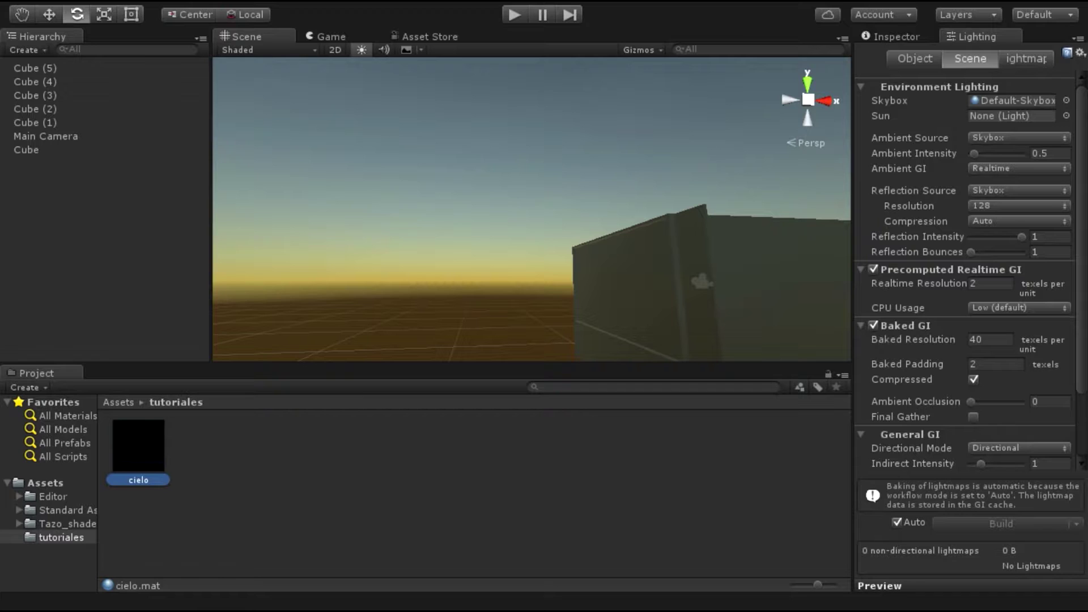
pyautogui.moveTo(138, 448); pyautogui.dragTo(1012, 100)
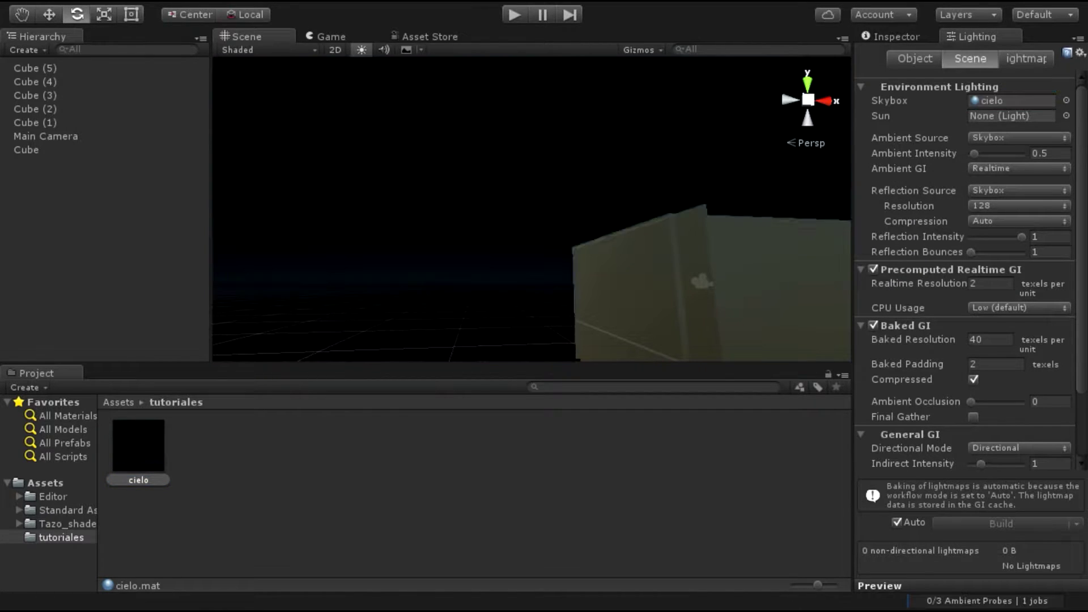
# Step: Check the dark sky in the Game view, then inspect the room with scene lighting off
pyautogui.moveTo(510, 227)
pyautogui.keyDown('alt'); pyautogui.mouseDown()
pyautogui.moveTo(544, 232)
pyautogui.moveTo(510, 216)
pyautogui.mouseUp(); pyautogui.keyUp('alt')
pyautogui.click(331, 37)
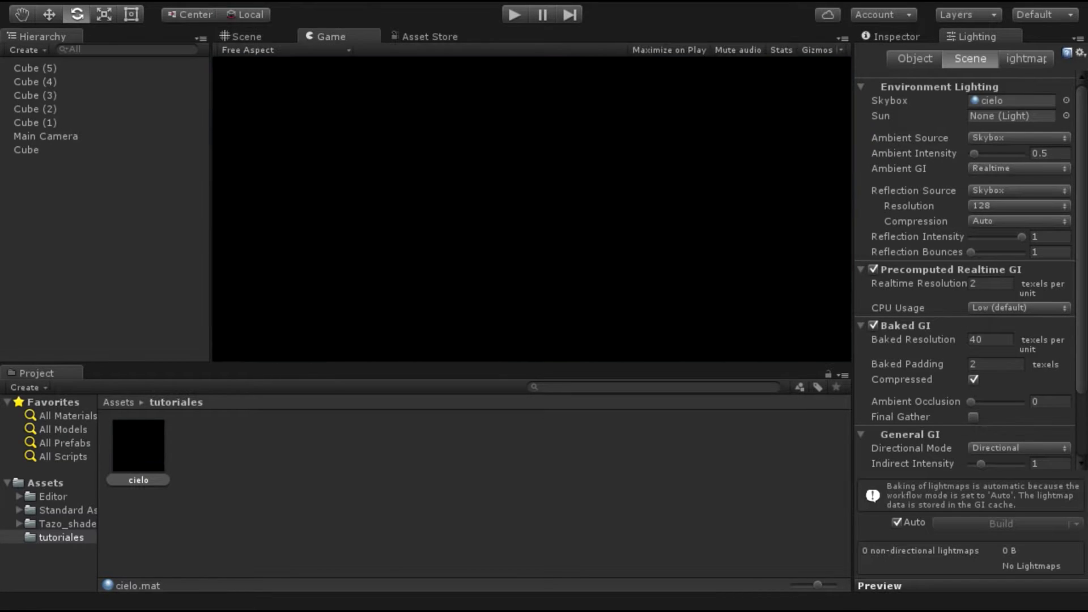
pyautogui.hotkey('ctrl', '1')
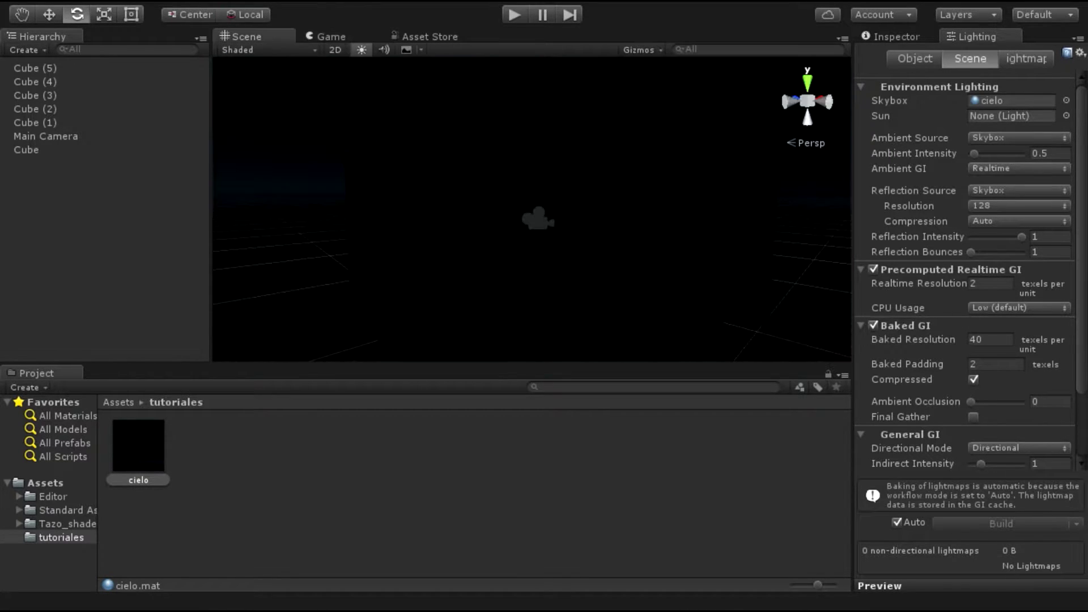
pyautogui.keyDown('alt'); pyautogui.moveTo(510, 227); pyautogui.dragTo(476, 230); pyautogui.keyUp('alt')
pyautogui.click(362, 49)
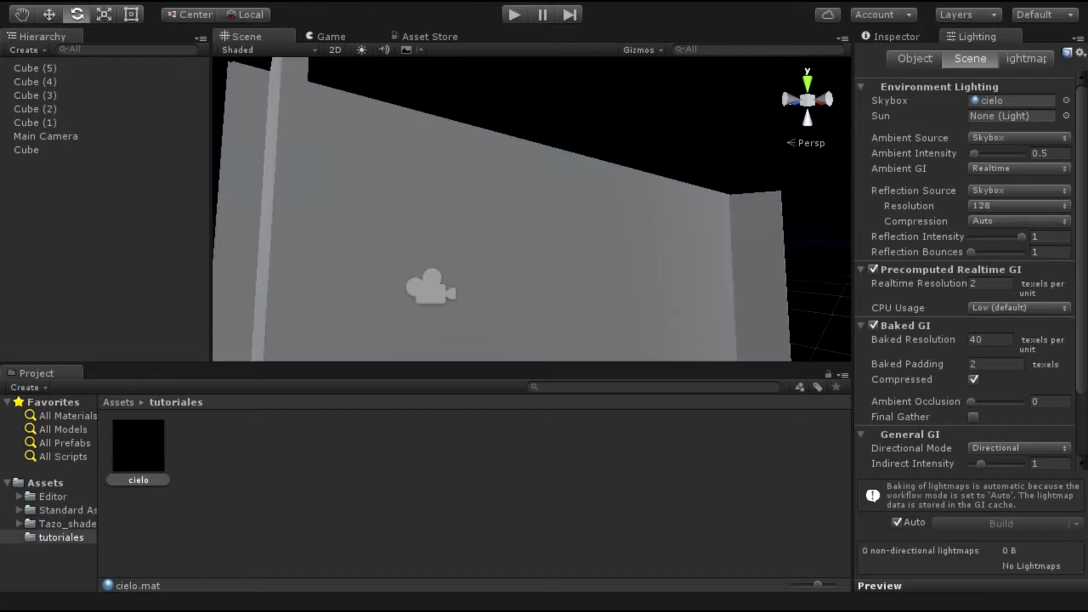
pyautogui.keyDown('alt'); pyautogui.moveTo(510, 209); pyautogui.dragTo(601, 204); pyautogui.keyUp('alt')
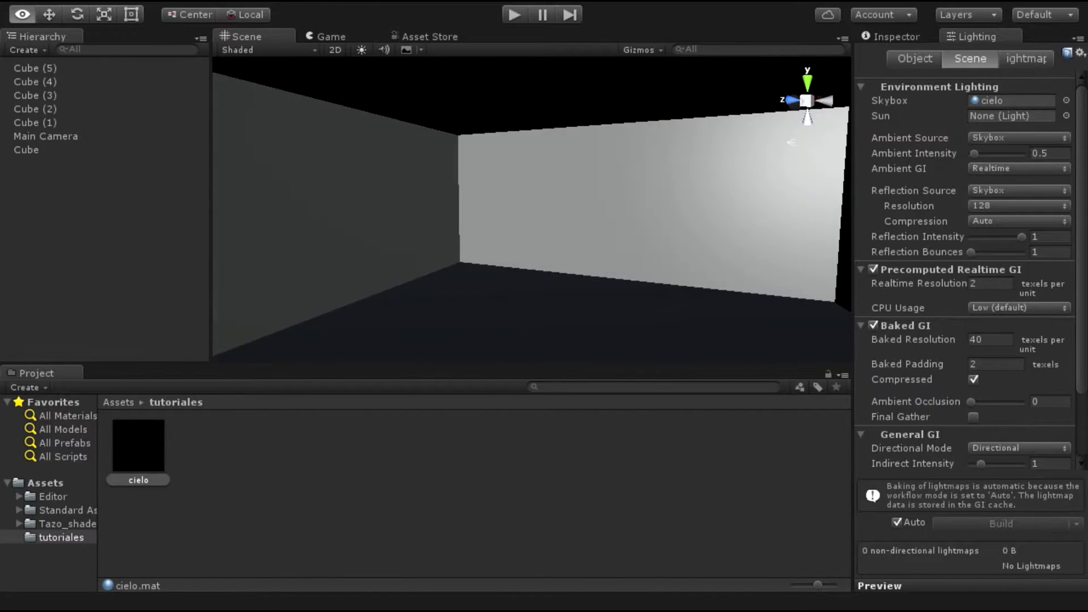
# Step: Create a new cube and move it toward the camera and to the left of the room
pyautogui.press('e')
pyautogui.click(114, 0)
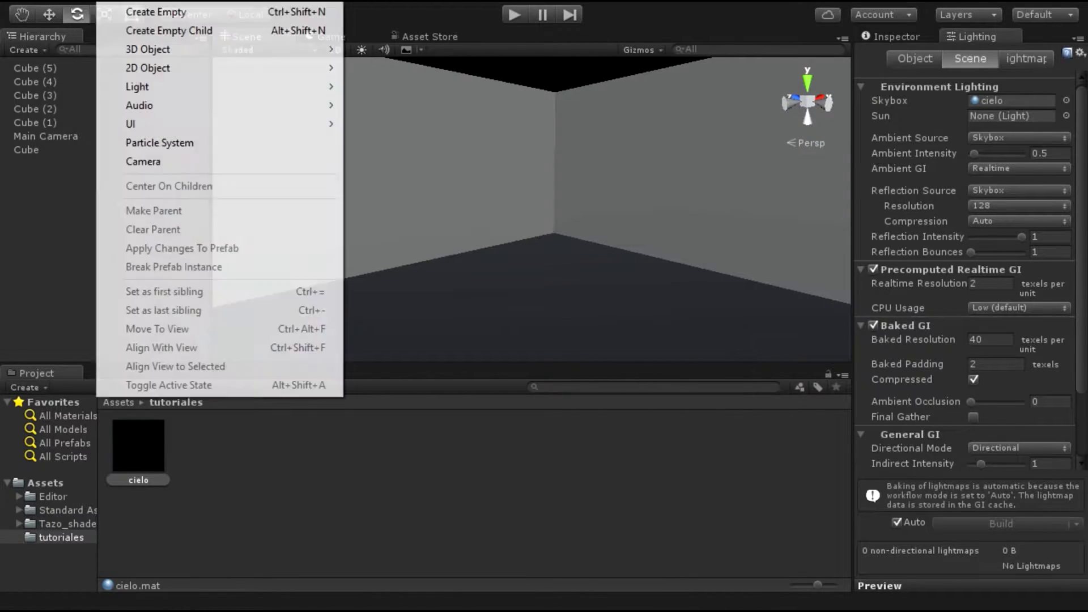
pyautogui.moveTo(170, 50)
pyautogui.click(385, 49)
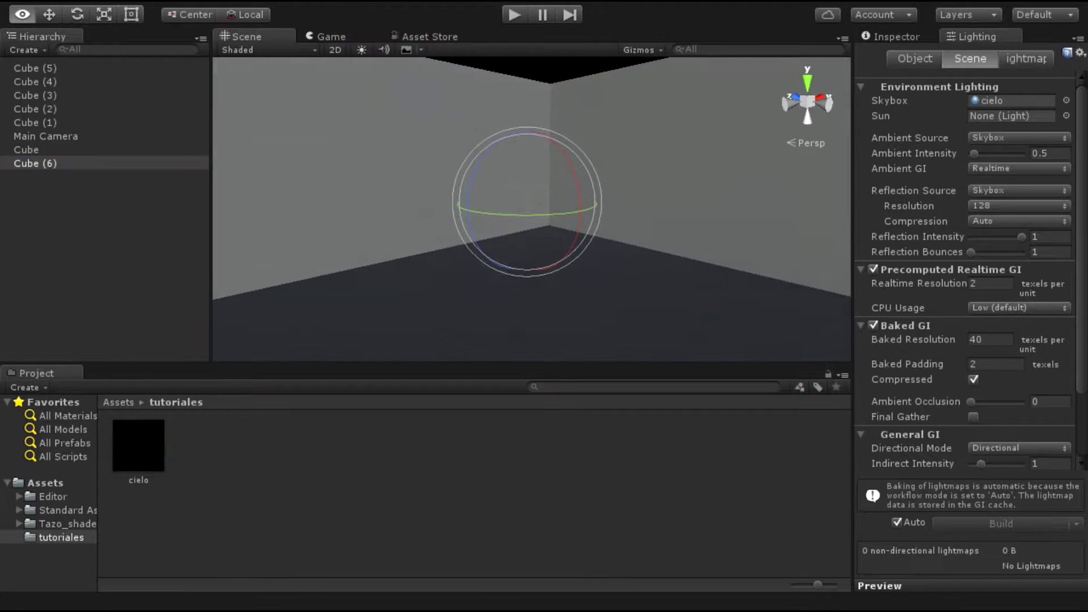
pyautogui.scroll(-5, 532, 210)
pyautogui.press('w')
pyautogui.moveTo(449, 153); pyautogui.dragTo(483, 198)
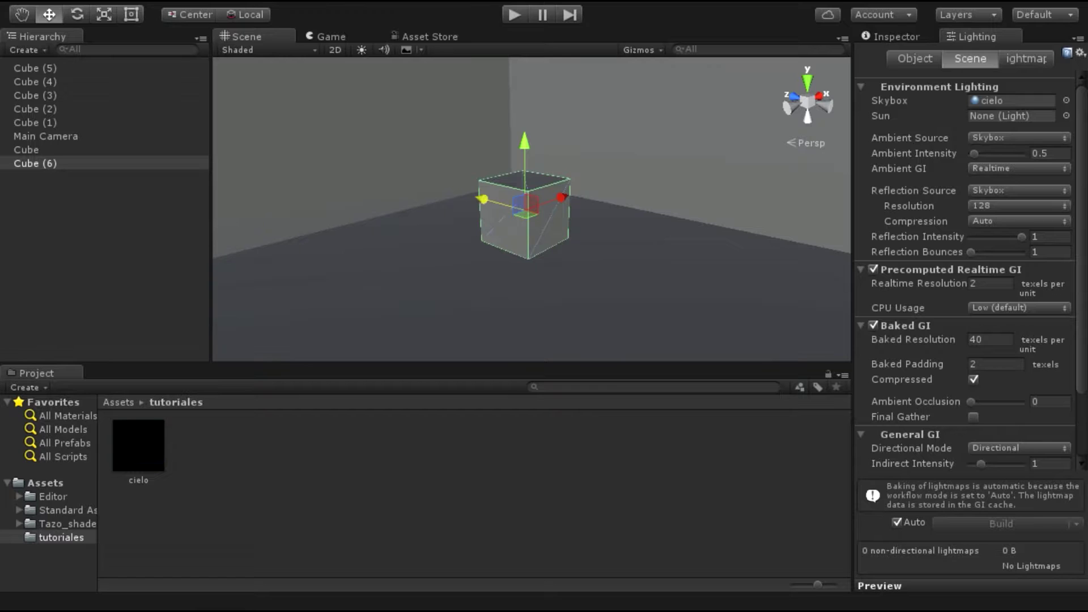
pyautogui.moveTo(483, 199)
pyautogui.mouseDown()
pyautogui.moveTo(451, 171)
pyautogui.moveTo(399, 164)
pyautogui.moveTo(510, 170)
pyautogui.mouseUp()
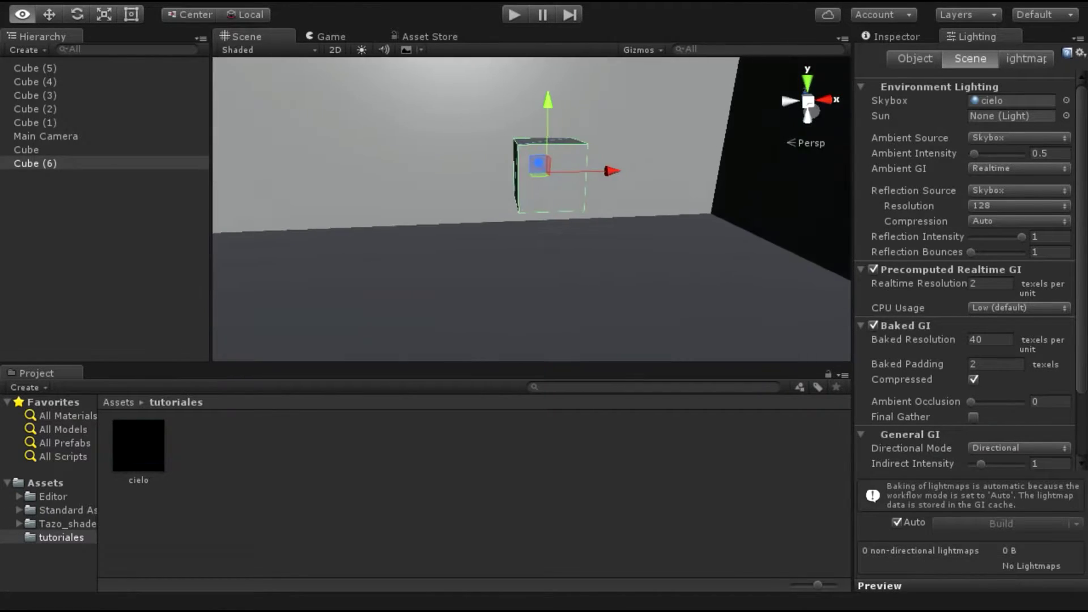
pyautogui.hotkey('ctrl', '2')
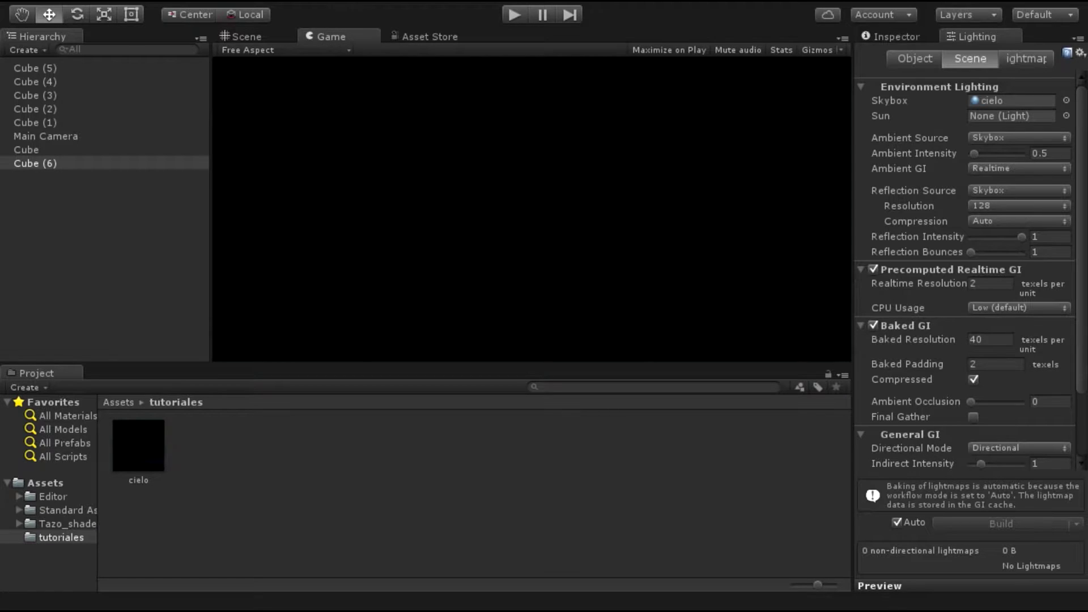
pyautogui.hotkey('ctrl', '1')
pyautogui.keyDown('alt'); pyautogui.moveTo(510, 199); pyautogui.dragTo(567, 199); pyautogui.keyUp('alt')
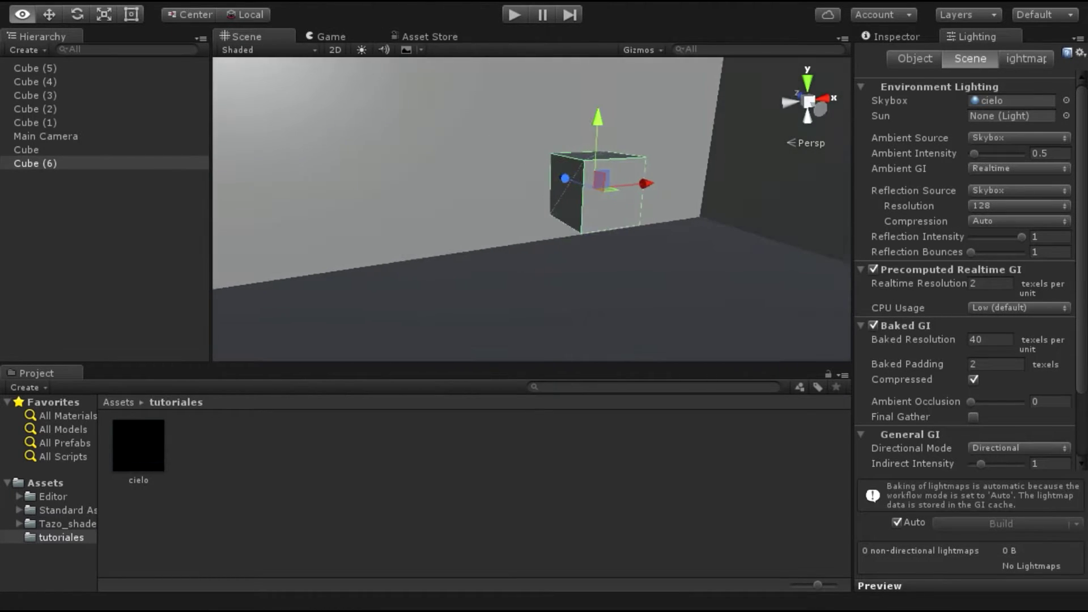
pyautogui.moveTo(640, 183); pyautogui.dragTo(630, 183)
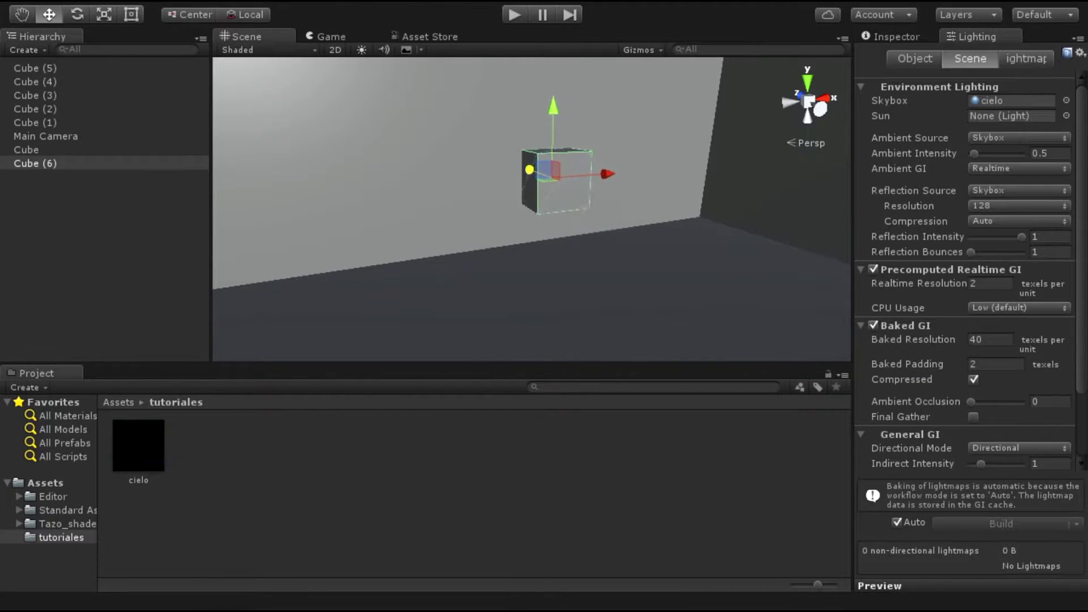
pyautogui.keyDown('alt'); pyautogui.moveTo(533, 210); pyautogui.dragTo(590, 210); pyautogui.keyUp('alt')
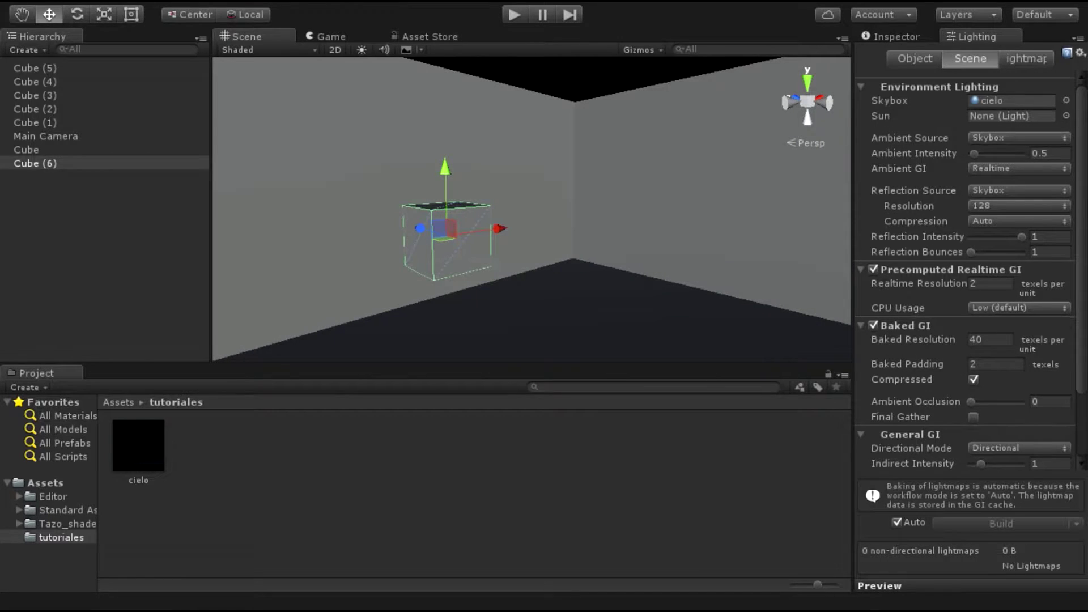
# Step: Add a sphere and move it to the right side of the room
pyautogui.hotkey('alt', 'g')
pyautogui.moveTo(147, 49)
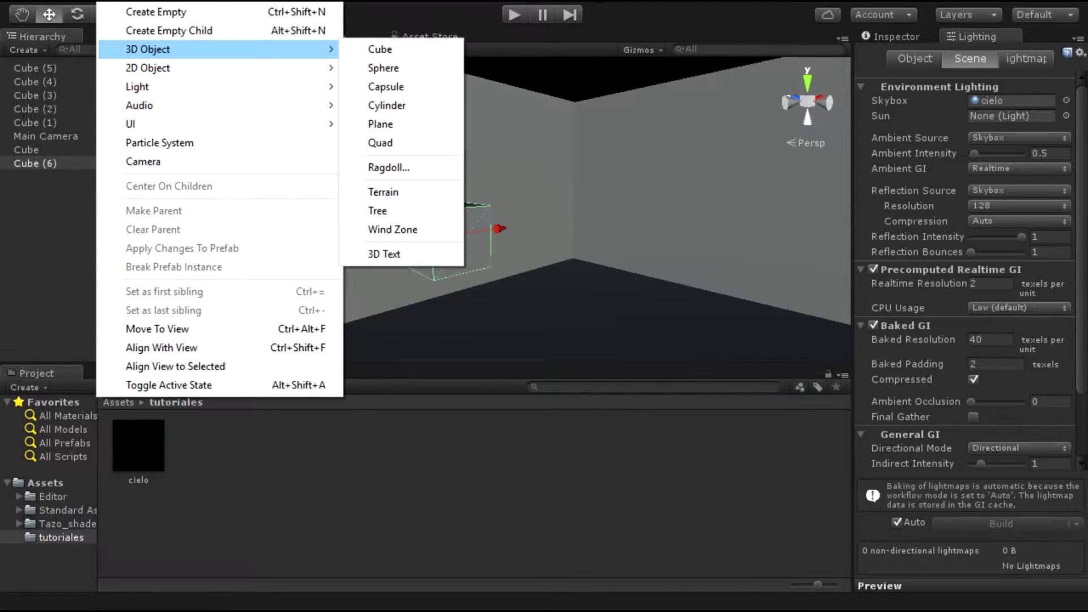
pyautogui.click(380, 67)
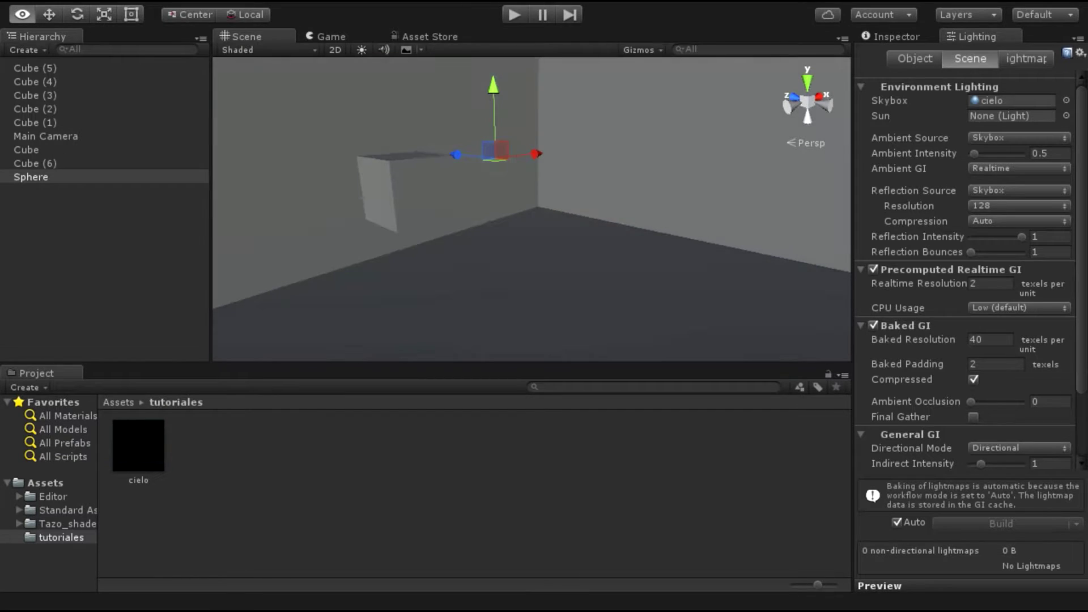
pyautogui.moveTo(493, 151)
pyautogui.mouseDown()
pyautogui.moveTo(635, 170)
pyautogui.moveTo(624, 215)
pyautogui.mouseUp()
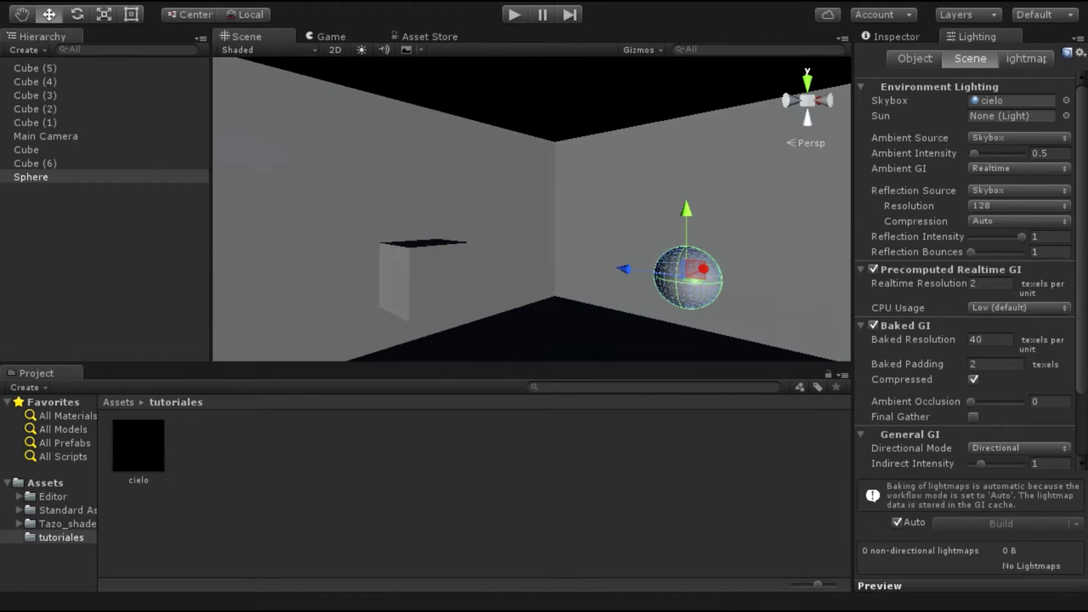
# Step: Add a cylinder, then delete it again from the Hierarchy
pyautogui.click(122, 1)
pyautogui.moveTo(227, 49)
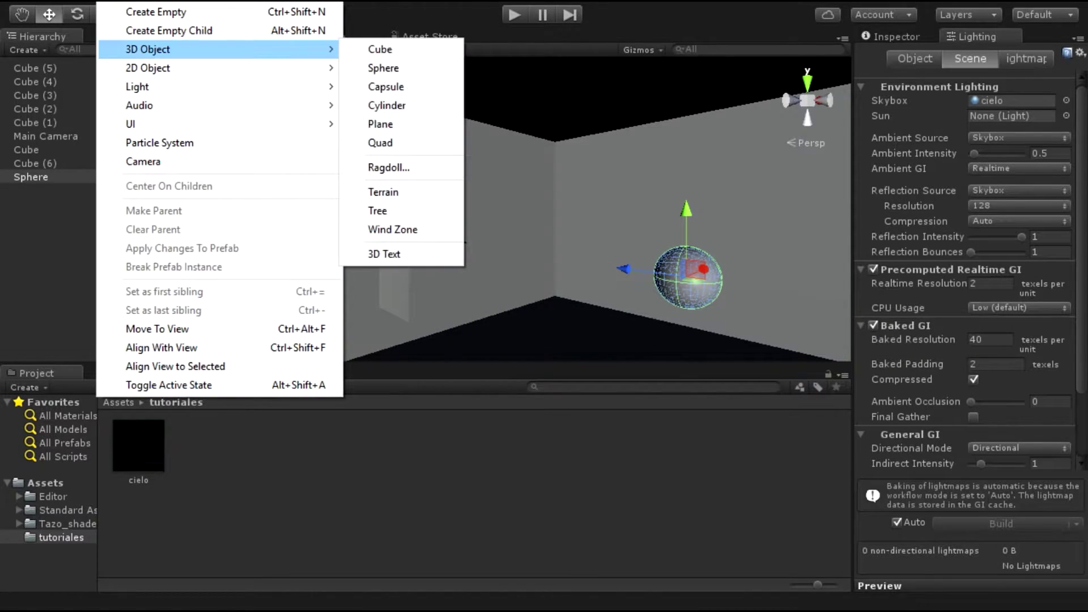
pyautogui.click(387, 105)
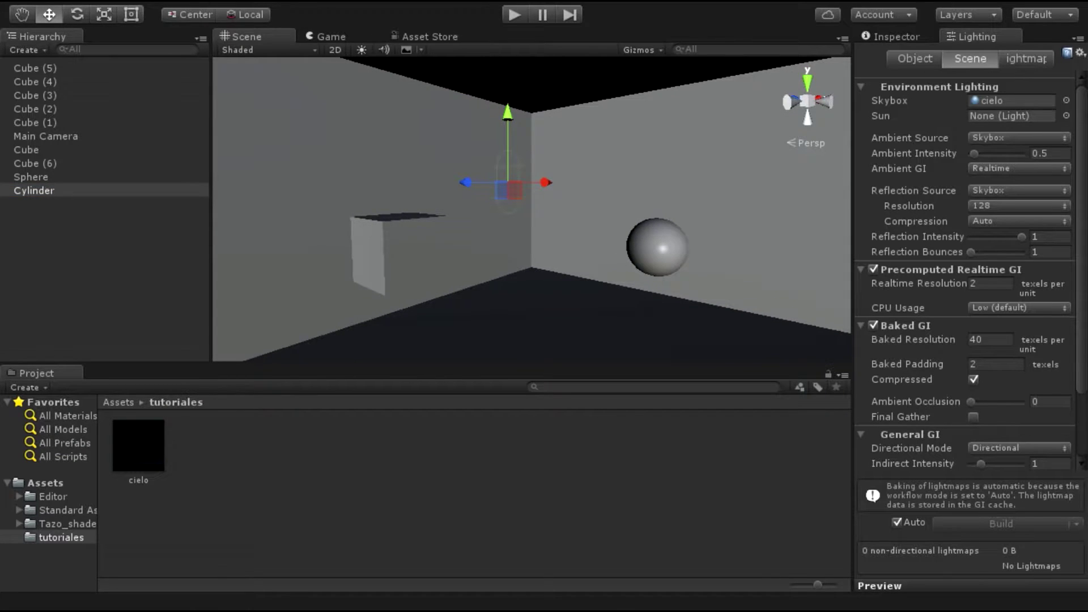
pyautogui.rightClick(60, 190)
pyautogui.click(96, 282)
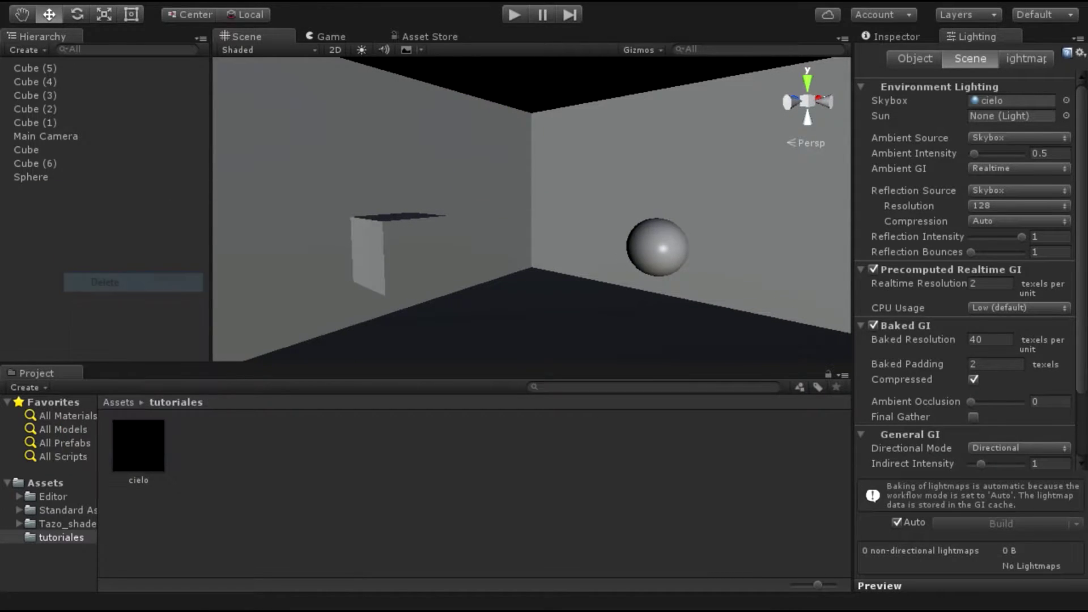
pyautogui.click(121, 2)
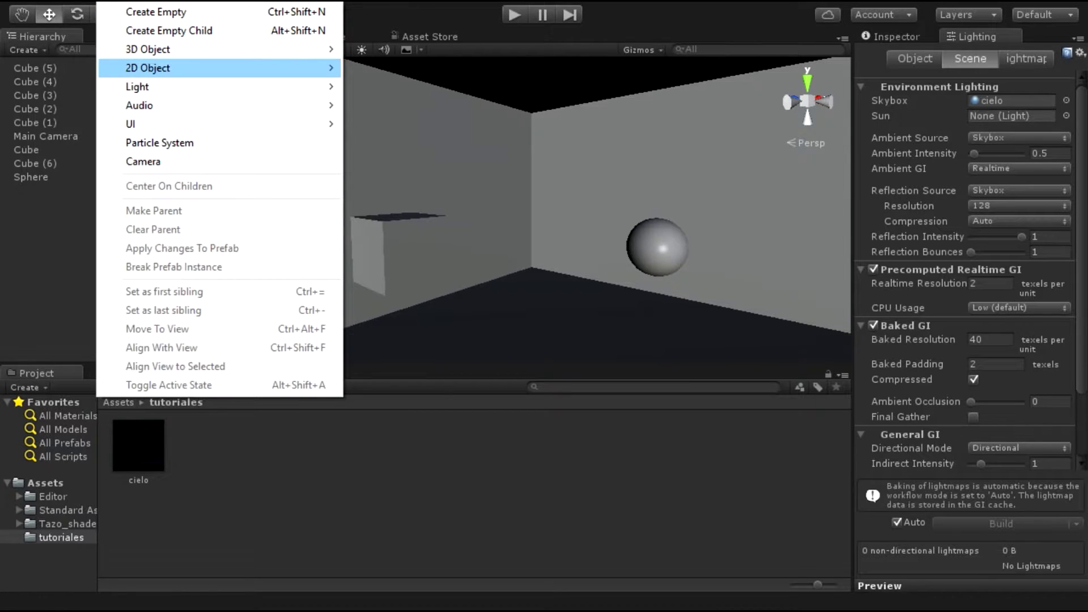
# Step: Add a new cylinder and move it out of the wall, shifting it along X
pyautogui.moveTo(227, 49)
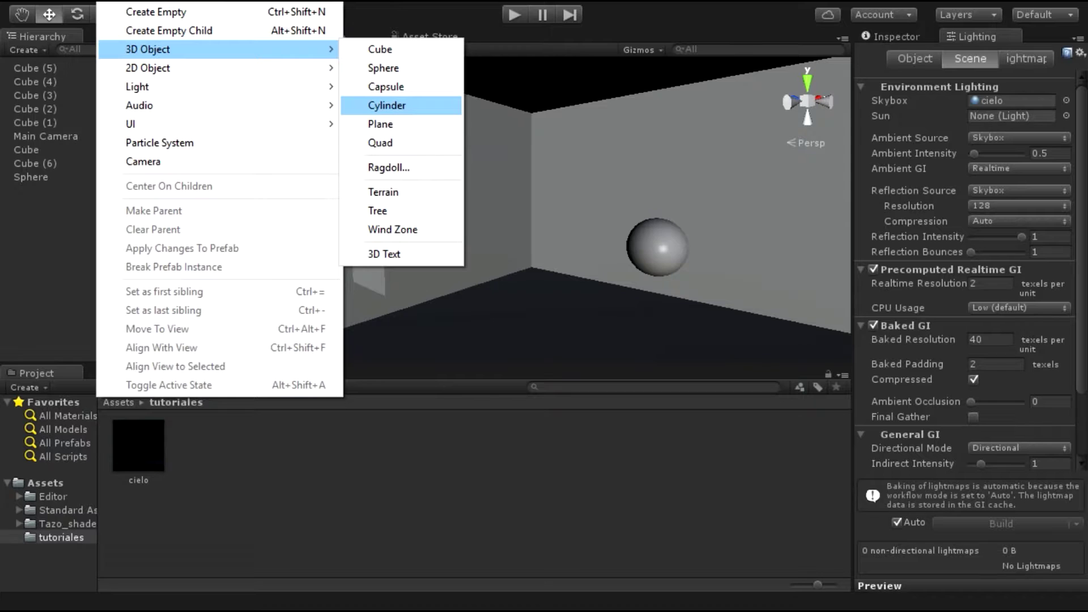
pyautogui.click(387, 105)
pyautogui.moveTo(486, 206)
pyautogui.mouseDown()
pyautogui.moveTo(529, 210)
pyautogui.moveTo(464, 218)
pyautogui.mouseUp()
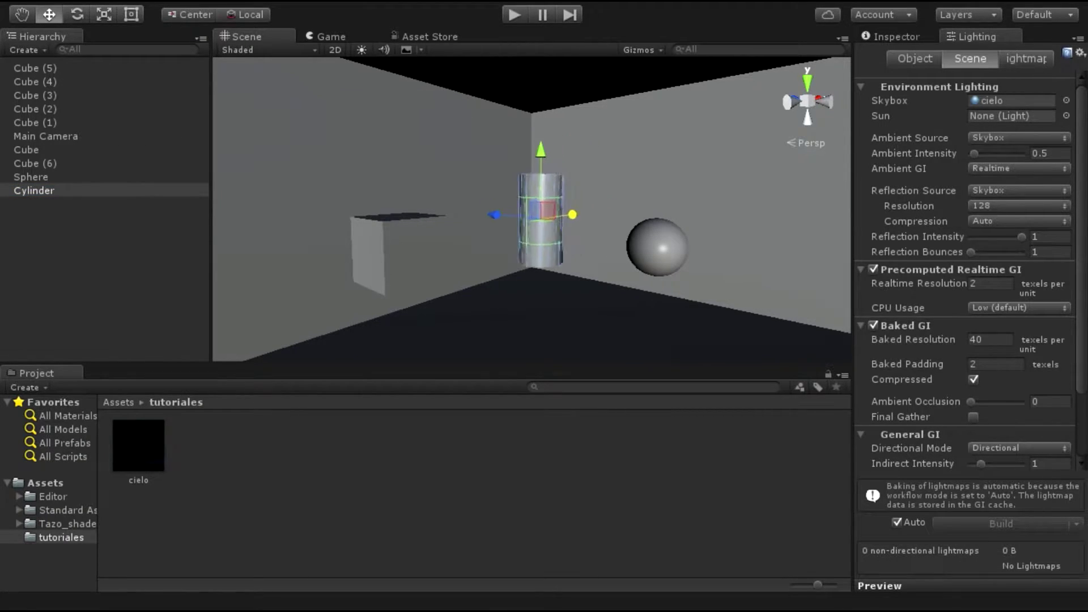
pyautogui.moveTo(538, 216)
pyautogui.mouseDown()
pyautogui.moveTo(565, 215)
pyautogui.moveTo(527, 243)
pyautogui.moveTo(641, 236)
pyautogui.moveTo(618, 238)
pyautogui.mouseUp()
pyautogui.scroll(5, 532, 209)
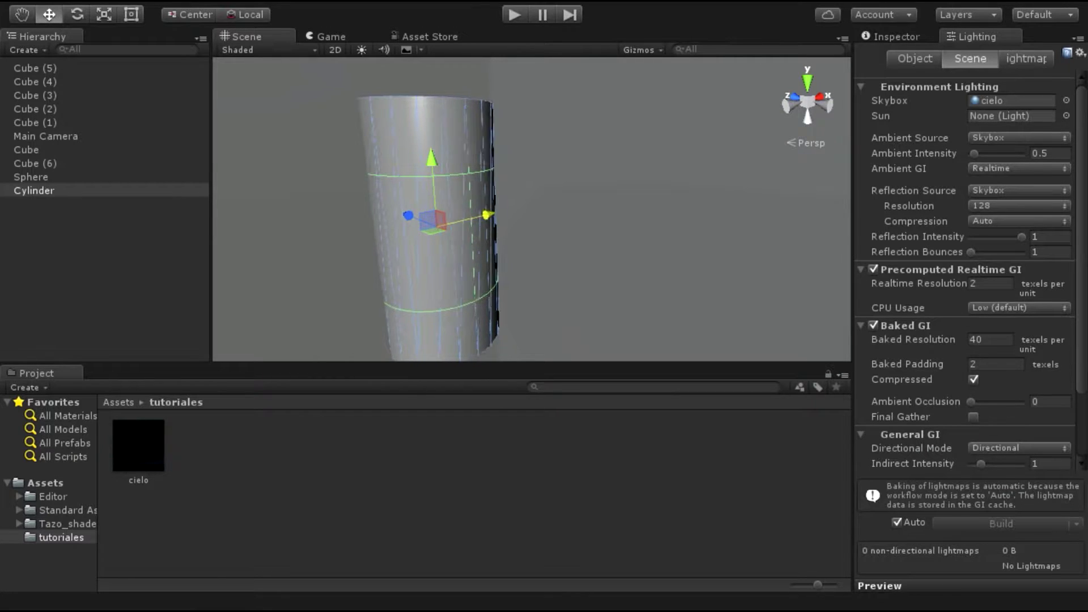
pyautogui.scroll(-5, 531, 209)
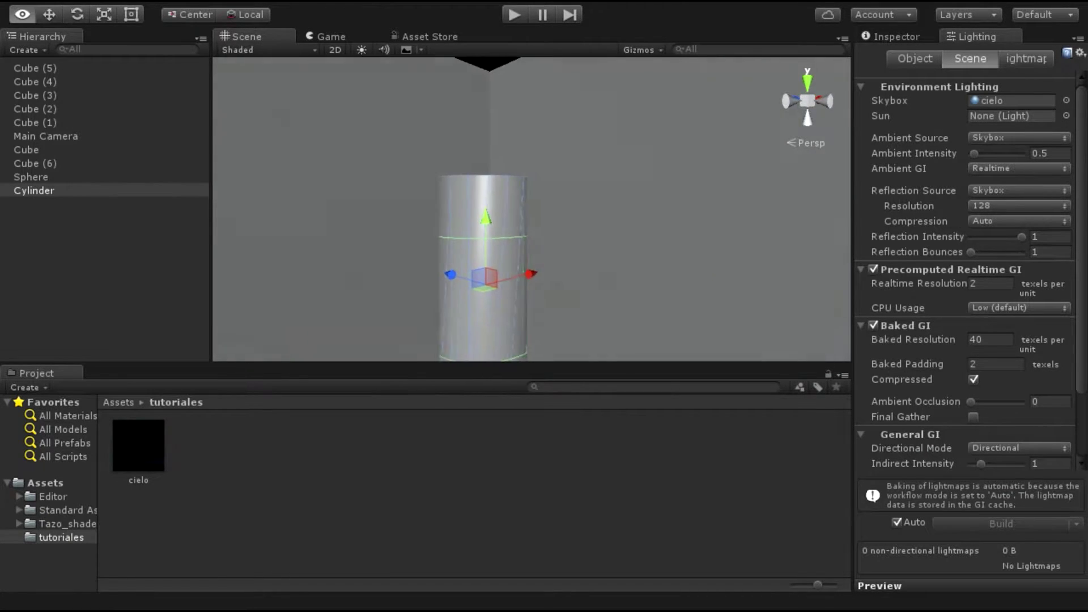
pyautogui.moveTo(618, 238)
pyautogui.keyDown('alt'); pyautogui.mouseDown()
pyautogui.moveTo(652, 238)
pyautogui.moveTo(567, 227)
pyautogui.mouseUp(); pyautogui.keyUp('alt')
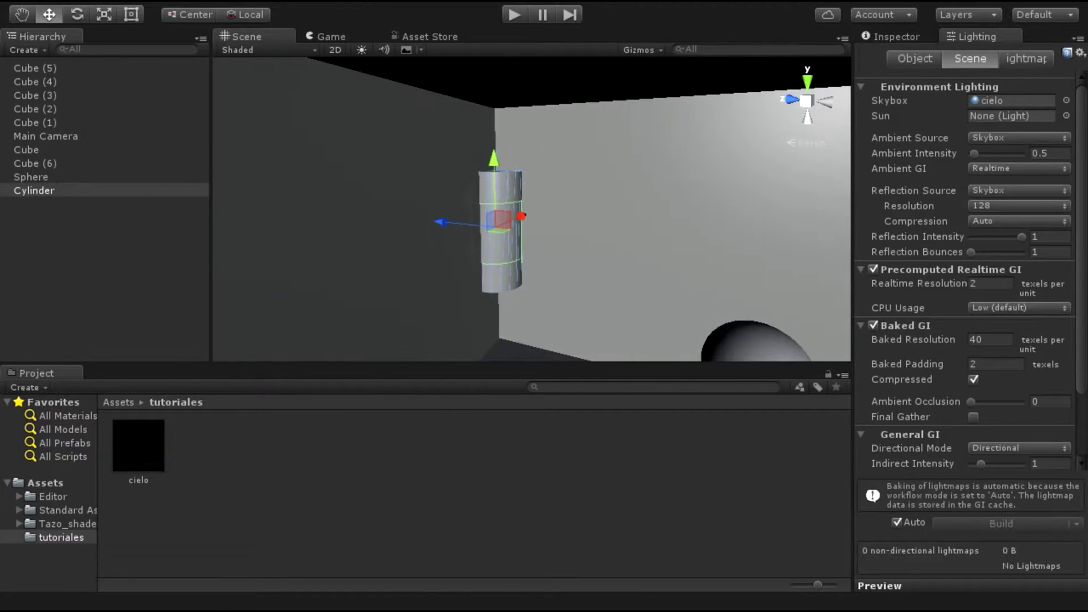
# Step: Scale the cylinder along Y into a tall pillar
pyautogui.press('r')
pyautogui.moveTo(492, 159); pyautogui.dragTo(494, 90)
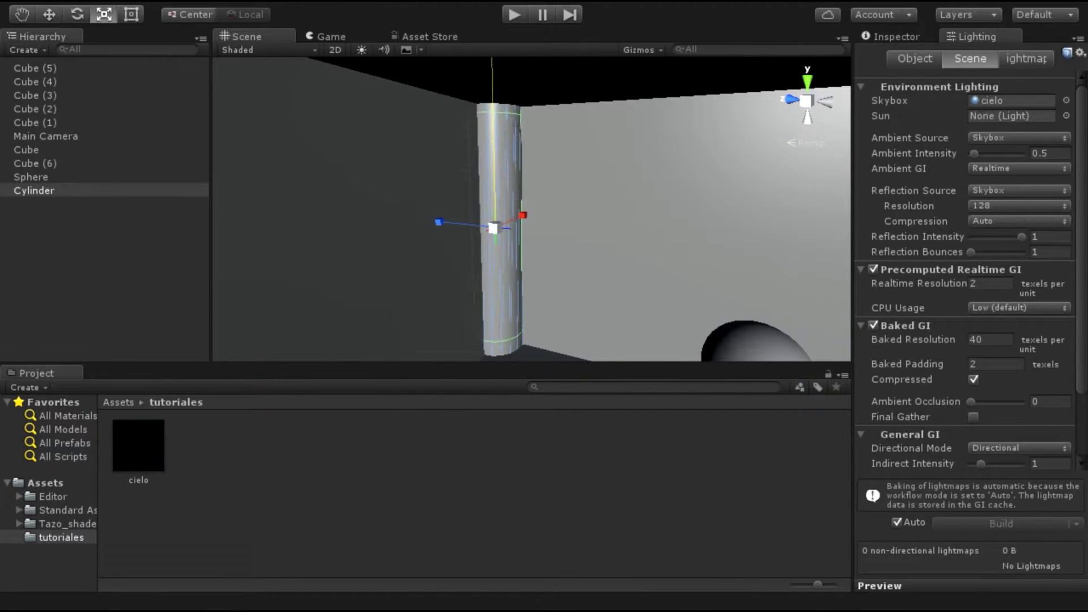
pyautogui.moveTo(538, 226)
pyautogui.keyDown('alt'); pyautogui.mouseDown()
pyautogui.moveTo(498, 187)
pyautogui.moveTo(510, 238)
pyautogui.moveTo(499, 227)
pyautogui.mouseUp(); pyautogui.keyUp('alt')
# Step: Create three Material assets in the tutoriales folder, named red, green and blue
pyautogui.rightClick(389, 454)
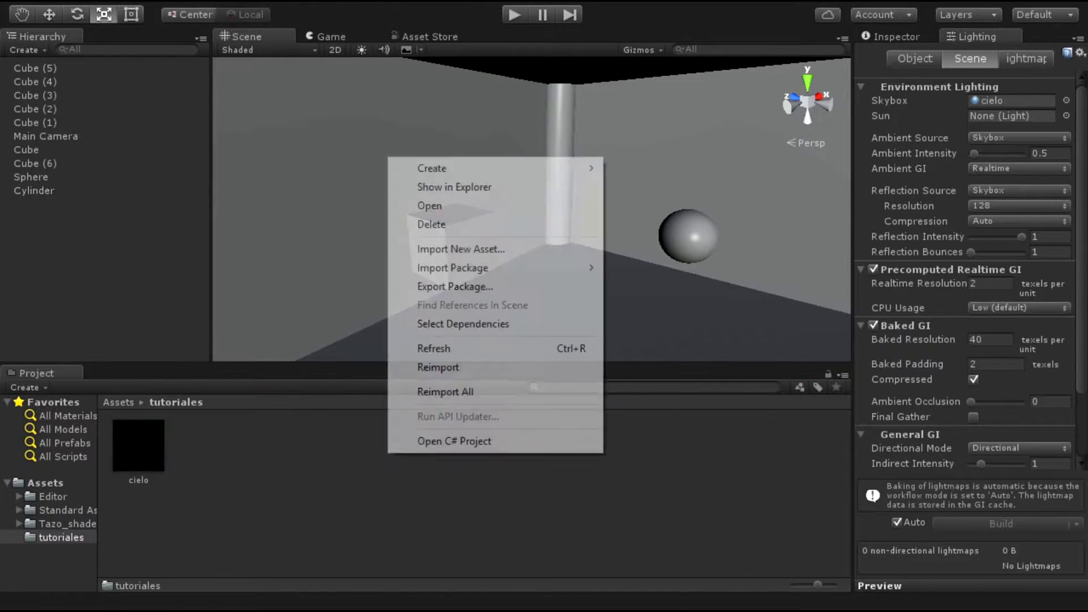
pyautogui.moveTo(567, 168)
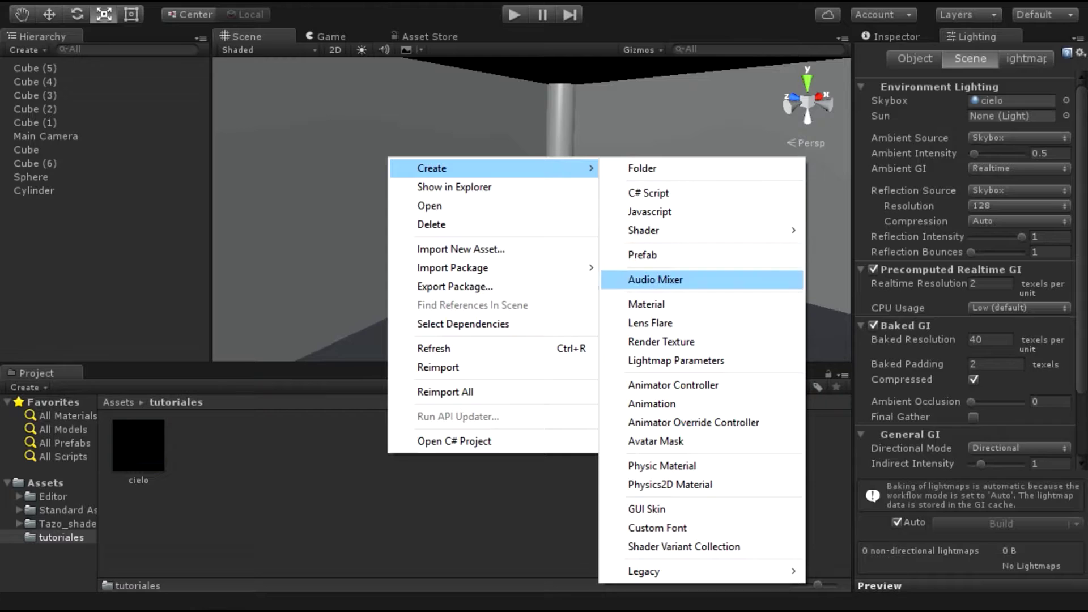
pyautogui.click(641, 304)
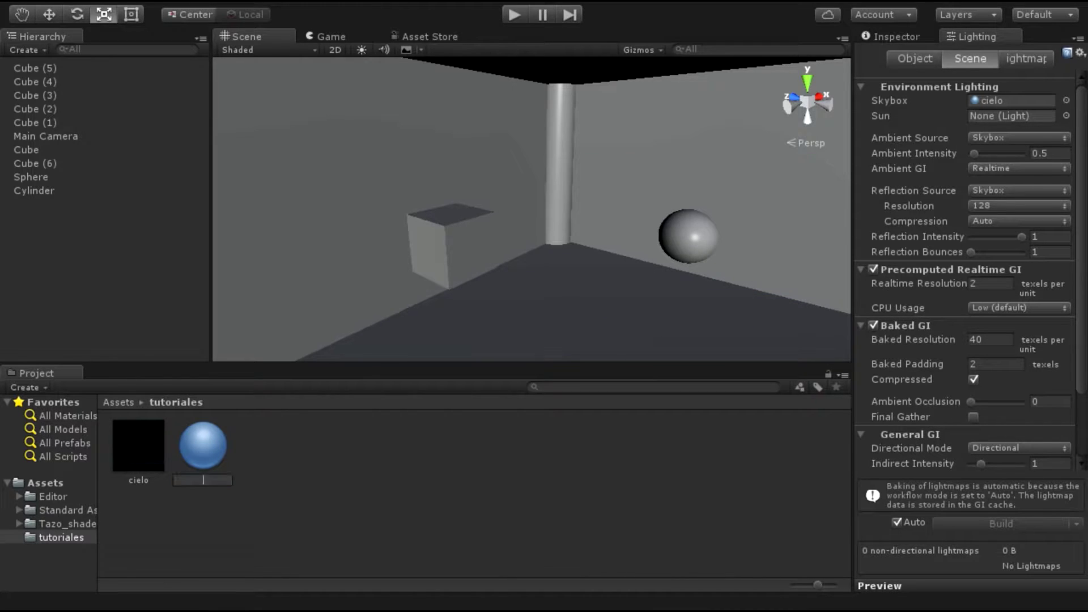
pyautogui.write('red')
pyautogui.press('Return')
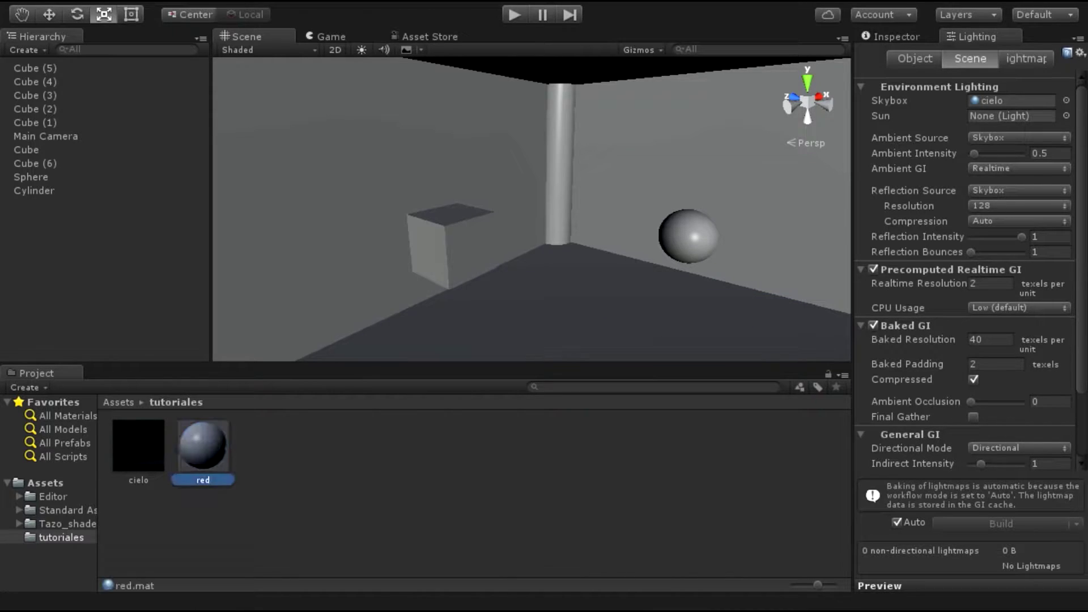
pyautogui.rightClick(381, 458)
pyautogui.moveTo(567, 172)
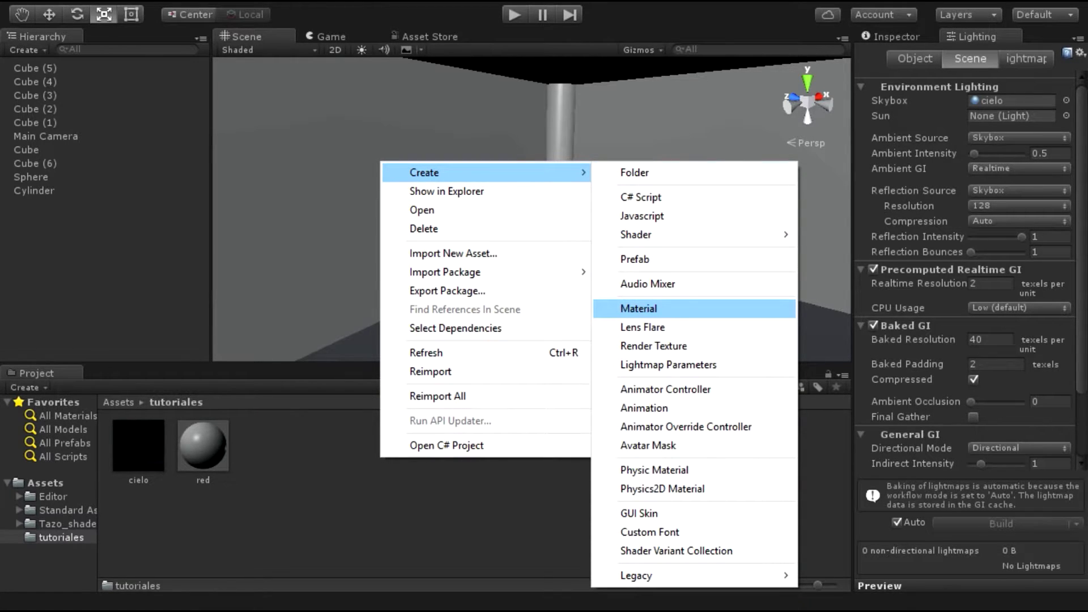
pyautogui.click(639, 308)
pyautogui.write('green')
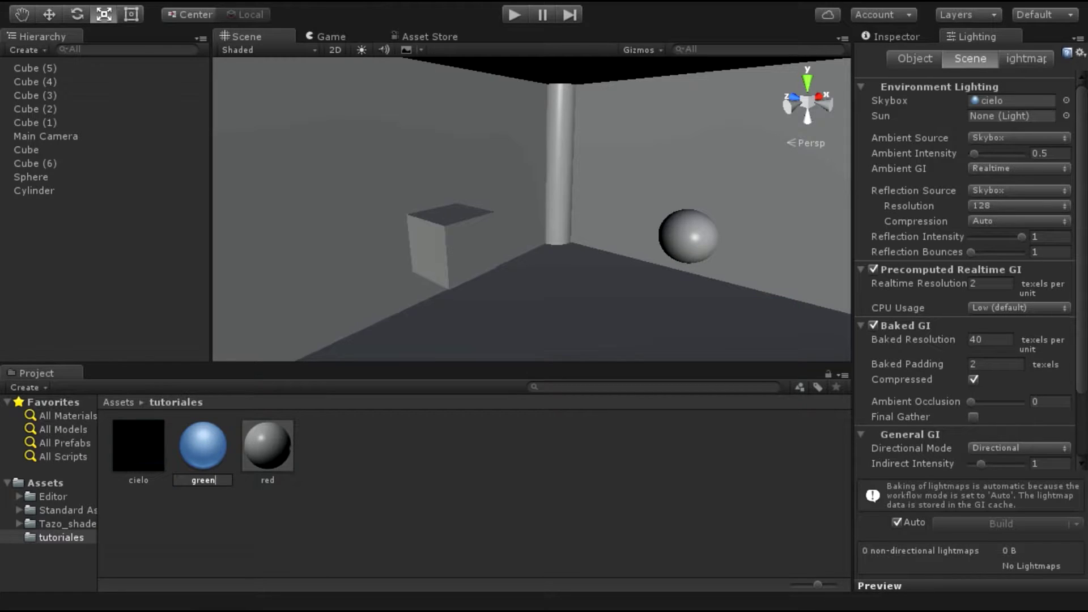
pyautogui.press('Return')
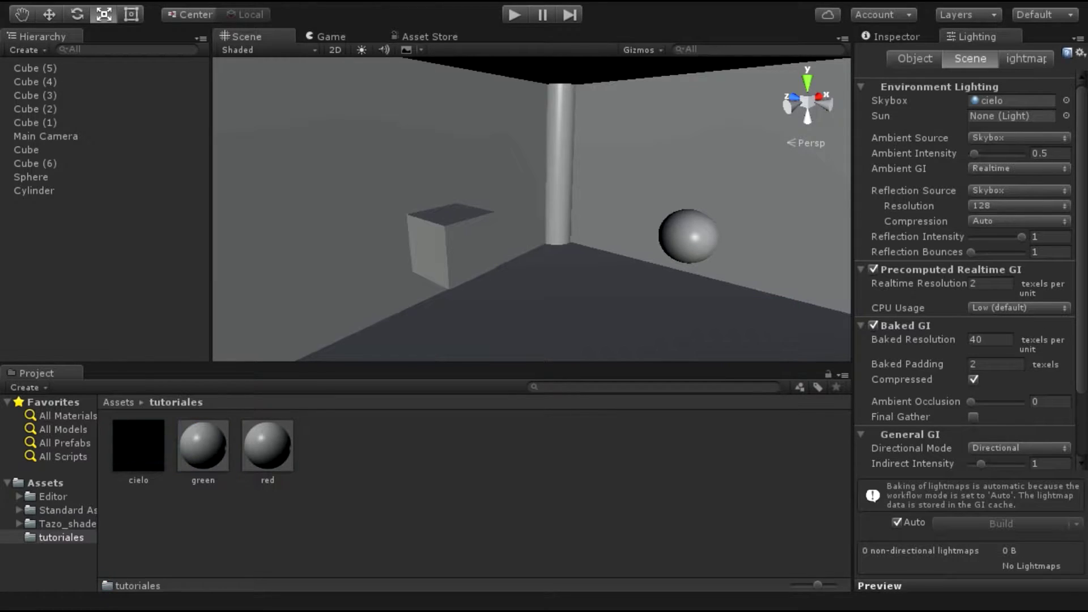
pyautogui.rightClick(362, 434)
pyautogui.moveTo(431, 148)
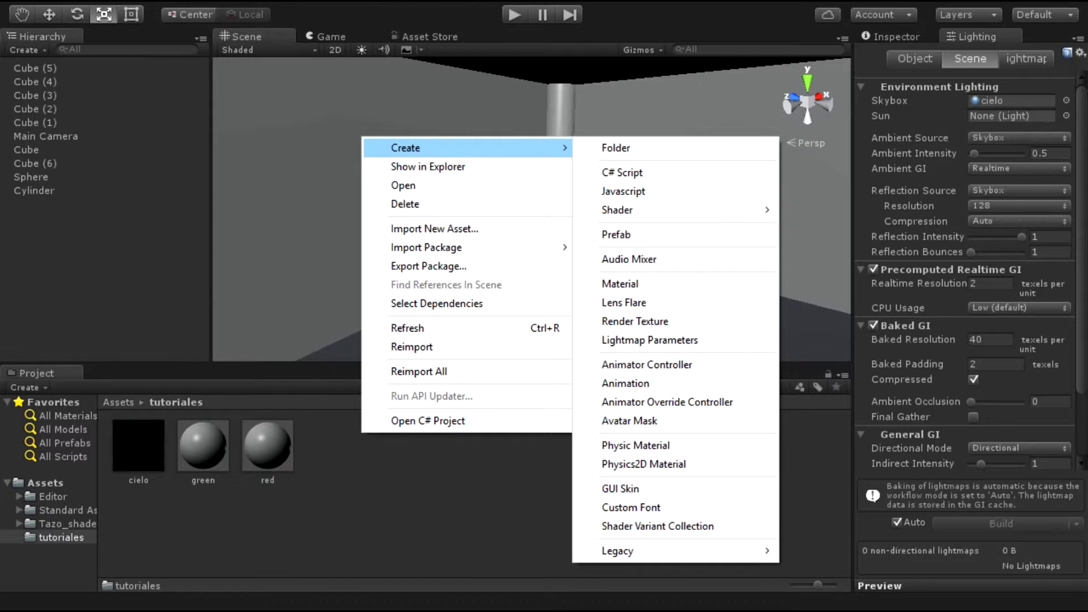
pyautogui.click(620, 283)
pyautogui.write('blue')
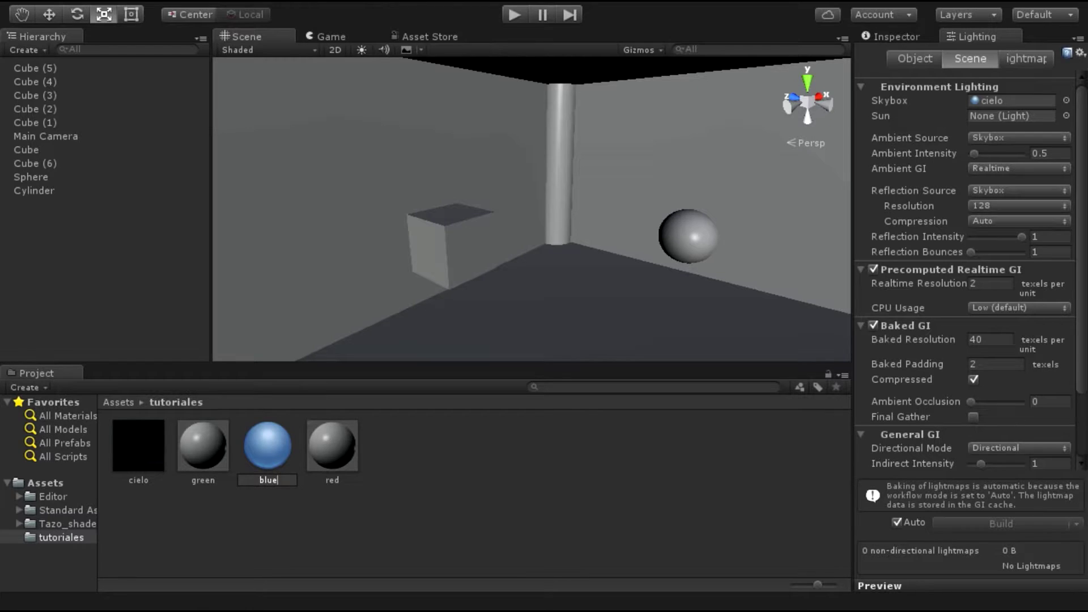
pyautogui.press('Return')
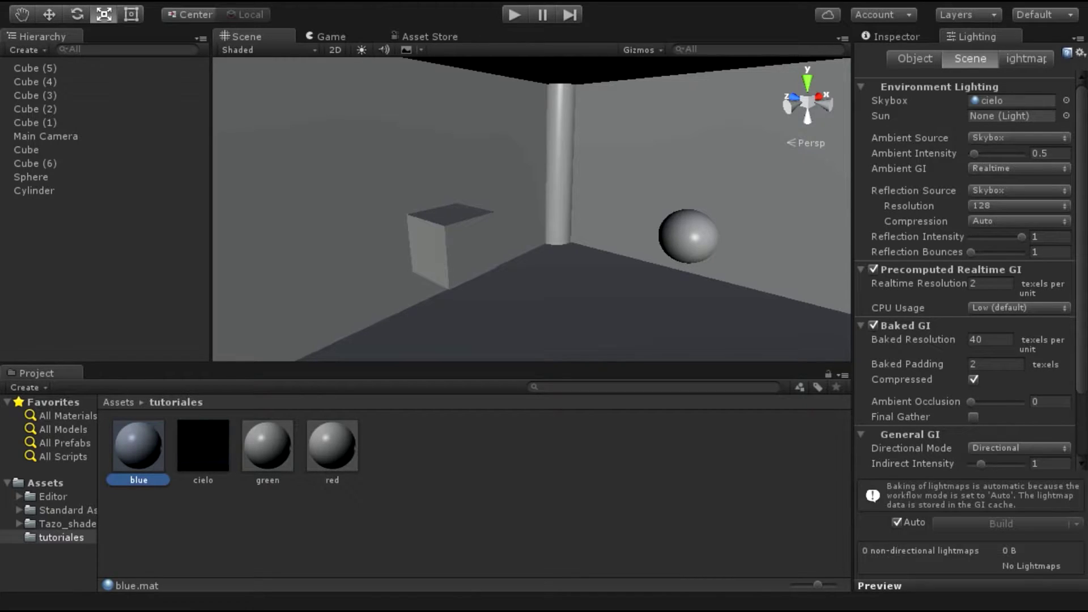
pyautogui.moveTo(533, 209); pyautogui.dragTo(578, 201, button='right')
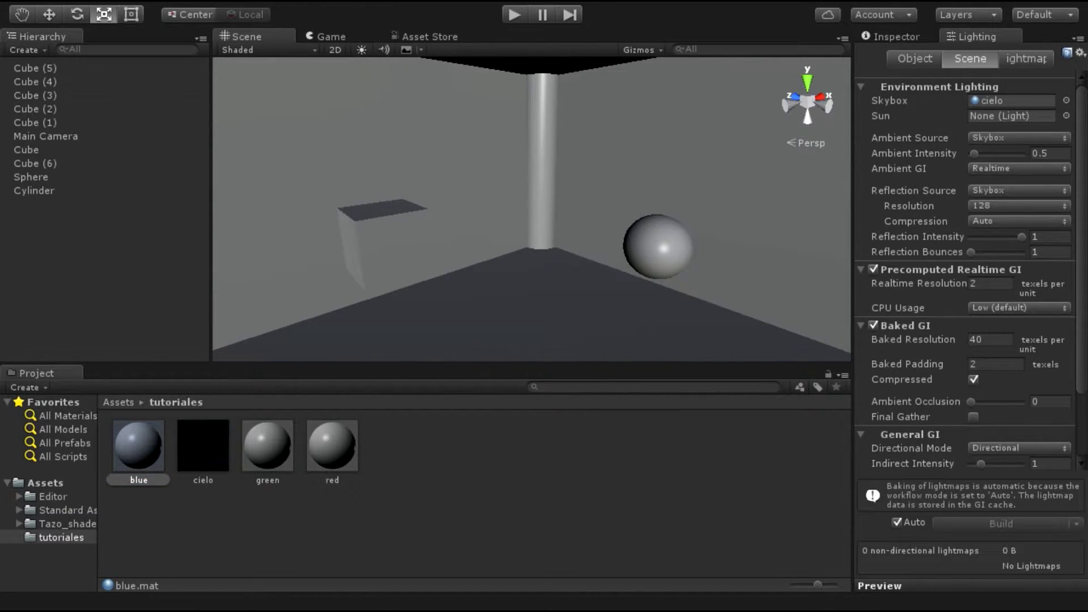
# Step: Give the blue material a bright cyan-blue base colour and apply it to the cube
pyautogui.click(332, 448)
pyautogui.click(268, 448)
pyautogui.click(138, 448)
pyautogui.click(268, 447)
pyautogui.click(138, 448)
pyautogui.hotkey('ctrl', '3')
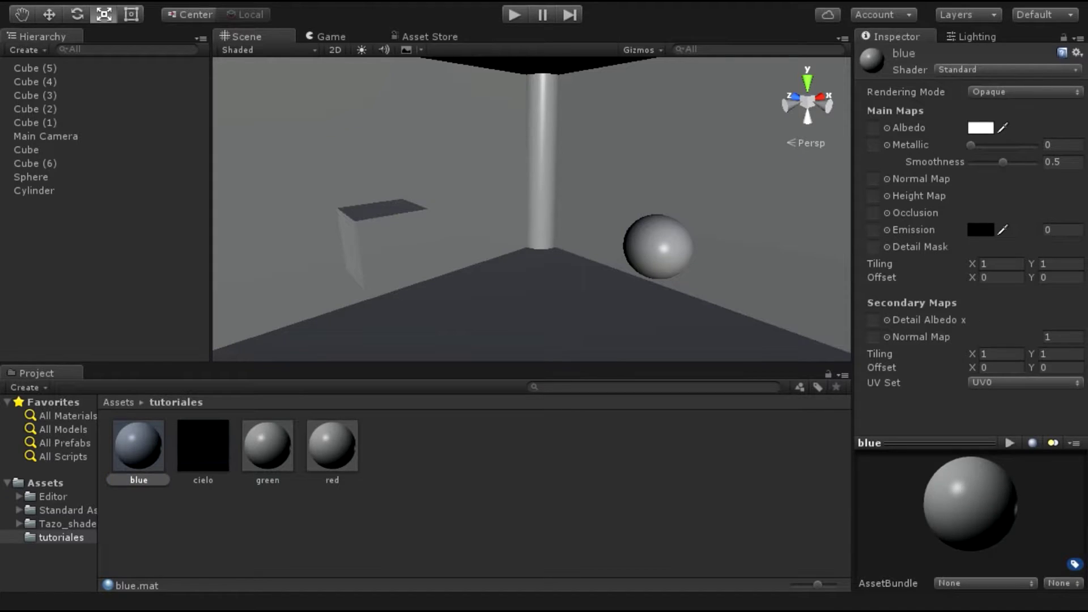
pyautogui.click(980, 128)
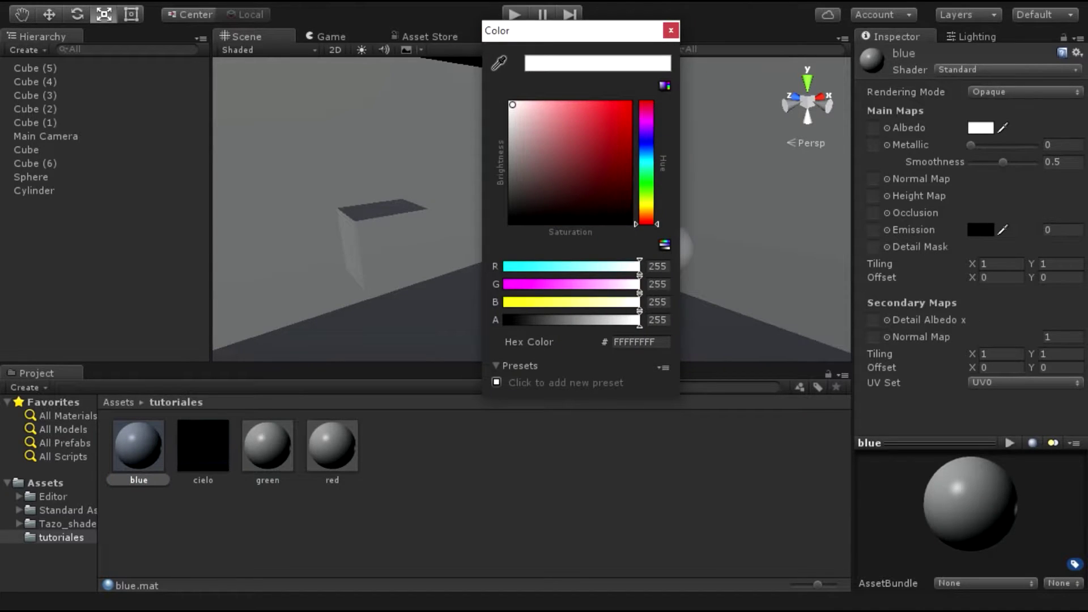
pyautogui.click(646, 160)
pyautogui.click(628, 108)
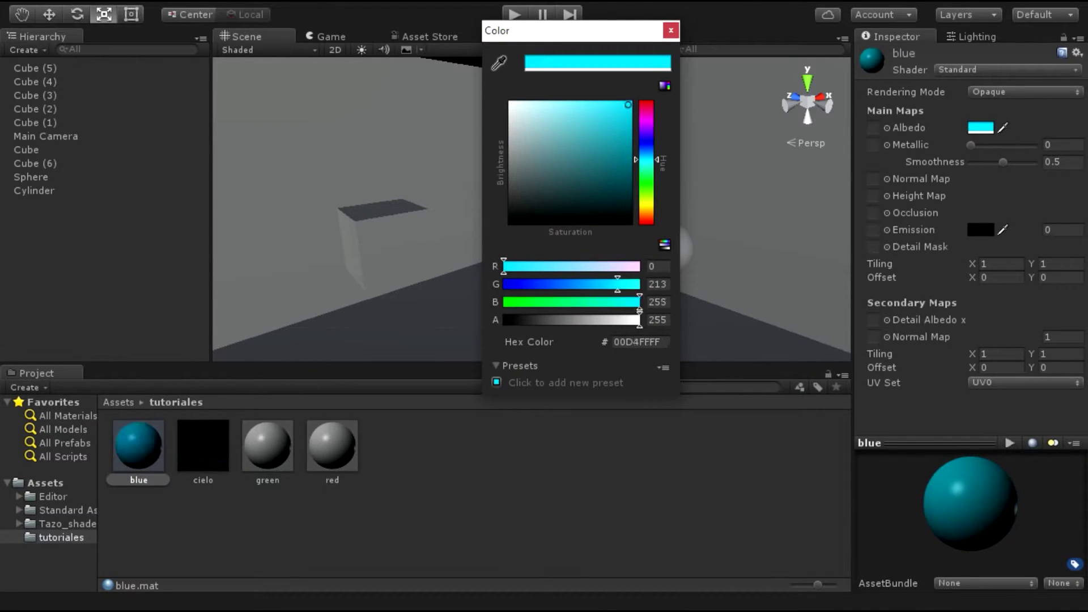
pyautogui.press('Return')
pyautogui.click(268, 445)
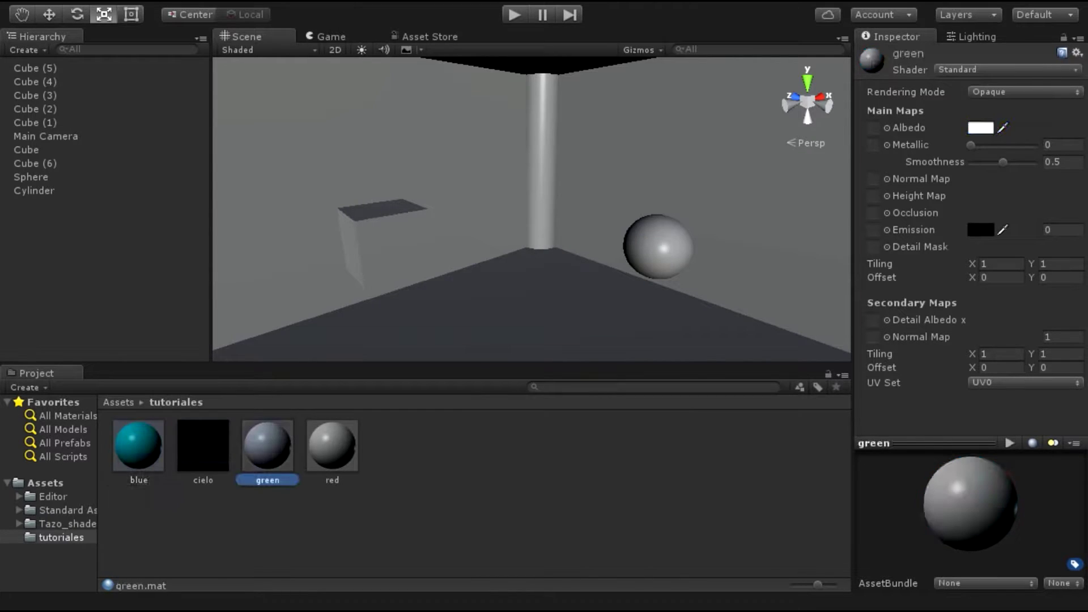
pyautogui.moveTo(138, 445); pyautogui.dragTo(386, 244)
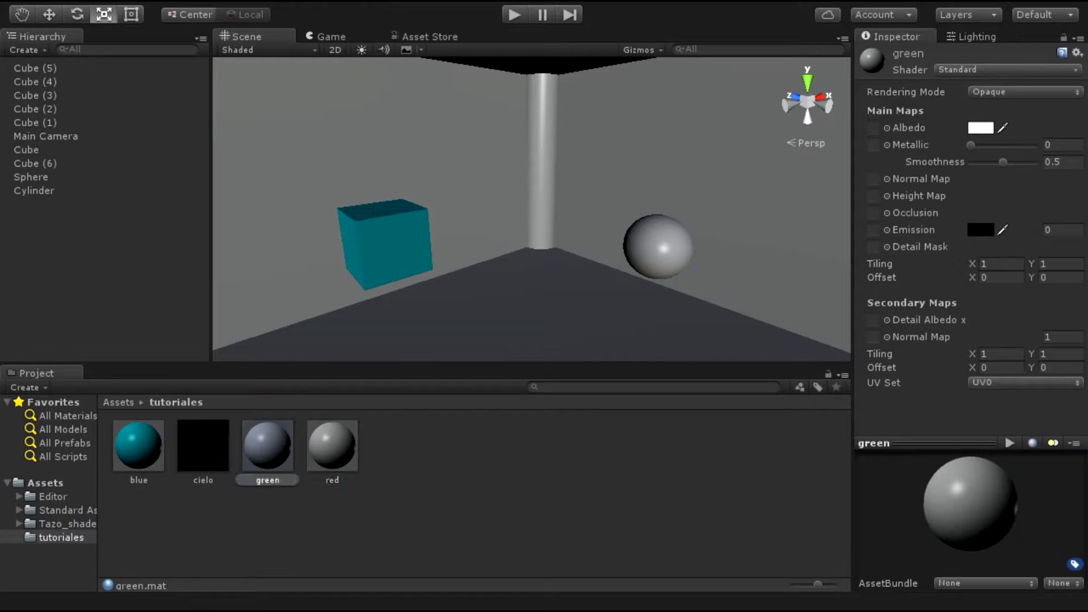
# Step: Set the green material's base colour to bright green (28FF00FF)
pyautogui.press('Right')
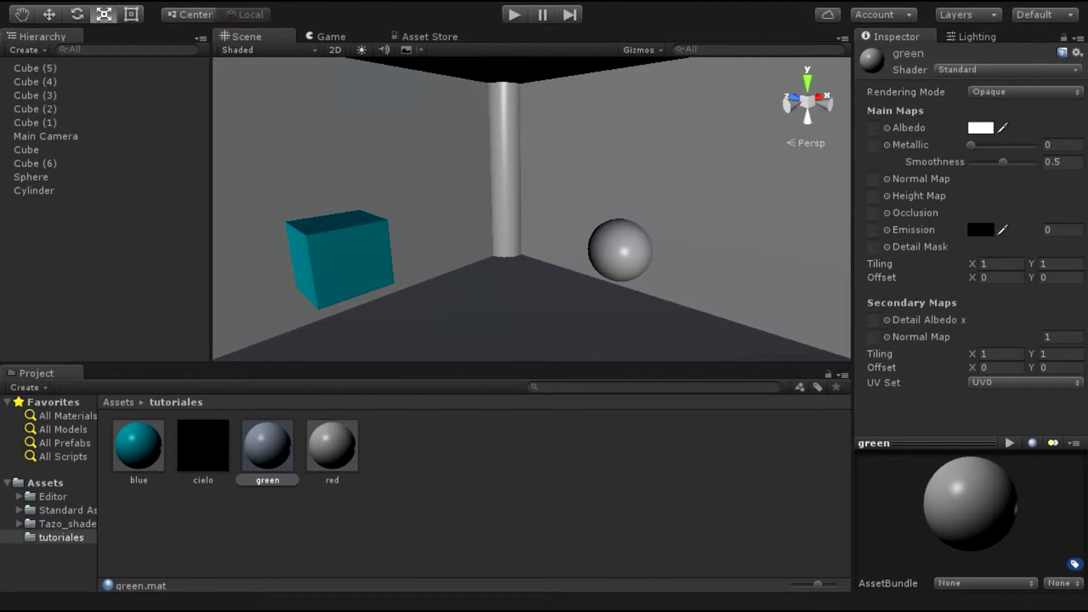
pyautogui.click(980, 127)
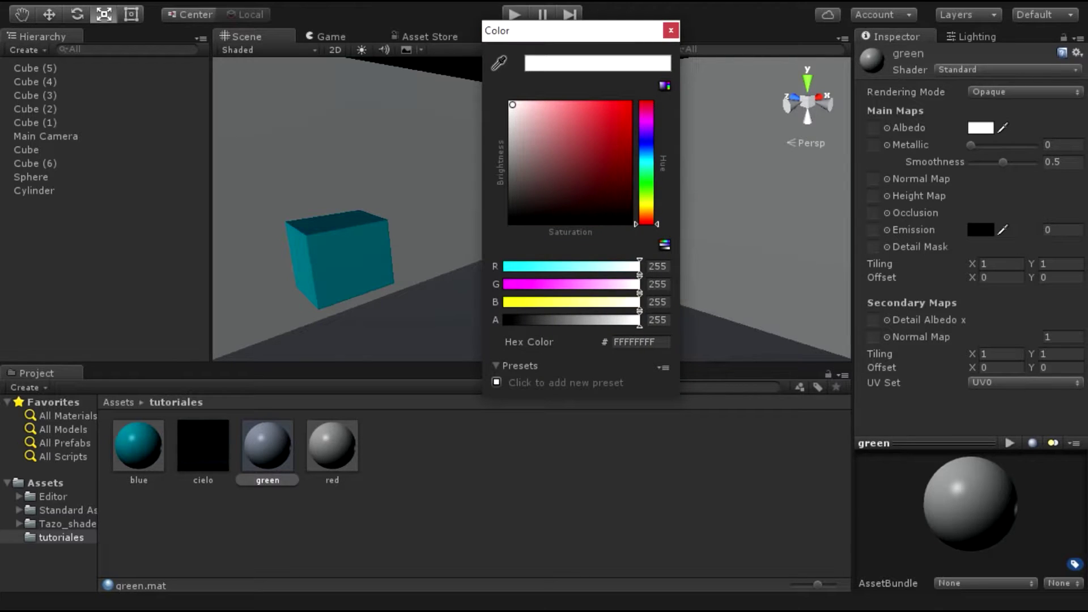
pyautogui.moveTo(646, 224); pyautogui.dragTo(646, 187)
pyautogui.click(628, 105)
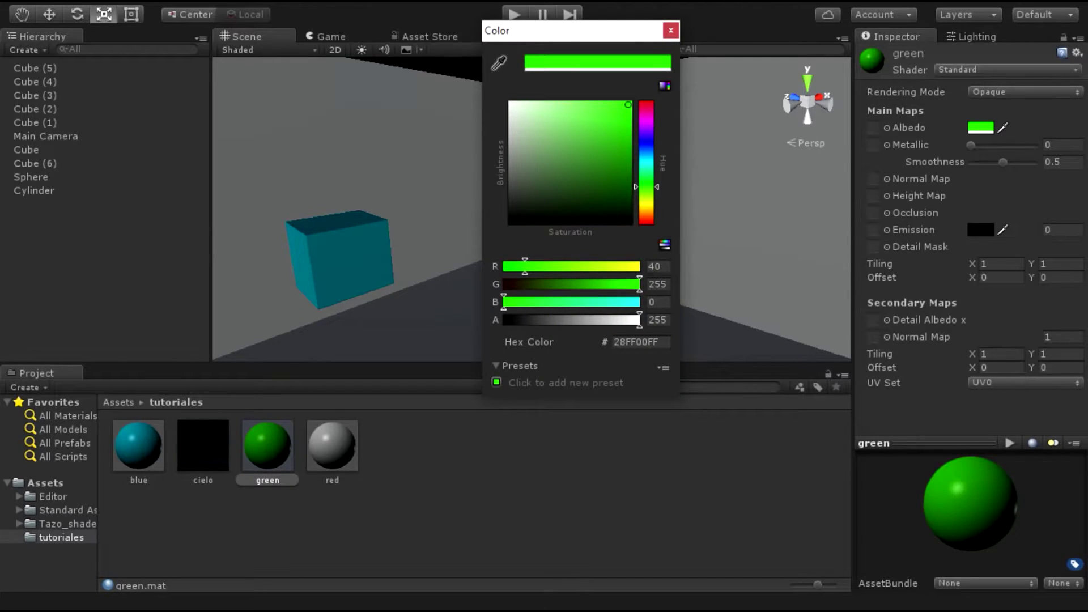
pyautogui.press('Return')
# Step: Set the red material's base colour to pure red
pyautogui.click(332, 446)
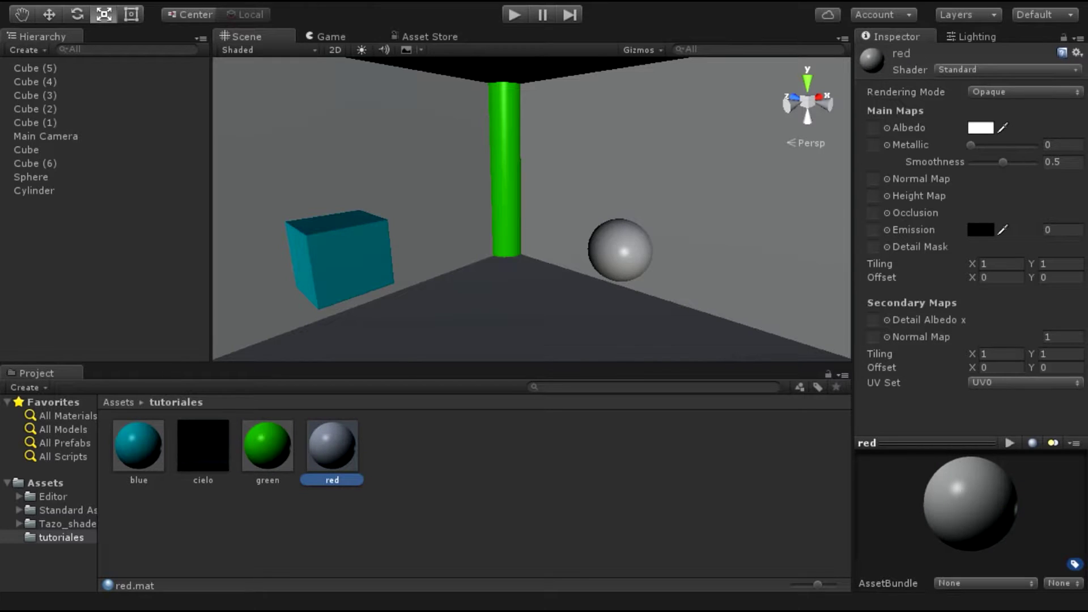
pyautogui.click(981, 127)
pyautogui.click(628, 104)
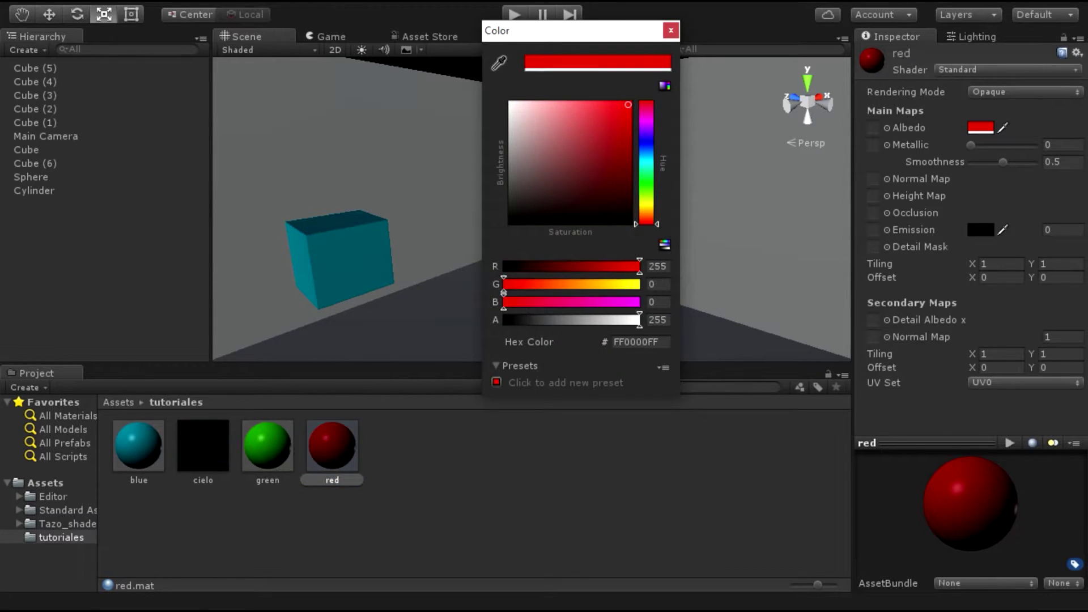
pyautogui.press('Return')
pyautogui.keyDown('alt'); pyautogui.moveTo(510, 209); pyautogui.dragTo(652, 210); pyautogui.keyUp('alt')
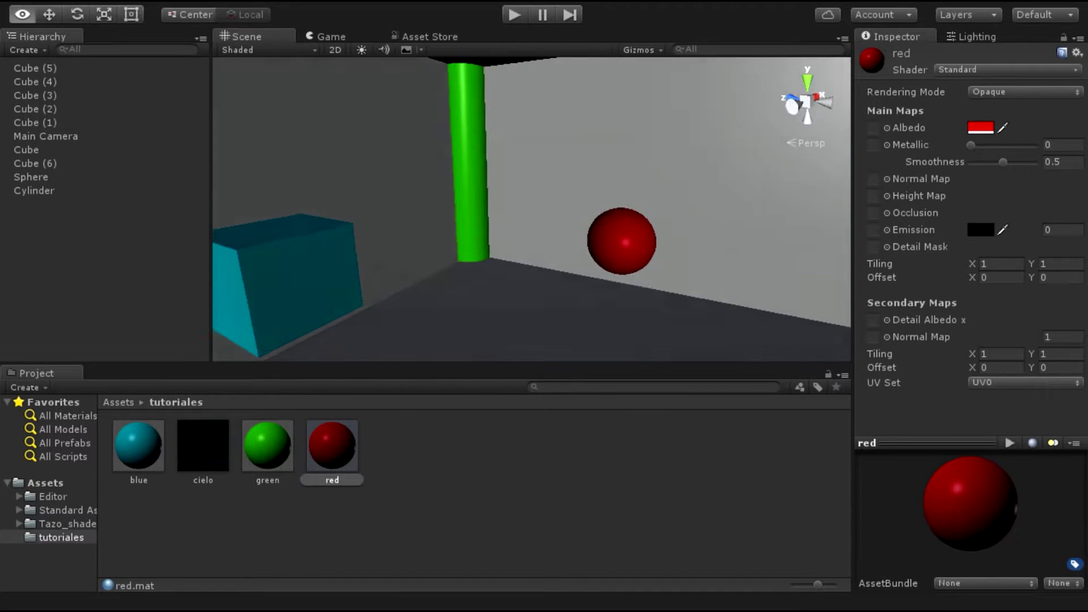
pyautogui.keyDown('alt'); pyautogui.moveTo(652, 210); pyautogui.dragTo(680, 204); pyautogui.keyUp('alt')
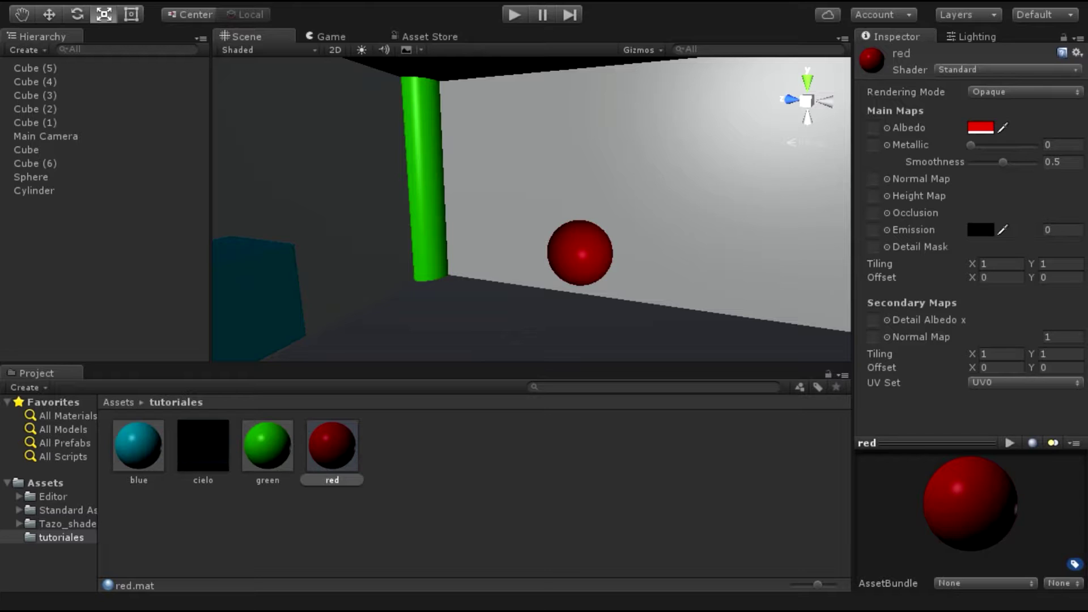
pyautogui.click(980, 128)
pyautogui.moveTo(539, 30); pyautogui.dragTo(256, 41)
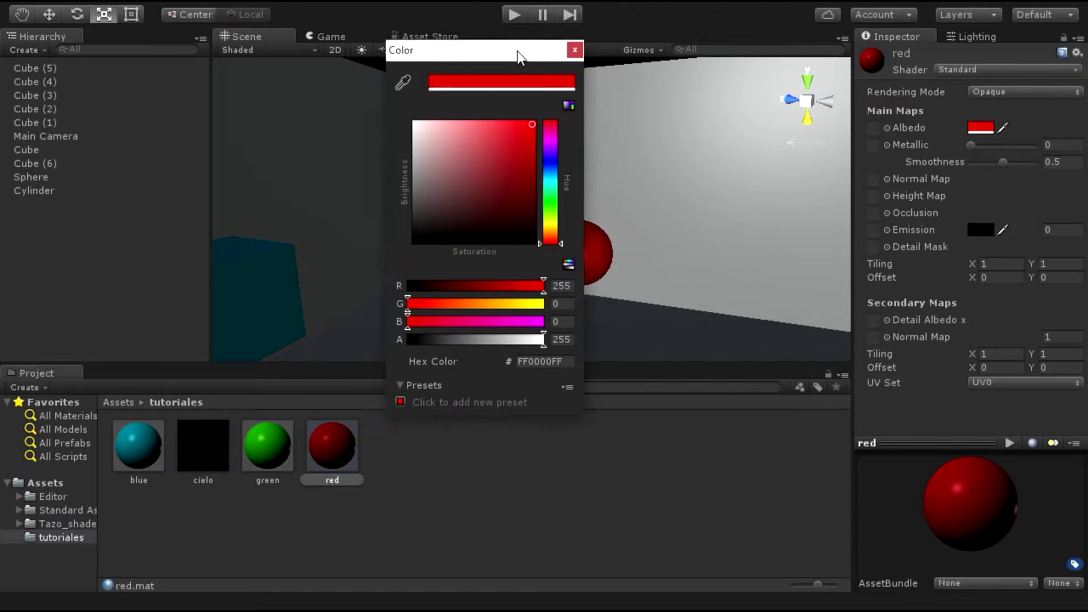
pyautogui.click(254, 120)
pyautogui.moveTo(253, 121)
pyautogui.mouseDown()
pyautogui.moveTo(255, 235)
pyautogui.moveTo(346, 116)
pyautogui.mouseUp()
pyautogui.press('Escape')
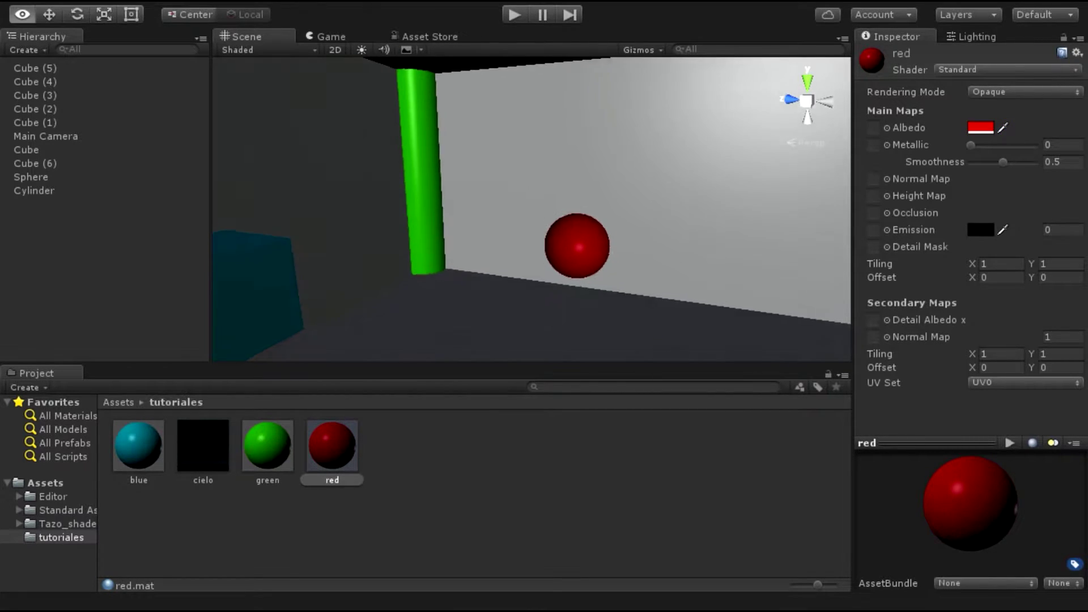
# Step: Drop the red material into the scene and select the red sphere
pyautogui.moveTo(332, 446); pyautogui.dragTo(624, 170)
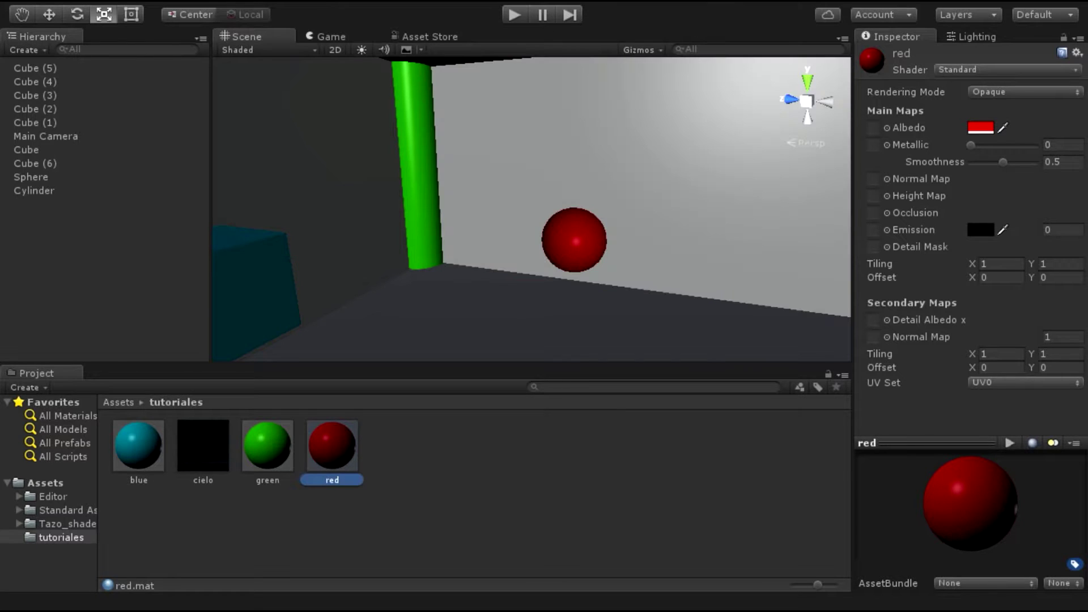
pyautogui.moveTo(510, 226)
pyautogui.keyDown('alt'); pyautogui.mouseDown()
pyautogui.moveTo(567, 215)
pyautogui.moveTo(527, 215)
pyautogui.mouseUp(); pyautogui.keyUp('alt')
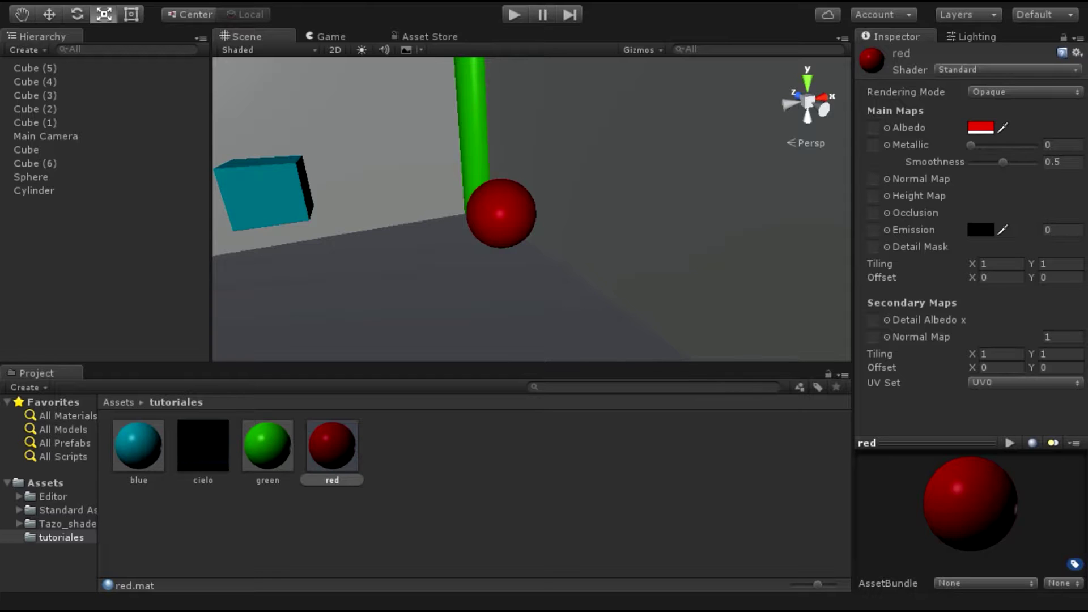
pyautogui.click(501, 213)
# Step: Nudge the sphere along X to 7.79, then select the blue cube
pyautogui.press('w')
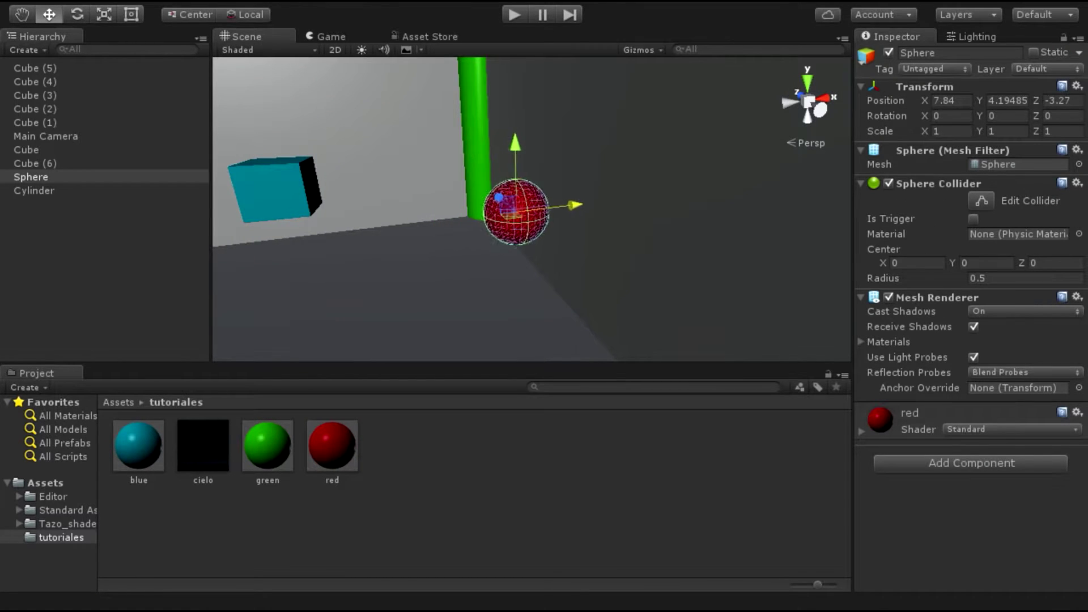
pyautogui.moveTo(574, 205); pyautogui.dragTo(567, 205)
pyautogui.moveTo(511, 227)
pyautogui.keyDown('alt'); pyautogui.mouseDown()
pyautogui.moveTo(397, 227)
pyautogui.moveTo(353, 240)
pyautogui.moveTo(453, 226)
pyautogui.mouseUp(); pyautogui.keyUp('alt')
pyautogui.click(376, 230)
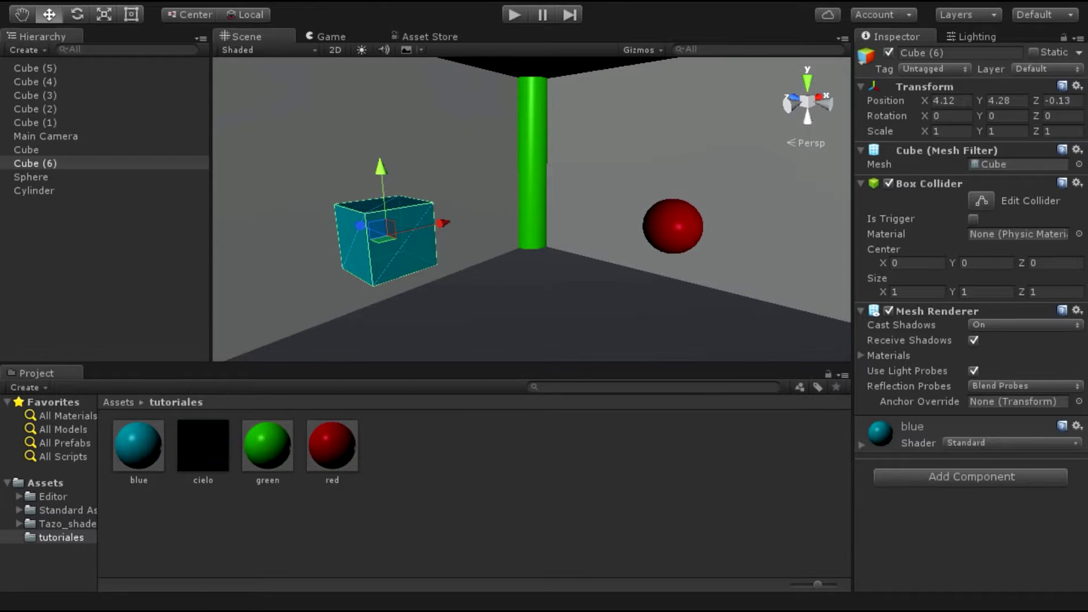
# Step: Add a child Point Light to Cube (6) and shrink its range to about 2.83
pyautogui.rightClick(60, 163)
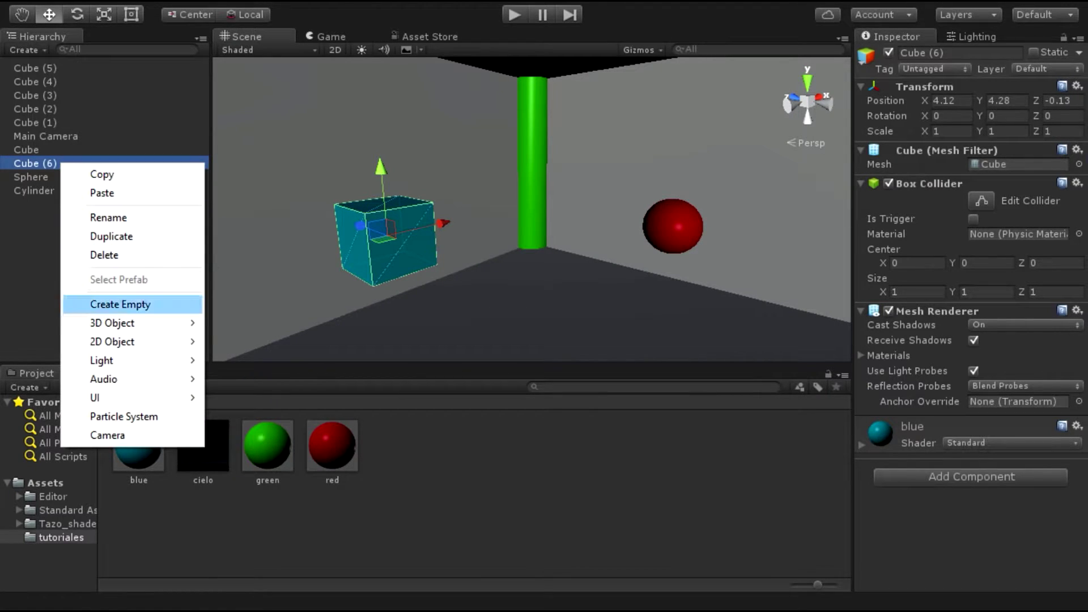
pyautogui.moveTo(113, 323)
pyautogui.moveTo(113, 360)
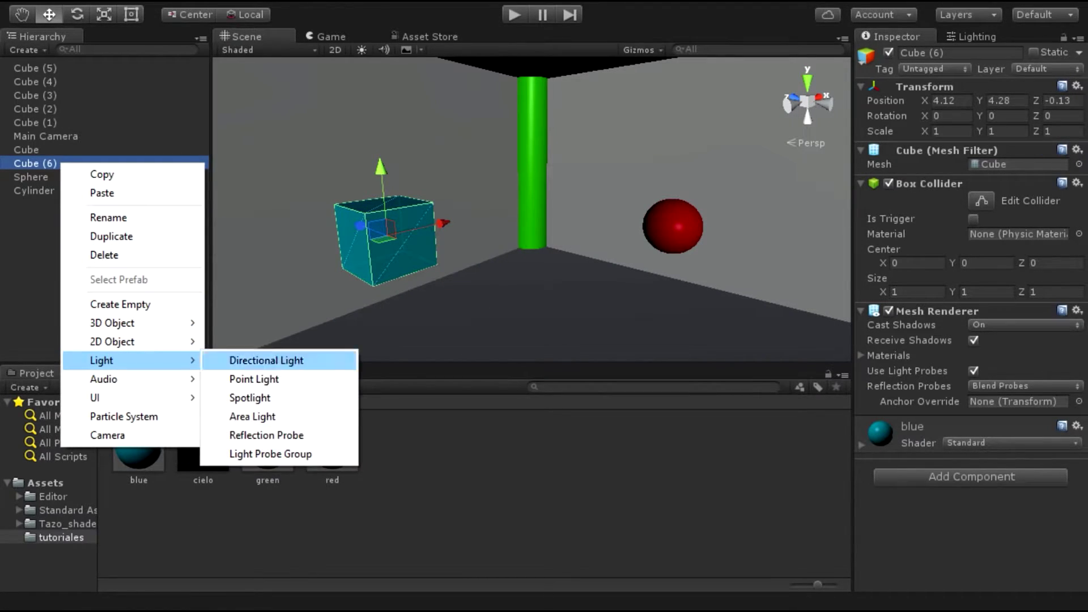
pyautogui.click(253, 379)
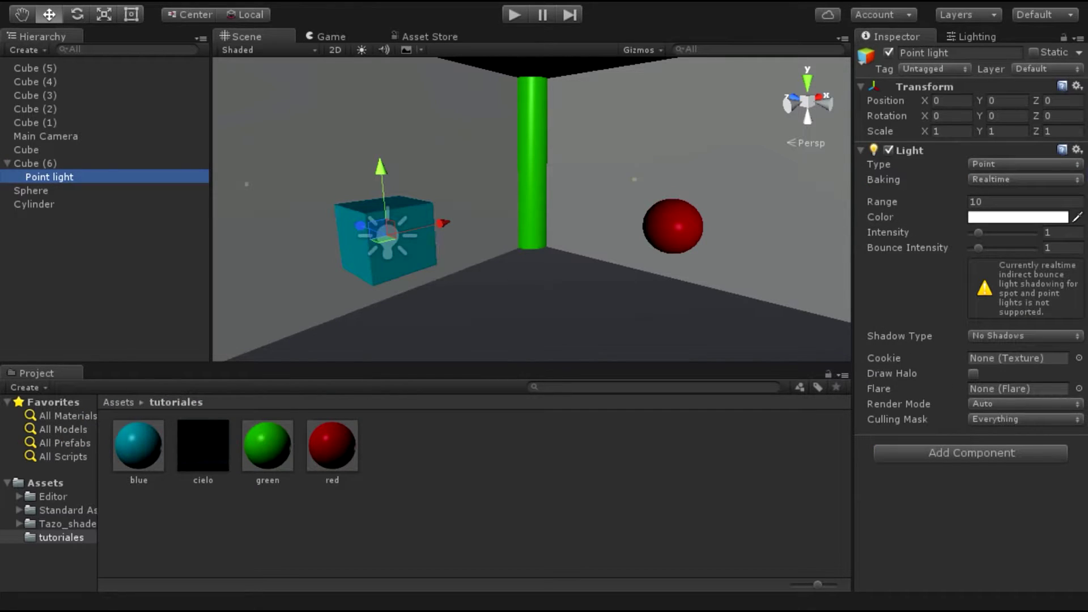
pyautogui.moveTo(510, 227)
pyautogui.mouseDown(button='right')
pyautogui.moveTo(397, 227)
pyautogui.moveTo(453, 226)
pyautogui.mouseUp(button='right')
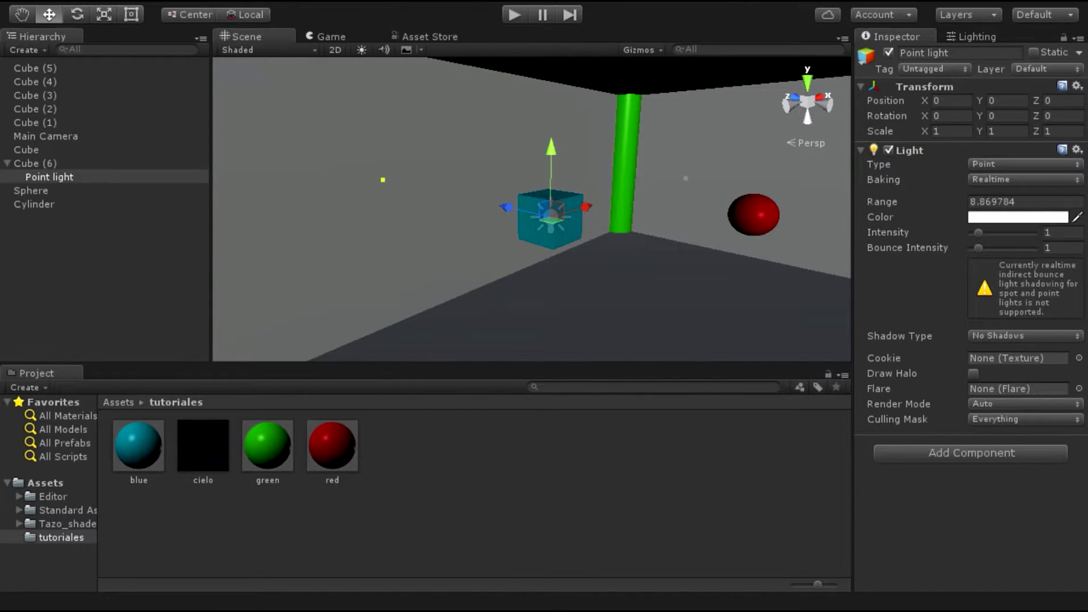
pyautogui.moveTo(408, 185); pyautogui.dragTo(473, 200)
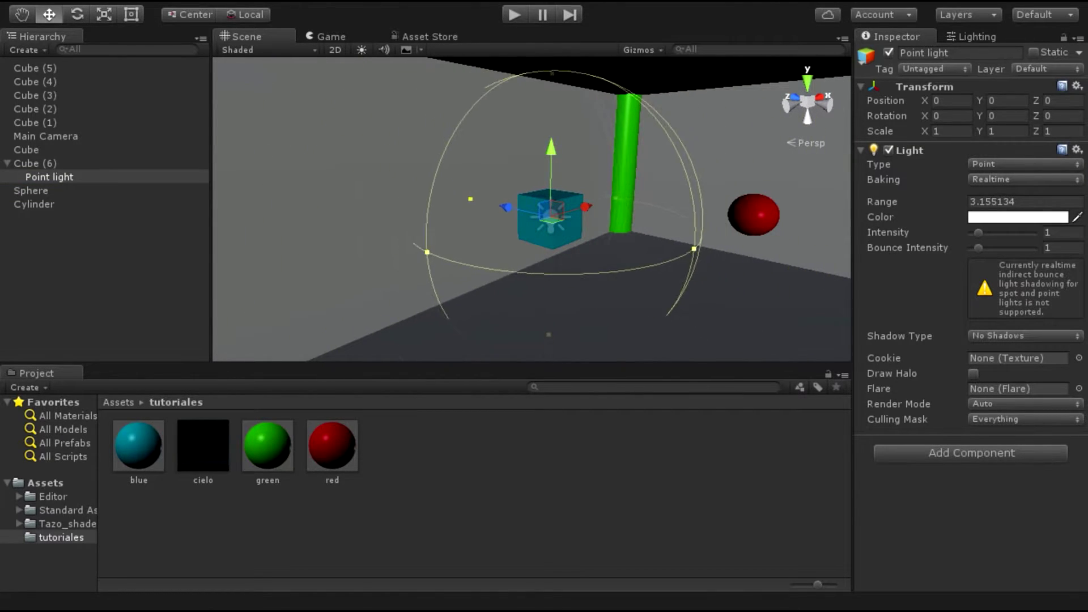
pyautogui.moveTo(473, 200); pyautogui.dragTo(538, 204, button='right')
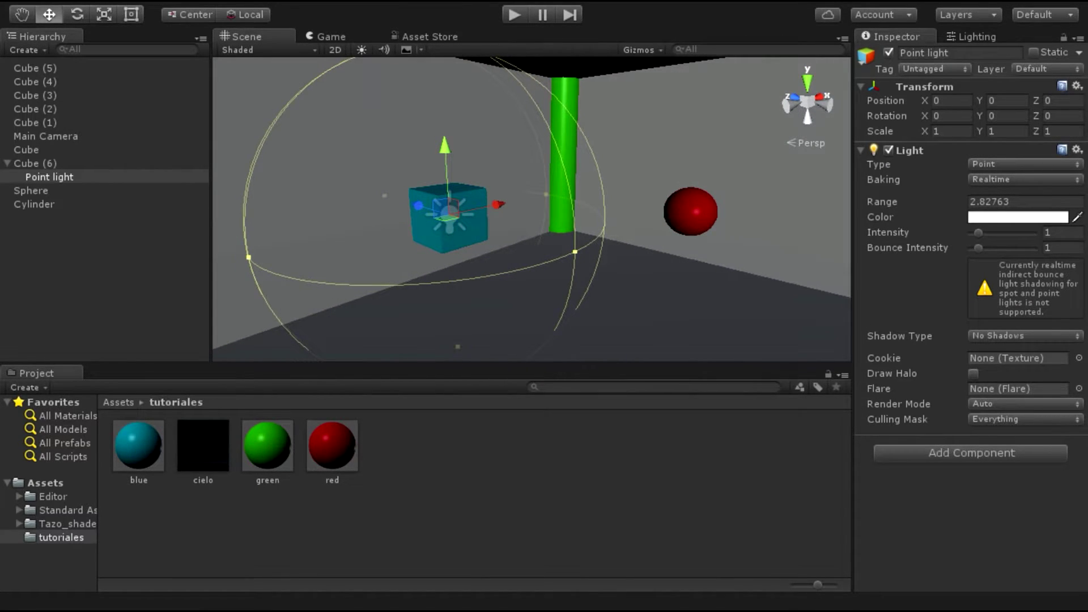
# Step: Set the cube's point light Baking to Baked, toggling Culling Mask to Nothing and back to Everything
pyautogui.click(1024, 179)
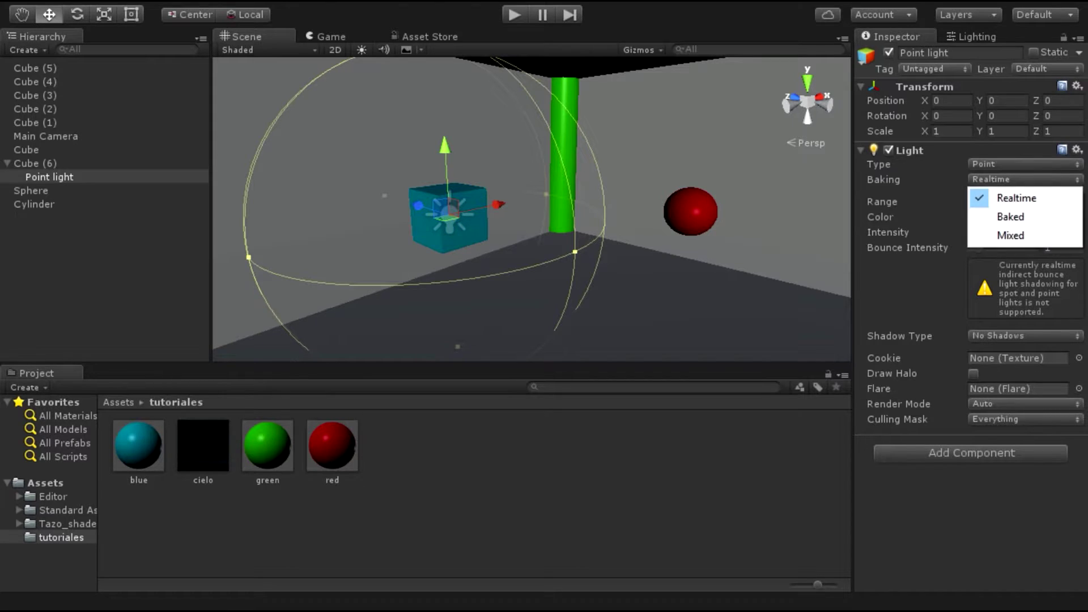
pyautogui.click(1015, 214)
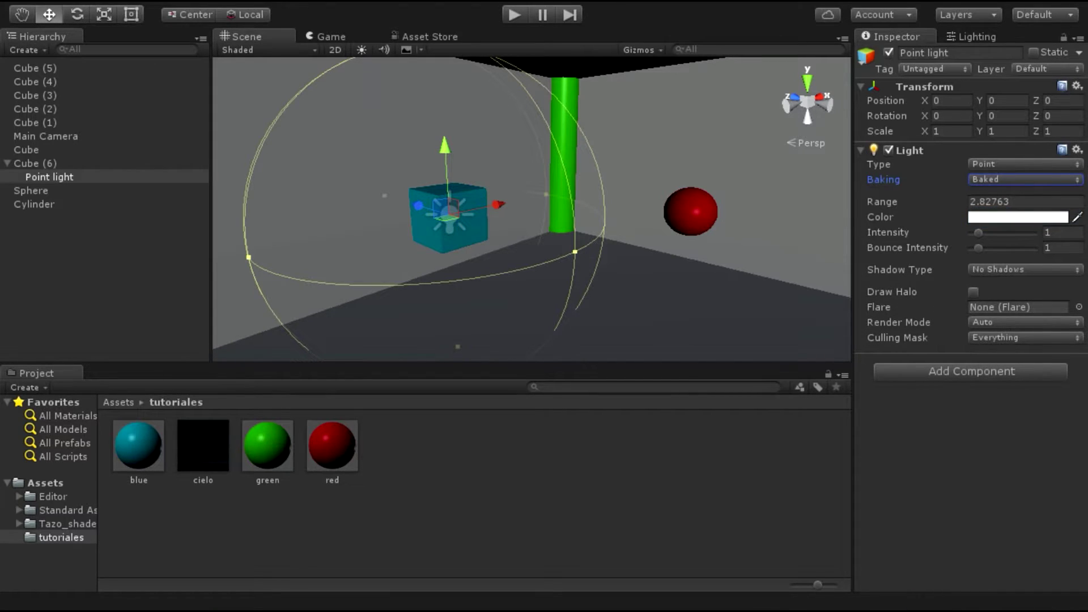
pyautogui.keyDown('alt'); pyautogui.moveTo(533, 215); pyautogui.dragTo(516, 218); pyautogui.keyUp('alt')
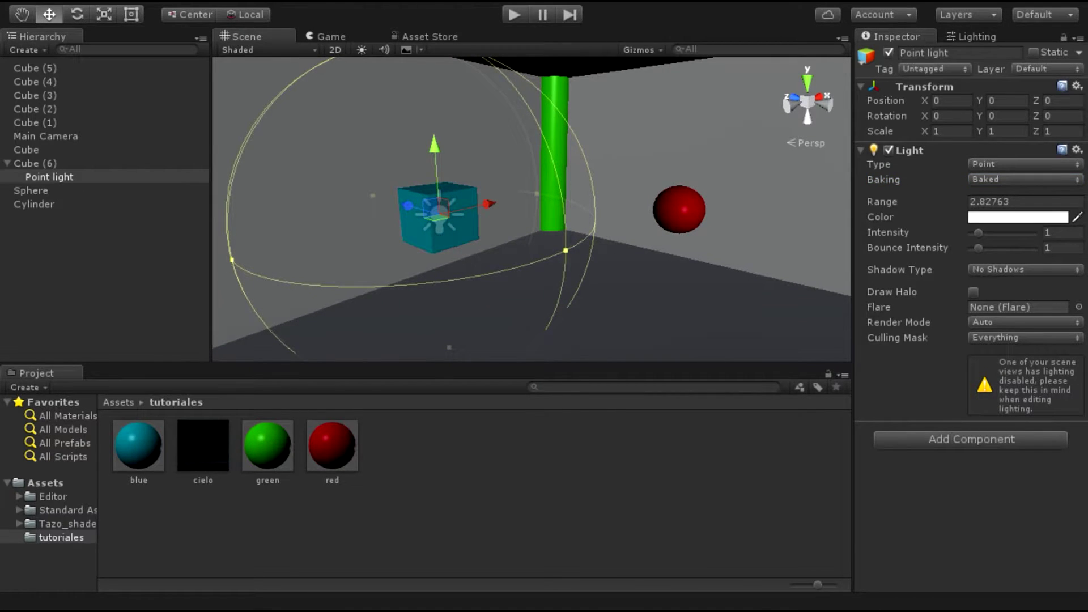
pyautogui.click(1025, 337)
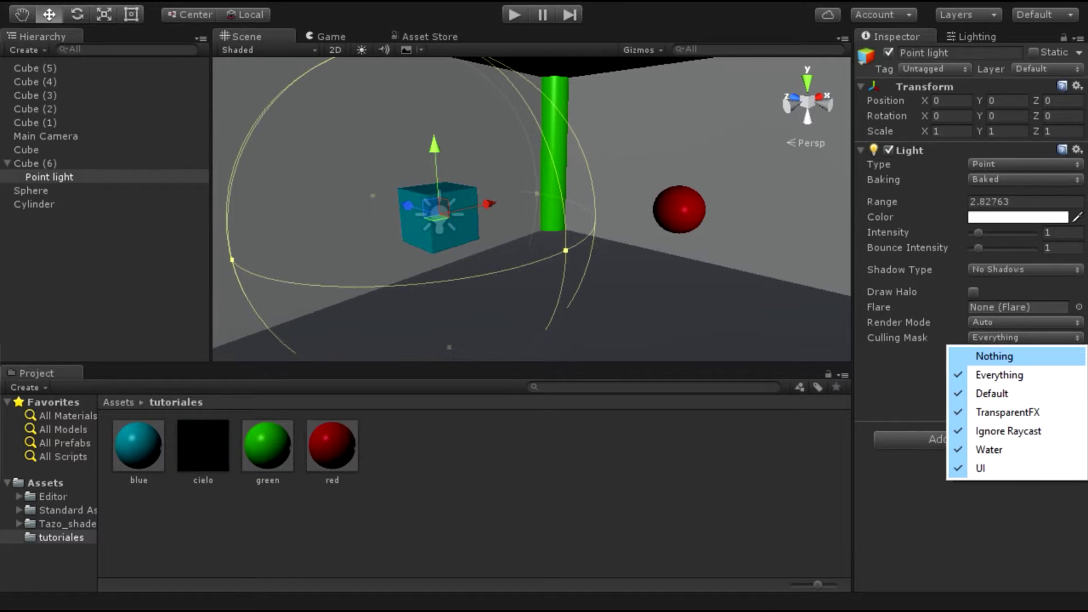
pyautogui.click(995, 356)
pyautogui.click(1024, 337)
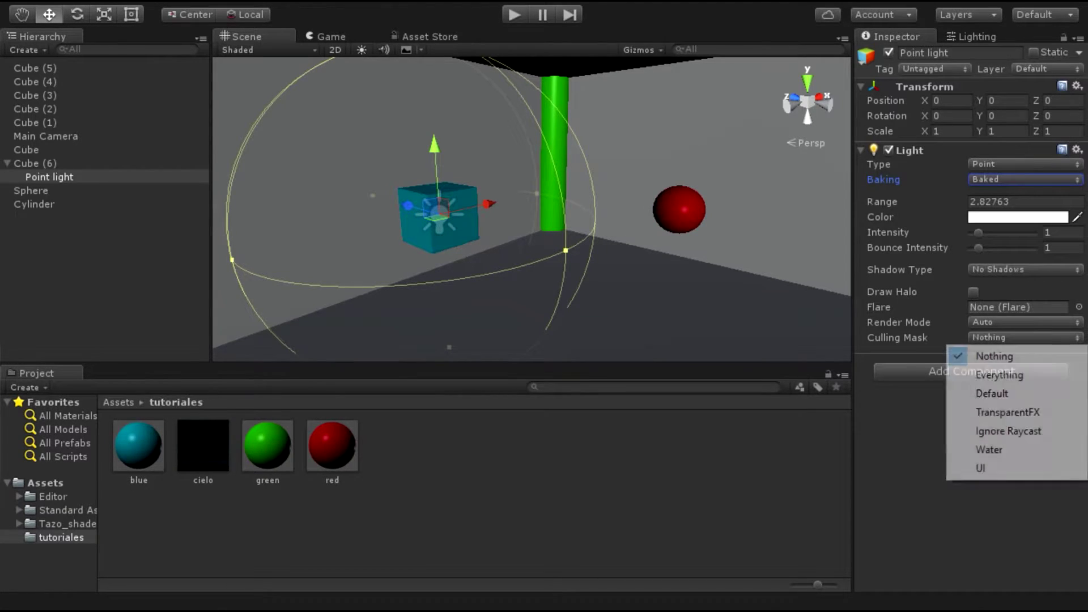
pyautogui.click(986, 374)
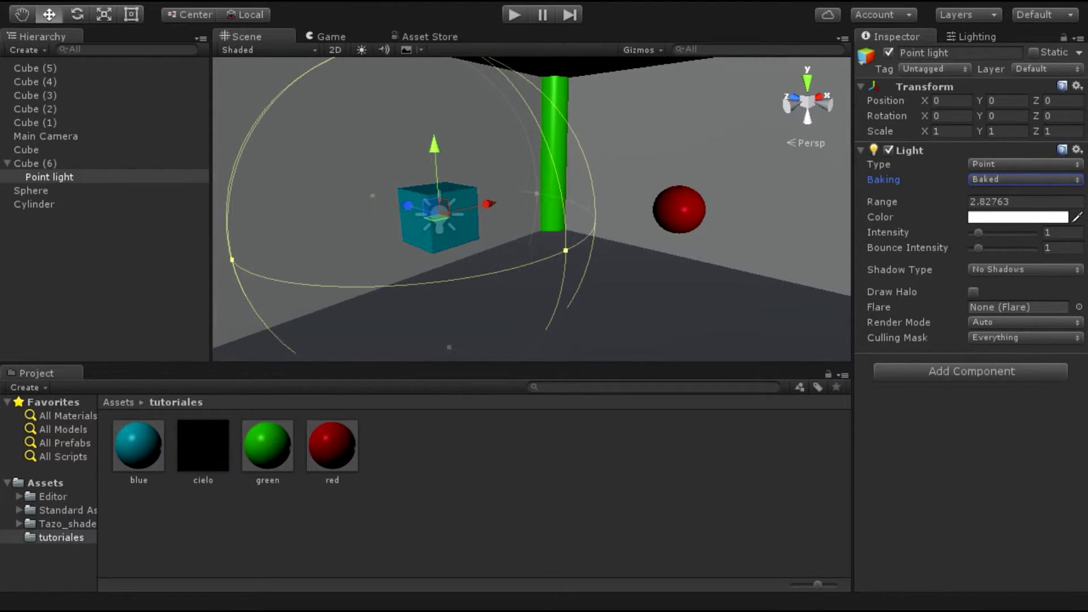
pyautogui.keyDown('alt'); pyautogui.moveTo(532, 227); pyautogui.dragTo(504, 227); pyautogui.keyUp('alt')
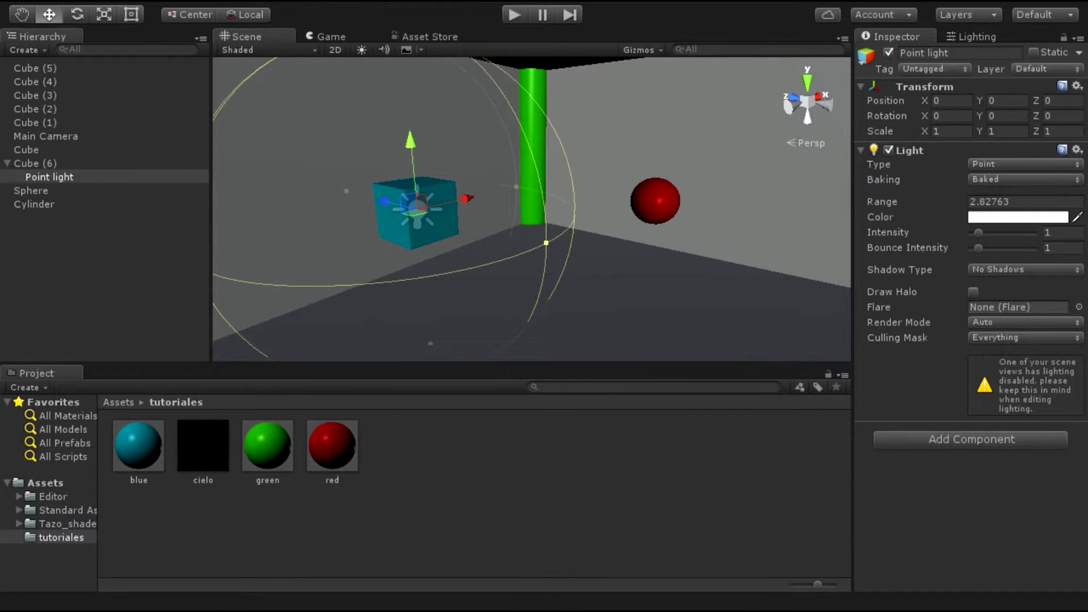
# Step: List the scene's renderers in the Lighting window's Object tab and check Cube (4)
pyautogui.keyDown('alt'); pyautogui.moveTo(505, 226); pyautogui.dragTo(553, 216); pyautogui.keyUp('alt')
pyautogui.click(971, 36)
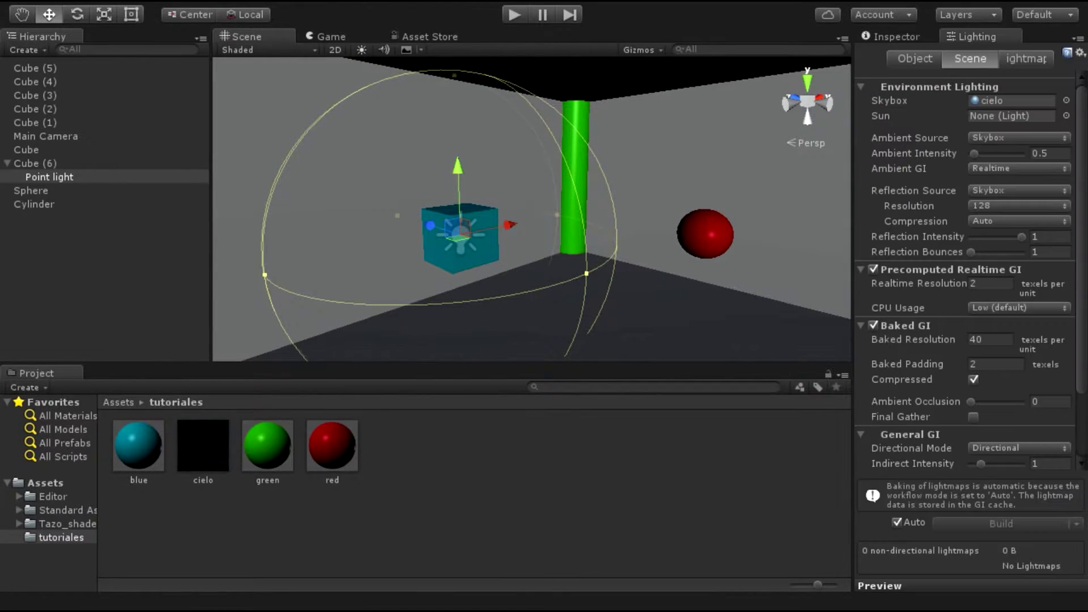
pyautogui.click(915, 58)
pyautogui.click(982, 98)
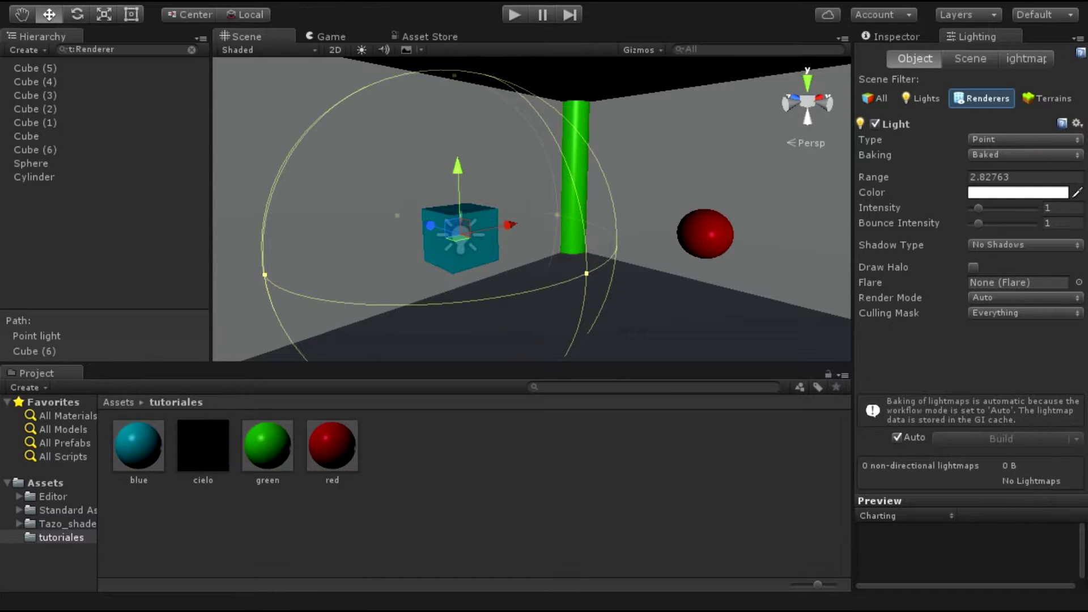
pyautogui.click(923, 98)
pyautogui.click(982, 98)
pyautogui.click(36, 81)
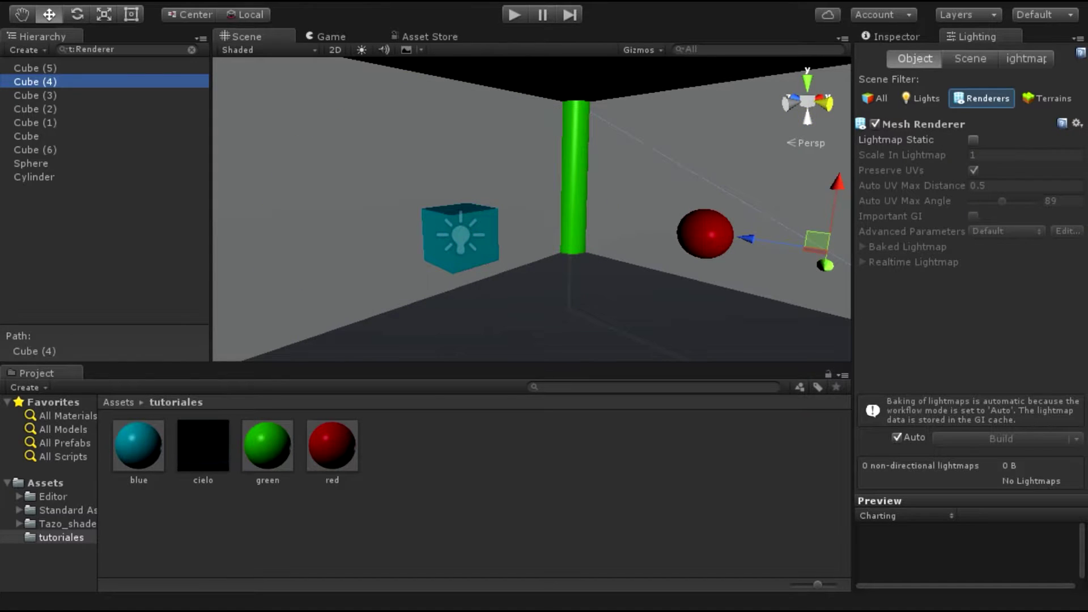
# Step: Return to the Inspector, select the red sphere and clear the Hierarchy filter
pyautogui.moveTo(533, 210); pyautogui.dragTo(517, 207, button='middle')
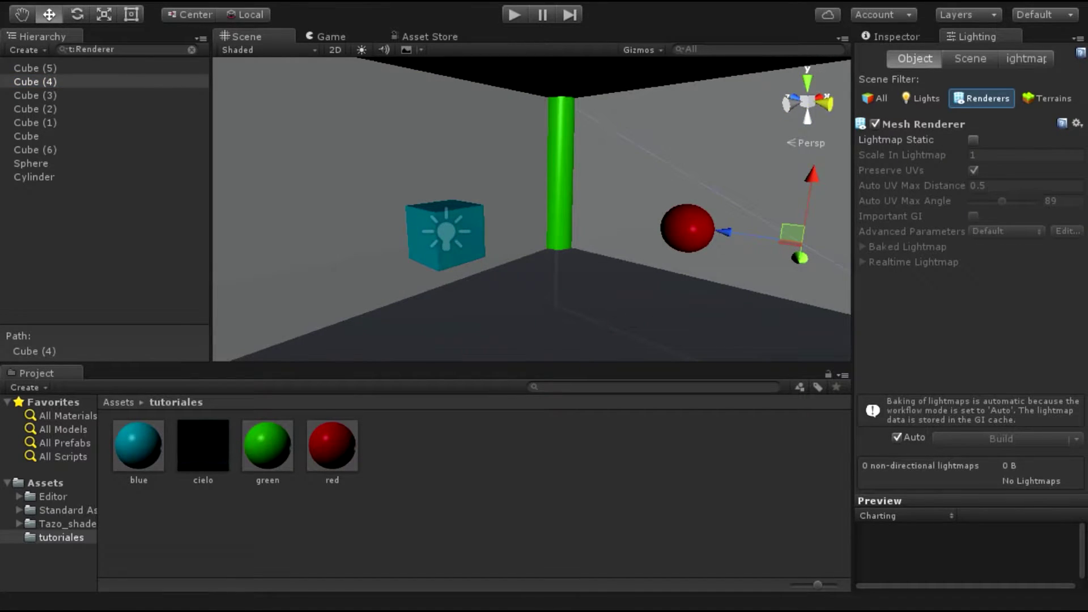
pyautogui.click(890, 36)
pyautogui.click(30, 163)
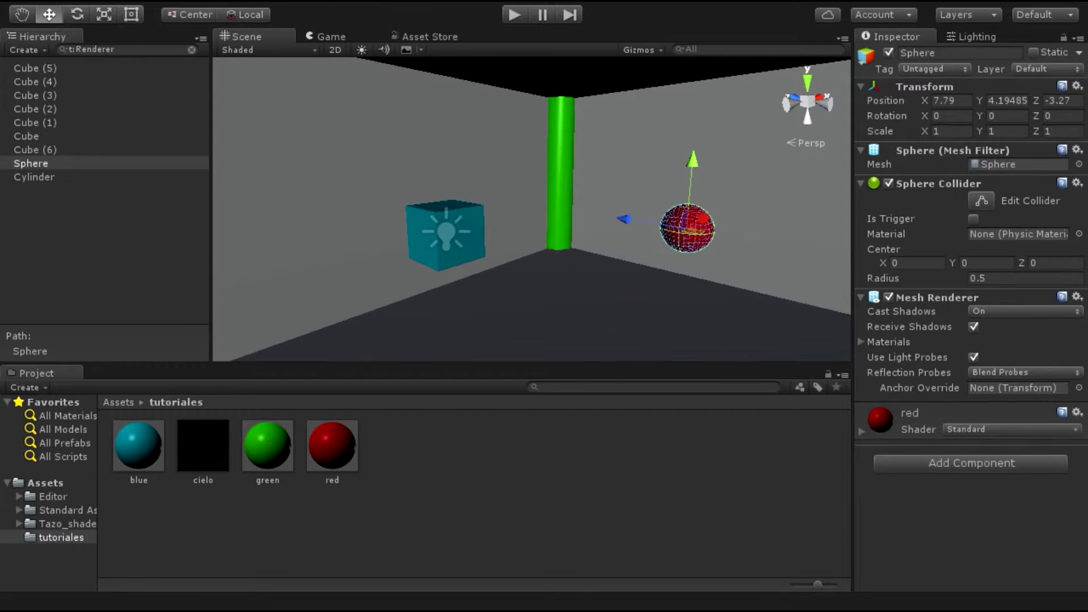
pyautogui.keyDown('alt'); pyautogui.moveTo(567, 226); pyautogui.dragTo(511, 216); pyautogui.keyUp('alt')
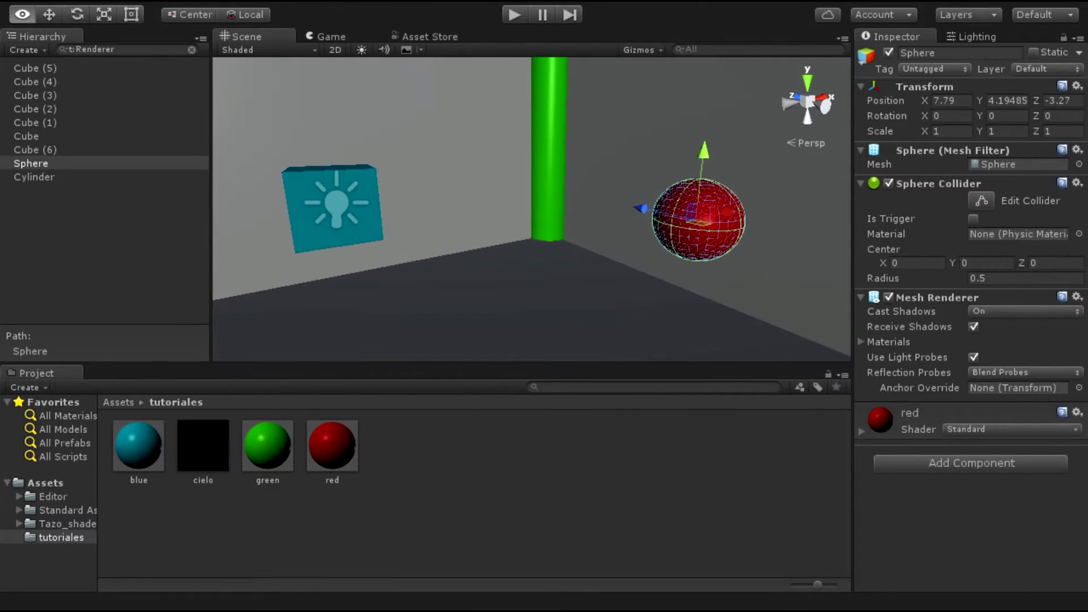
pyautogui.click(88, 49)
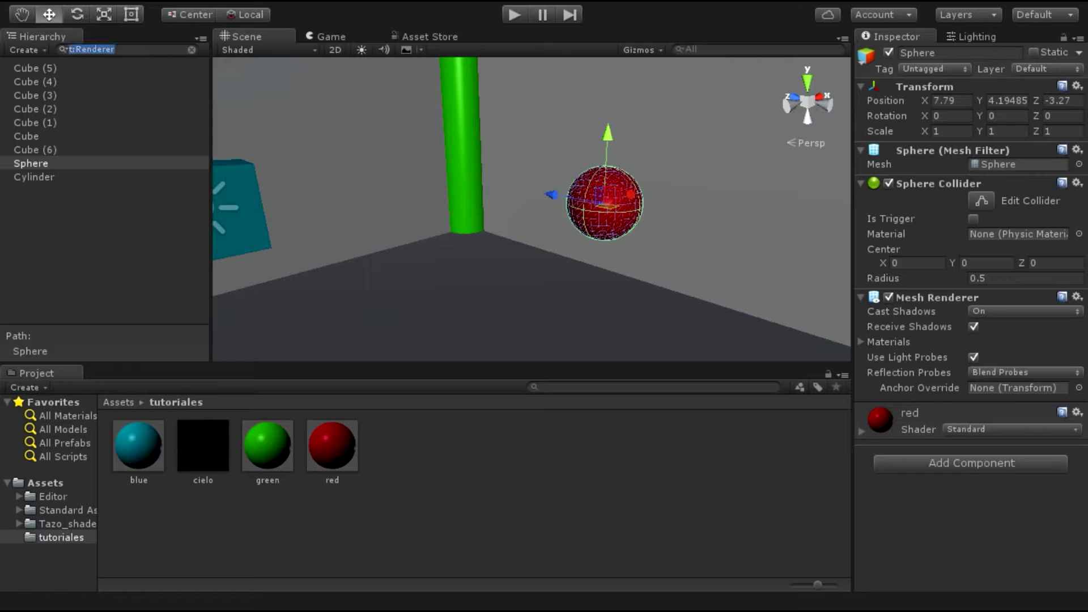
pyautogui.press('BackSpace')
# Step: Add a child Point Light to the sphere with range about 2.17 and bounce intensity 2.1
pyautogui.rightClick(38, 191)
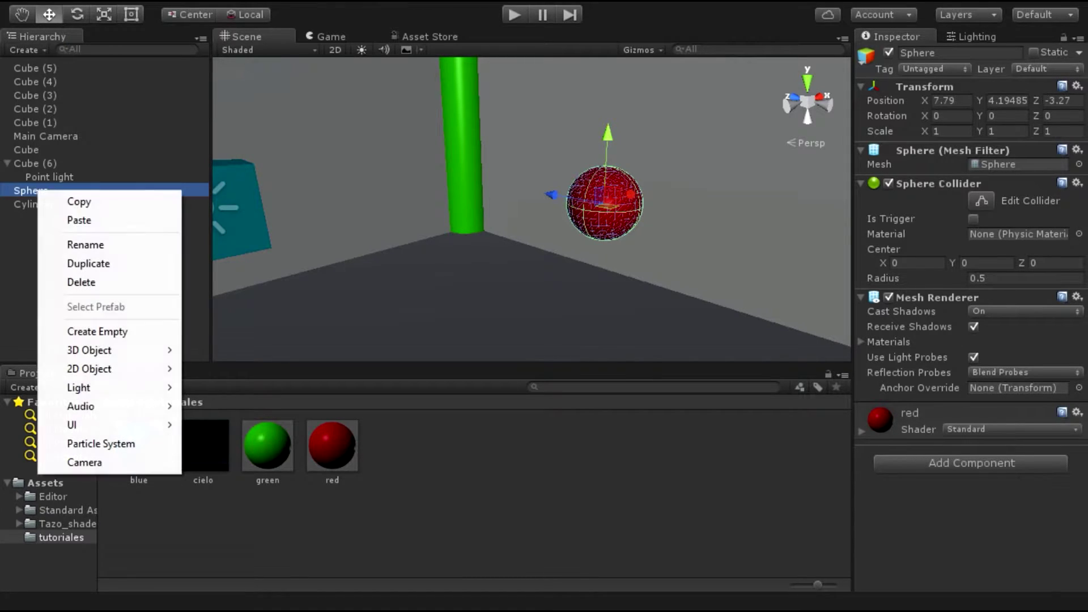
pyautogui.moveTo(79, 388)
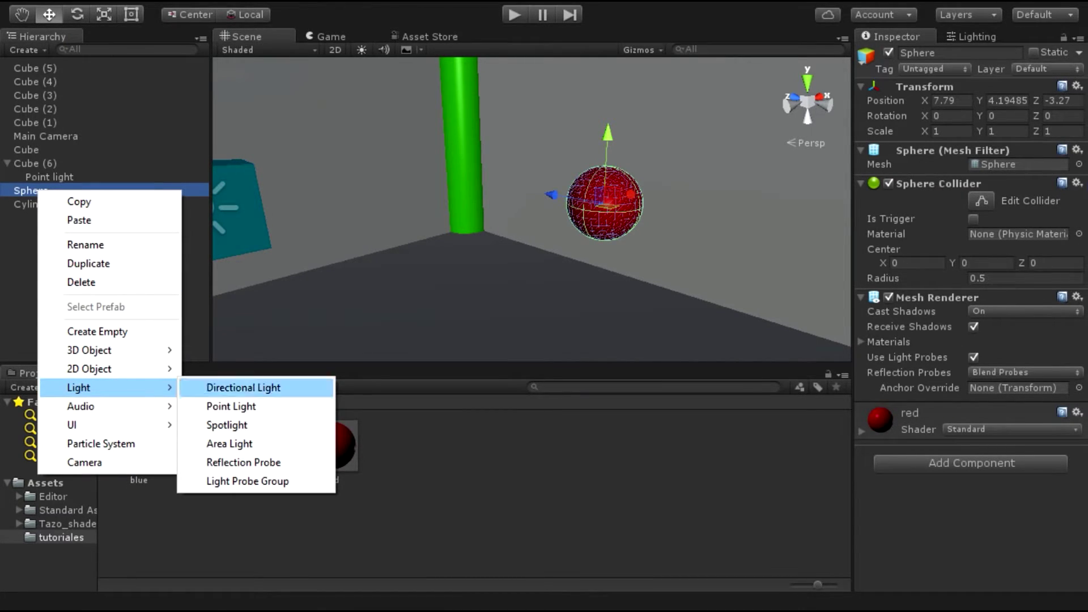
pyautogui.click(231, 407)
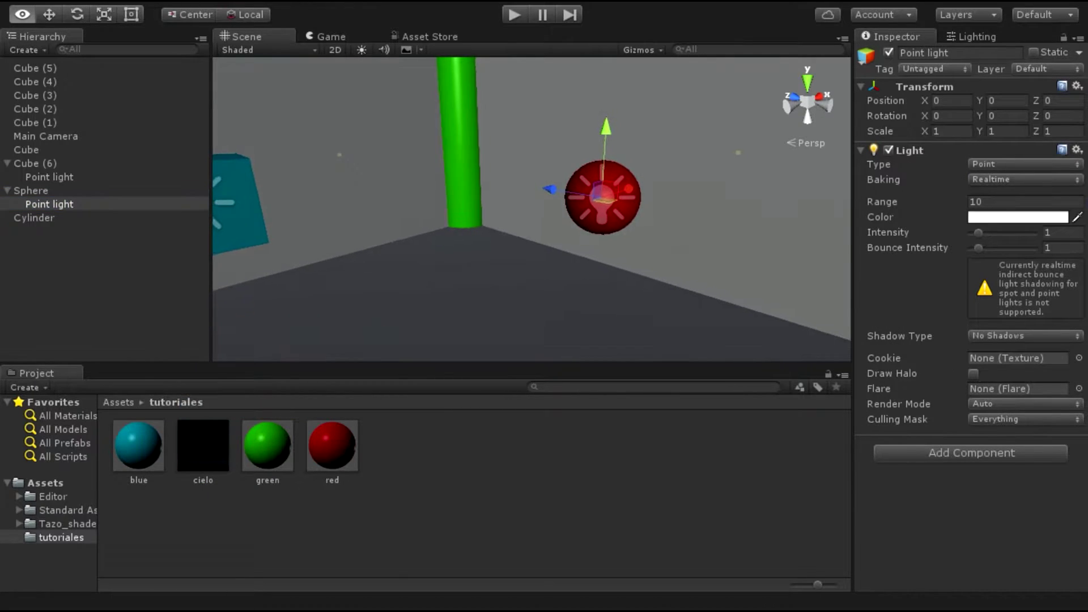
pyautogui.scroll(-3, 532, 207)
pyautogui.moveTo(882, 202); pyautogui.dragTo(867, 201)
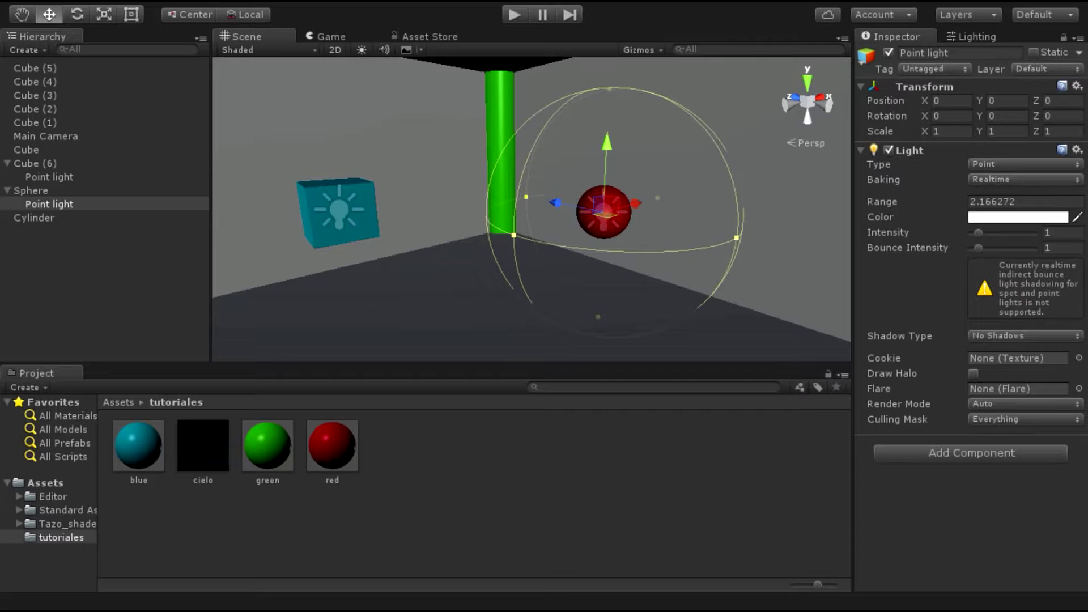
pyautogui.click(1062, 248)
pyautogui.write('2.1')
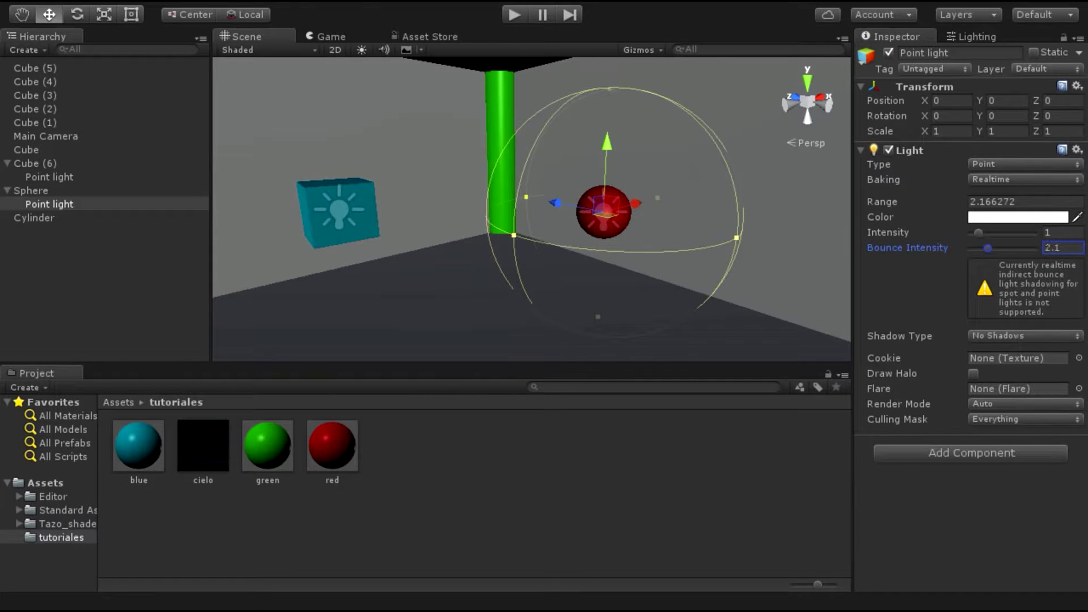
# Step: Set the blue cube's point light bounce intensity to 1.9
pyautogui.click(50, 177)
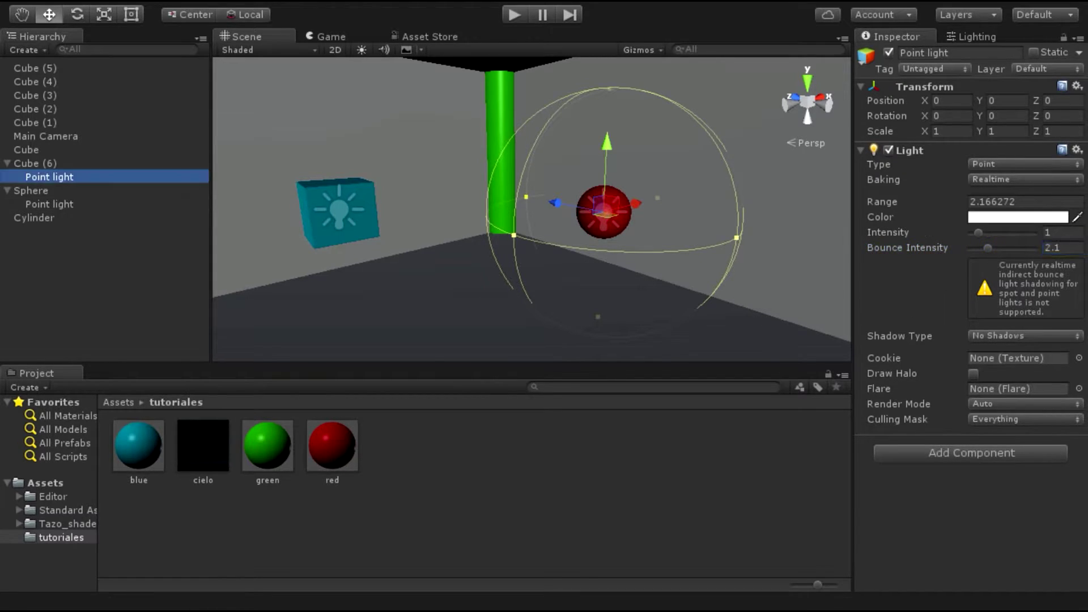
pyautogui.click(1063, 248)
pyautogui.write('1.9')
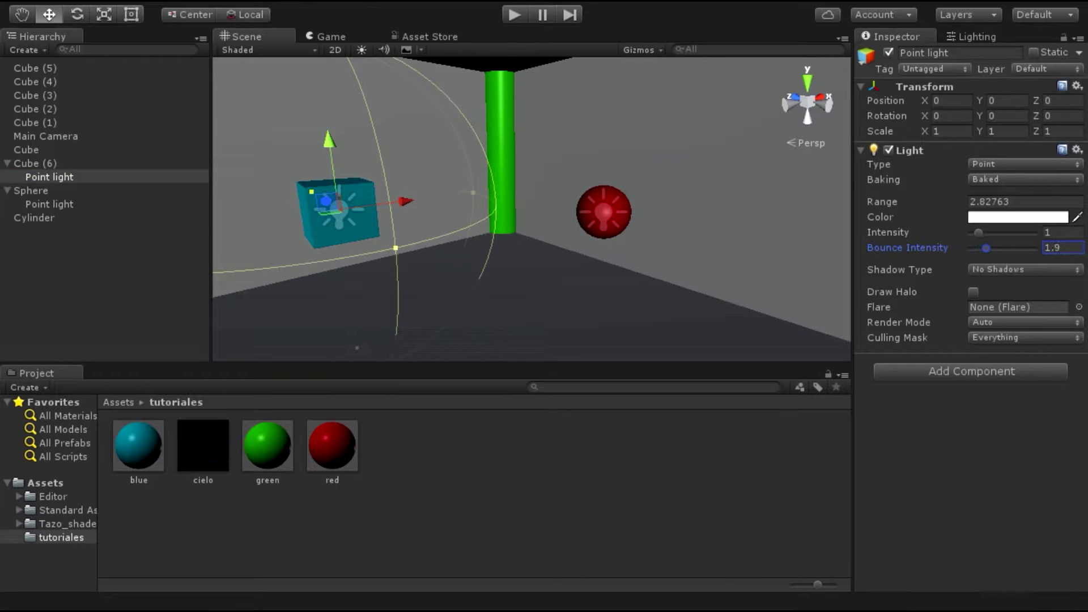
pyautogui.keyDown('alt'); pyautogui.moveTo(533, 209); pyautogui.dragTo(566, 216); pyautogui.keyUp('alt')
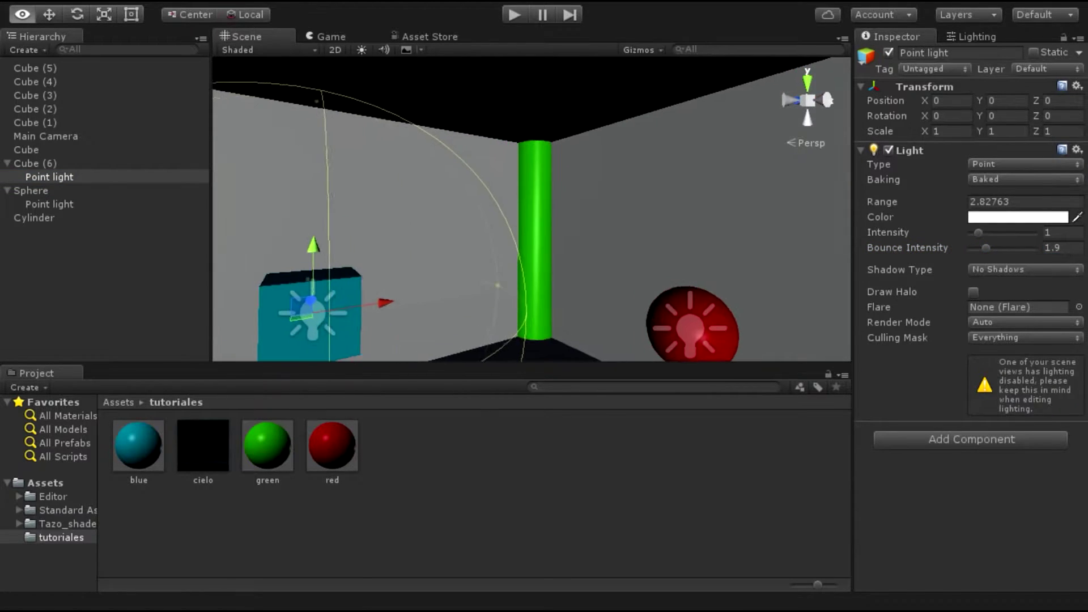
# Step: Give the blue material a teal emission colour sampled from the cube
pyautogui.click(138, 445)
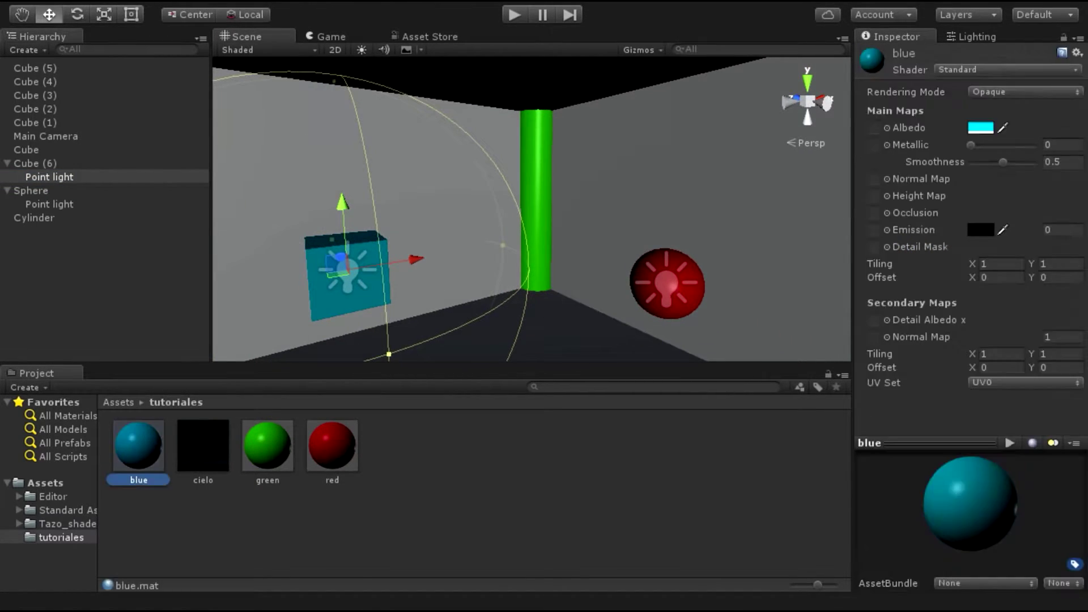
pyautogui.click(981, 229)
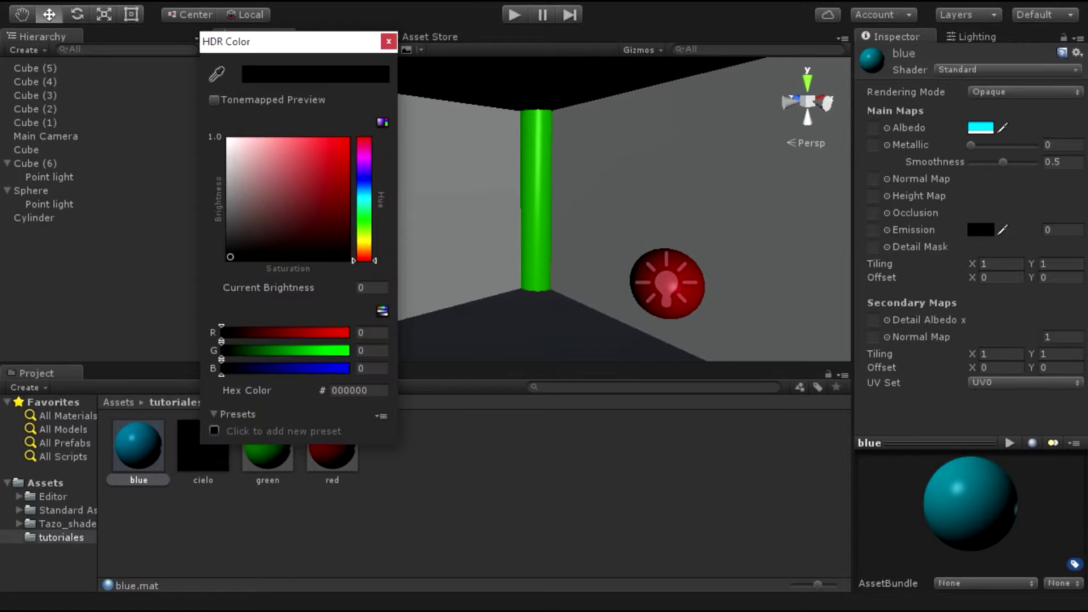
pyautogui.moveTo(284, 42); pyautogui.dragTo(483, 50)
pyautogui.click(415, 81)
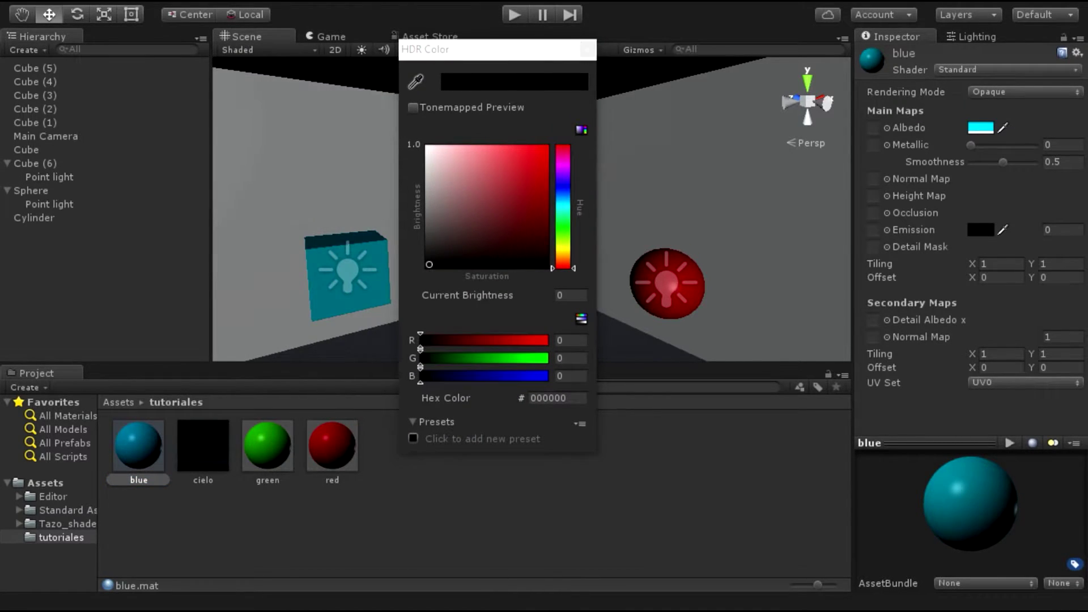
pyautogui.click(363, 294)
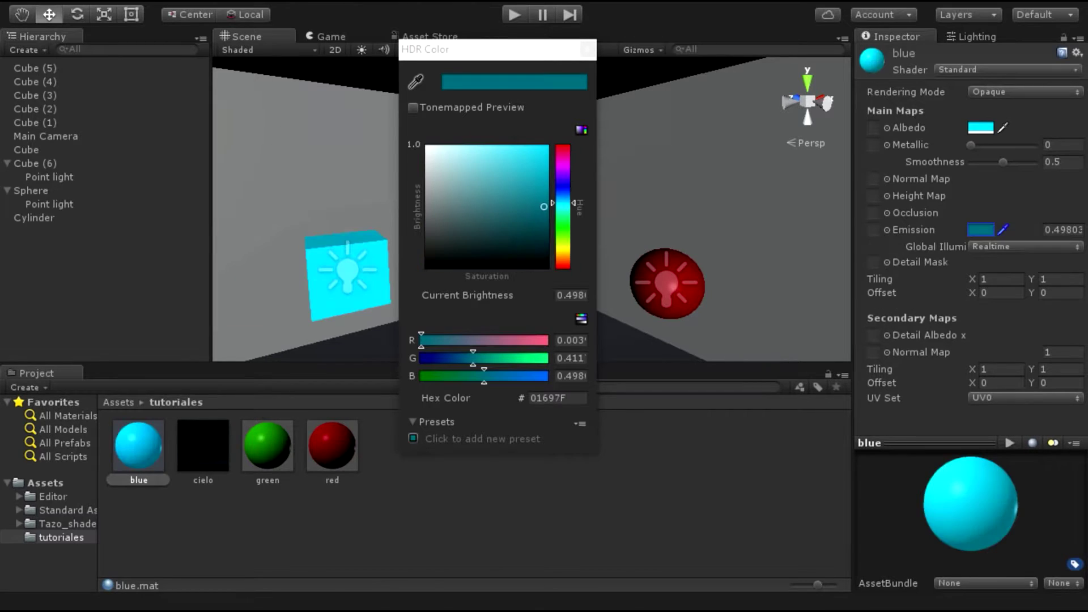
pyautogui.click(588, 49)
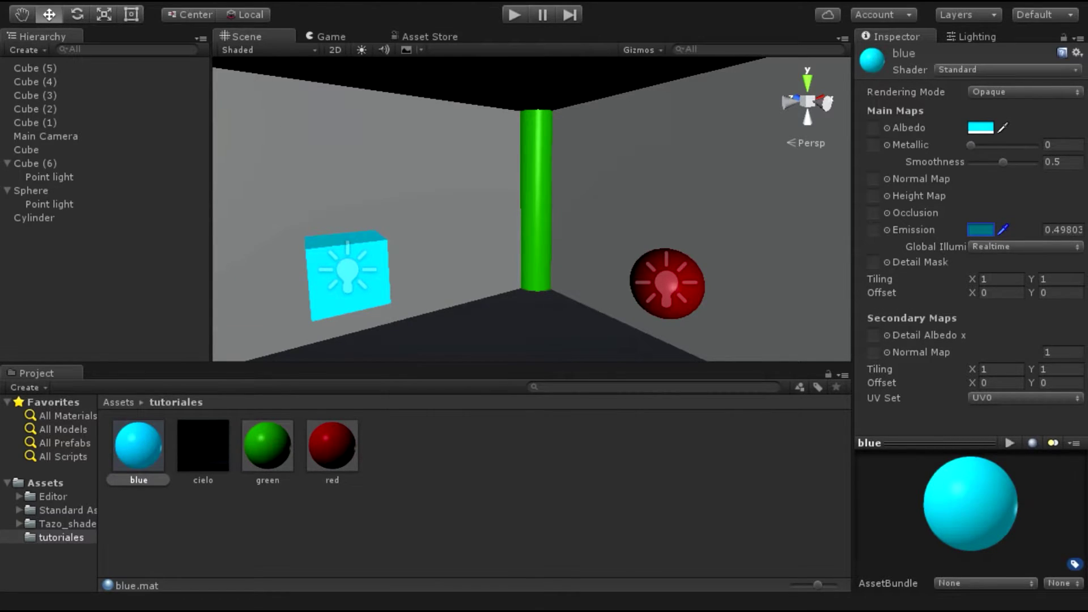
# Step: Set the red material's emission colour to full red
pyautogui.click(668, 283)
pyautogui.click(332, 446)
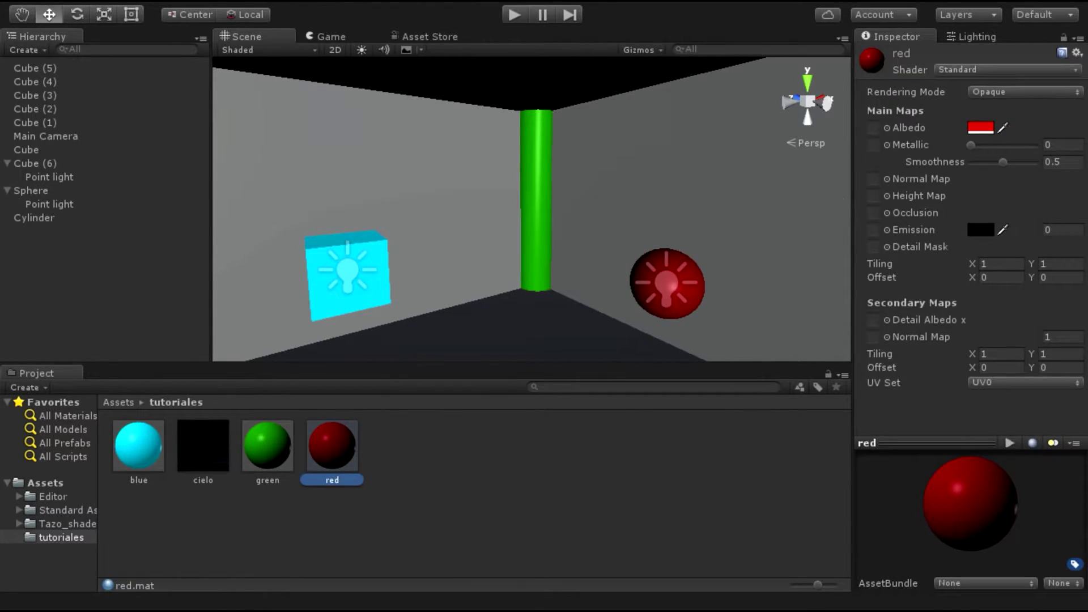
pyautogui.click(1003, 230)
pyautogui.click(332, 446)
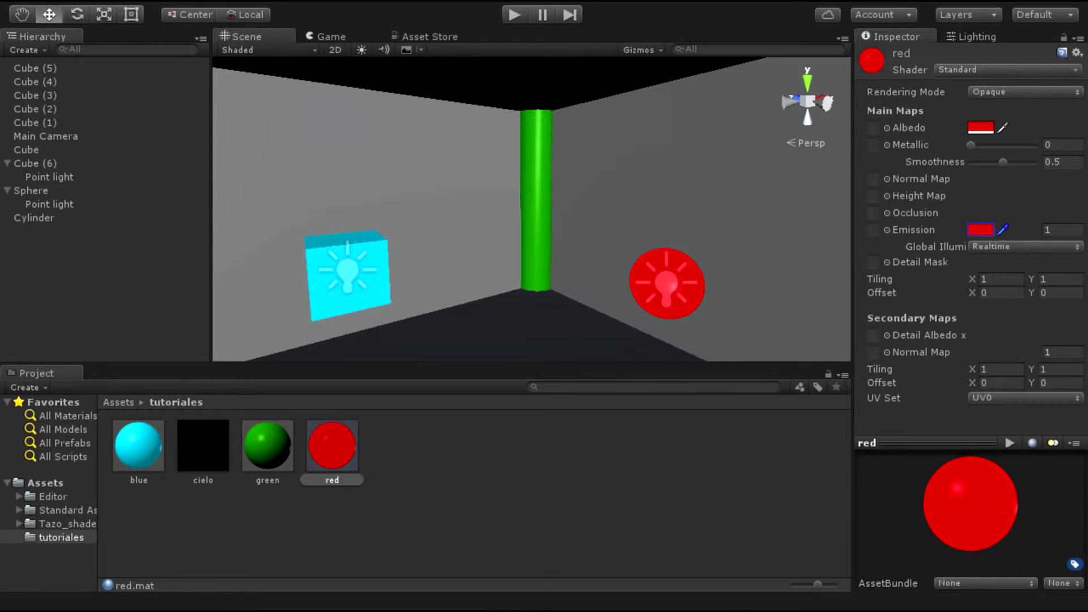
# Step: Set the green material's emission colour to bright green
pyautogui.click(536, 199)
pyautogui.click(268, 446)
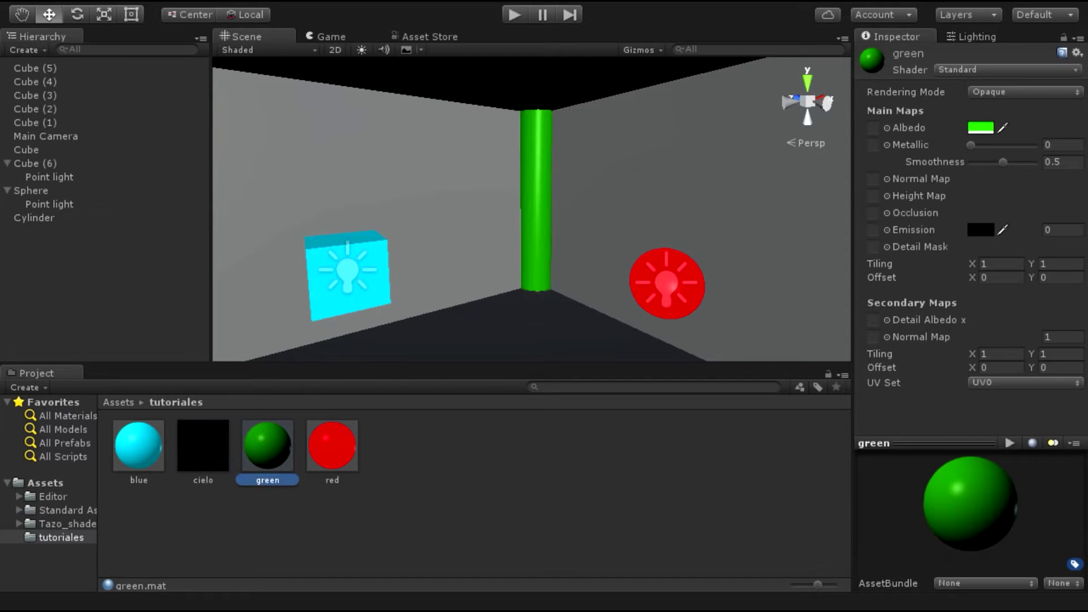
pyautogui.click(1002, 230)
pyautogui.click(981, 128)
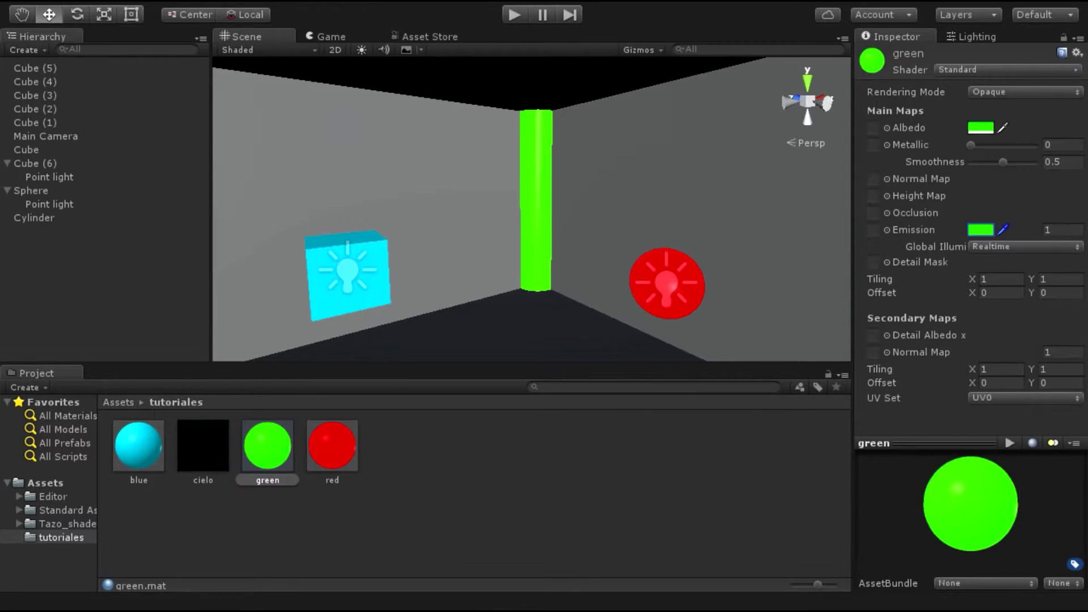
pyautogui.moveTo(533, 210)
pyautogui.mouseDown(button='right')
pyautogui.moveTo(555, 221)
pyautogui.moveTo(533, 226)
pyautogui.moveTo(544, 216)
pyautogui.moveTo(527, 216)
pyautogui.mouseUp(button='right')
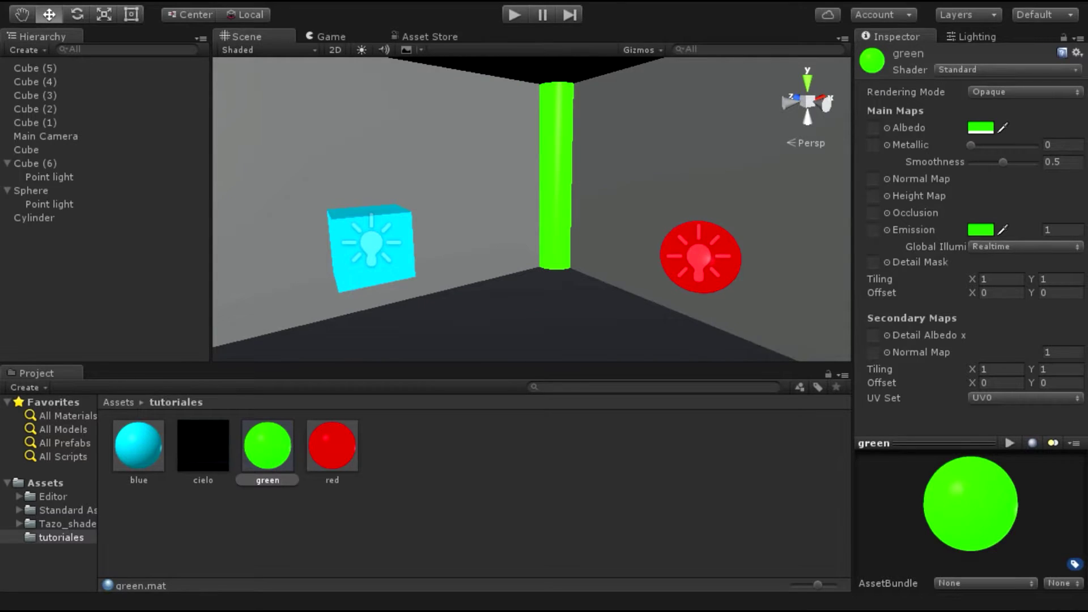
pyautogui.click(49, 177)
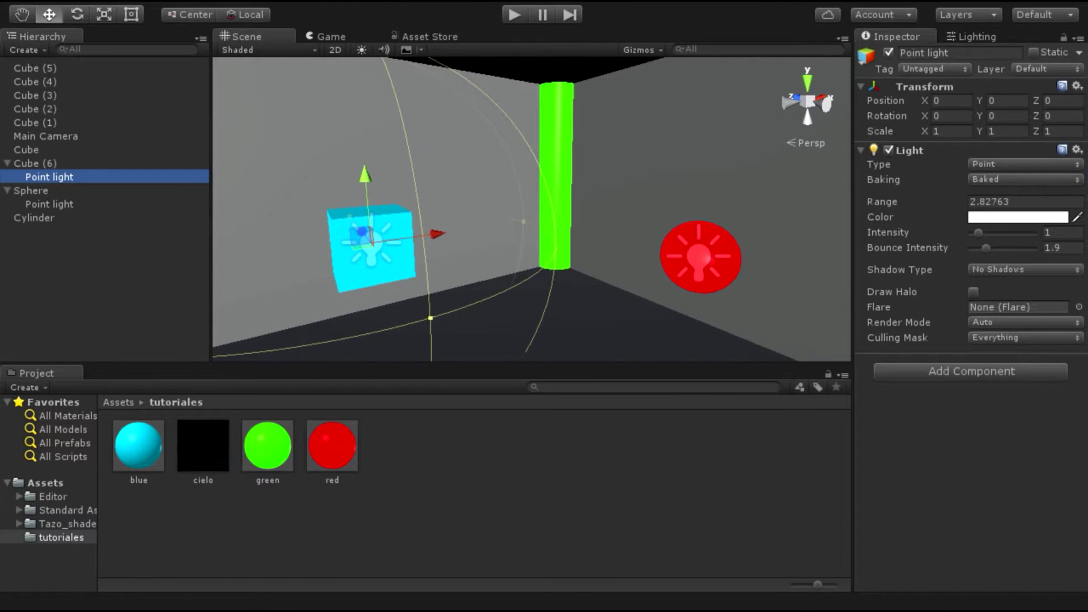
# Step: Tint the cube's point light cyan using a colour sampled from the scene
pyautogui.click(1018, 216)
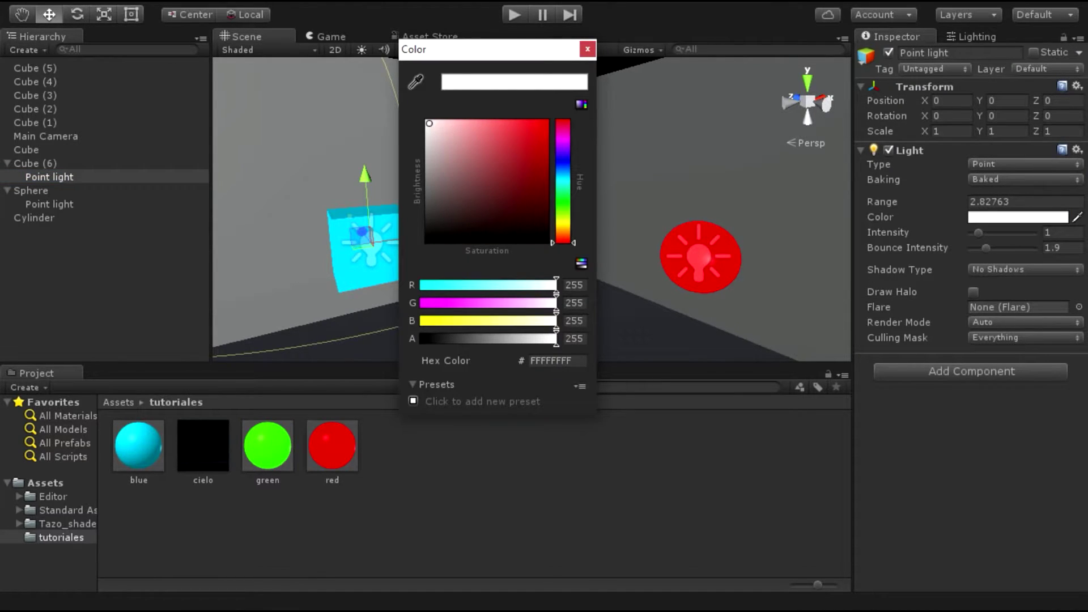
pyautogui.click(416, 81)
pyautogui.click(349, 267)
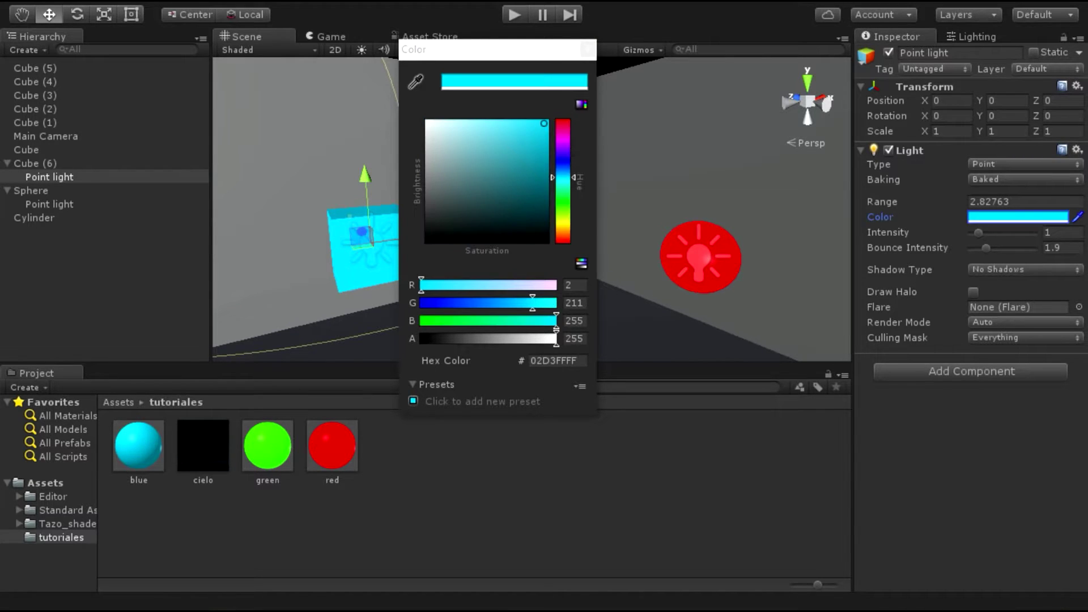
pyautogui.press('Return')
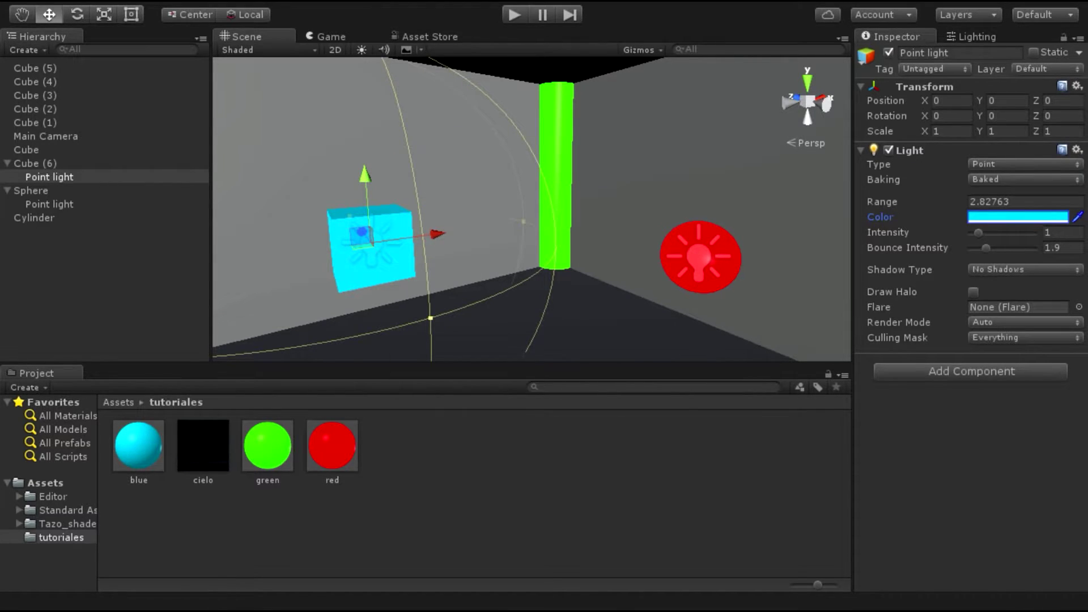
# Step: Make the sphere's point light red and switch its baking mode to Baked
pyautogui.click(49, 204)
pyautogui.click(1019, 216)
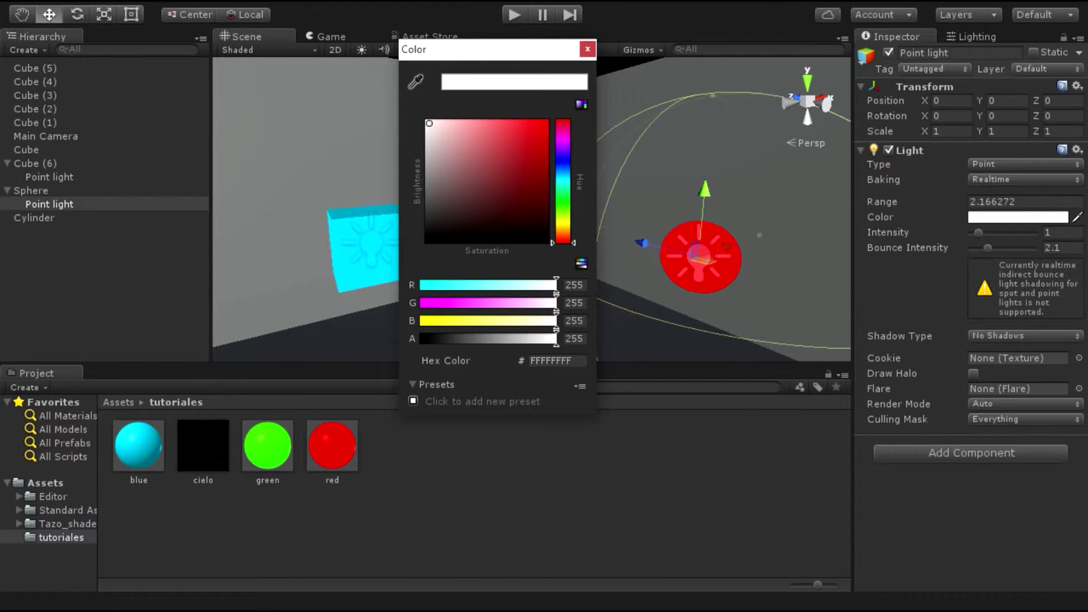
pyautogui.moveTo(429, 123); pyautogui.dragTo(544, 123)
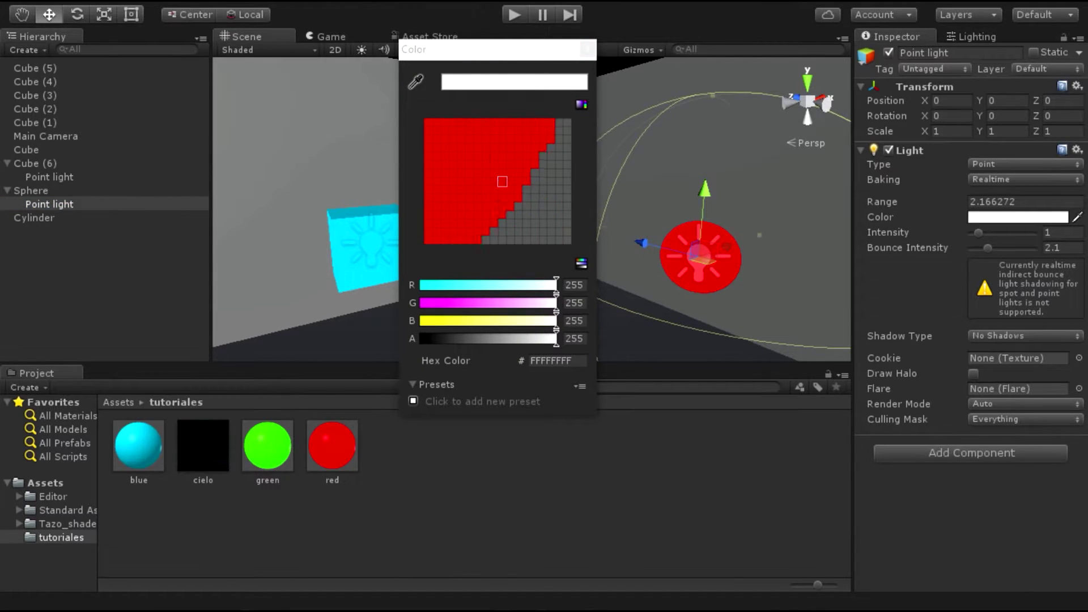
pyautogui.click(588, 49)
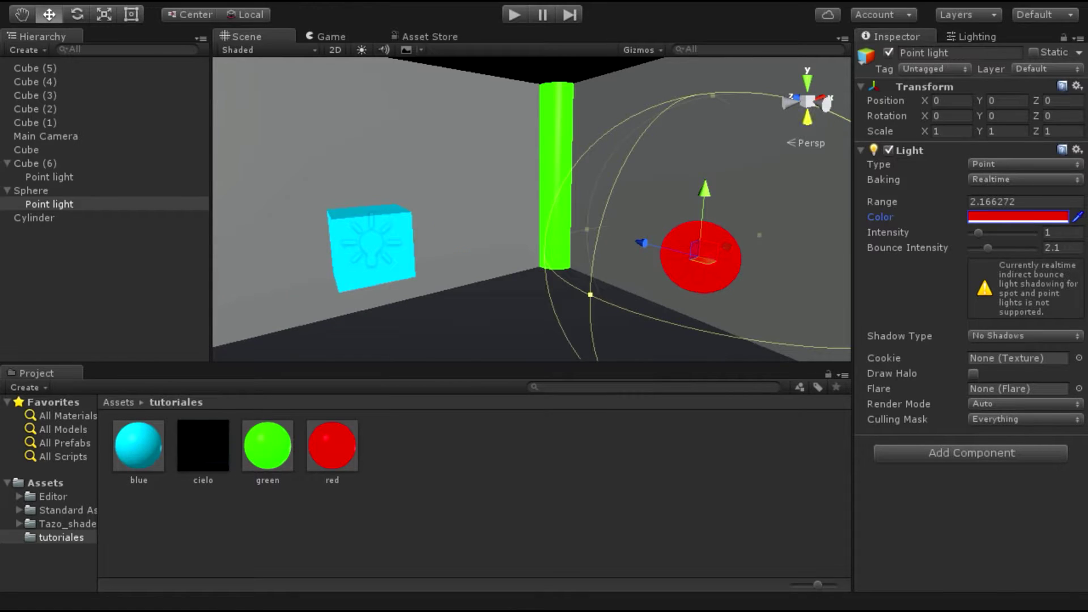
pyautogui.click(1025, 179)
pyautogui.click(1003, 217)
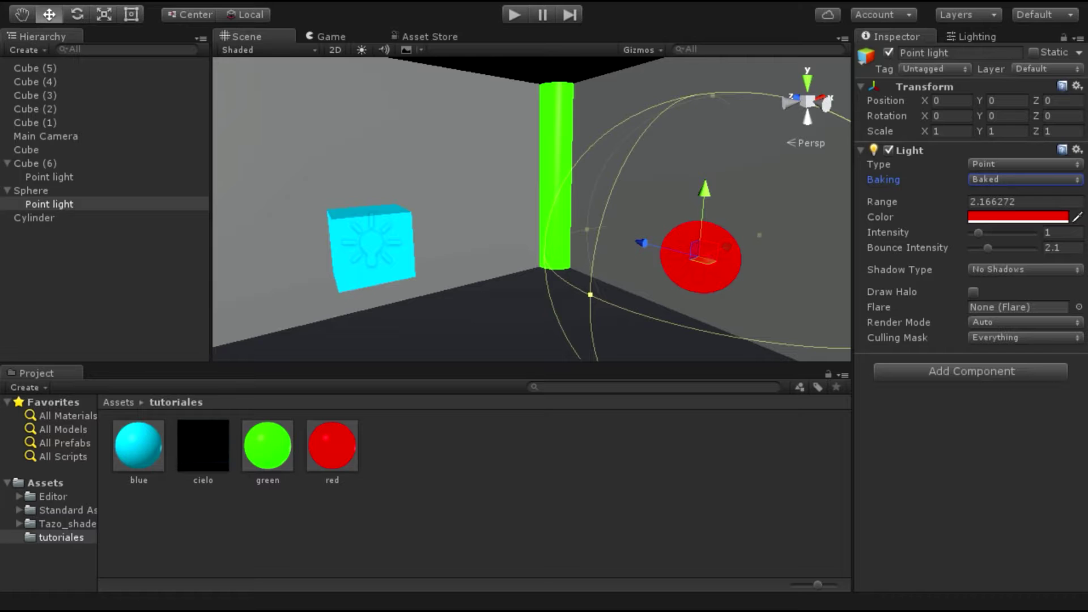
pyautogui.moveTo(532, 210); pyautogui.dragTo(510, 209, button='right')
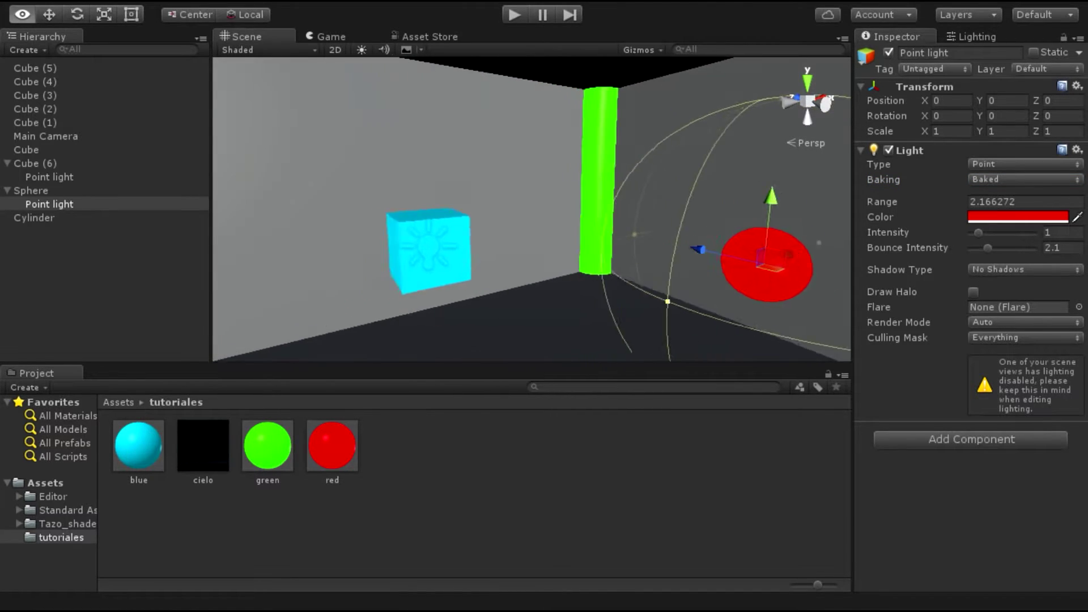
pyautogui.moveTo(510, 210); pyautogui.dragTo(459, 210, button='right')
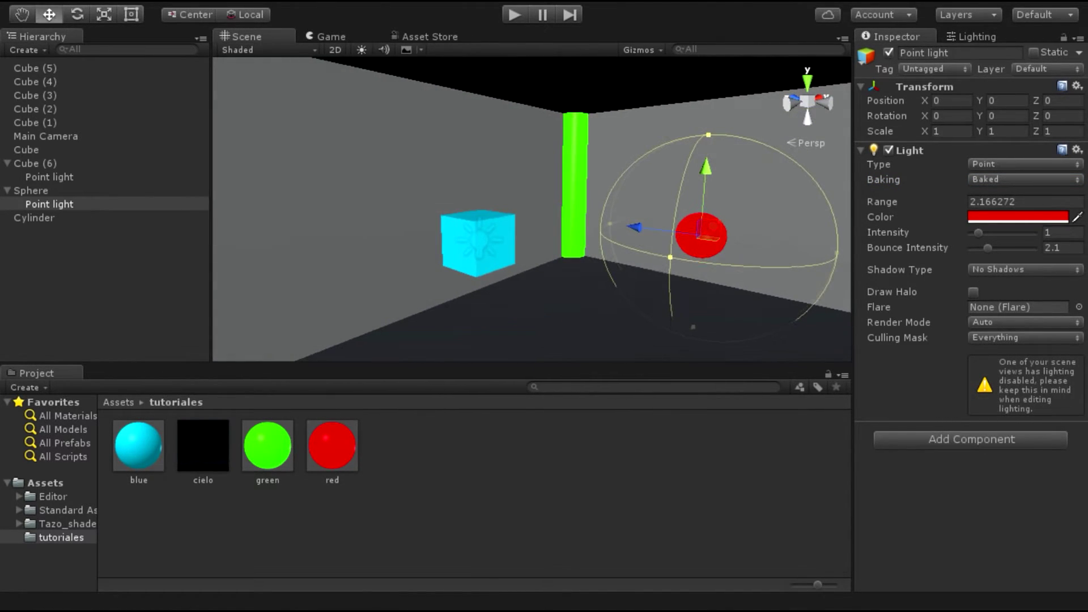
pyautogui.click(361, 49)
# Step: Preview the coloured lights in the Game view, then return to the normally lit Scene view
pyautogui.hotkey('ctrl', '2')
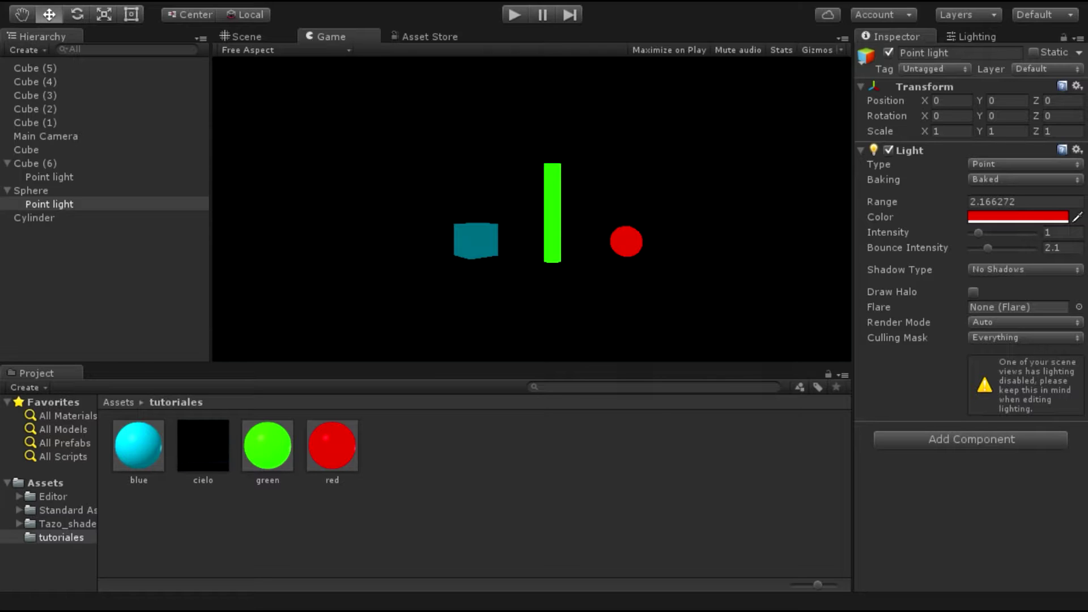
pyautogui.hotkey('ctrl', '1')
pyautogui.scroll(2, 634, 218)
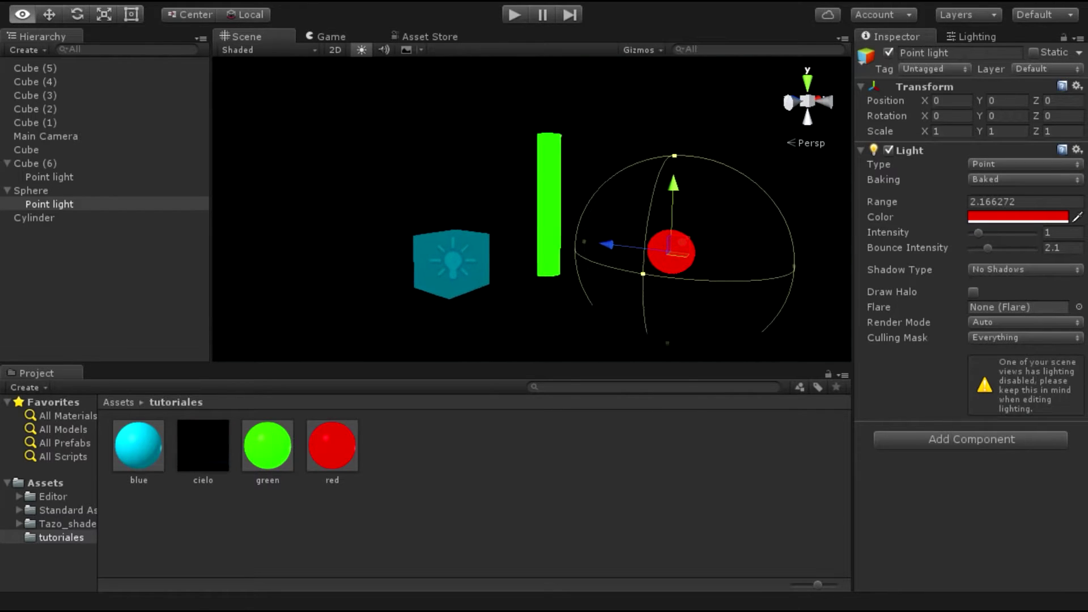
pyautogui.click(362, 49)
# Step: Orbit the Scene view around the room, framing the sphere's red point light
pyautogui.keyDown('alt'); pyautogui.moveTo(532, 226); pyautogui.dragTo(669, 204); pyautogui.keyUp('alt')
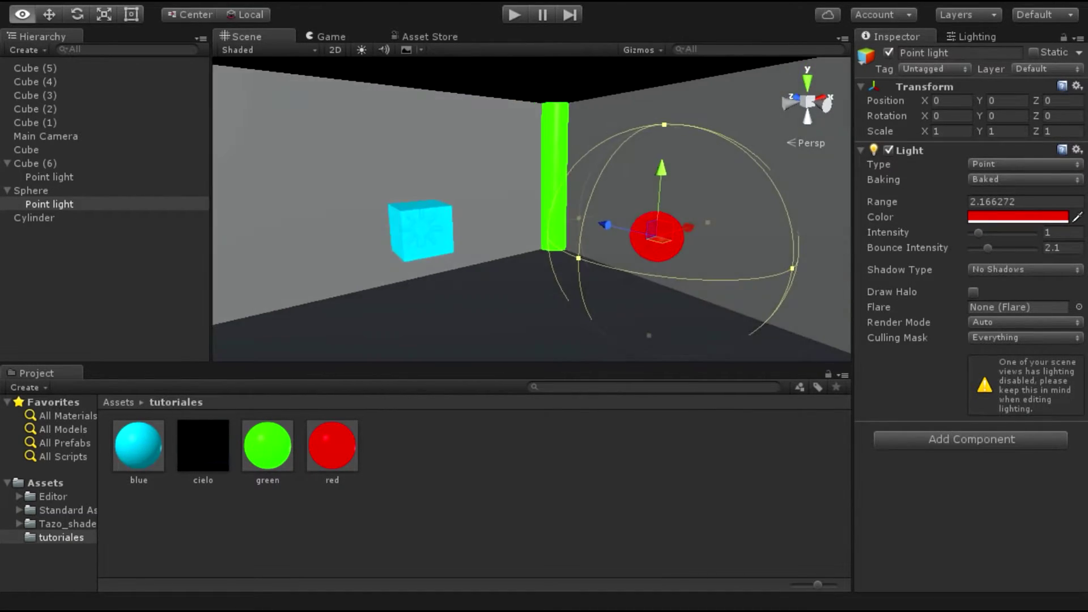
pyautogui.moveTo(669, 204)
pyautogui.keyDown('alt'); pyautogui.mouseDown()
pyautogui.moveTo(680, 198)
pyautogui.moveTo(510, 209)
pyautogui.moveTo(544, 215)
pyautogui.mouseUp(); pyautogui.keyUp('alt')
pyautogui.press('f')
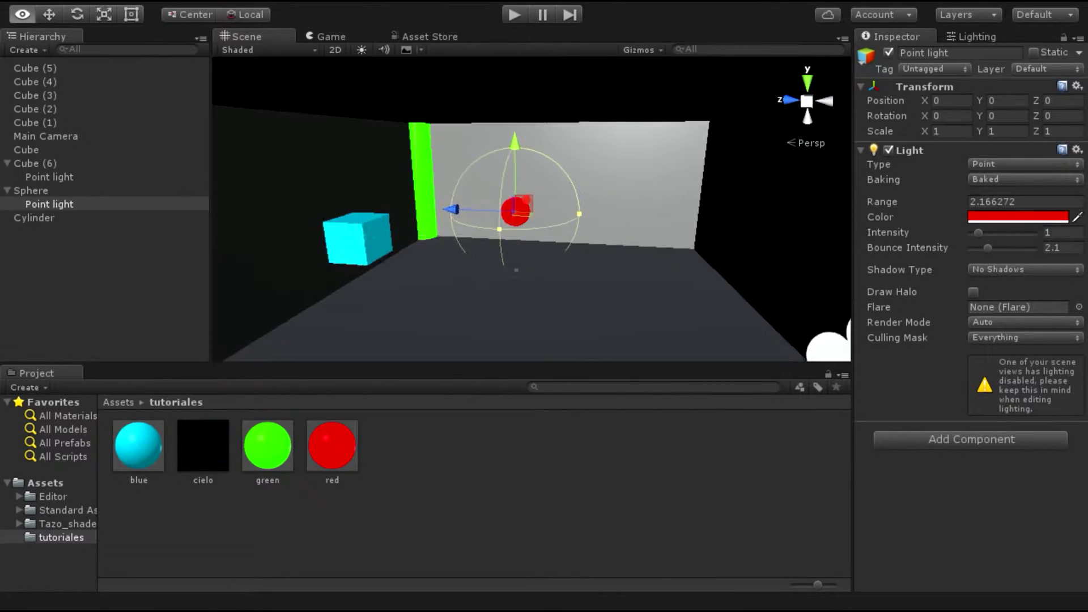
pyautogui.moveTo(544, 216)
pyautogui.keyDown('alt'); pyautogui.mouseDown()
pyautogui.moveTo(527, 215)
pyautogui.moveTo(561, 221)
pyautogui.mouseUp(); pyautogui.keyUp('alt')
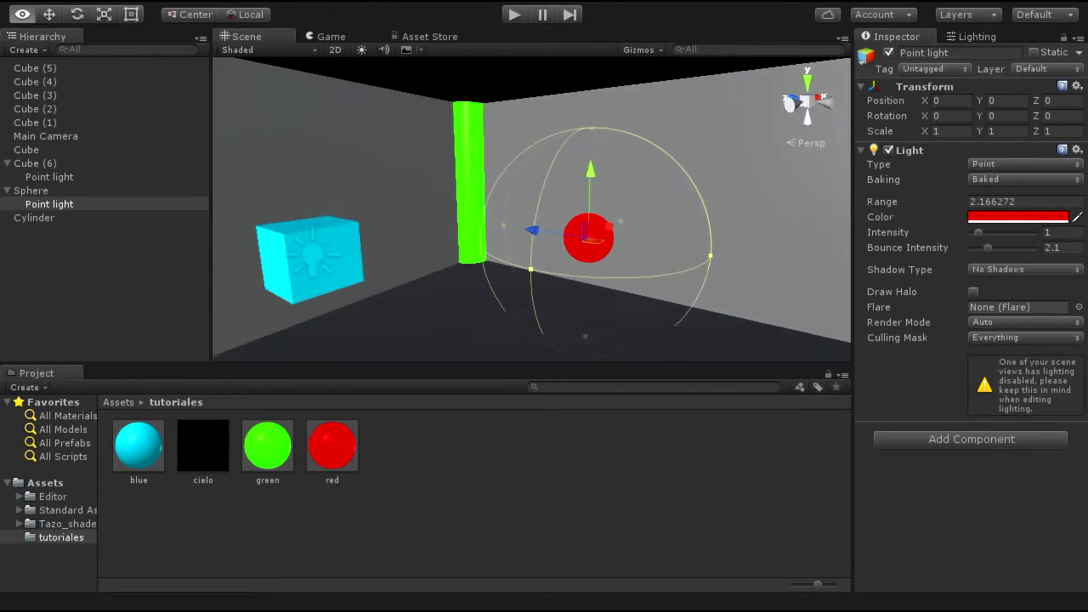
pyautogui.keyDown('alt'); pyautogui.moveTo(533, 216); pyautogui.dragTo(572, 218); pyautogui.keyUp('alt')
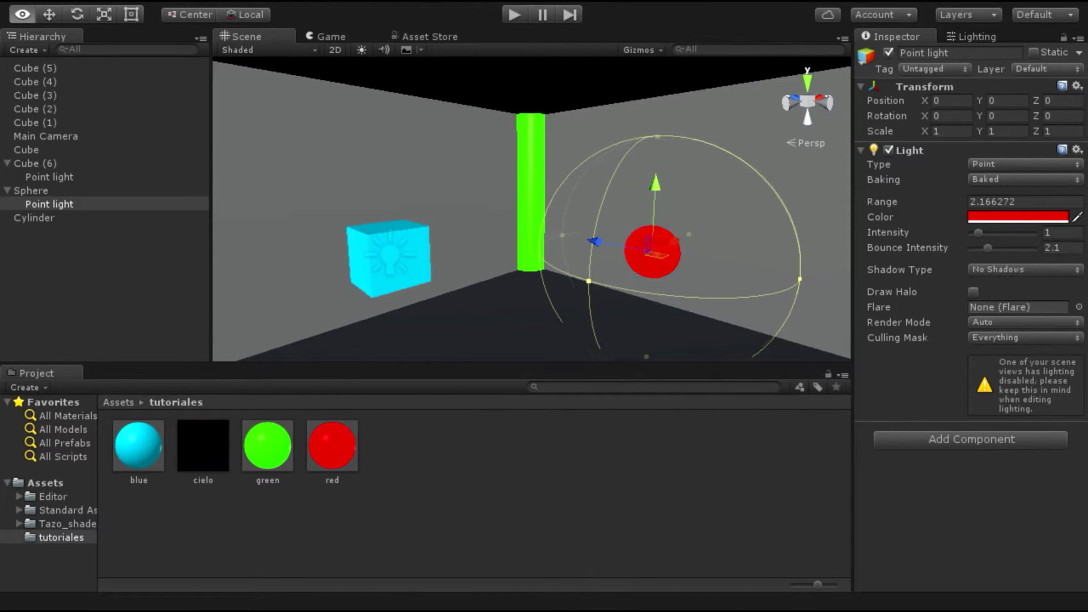
pyautogui.moveTo(533, 226); pyautogui.dragTo(561, 235, button='middle')
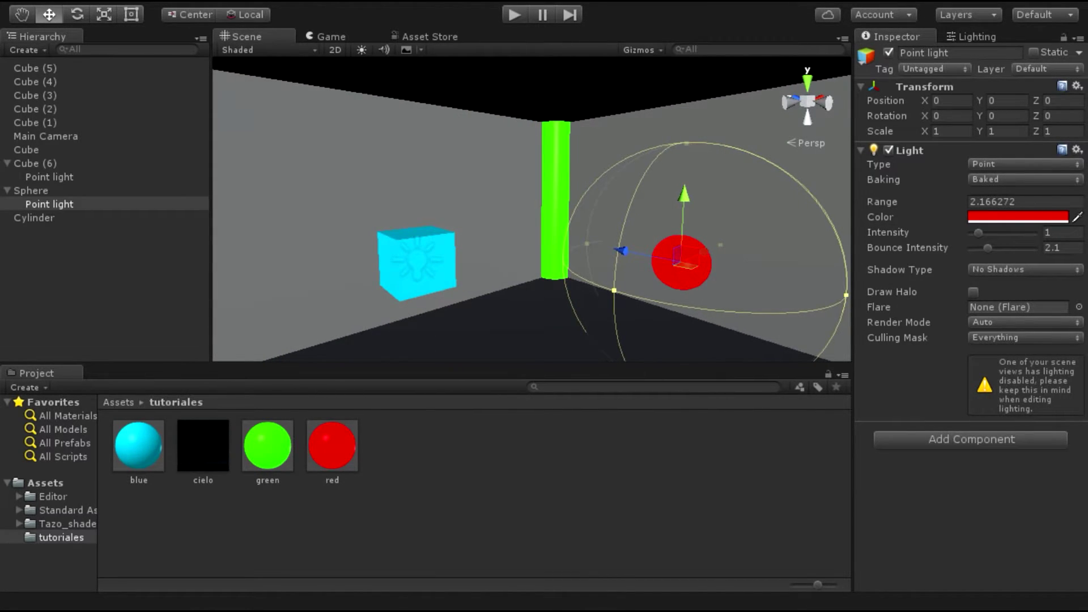
# Step: Filter the lighting list to mesh renderers and mark them all Lightmap Static, dismissing the child-objects prompt
pyautogui.click(971, 36)
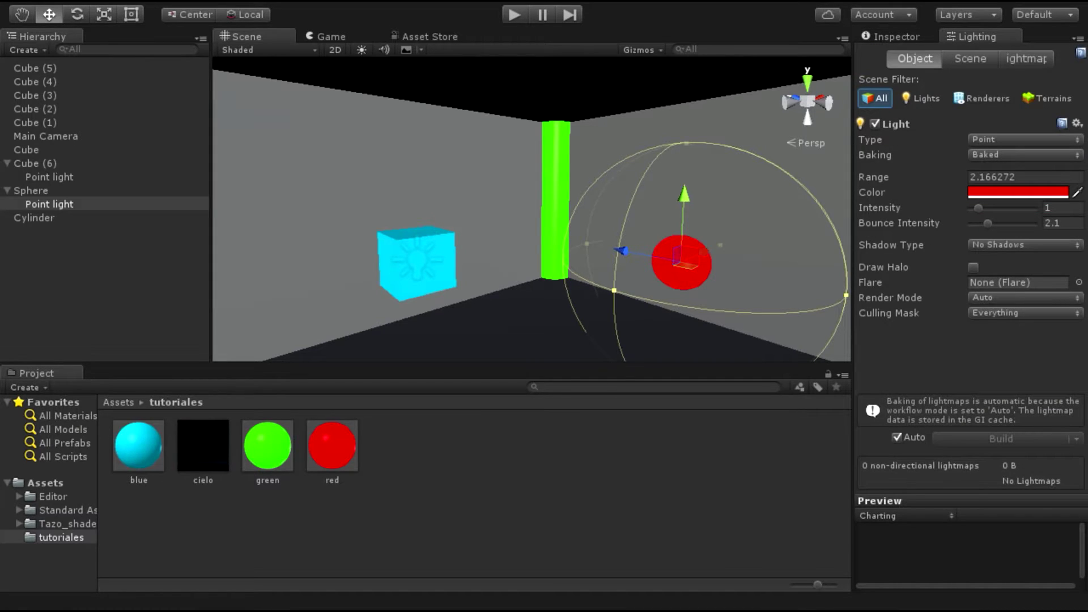
pyautogui.click(982, 98)
pyautogui.click(35, 68)
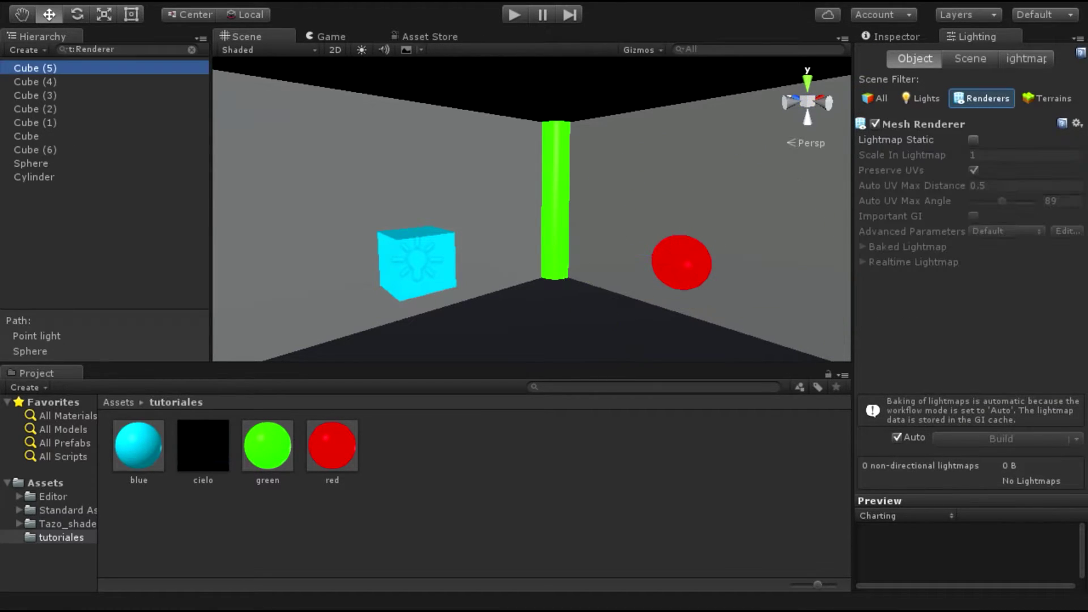
pyautogui.keyDown('shift'); pyautogui.click(34, 177); pyautogui.keyUp('shift')
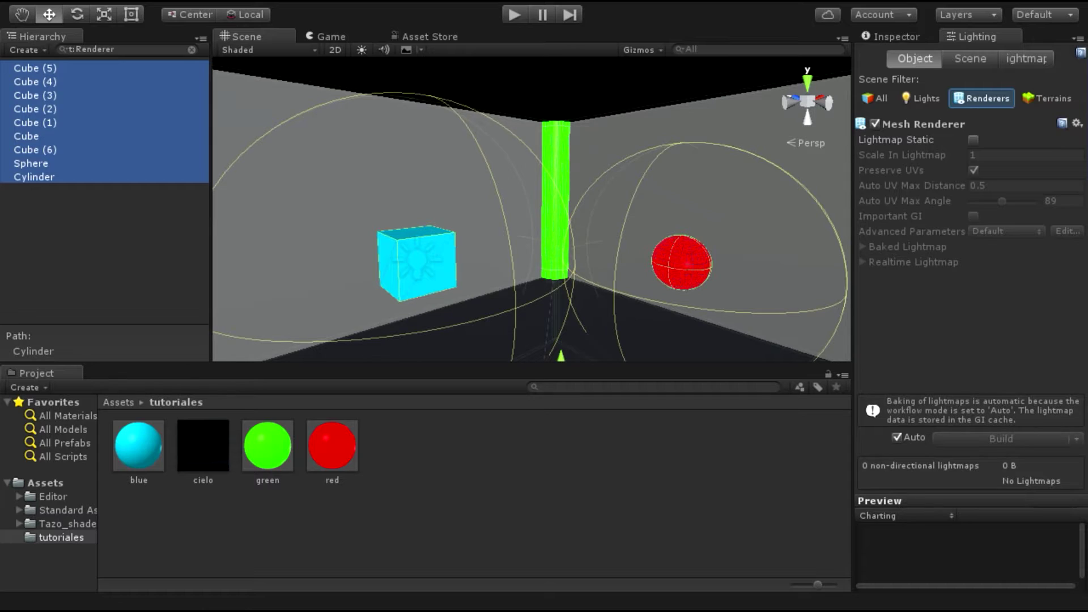
pyautogui.click(973, 140)
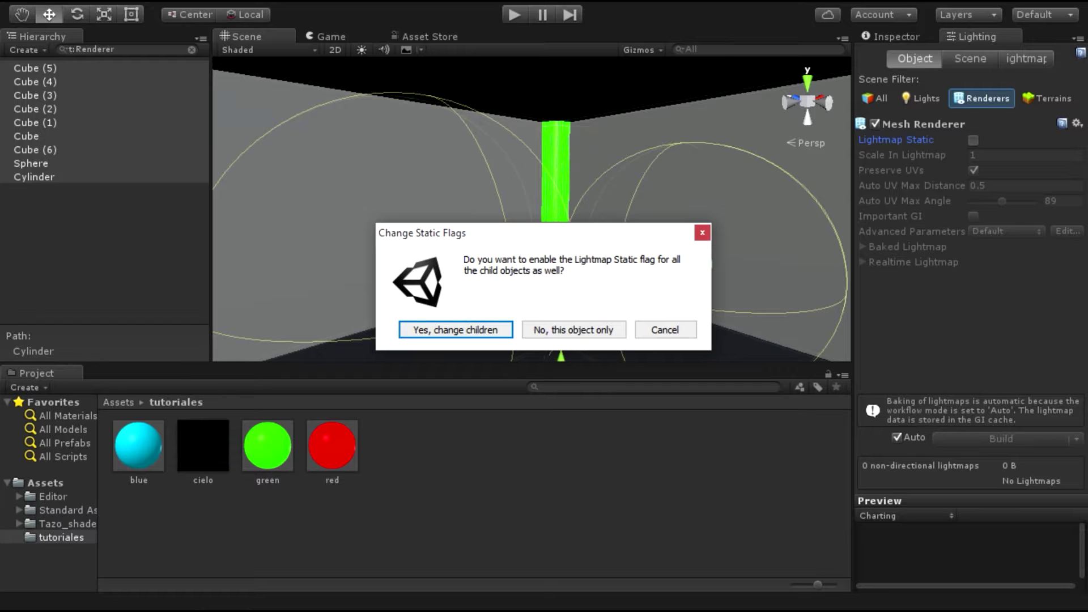
pyautogui.moveTo(577, 239)
pyautogui.mouseDown()
pyautogui.moveTo(668, 305)
pyautogui.moveTo(607, 400)
pyautogui.mouseUp()
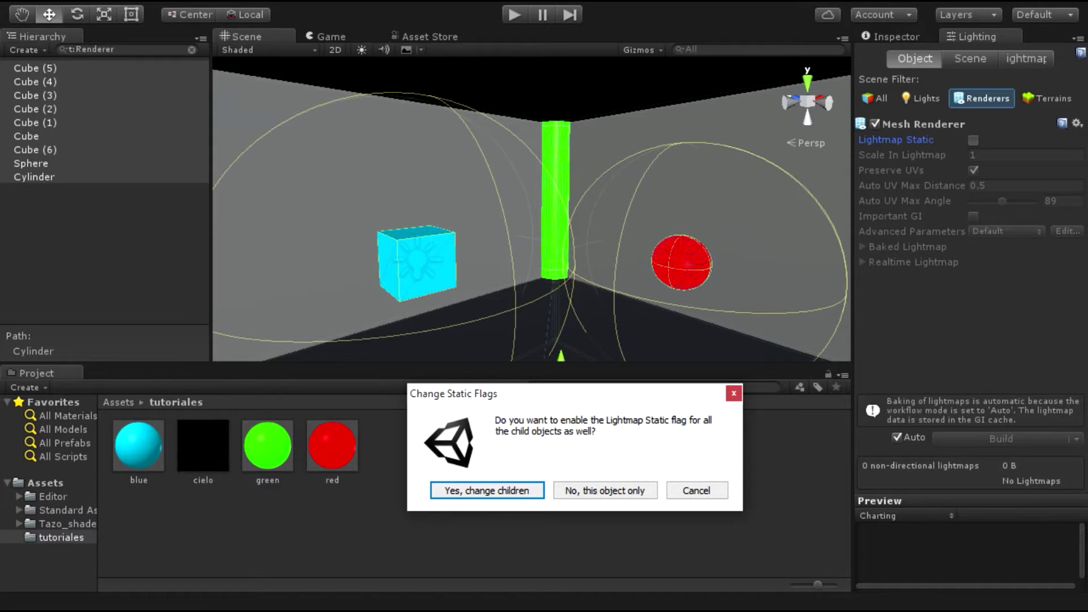
pyautogui.moveTo(584, 393); pyautogui.dragTo(621, 326)
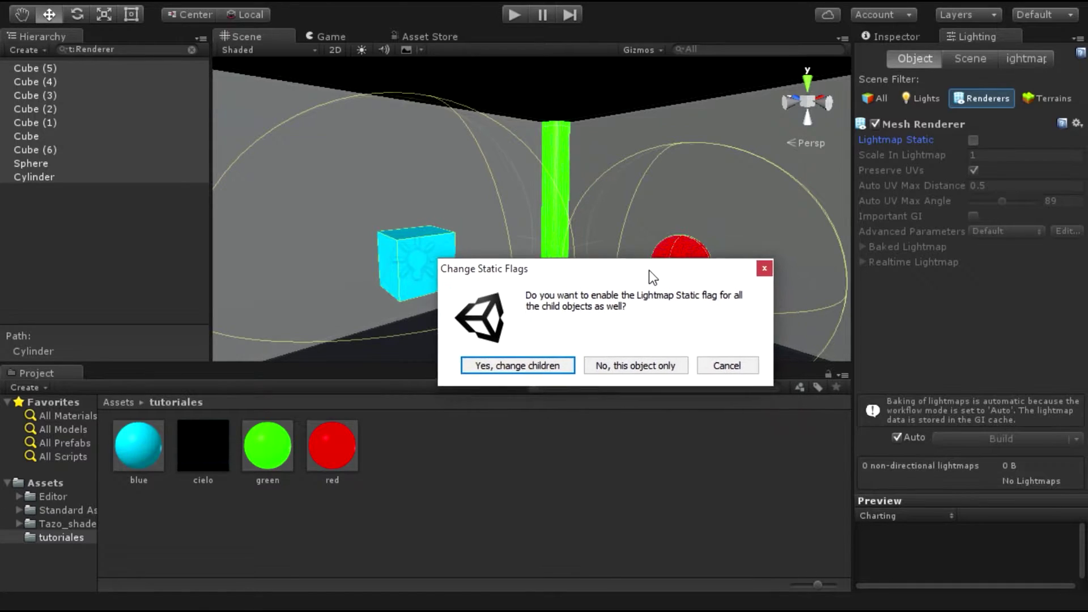
pyautogui.moveTo(668, 306); pyautogui.dragTo(630, 293)
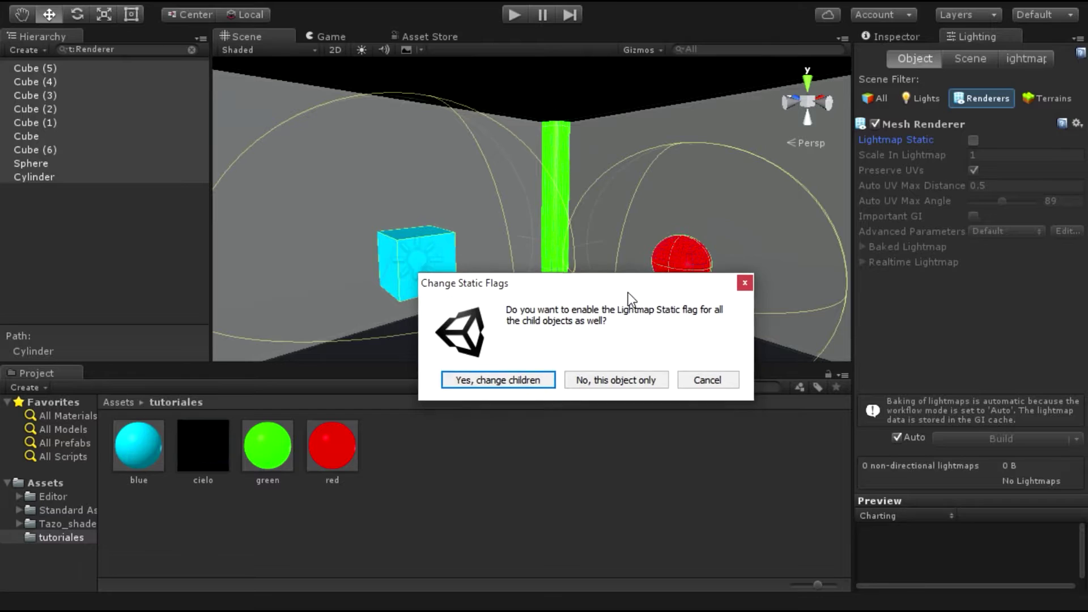
pyautogui.moveTo(628, 292); pyautogui.dragTo(656, 258)
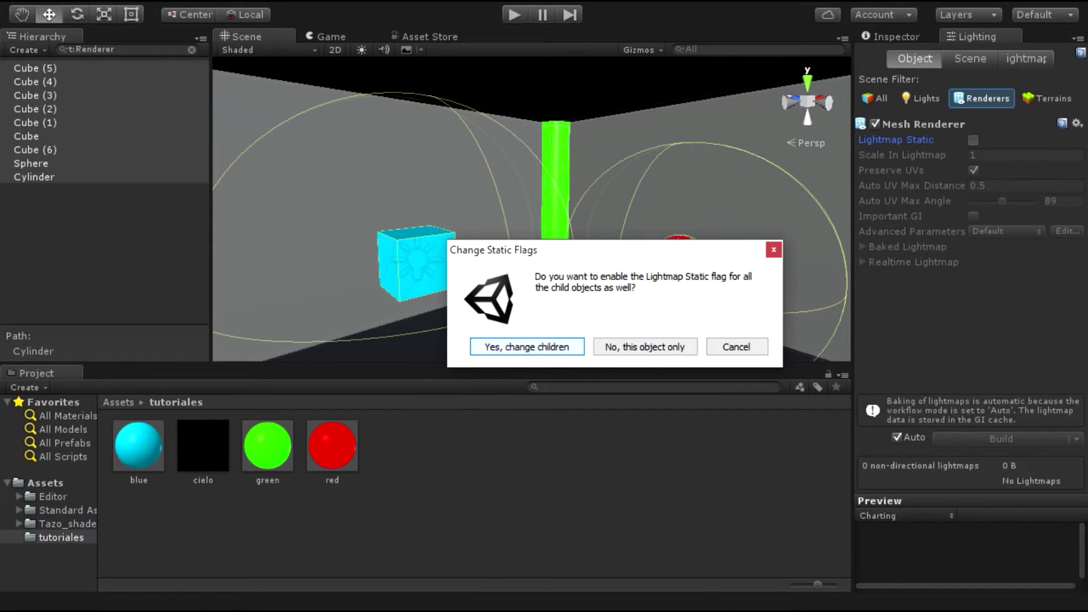
pyautogui.press('Escape')
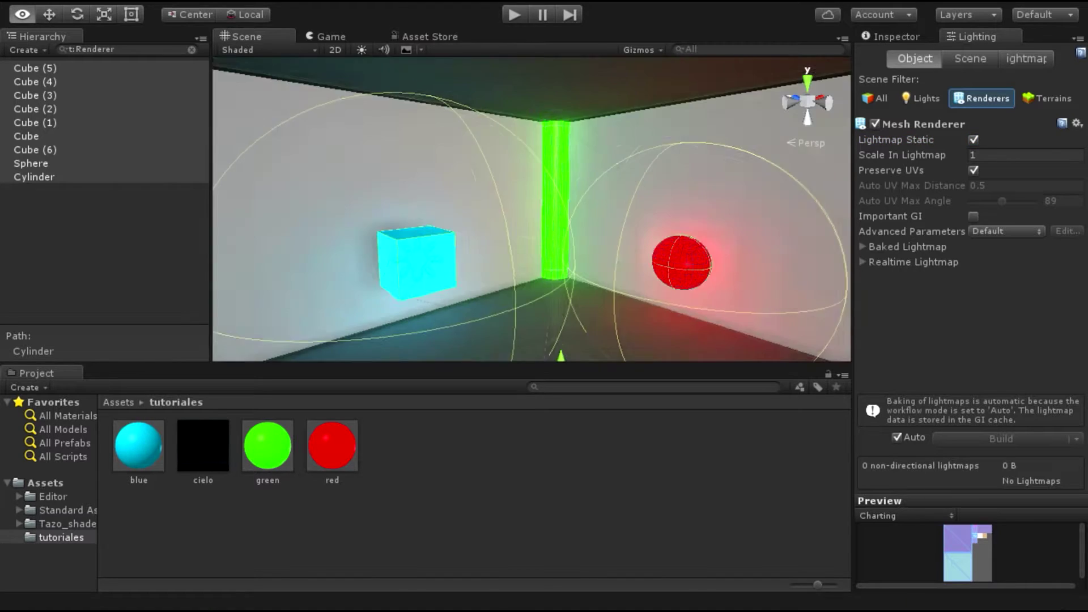
# Step: Check the baking room in the Game view, then orbit around the cylinder
pyautogui.moveTo(533, 227)
pyautogui.keyDown('alt'); pyautogui.mouseDown()
pyautogui.moveTo(521, 207)
pyautogui.moveTo(545, 215)
pyautogui.mouseUp(); pyautogui.keyUp('alt')
pyautogui.hotkey('ctrl', '2')
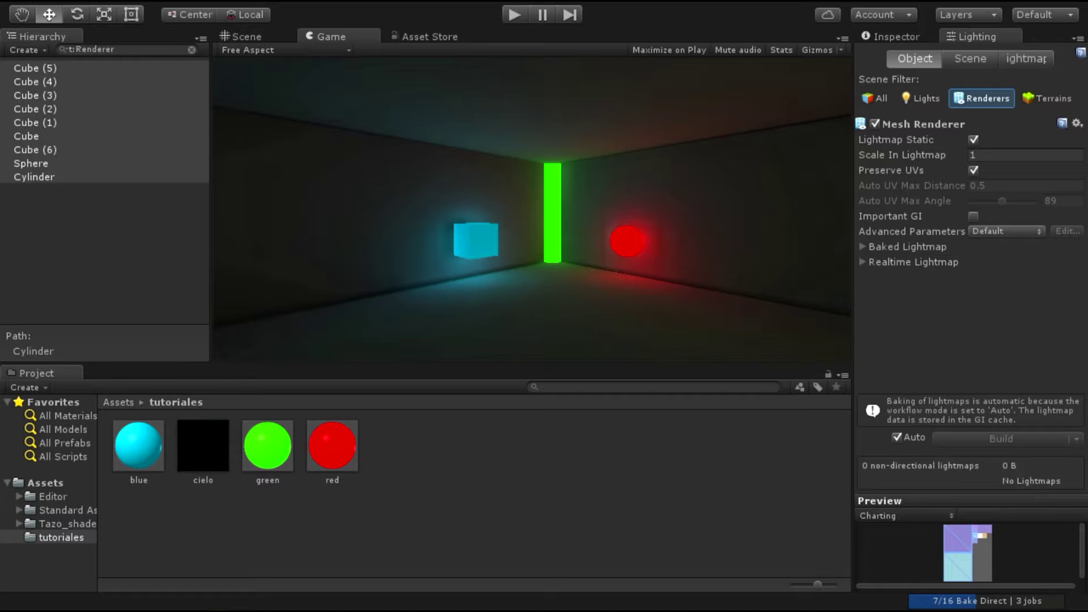
pyautogui.hotkey('ctrl', '1')
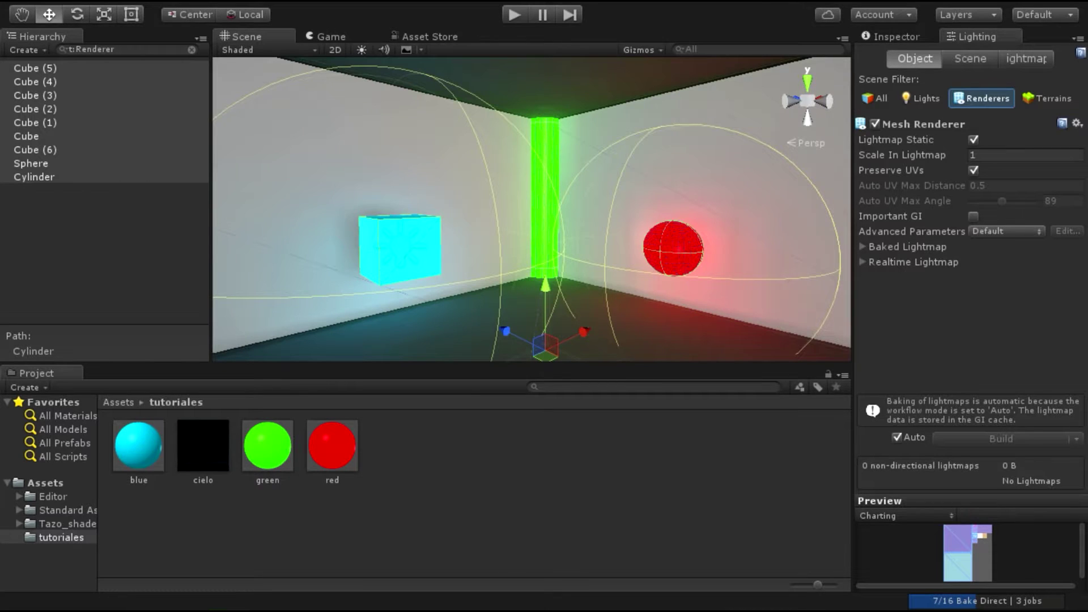
pyautogui.press('x')
pyautogui.moveTo(510, 209)
pyautogui.keyDown('alt'); pyautogui.mouseDown()
pyautogui.moveTo(555, 193)
pyautogui.moveTo(385, 204)
pyautogui.moveTo(527, 204)
pyautogui.moveTo(567, 187)
pyautogui.mouseUp(); pyautogui.keyUp('alt')
# Step: Turn scene lighting on, clear the t:Renderer filter, and set the cube light's Bounce Intensity to 2.5
pyautogui.click(361, 49)
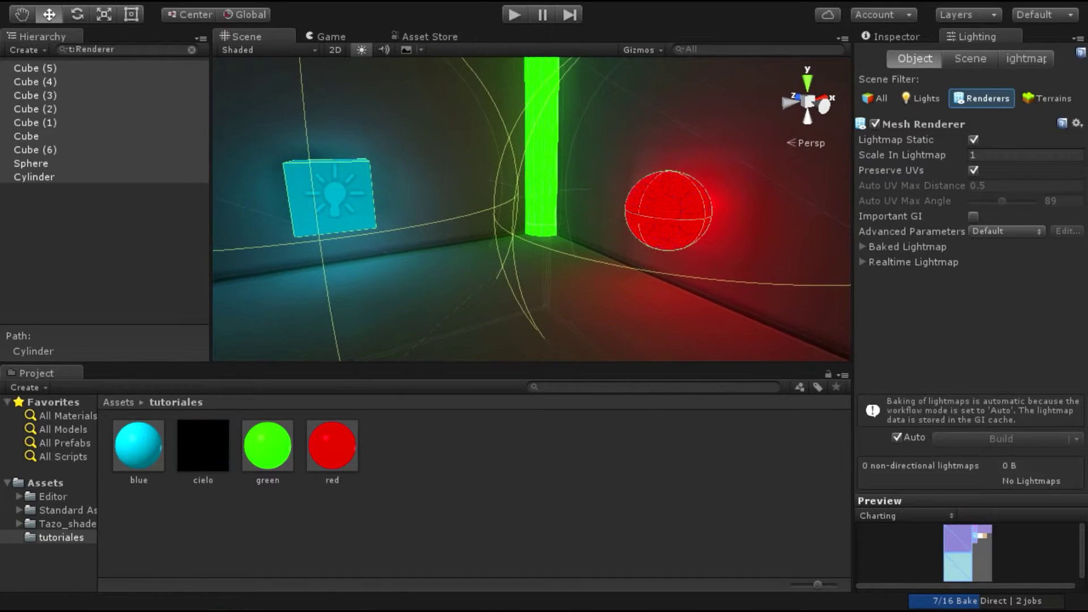
pyautogui.click(91, 49)
pyautogui.press('BackSpace')
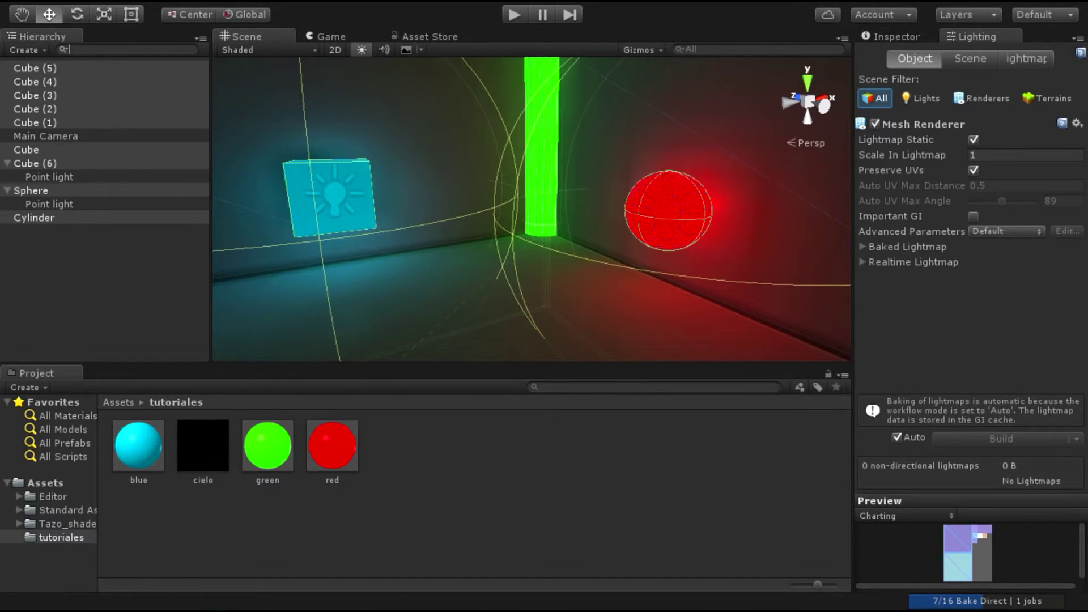
pyautogui.click(49, 177)
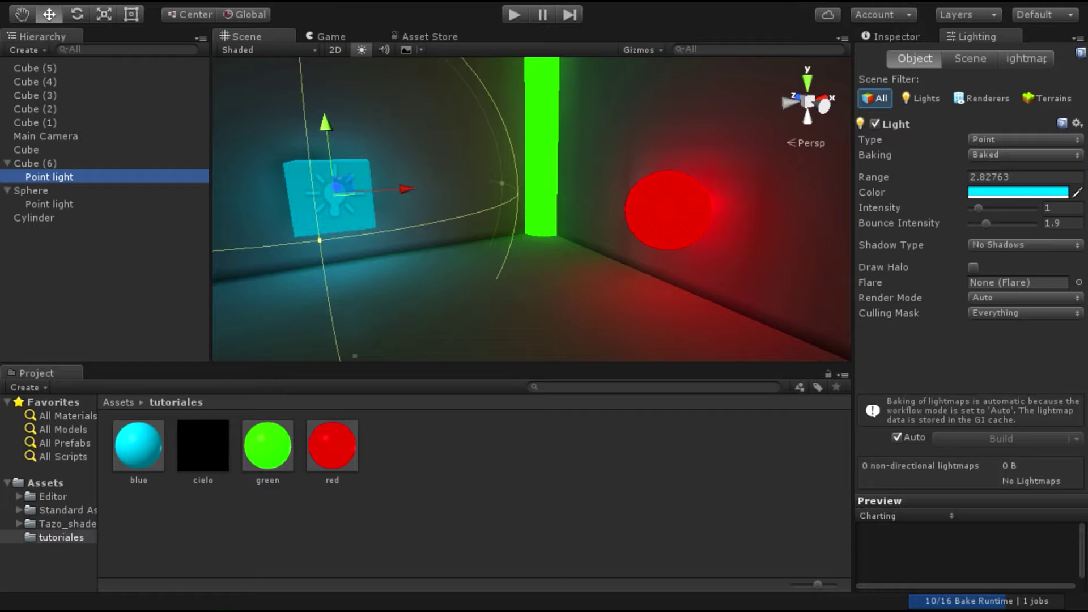
pyautogui.click(1063, 223)
pyautogui.write('3.7')
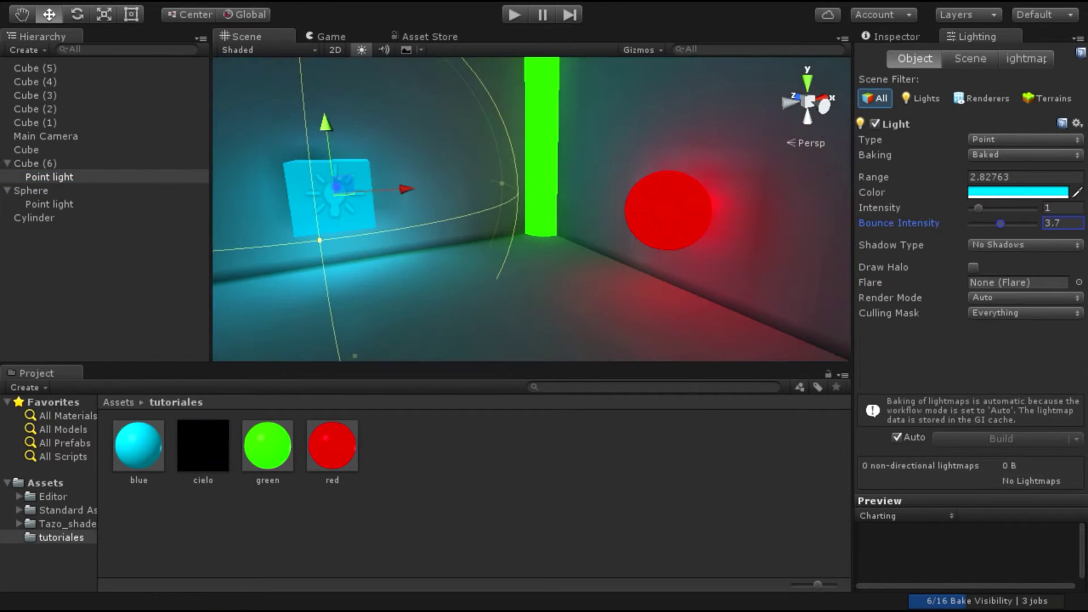
pyautogui.write('2.5')
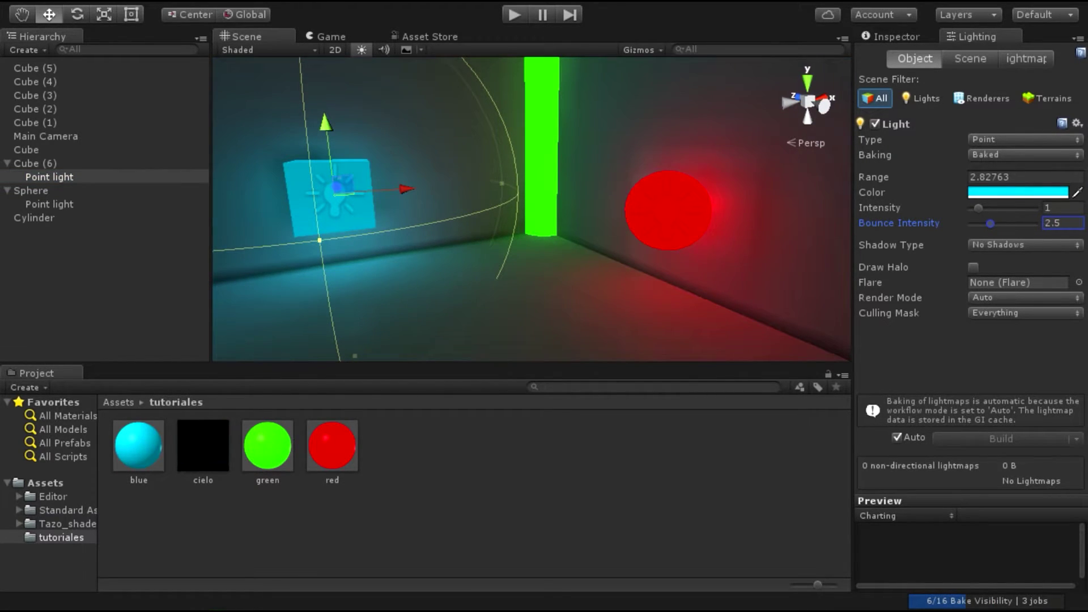
pyautogui.moveTo(532, 209)
pyautogui.keyDown('alt'); pyautogui.mouseDown()
pyautogui.moveTo(601, 187)
pyautogui.moveTo(464, 196)
pyautogui.moveTo(566, 192)
pyautogui.mouseUp(); pyautogui.keyUp('alt')
# Step: Add a child Point Light to the Cylinder and shrink its range to about 2.86
pyautogui.click(561, 255)
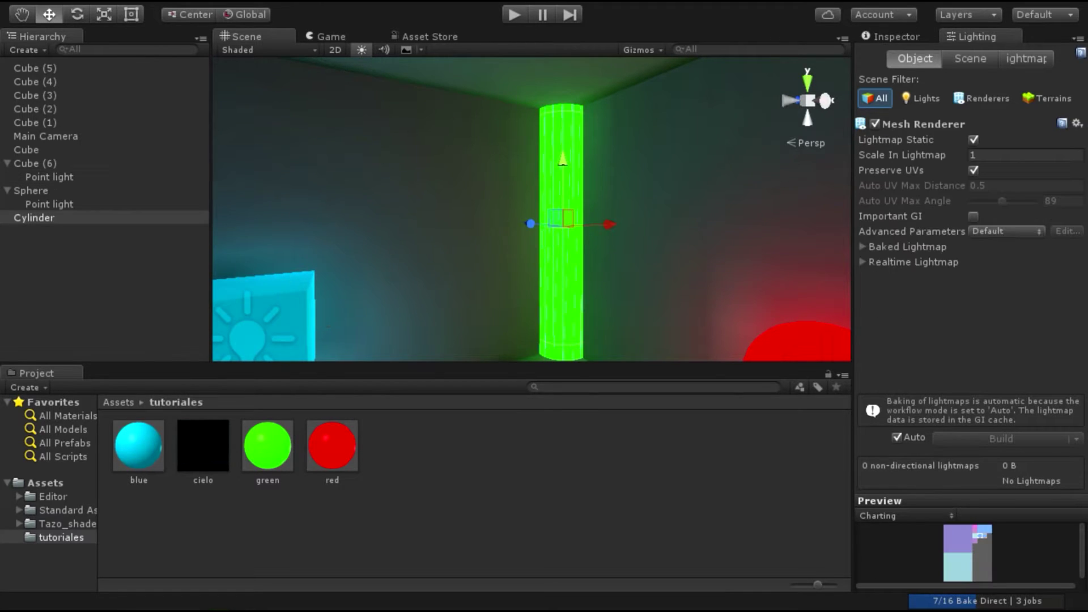
pyautogui.keyDown('alt'); pyautogui.moveTo(561, 256); pyautogui.dragTo(561, 216); pyautogui.keyUp('alt')
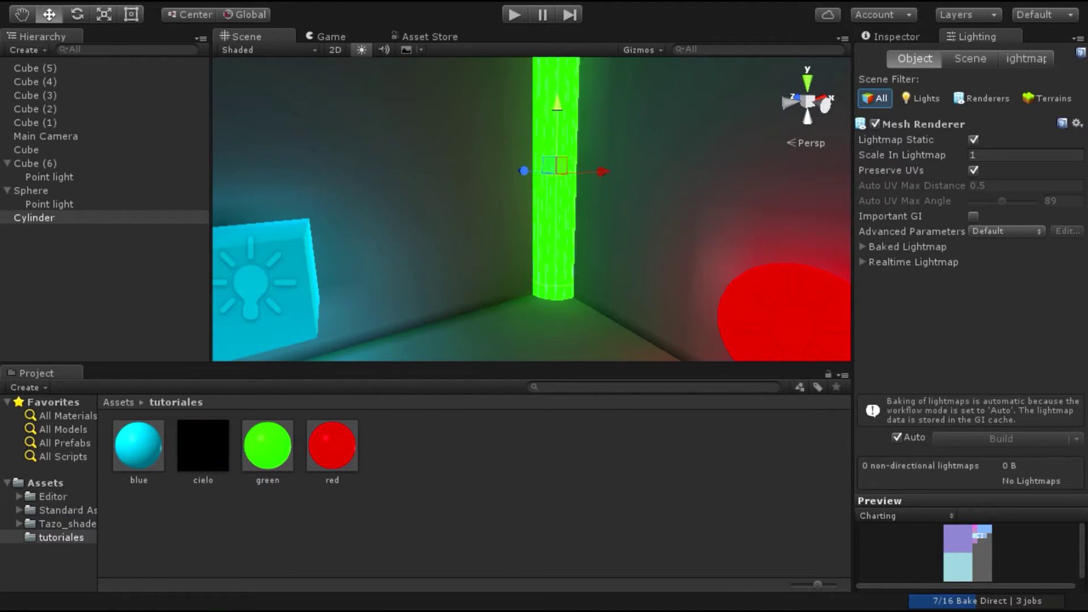
pyautogui.rightClick(57, 217)
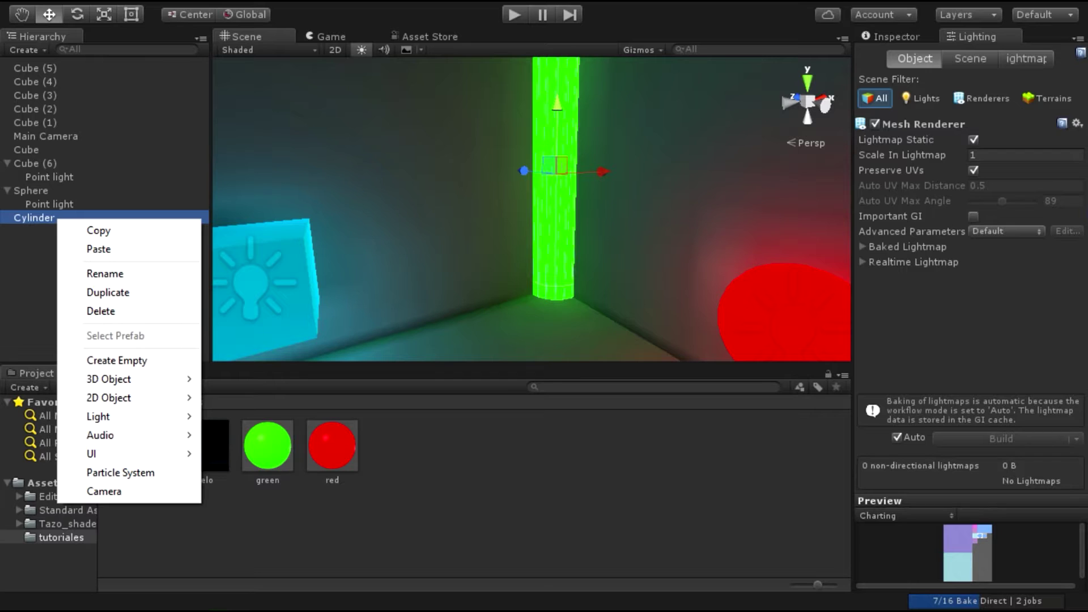
pyautogui.moveTo(114, 417)
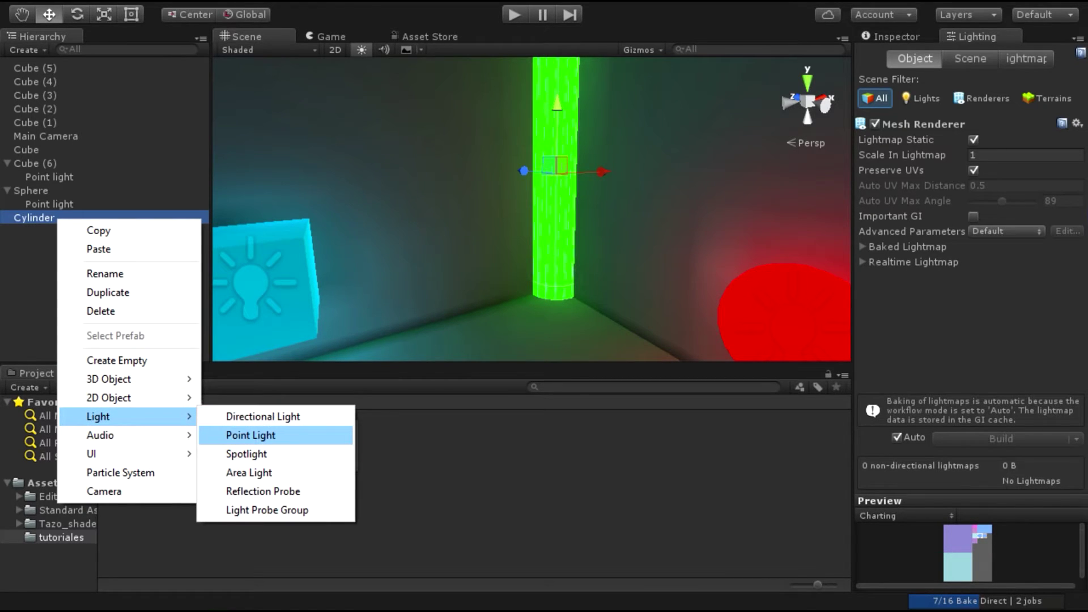
pyautogui.click(251, 435)
pyautogui.scroll(-5, 532, 209)
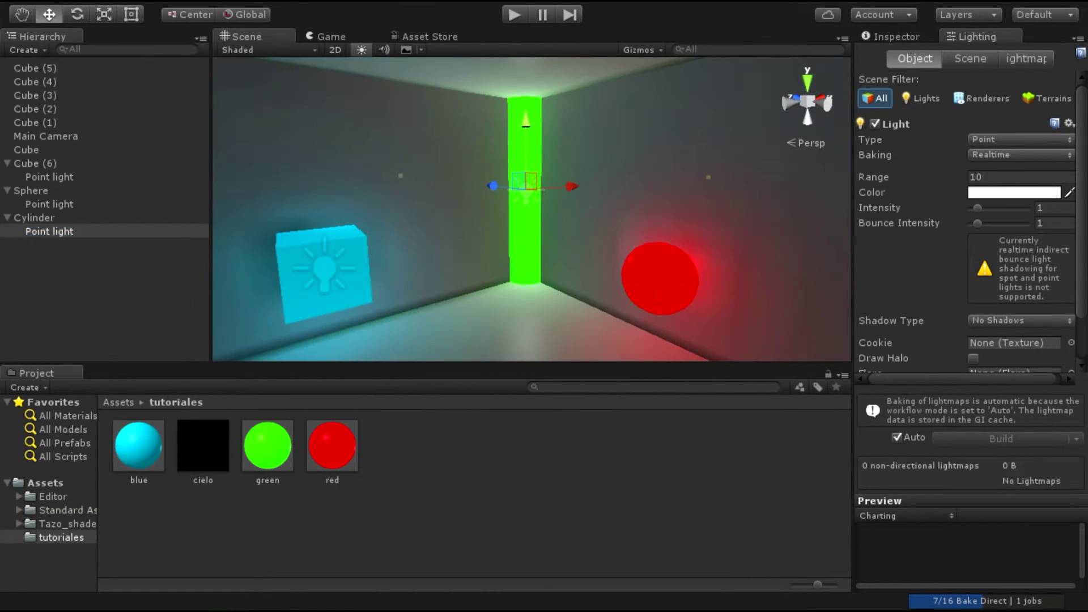
pyautogui.moveTo(709, 177); pyautogui.dragTo(634, 182)
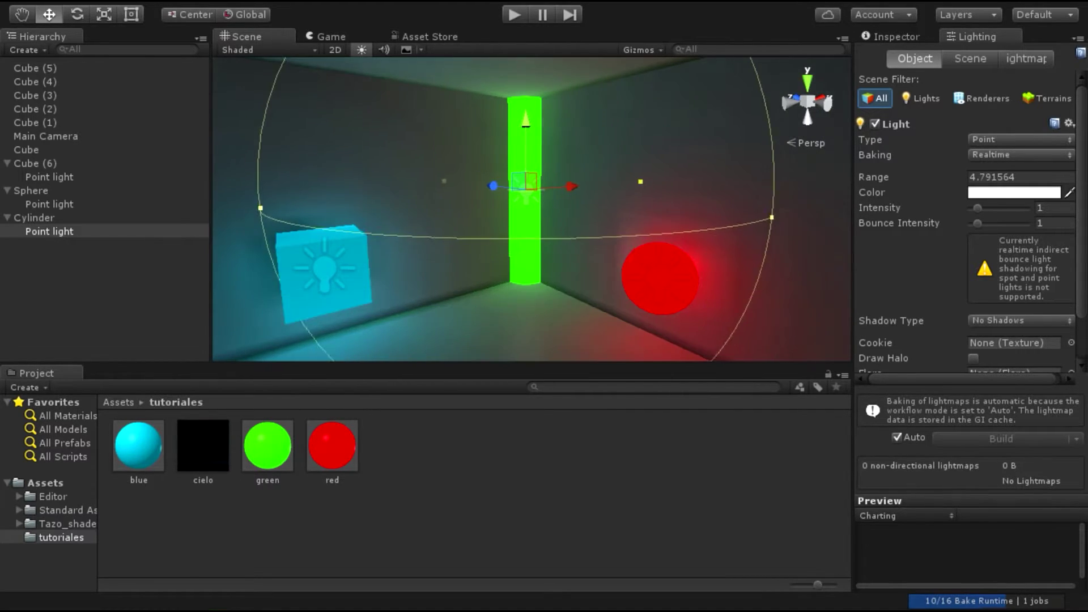
pyautogui.moveTo(633, 182); pyautogui.dragTo(604, 184)
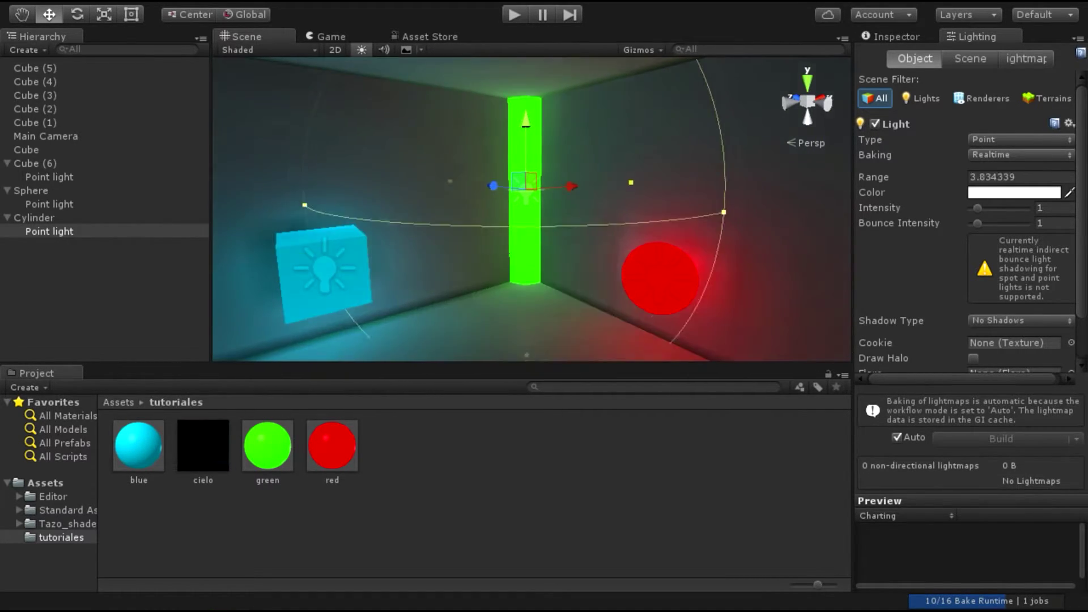
pyautogui.moveTo(531, 186)
pyautogui.mouseDown()
pyautogui.moveTo(506, 187)
pyautogui.moveTo(525, 196)
pyautogui.mouseUp()
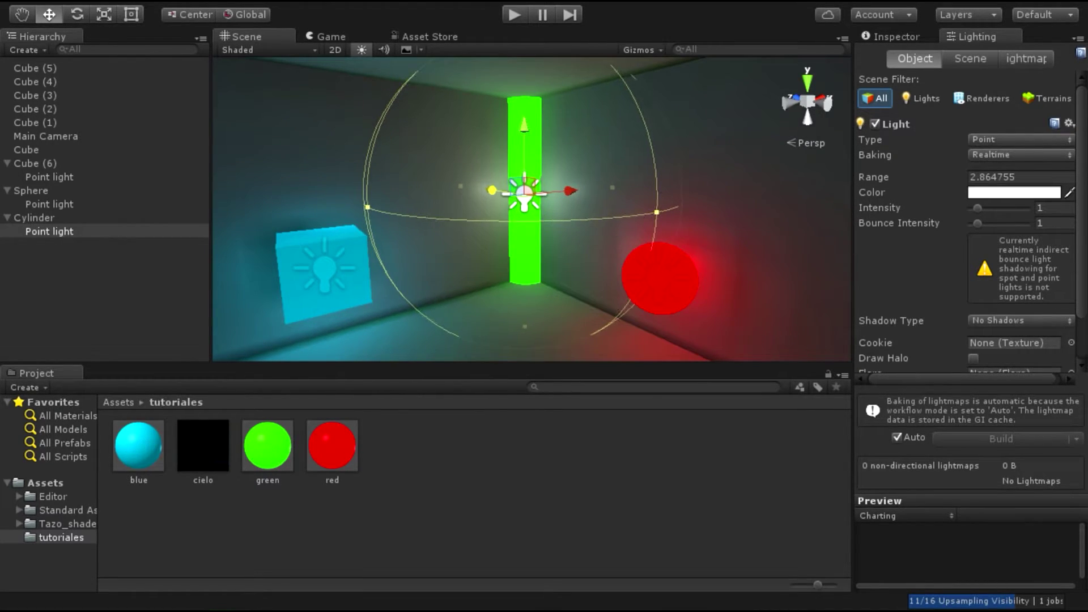
# Step: Colour the new light with the cylinder's sampled green and set its baking to Baked
pyautogui.click(1015, 192)
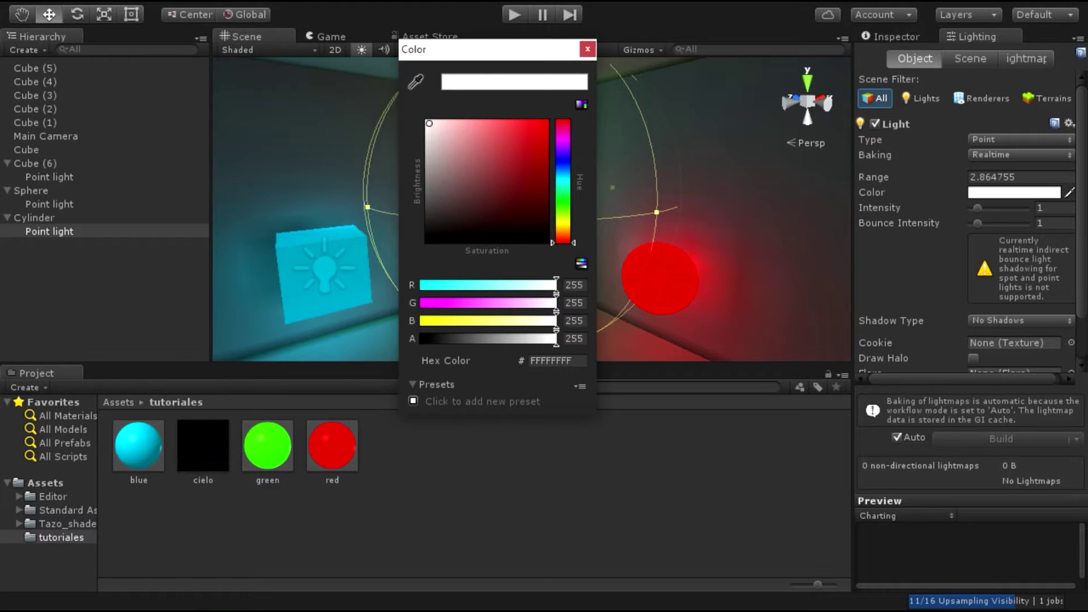
pyautogui.moveTo(487, 49); pyautogui.dragTo(598, 129)
pyautogui.click(526, 161)
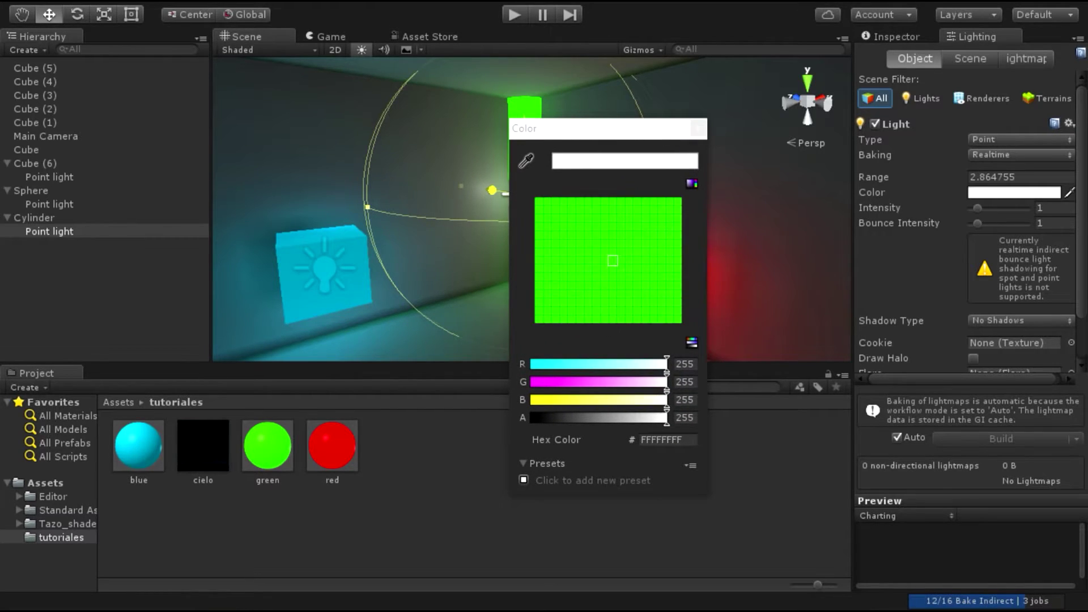
pyautogui.click(524, 108)
pyautogui.press('Return')
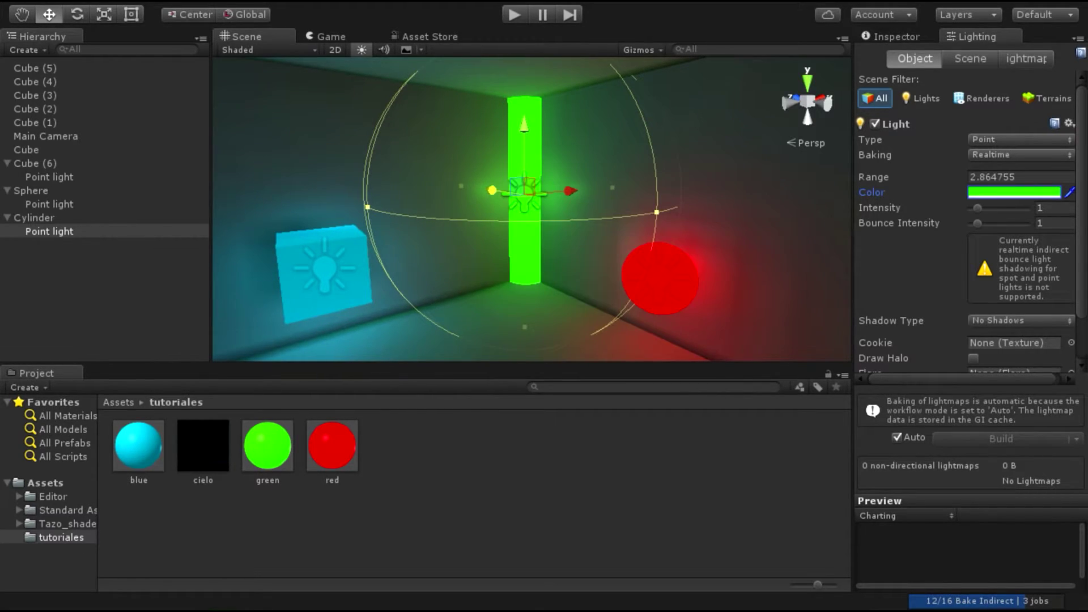
pyautogui.click(1020, 155)
pyautogui.click(989, 192)
# Step: Tune the green light's Intensity and set its Bounce Intensity to 2.5
pyautogui.click(1064, 222)
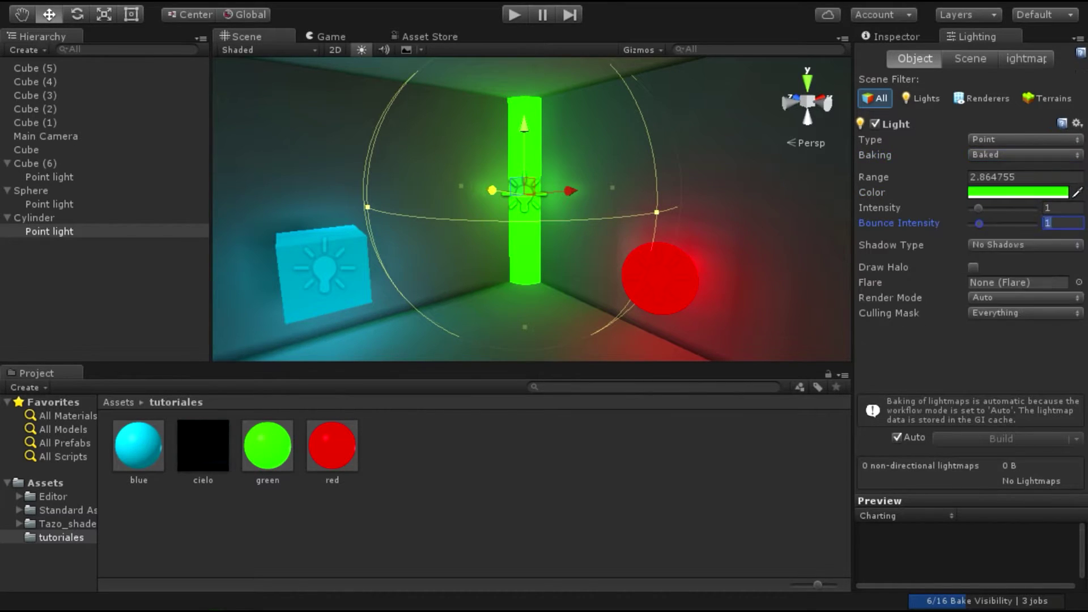
pyautogui.write('2.1')
pyautogui.click(1063, 207)
pyautogui.write('1.2')
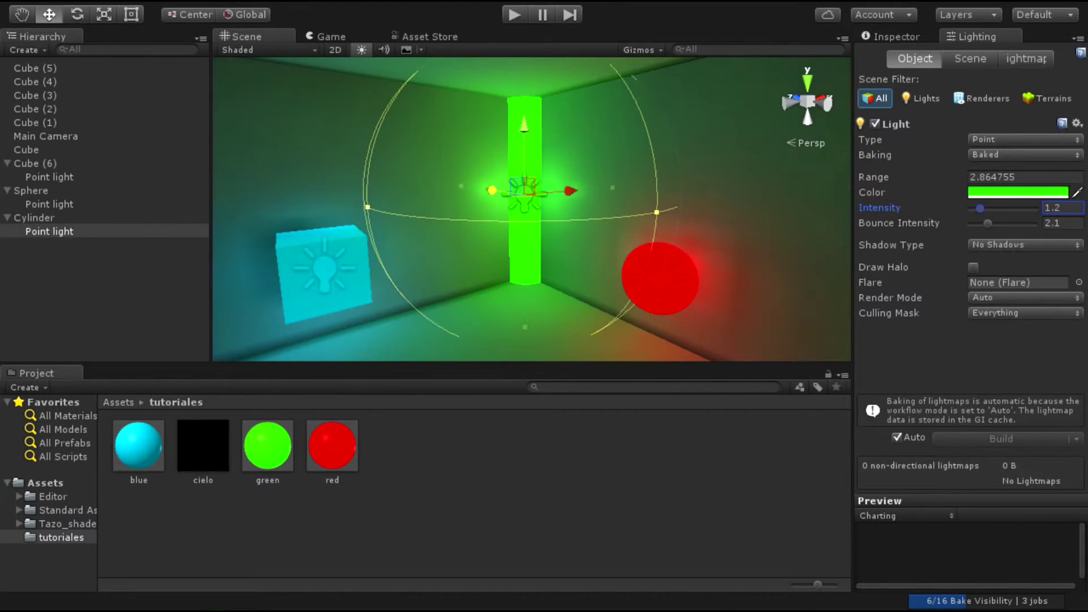
pyautogui.press('BackSpace')
pyautogui.press('BackSpace')
pyautogui.click(1063, 223)
pyautogui.write('2.3')
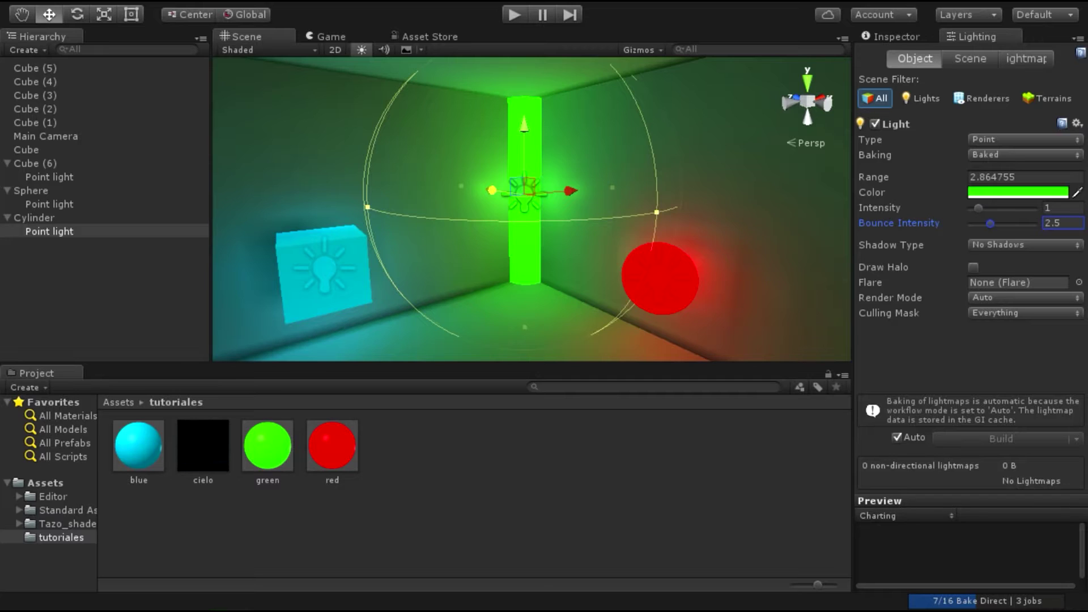
pyautogui.click(922, 98)
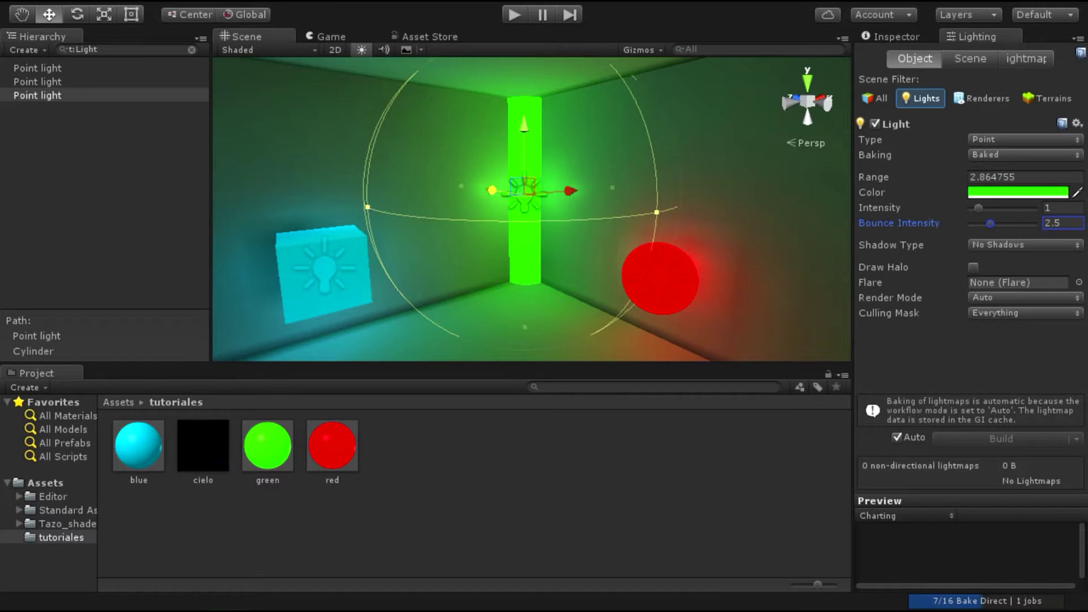
# Step: Cycle the Lighting scene filter through All, Lights and Renderers, then open the Scene lighting settings
pyautogui.click(875, 98)
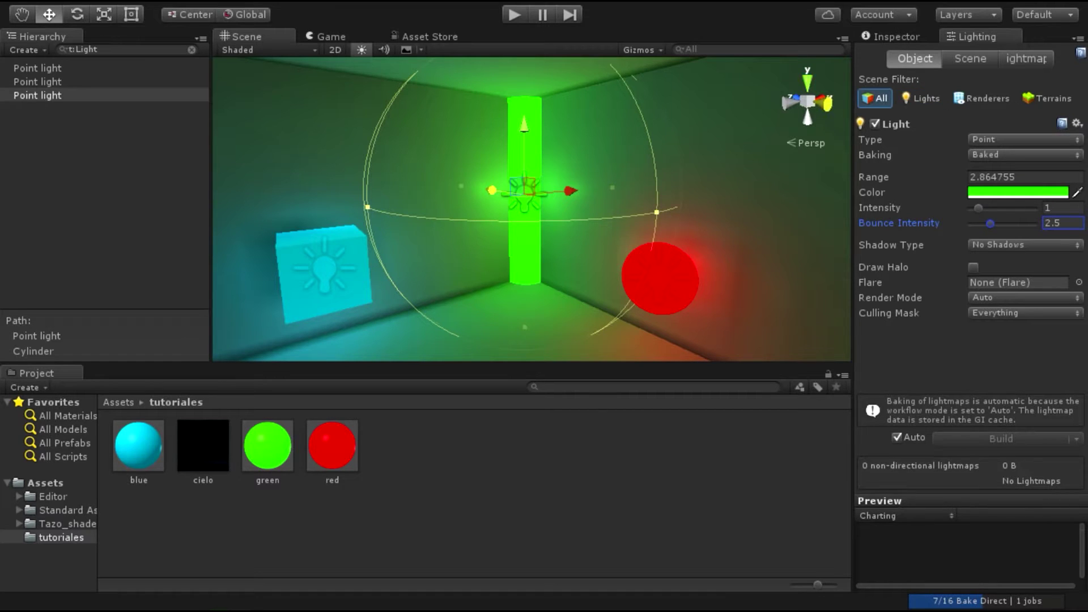
pyautogui.click(921, 99)
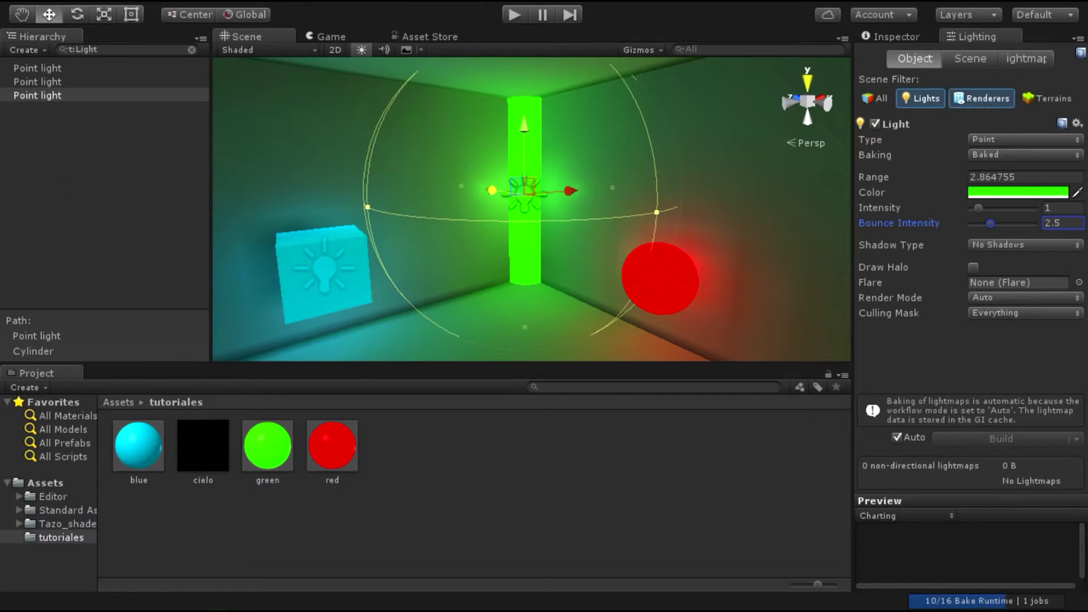
pyautogui.click(982, 98)
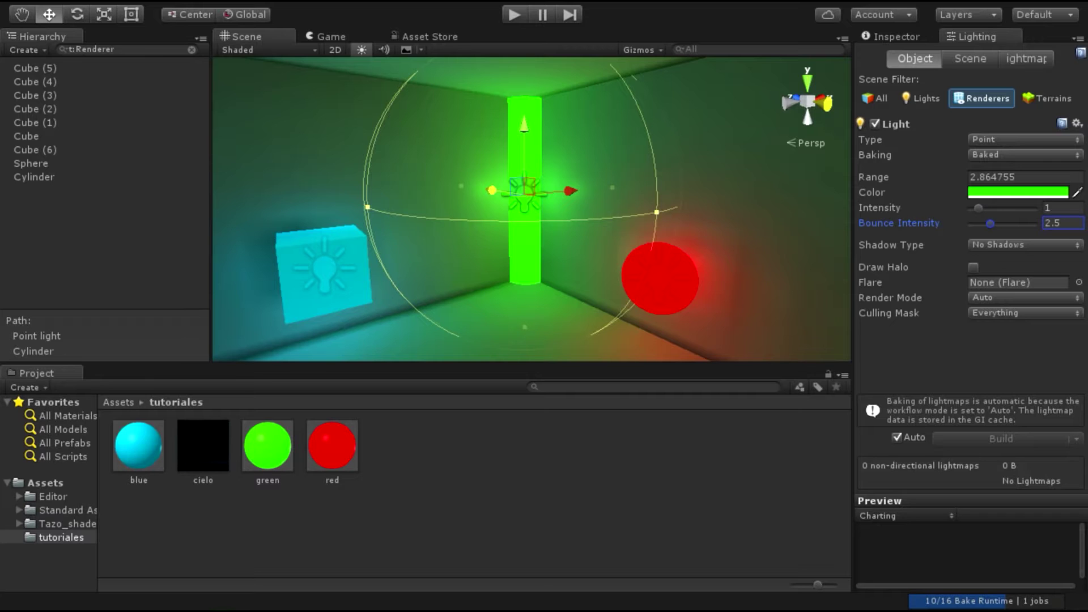
pyautogui.moveTo(453, 227)
pyautogui.keyDown('alt'); pyautogui.mouseDown()
pyautogui.moveTo(652, 227)
pyautogui.moveTo(453, 227)
pyautogui.moveTo(510, 226)
pyautogui.mouseUp(); pyautogui.keyUp('alt')
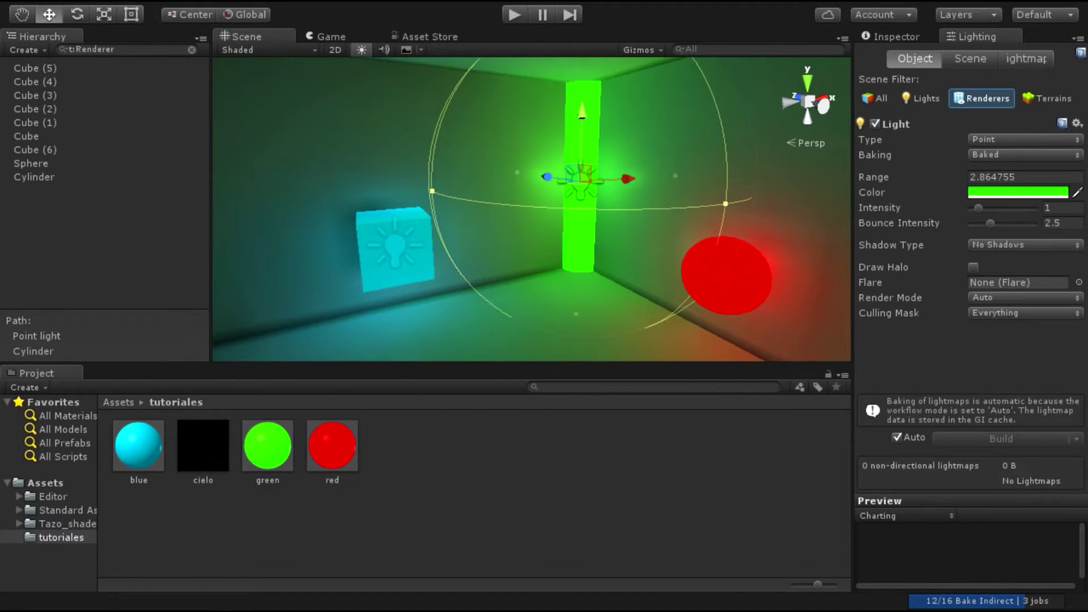
pyautogui.click(970, 58)
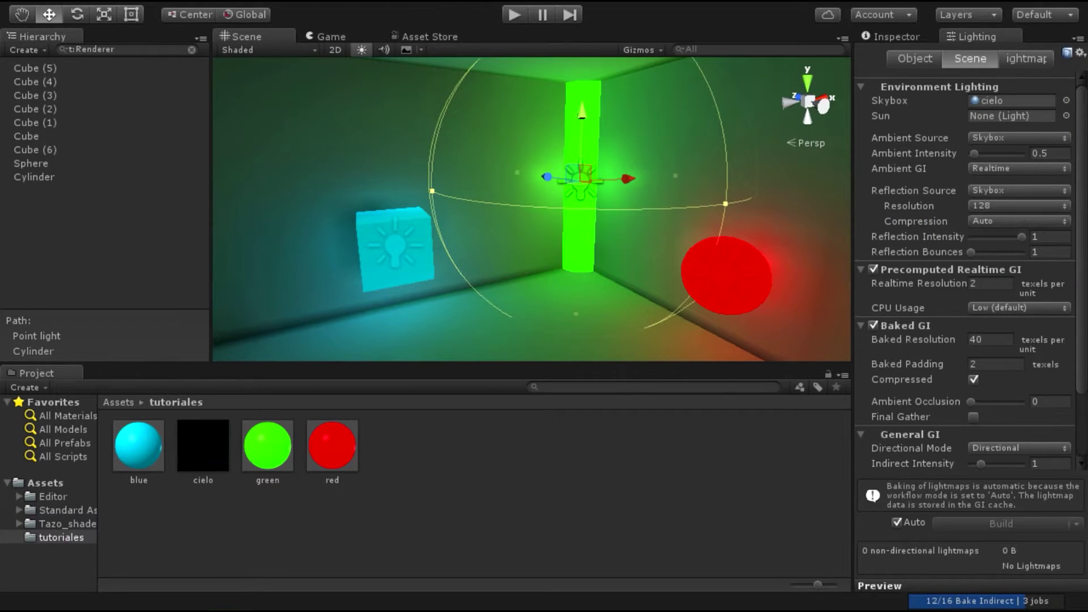
# Step: Raise the ambient intensity while previewing the room in the Game view
pyautogui.hotkey('ctrl', '2')
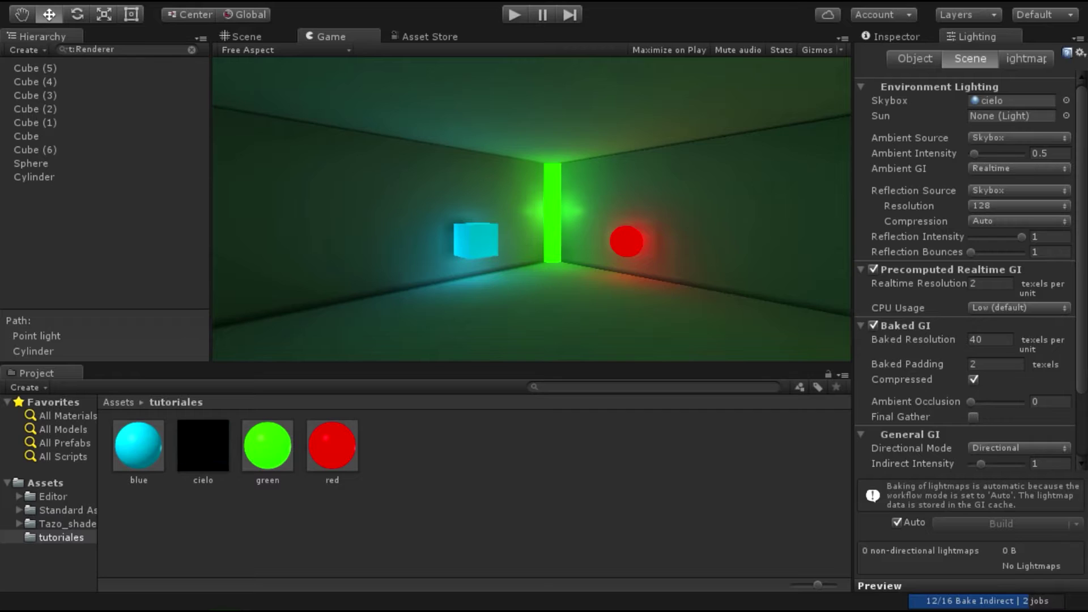
pyautogui.moveTo(913, 153)
pyautogui.mouseDown()
pyautogui.moveTo(952, 153)
pyautogui.moveTo(921, 153)
pyautogui.mouseUp()
pyautogui.press('Return')
# Step: Frame the green point light, recheck the Game view, and list the three baked lightmaps
pyautogui.hotkey('ctrl', '1')
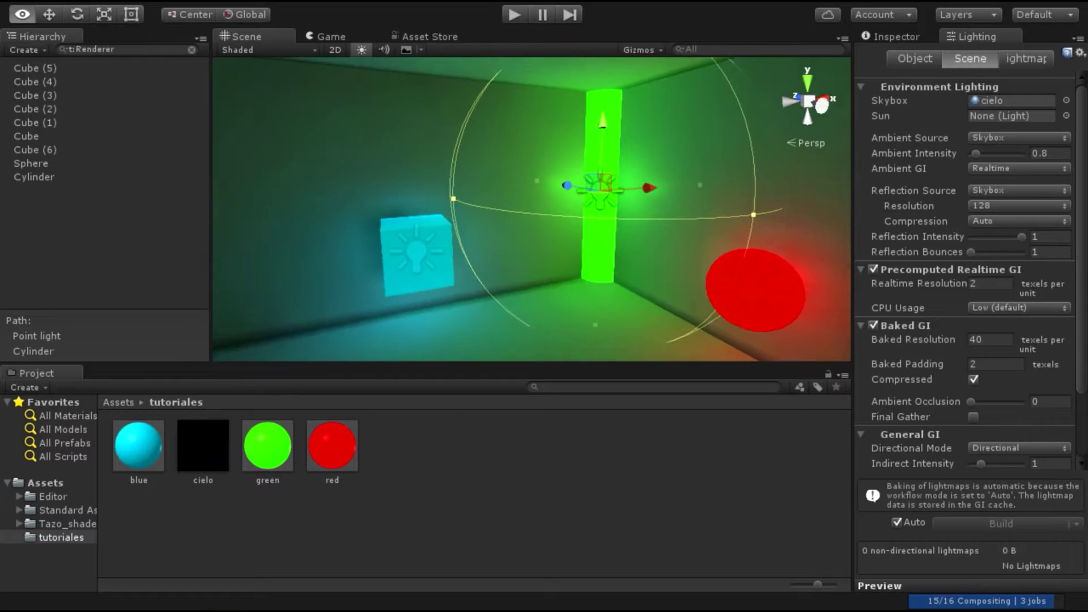
pyautogui.moveTo(532, 210)
pyautogui.keyDown('alt'); pyautogui.mouseDown()
pyautogui.moveTo(578, 213)
pyautogui.moveTo(510, 243)
pyautogui.moveTo(573, 216)
pyautogui.mouseUp(); pyautogui.keyUp('alt')
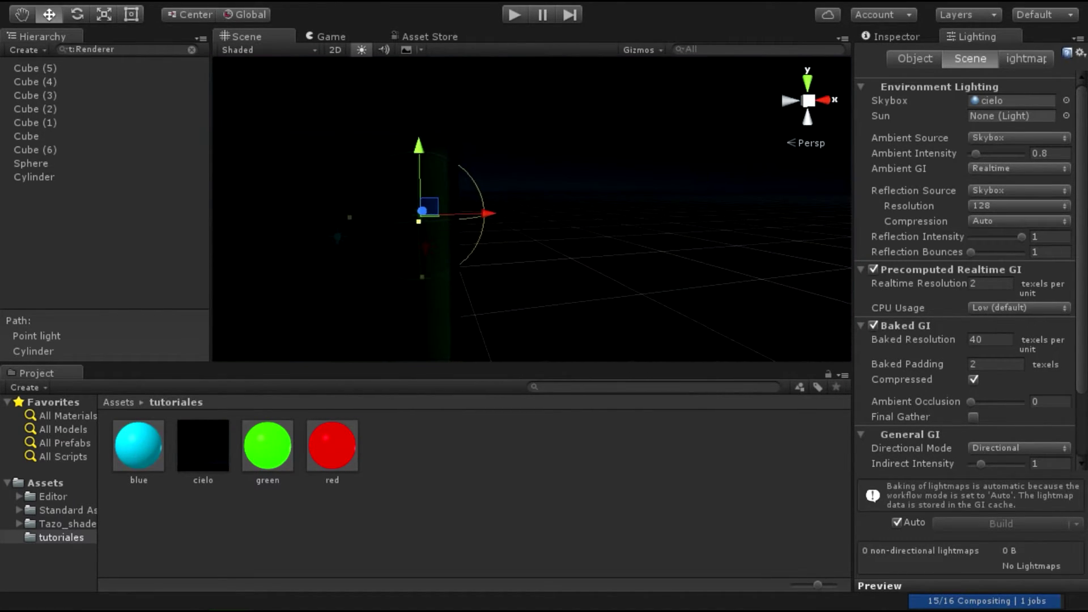
pyautogui.press('f')
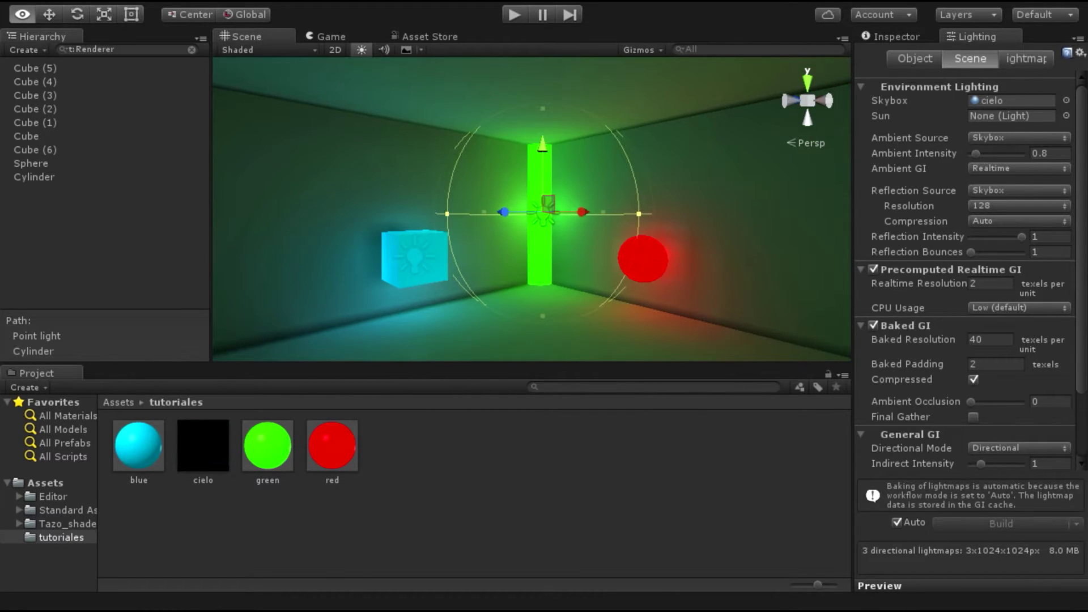
pyautogui.hotkey('ctrl', '2')
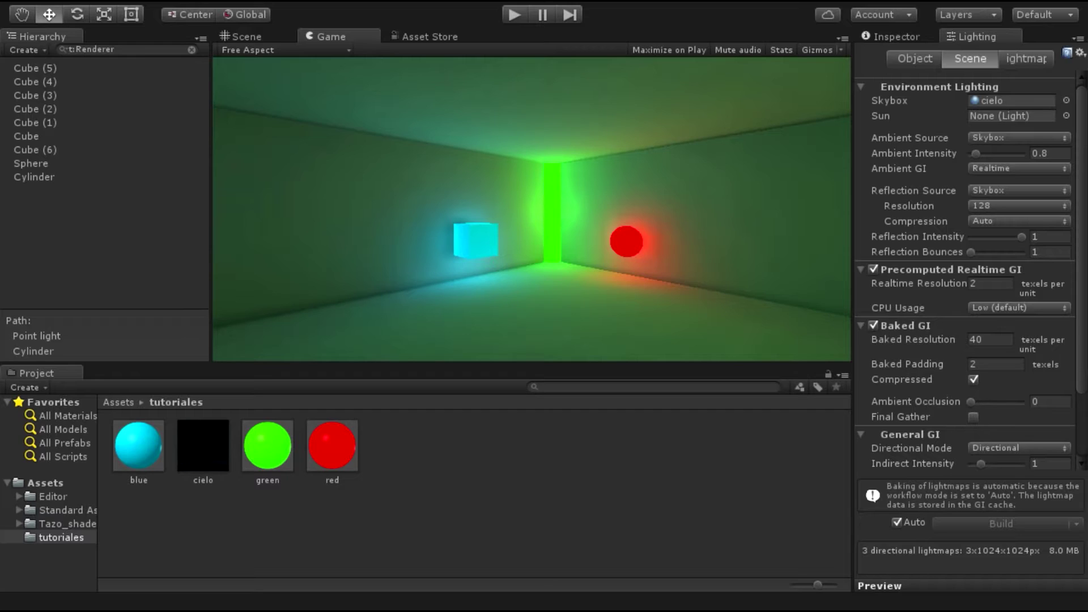
pyautogui.click(976, 153)
pyautogui.click(1026, 58)
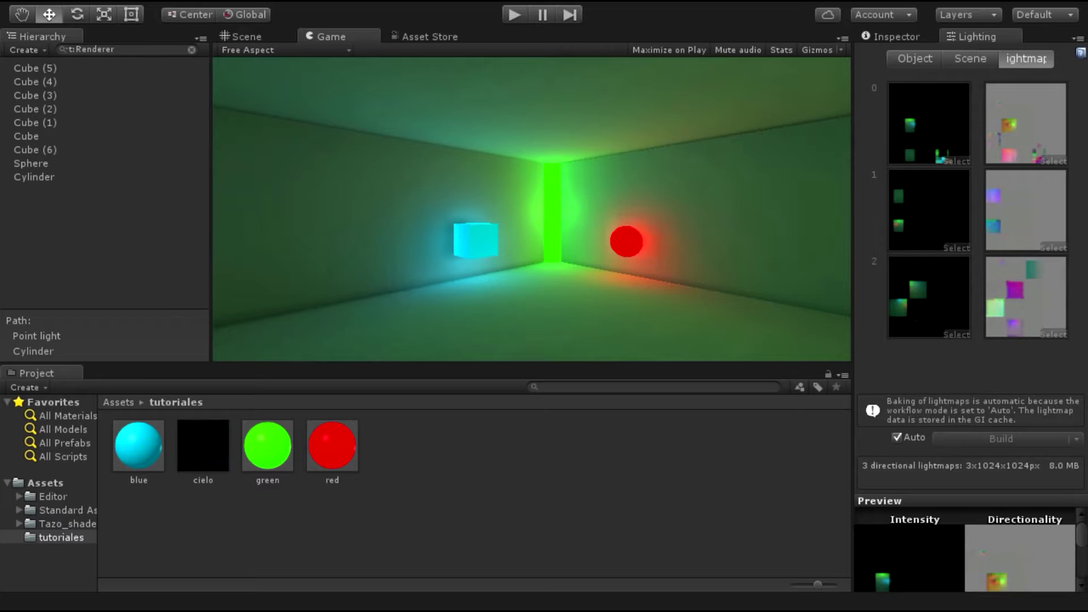
# Step: Scroll through the lightmap previews and compare the Scene and Game views
pyautogui.scroll(-2, 965, 550)
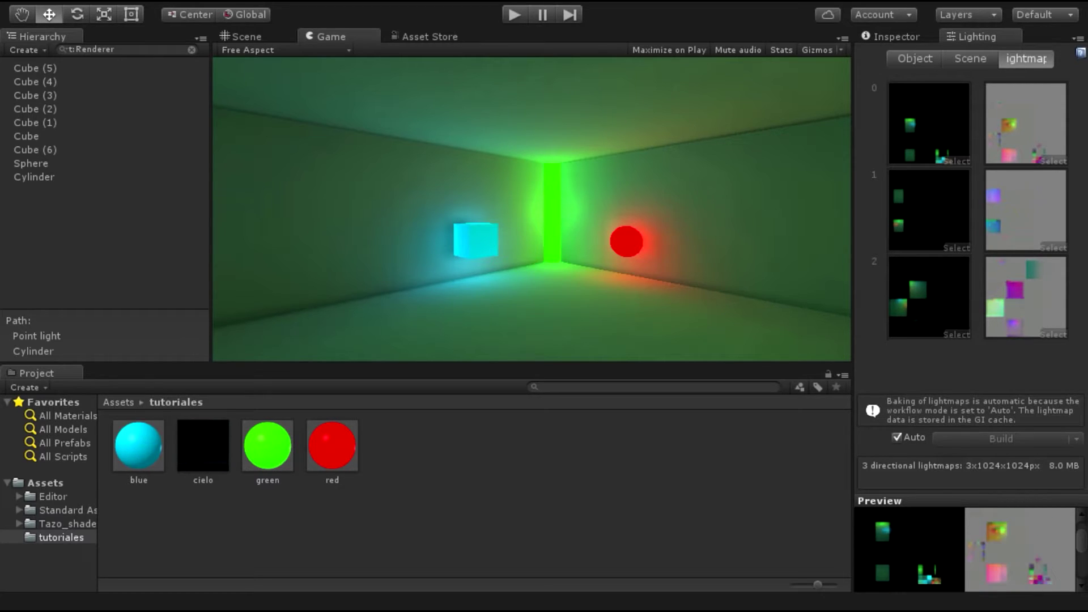
pyautogui.scroll(2, 966, 550)
pyautogui.scroll(-2, 965, 550)
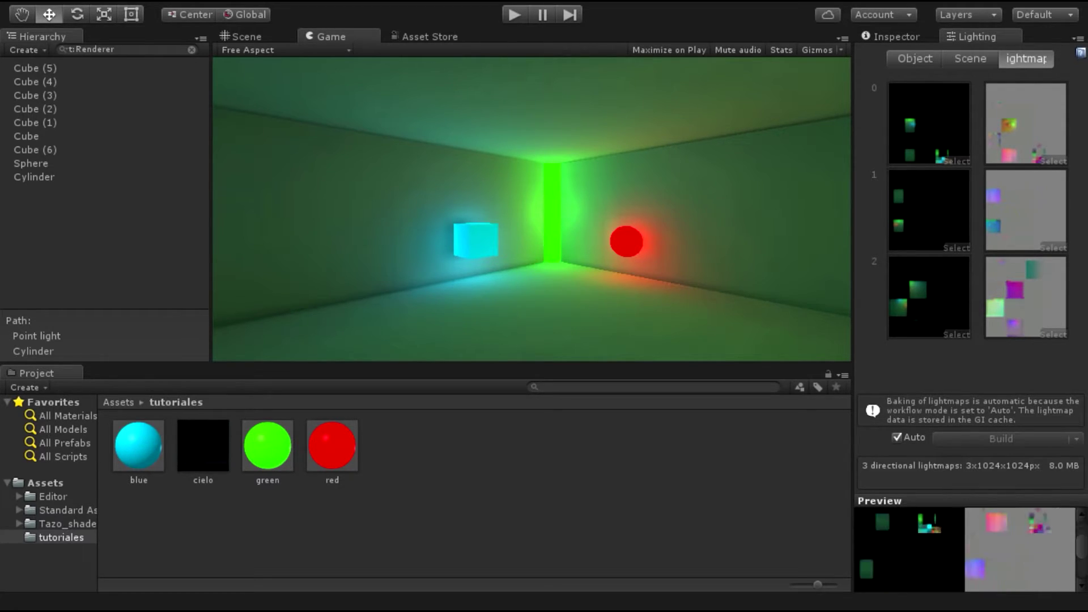
pyautogui.scroll(2, 965, 549)
pyautogui.scroll(-2, 966, 549)
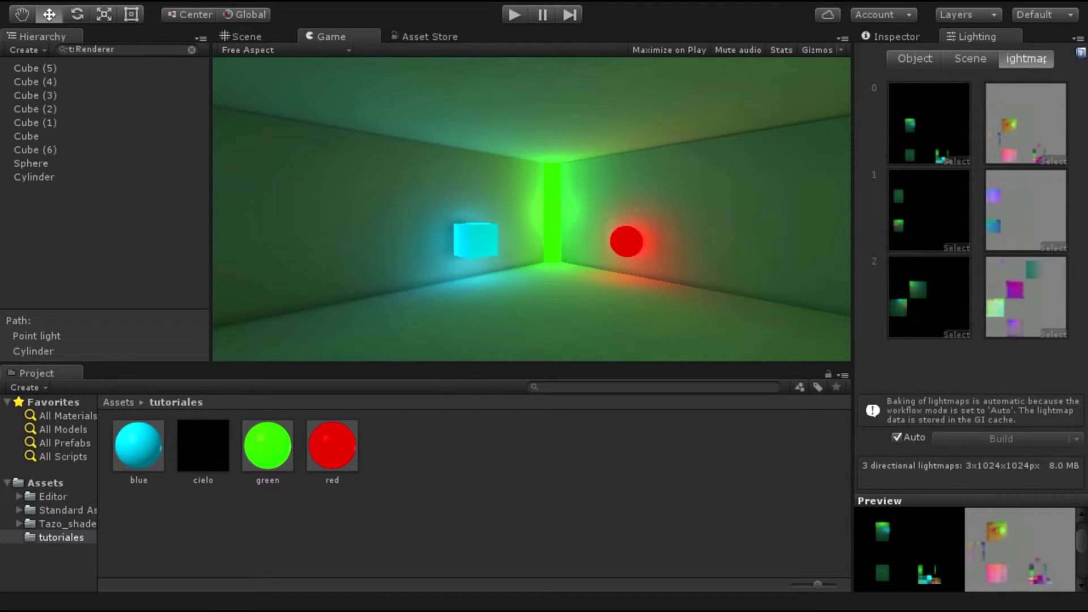
pyautogui.scroll(-2, 965, 549)
pyautogui.scroll(-2, 965, 549)
pyautogui.scroll(-1, 966, 550)
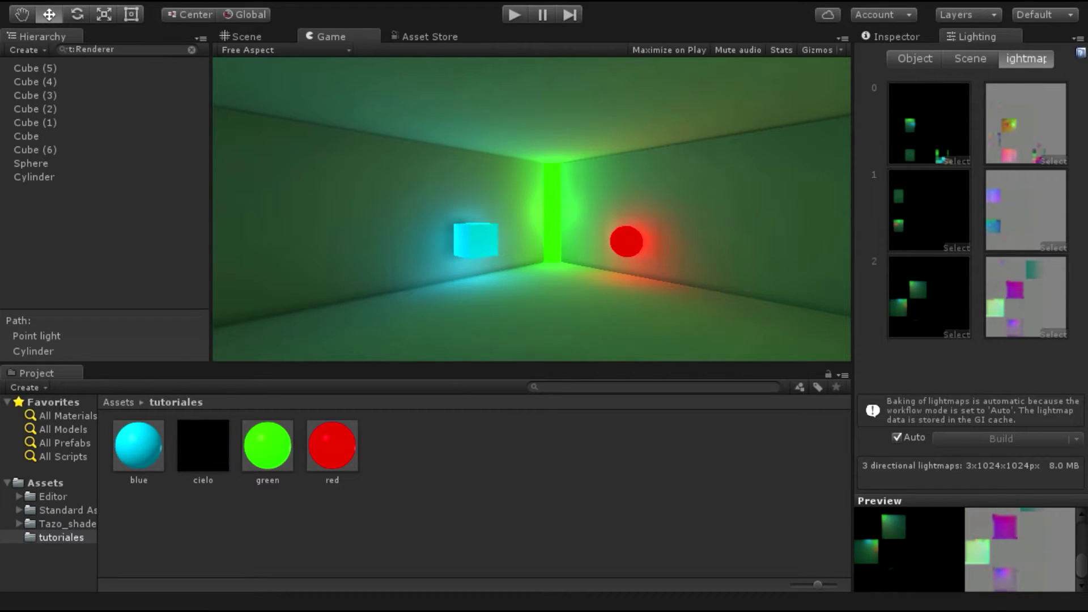
pyautogui.hotkey('ctrl', '1')
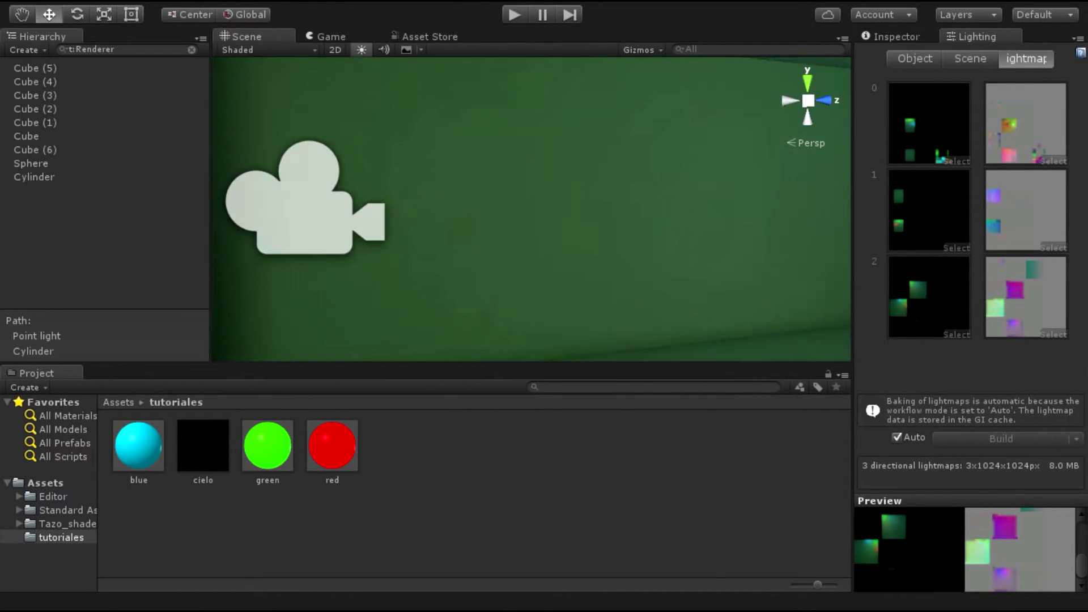
pyautogui.hotkey('ctrl', '2')
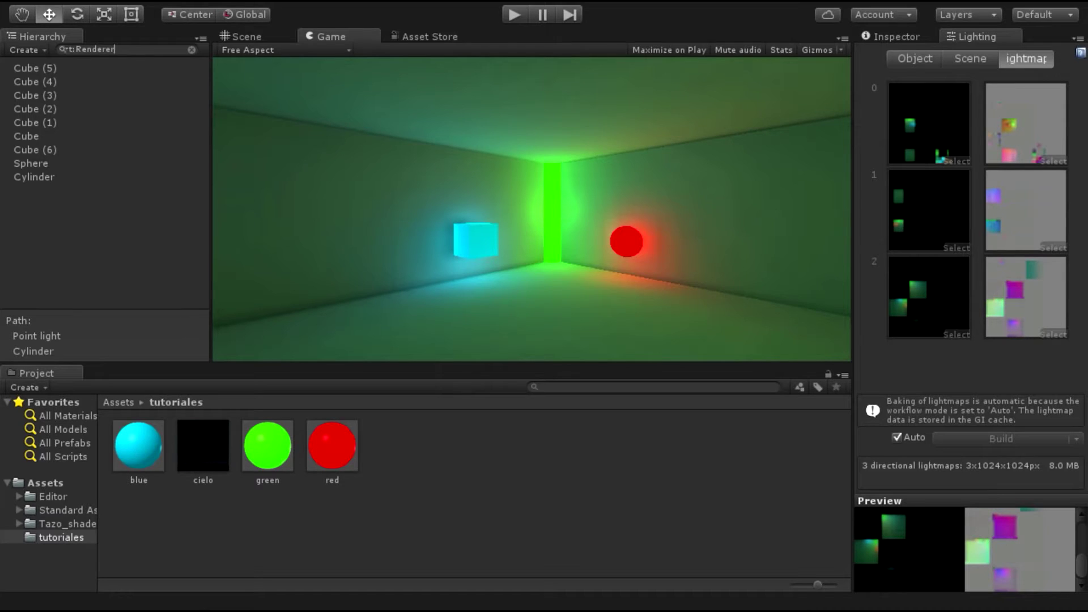
# Step: Clear the hierarchy search filter and show the green point light's properties
pyautogui.hotkey('ctrl', 'f')
pyautogui.press('BackSpace')
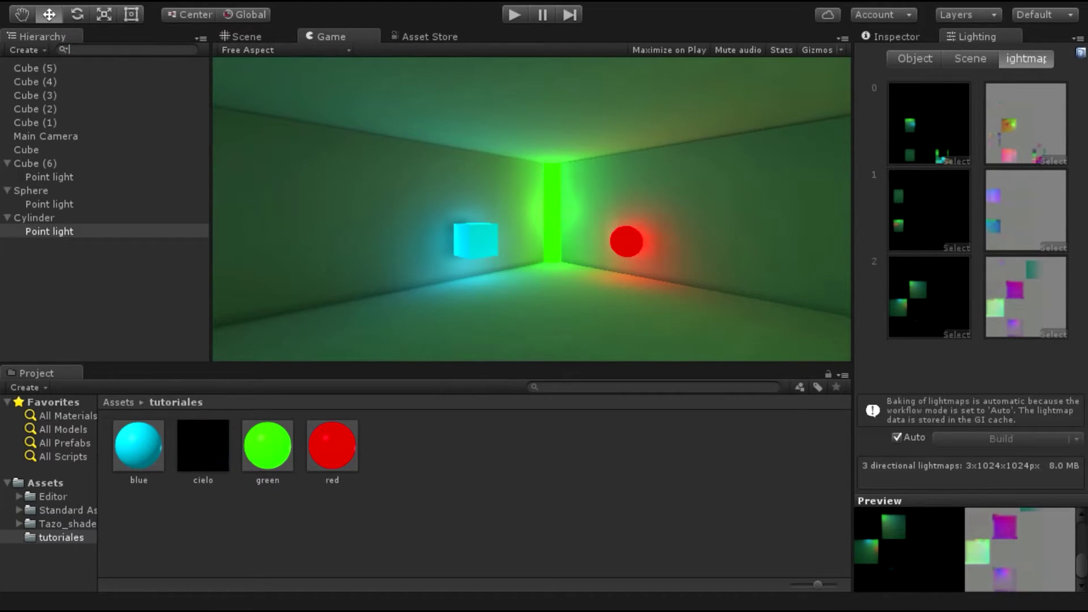
pyautogui.hotkey('ctrl', '3')
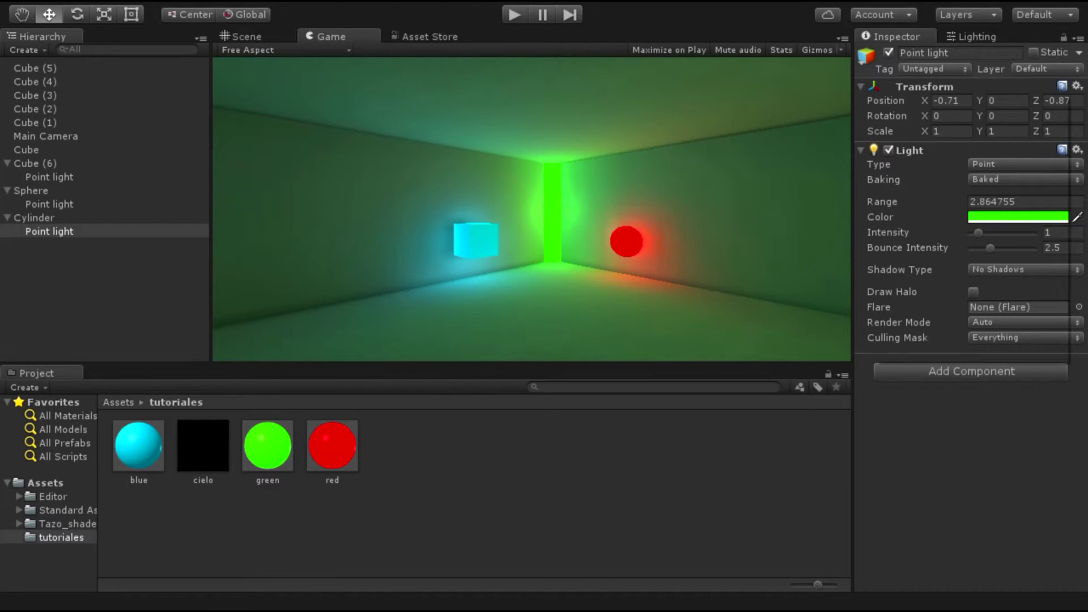
# Step: Add the Bloom (Optimized) image effect to the cylinder's green point light
pyautogui.hotkey('ctrl', 'shift', 'a')
pyautogui.press('Down')
pyautogui.press('Down')
pyautogui.press('Down')
pyautogui.press('Down')
pyautogui.press('Down')
pyautogui.press('Right')
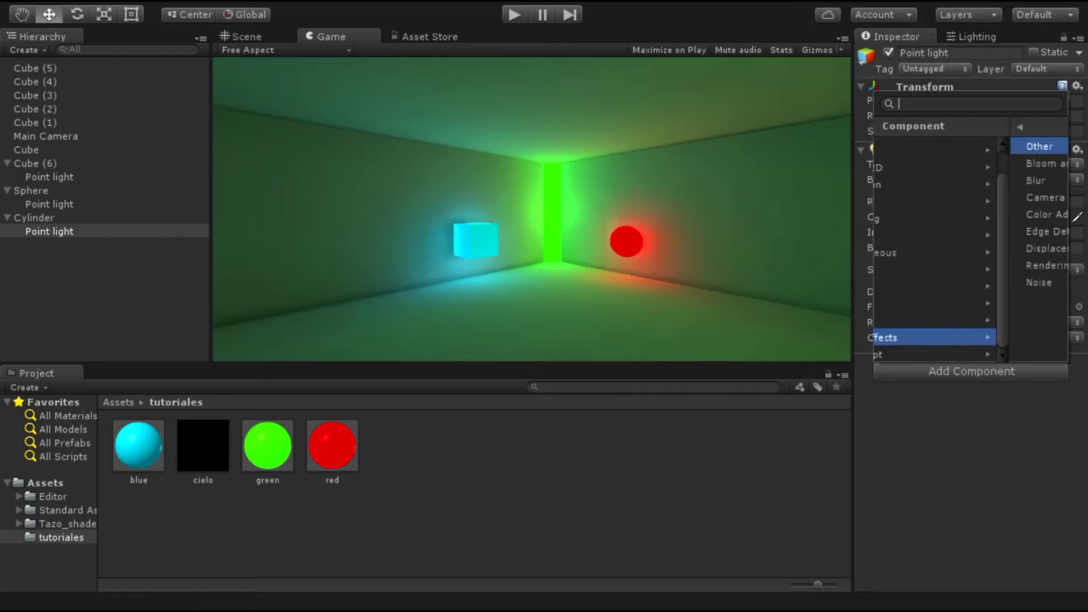
pyautogui.press('Up')
pyautogui.press('Up')
pyautogui.press('Up')
pyautogui.press('Up')
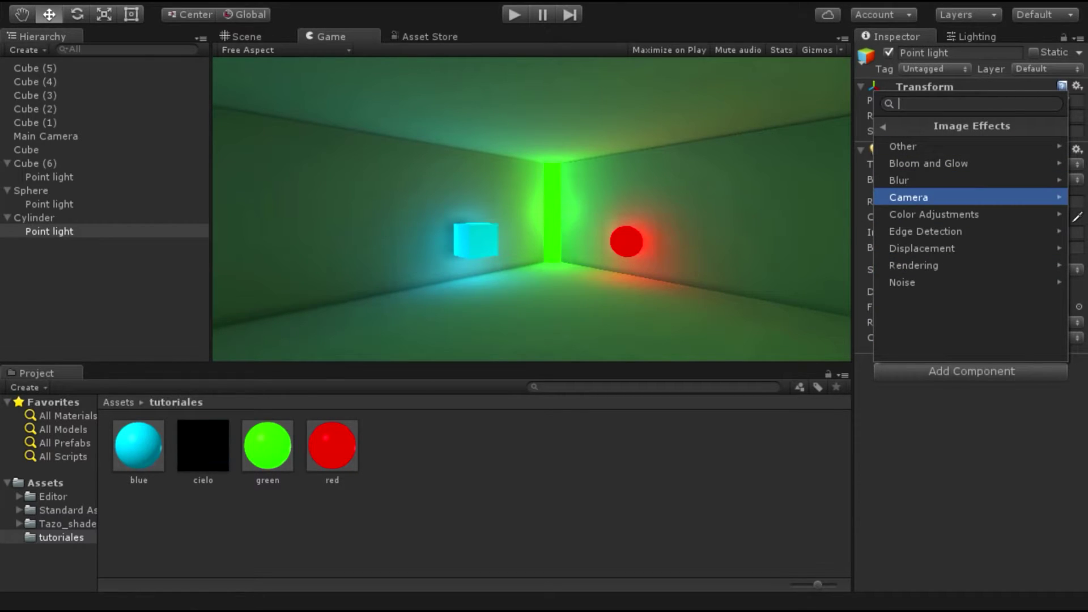
pyautogui.press('Right')
pyautogui.press('Down')
pyautogui.press('Up')
pyautogui.press('Left')
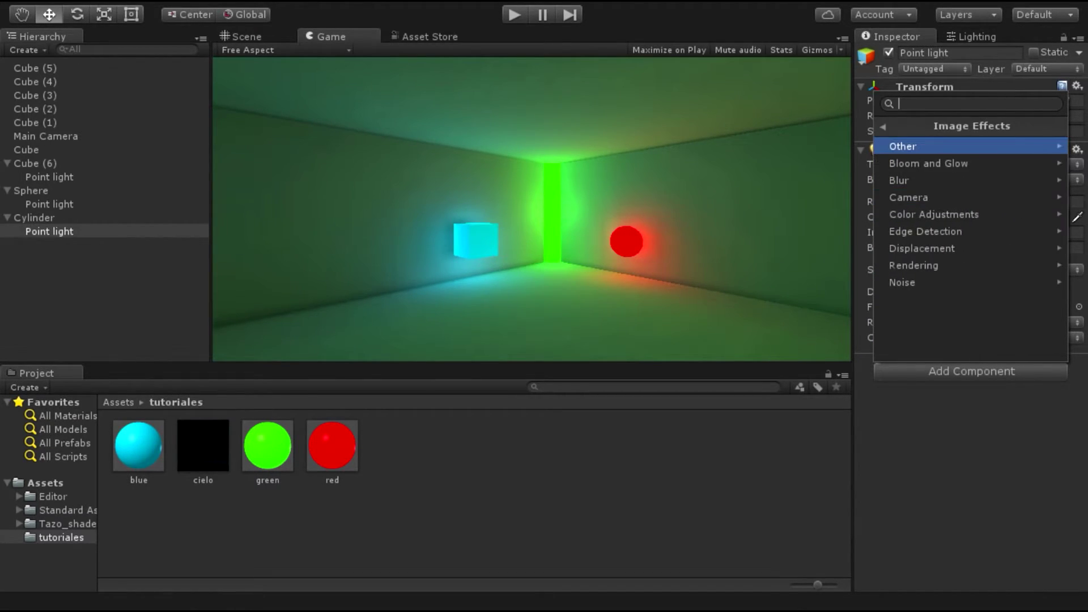
pyautogui.press('Down')
pyautogui.press('Right')
pyautogui.press('Down')
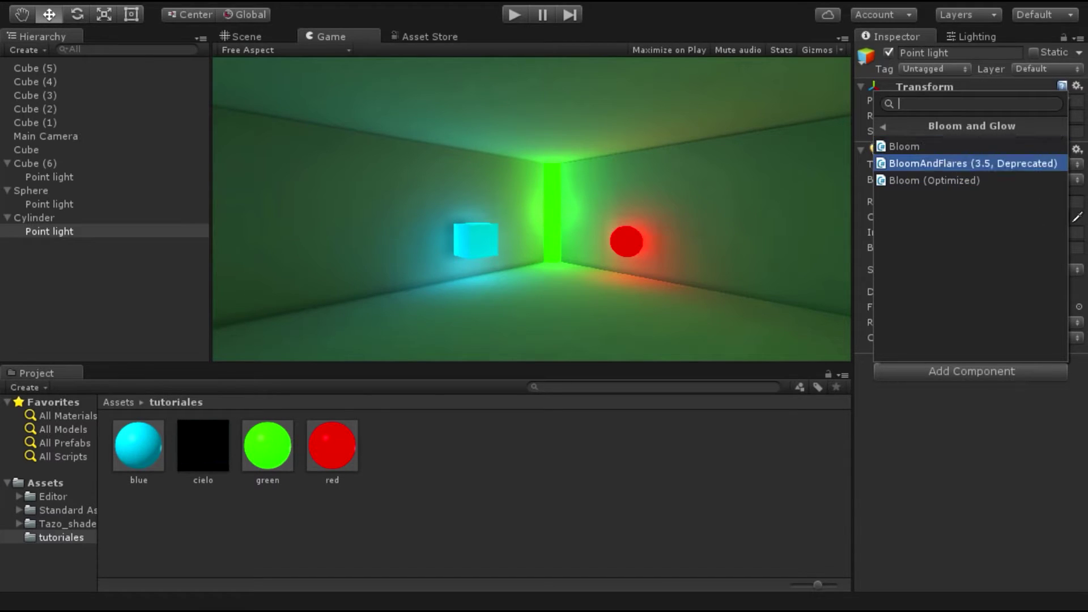
pyautogui.press('Up')
pyautogui.press('Down')
pyautogui.press('Down')
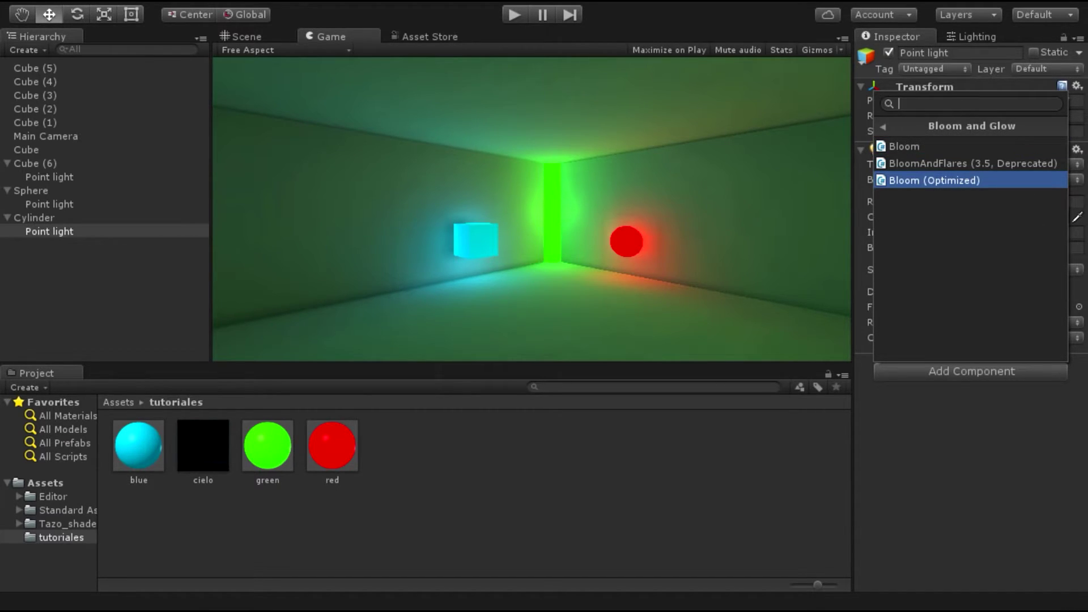
pyautogui.press('Escape')
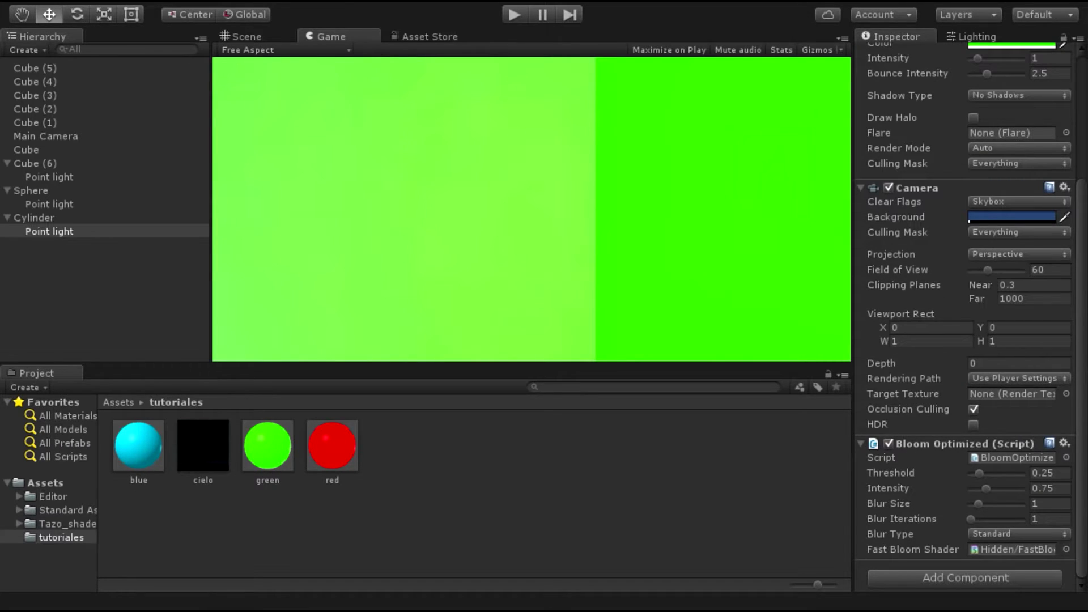
# Step: Lower the bloom threshold and intensity, then remove the Bloom Optimized component
pyautogui.moveTo(979, 473)
pyautogui.mouseDown()
pyautogui.moveTo(971, 503)
pyautogui.moveTo(981, 488)
pyautogui.moveTo(971, 488)
pyautogui.mouseUp()
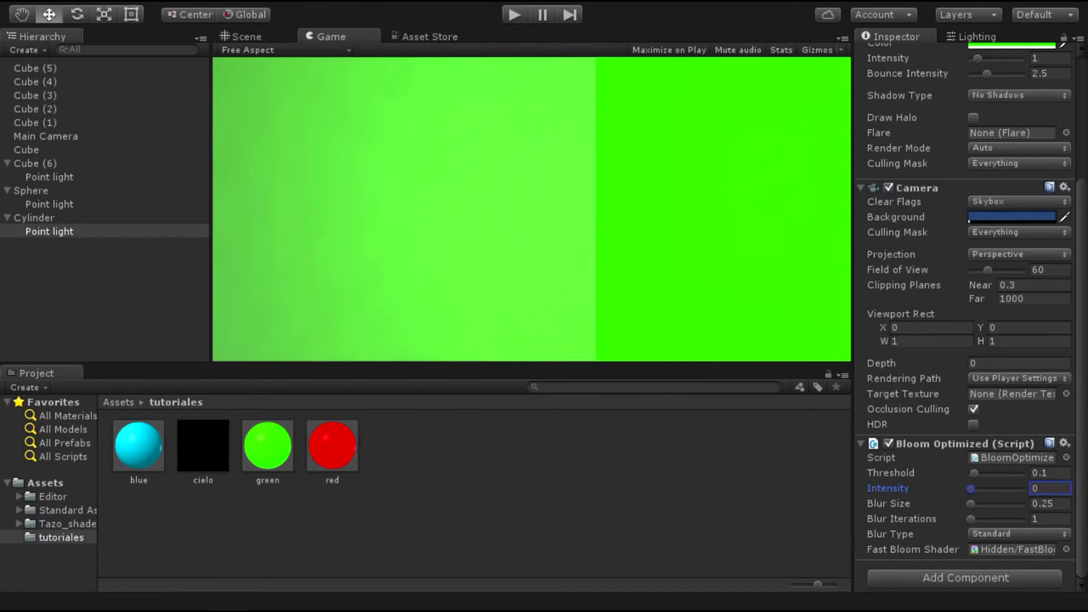
pyautogui.click(971, 520)
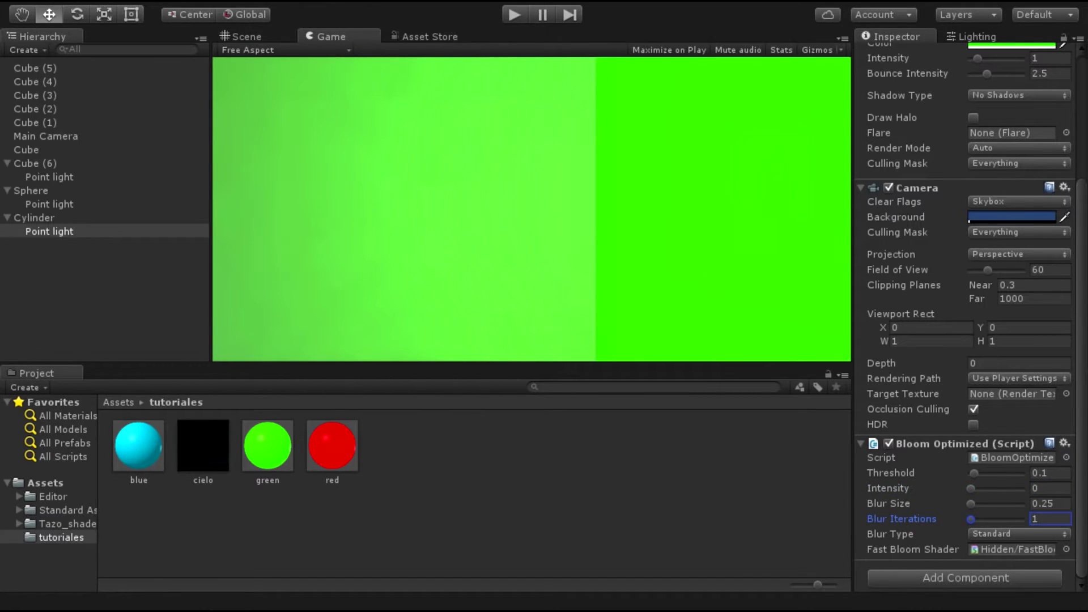
pyautogui.click(1065, 443)
# Step: Finish removing the Bloom Optimized effect, then frame the sphere's red point light in the Scene view
pyautogui.click(930, 319)
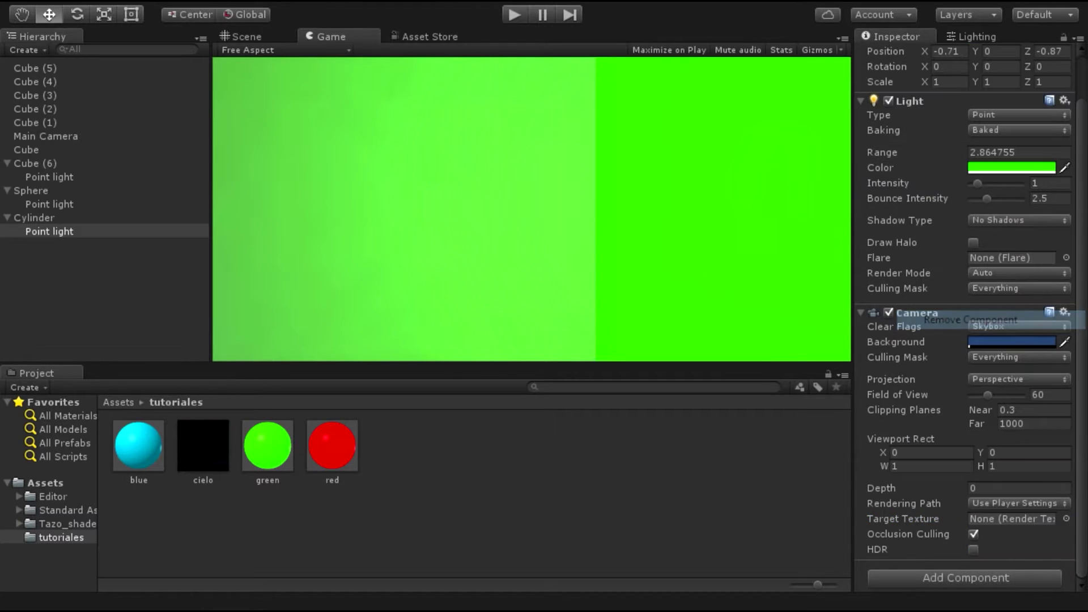
pyautogui.scroll(3, 970, 316)
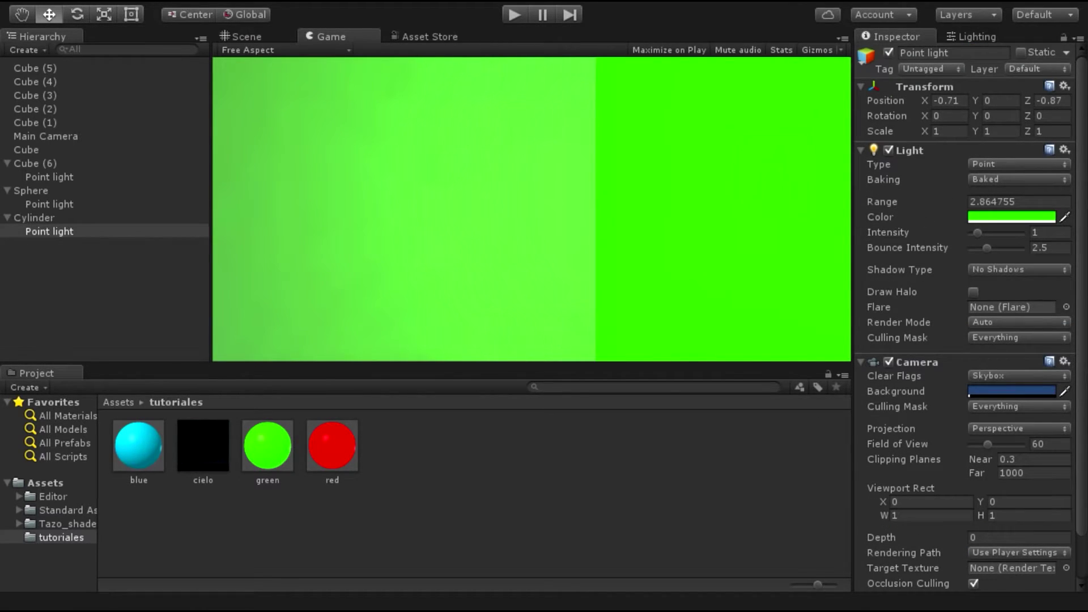
pyautogui.scroll(-2, 901, 295)
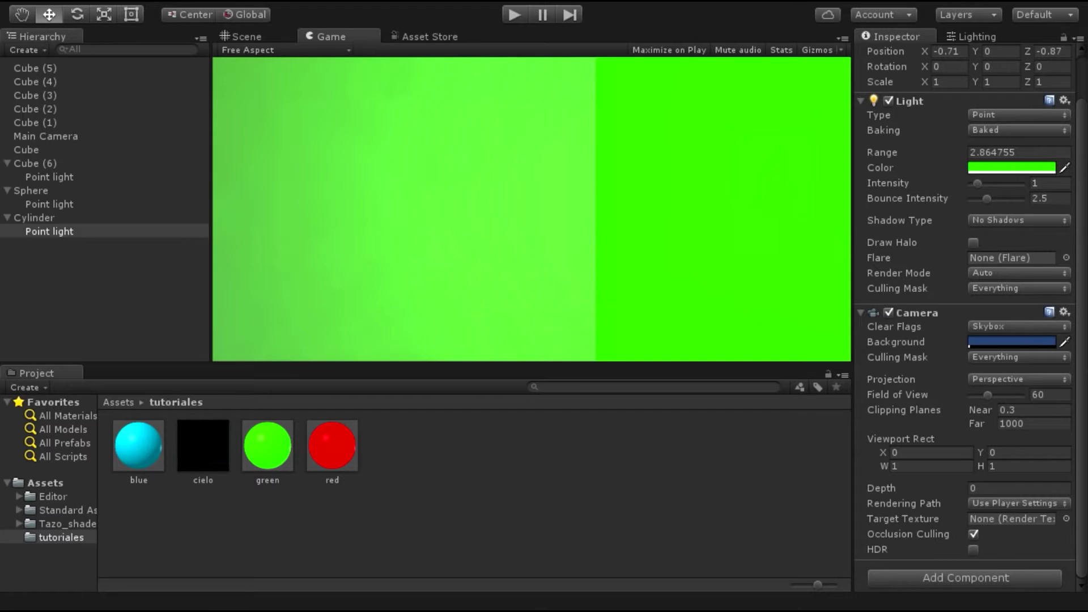
pyautogui.click(50, 204)
pyautogui.hotkey('ctrl', '1')
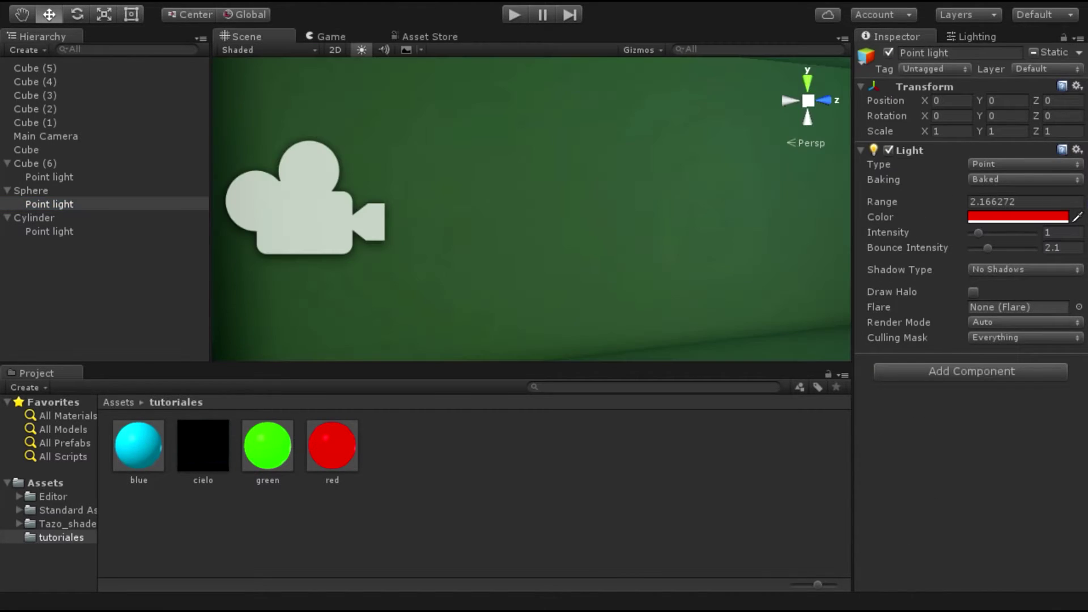
pyautogui.keyDown('alt'); pyautogui.moveTo(532, 209); pyautogui.dragTo(609, 262); pyautogui.keyUp('alt')
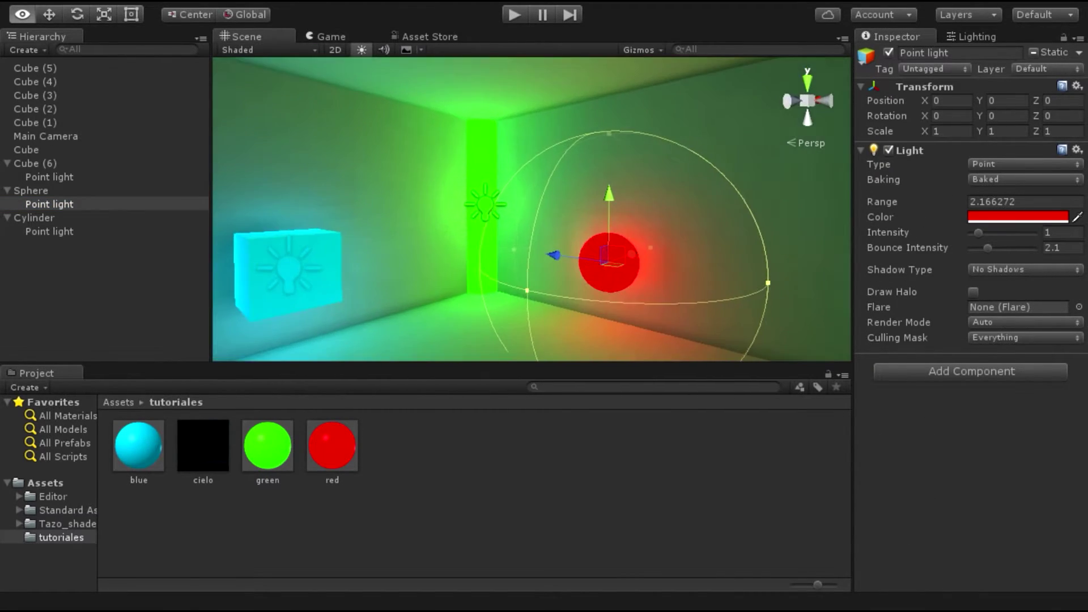
# Step: Remove the Bloom Optimized and Camera components from the cylinder's green point light
pyautogui.doubleClick(49, 231)
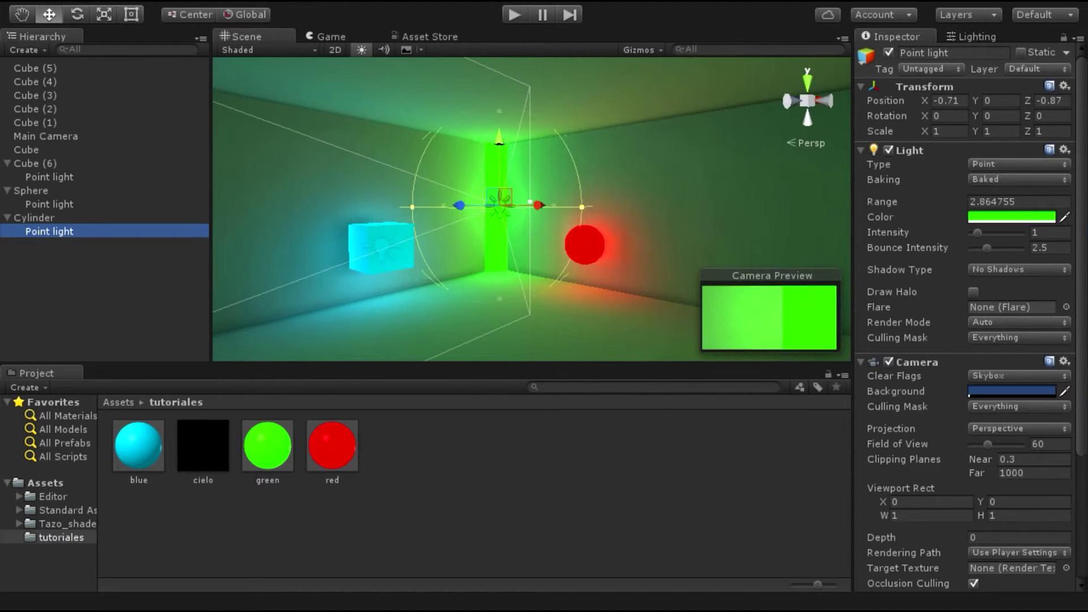
pyautogui.keyDown('alt'); pyautogui.moveTo(510, 227); pyautogui.dragTo(567, 232); pyautogui.keyUp('alt')
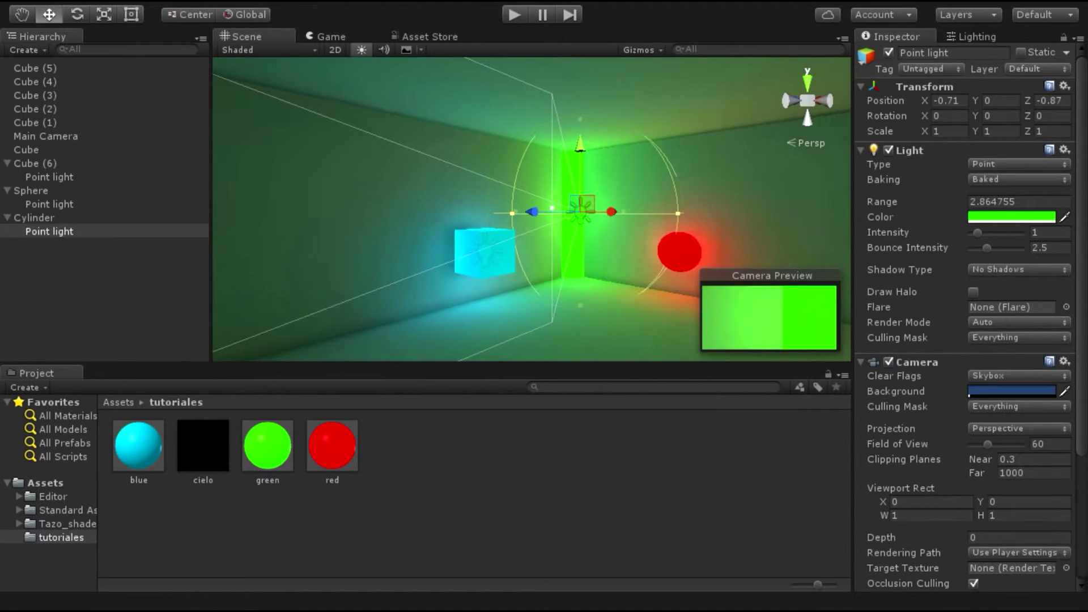
pyautogui.scroll(-5, 964, 340)
pyautogui.click(1064, 442)
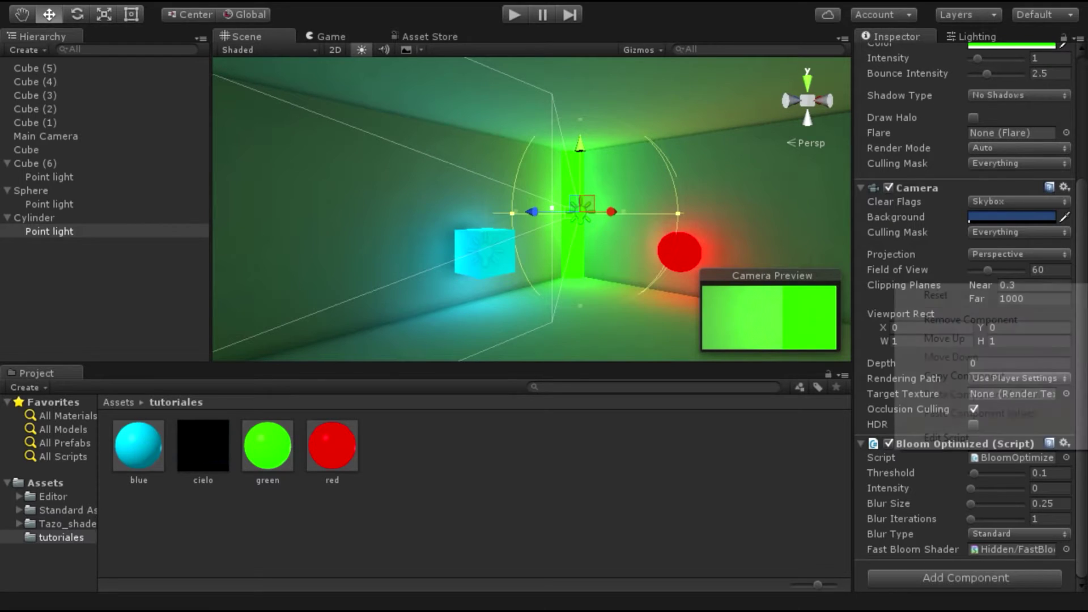
pyautogui.click(972, 320)
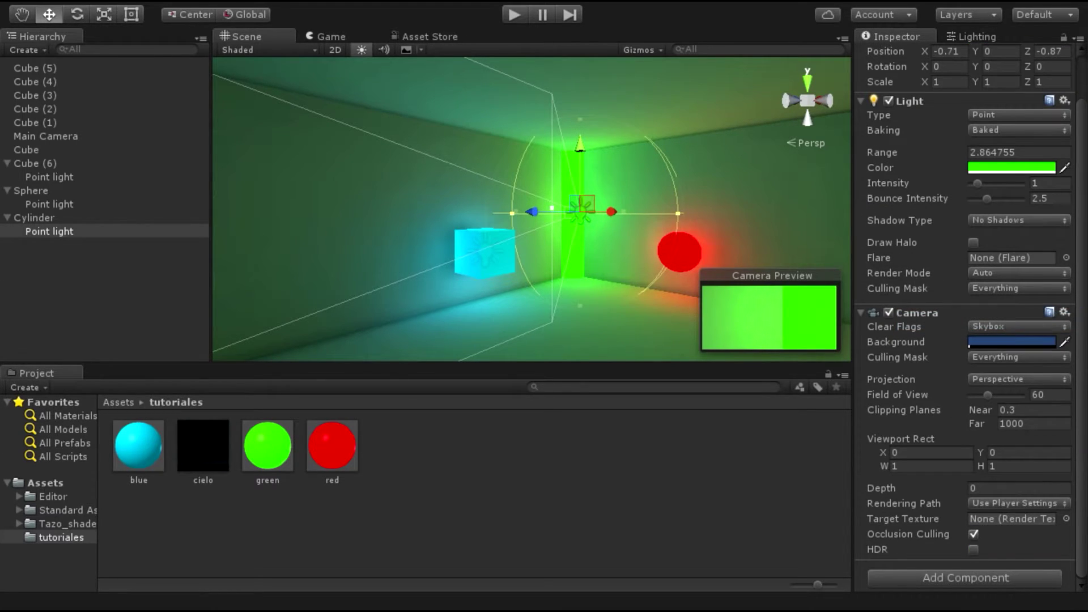
pyautogui.click(1064, 311)
pyautogui.click(971, 354)
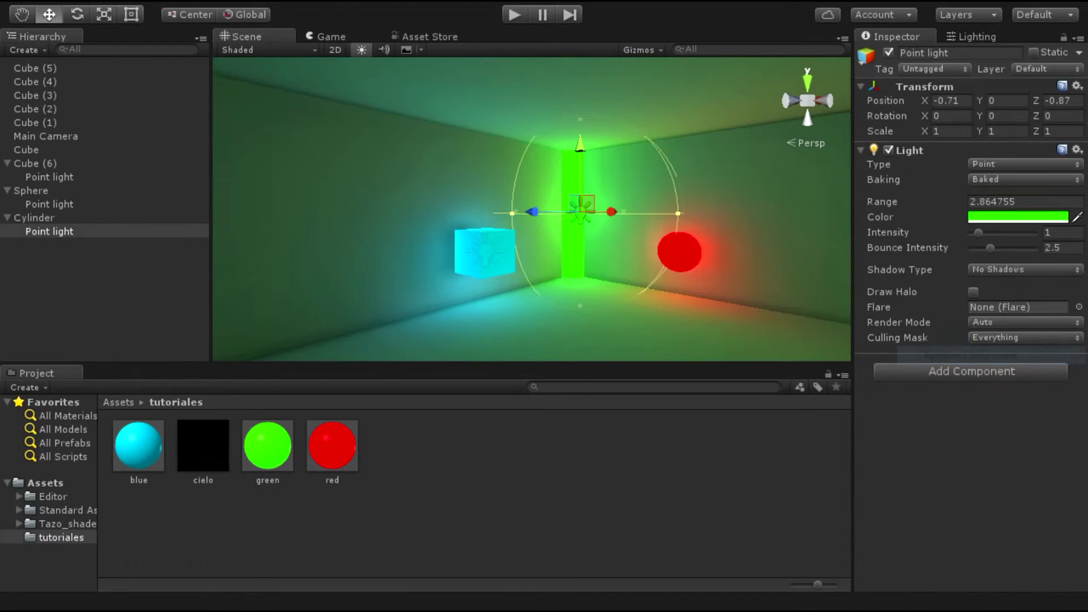
# Step: Add Image Effects > Bloom and Glow > Bloom (Optimized) to the Main Camera
pyautogui.click(45, 136)
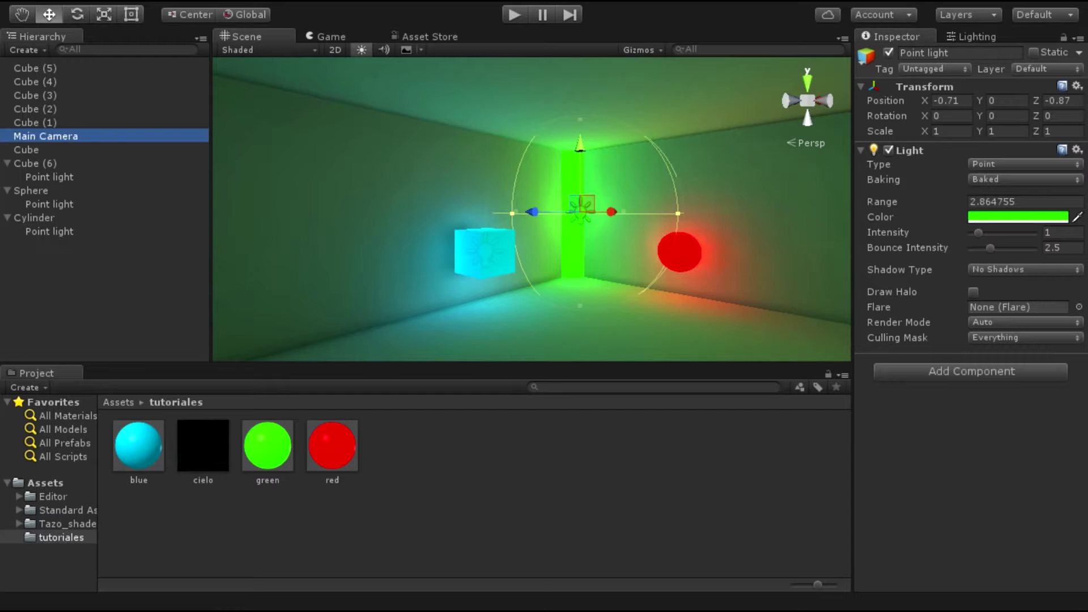
pyautogui.click(971, 464)
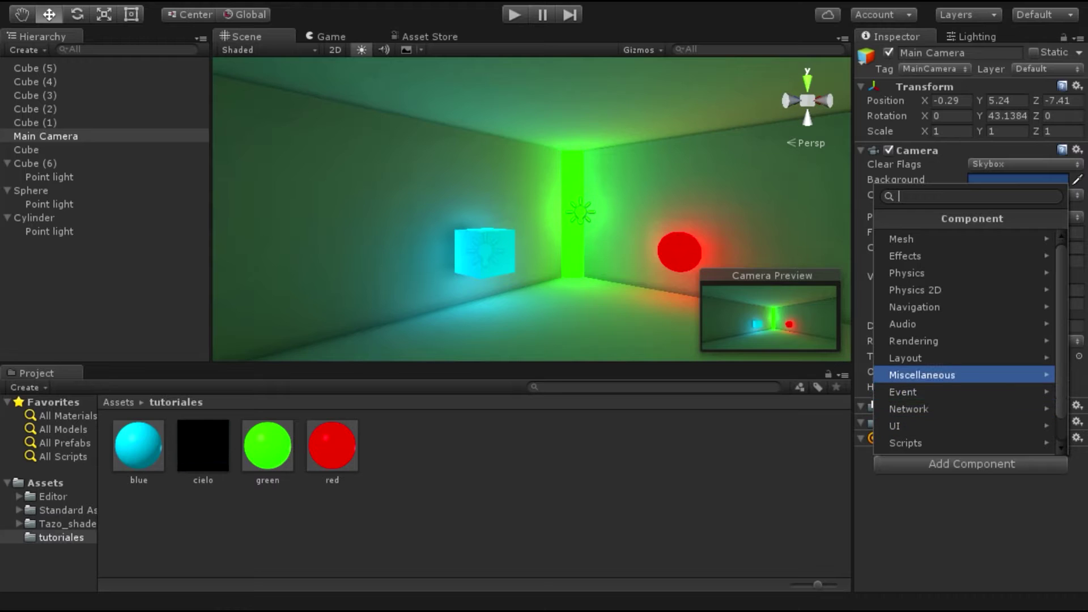
pyautogui.scroll(-1, 964, 358)
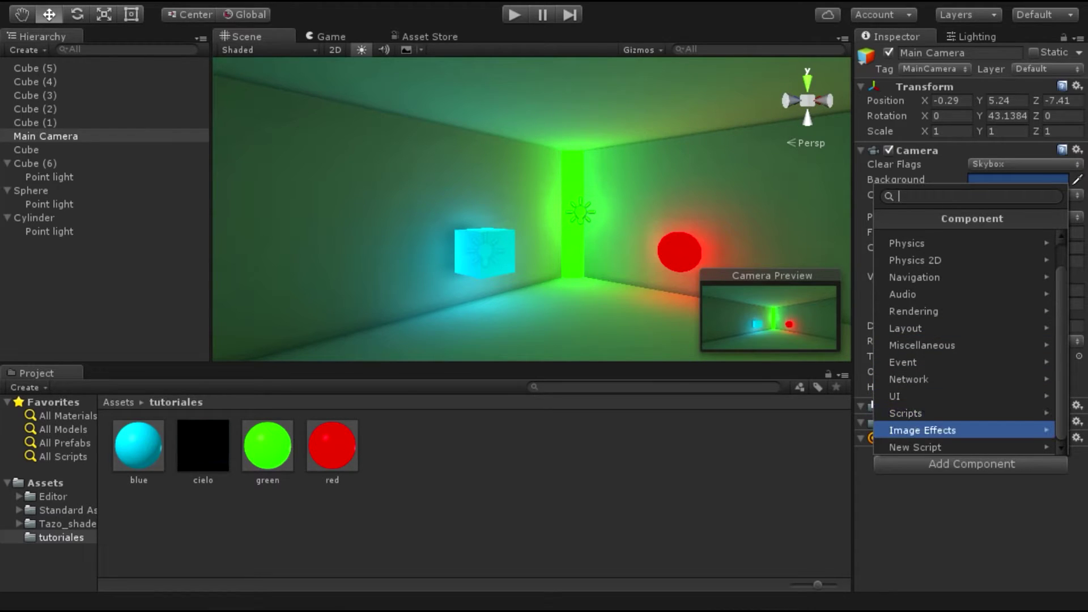
pyautogui.click(922, 430)
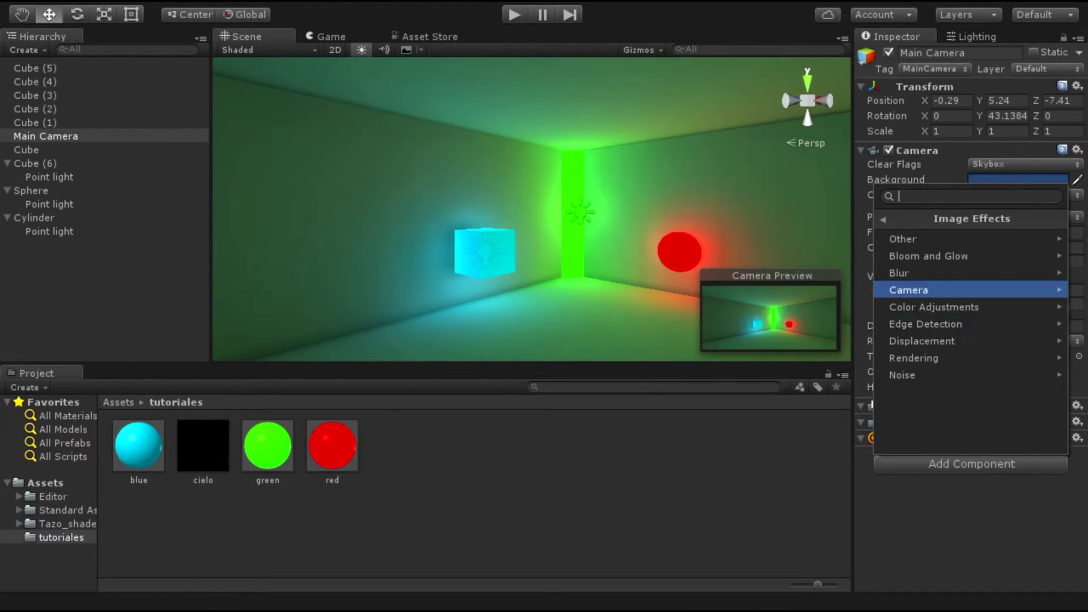
pyautogui.click(913, 273)
pyautogui.click(968, 219)
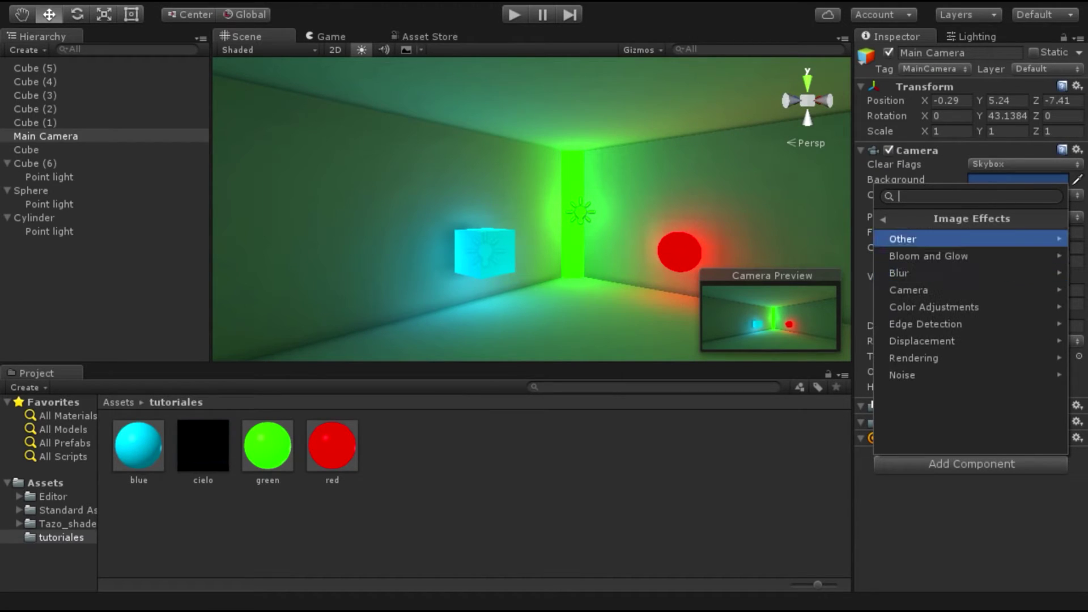
pyautogui.click(912, 256)
pyautogui.click(1055, 270)
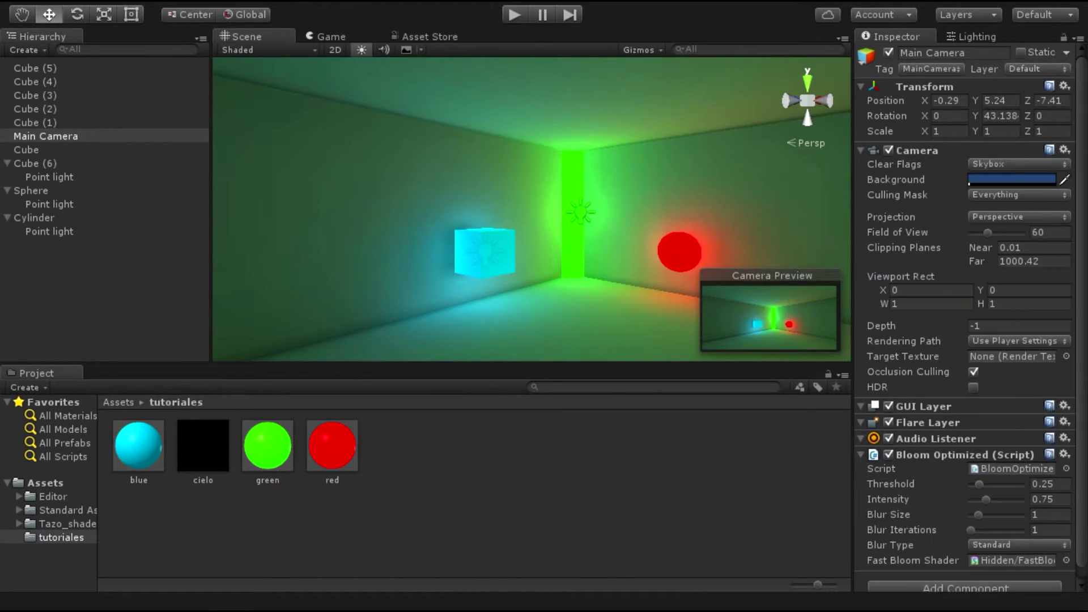
# Step: Preview the Game view and tune bloom to threshold 0.28, intensity 0.46, blur size 1.35
pyautogui.hotkey('ctrl', '2')
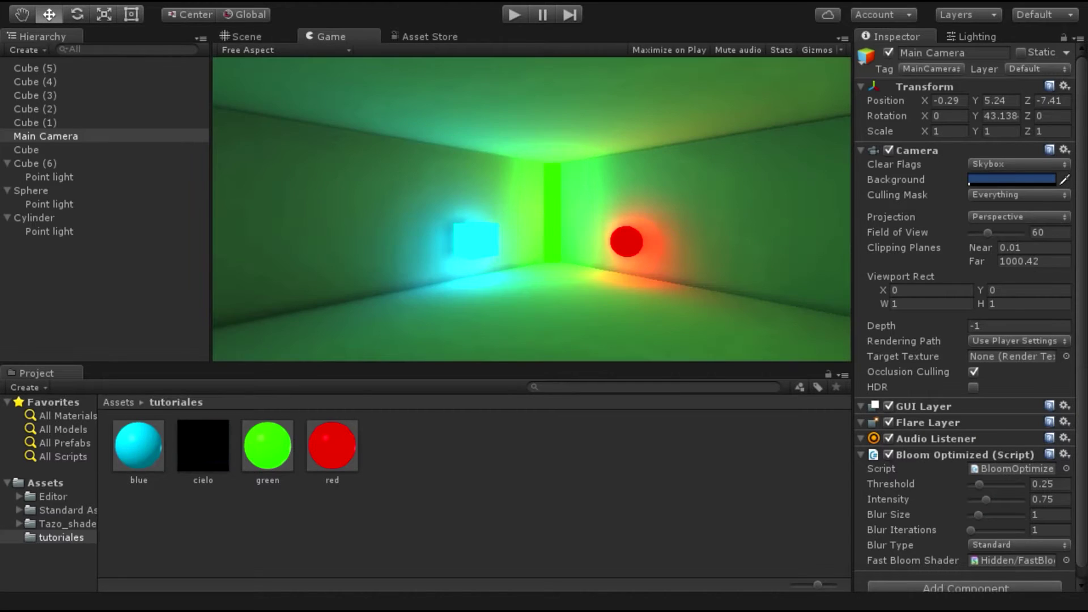
pyautogui.scroll(-1, 967, 317)
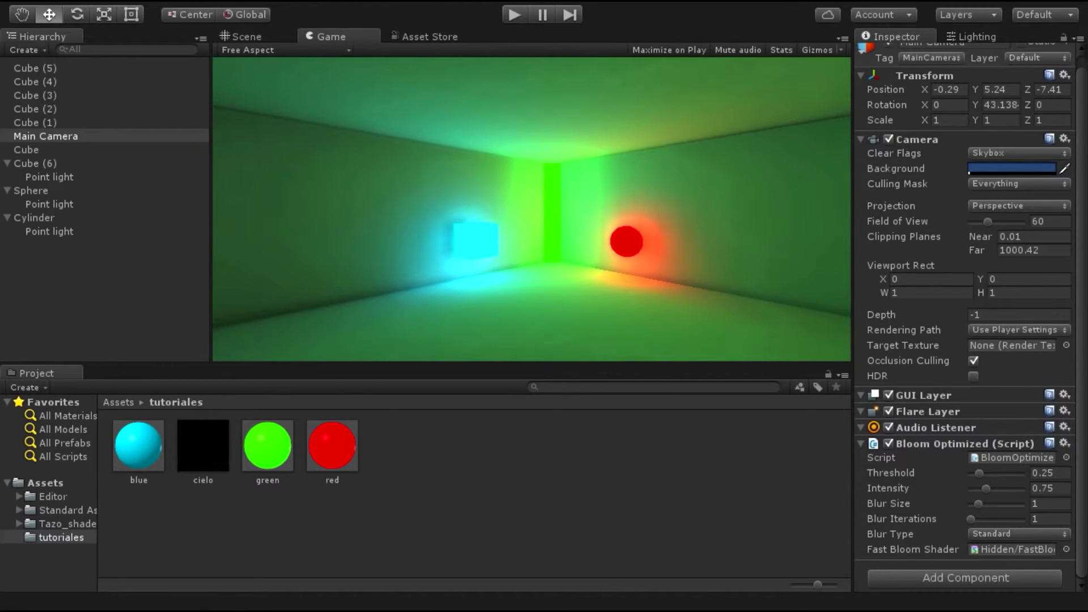
pyautogui.moveTo(980, 474); pyautogui.dragTo(974, 473)
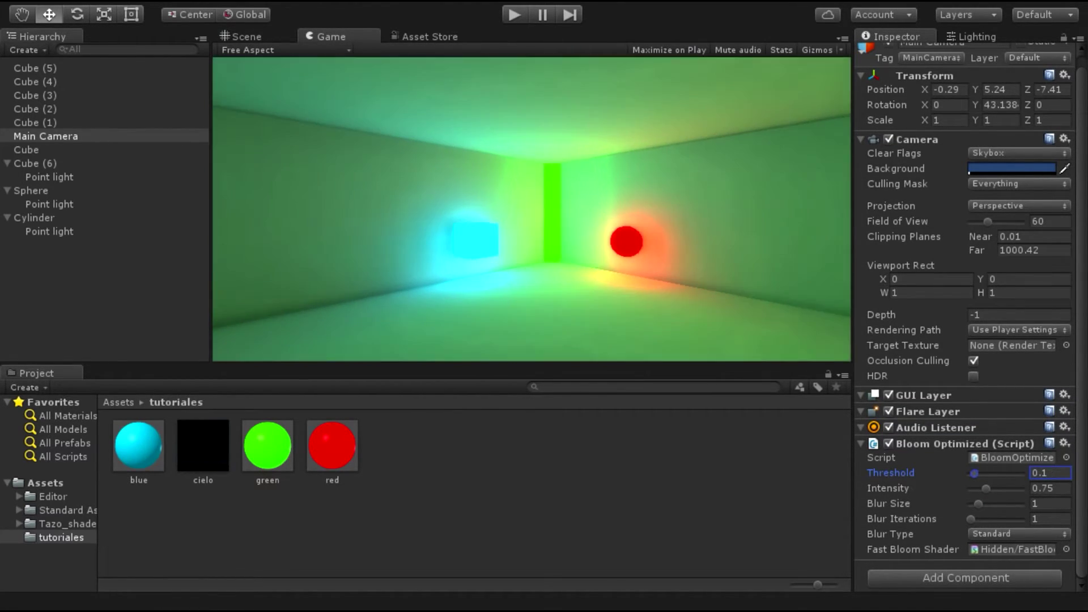
pyautogui.moveTo(974, 474); pyautogui.dragTo(982, 504)
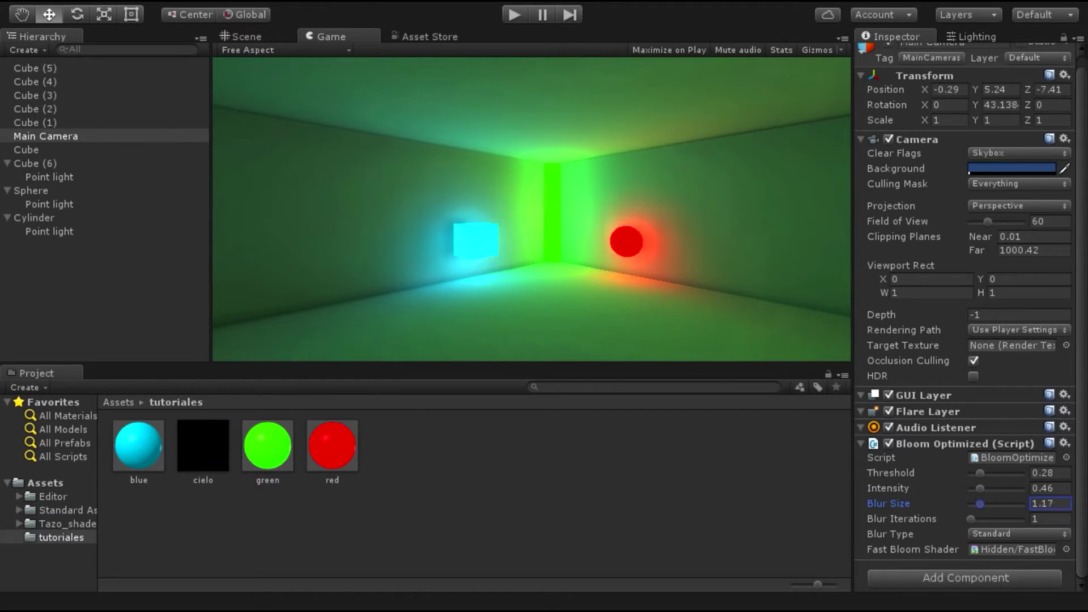
pyautogui.click(971, 519)
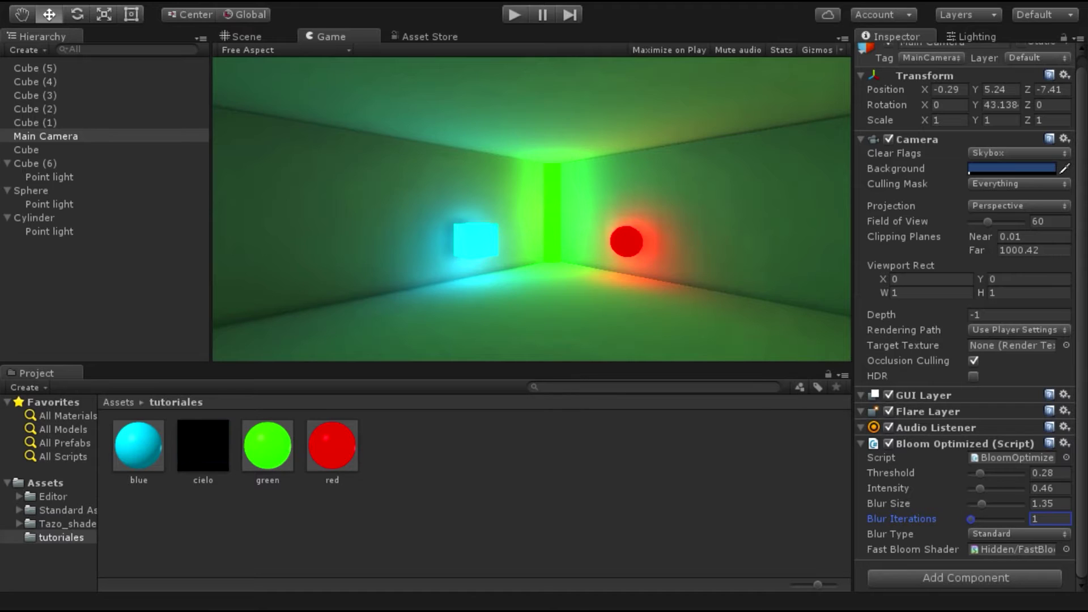
pyautogui.hotkey('ctrl', '1')
# Step: Frame the Main Camera in the Scene view and delete it
pyautogui.press('f')
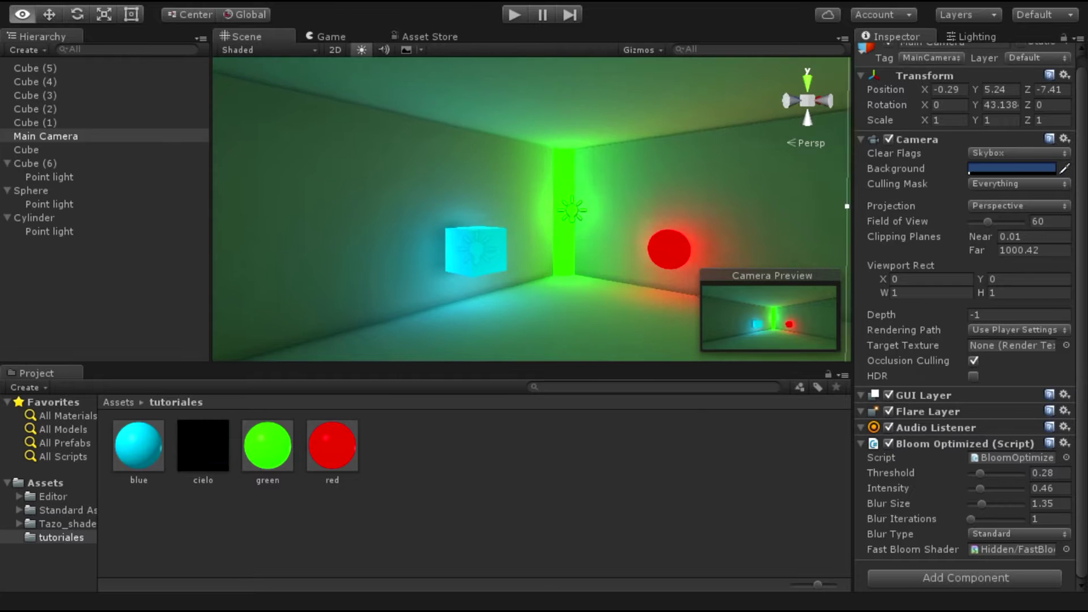
pyautogui.keyDown('alt'); pyautogui.moveTo(531, 208); pyautogui.dragTo(590, 209); pyautogui.keyUp('alt')
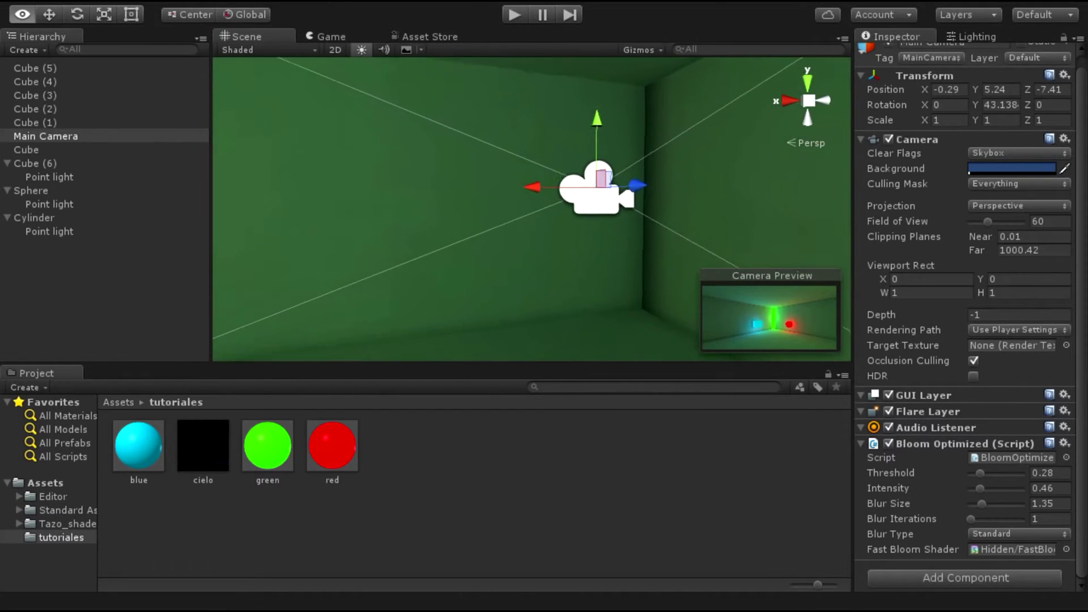
pyautogui.moveTo(531, 209); pyautogui.dragTo(488, 187, button='right')
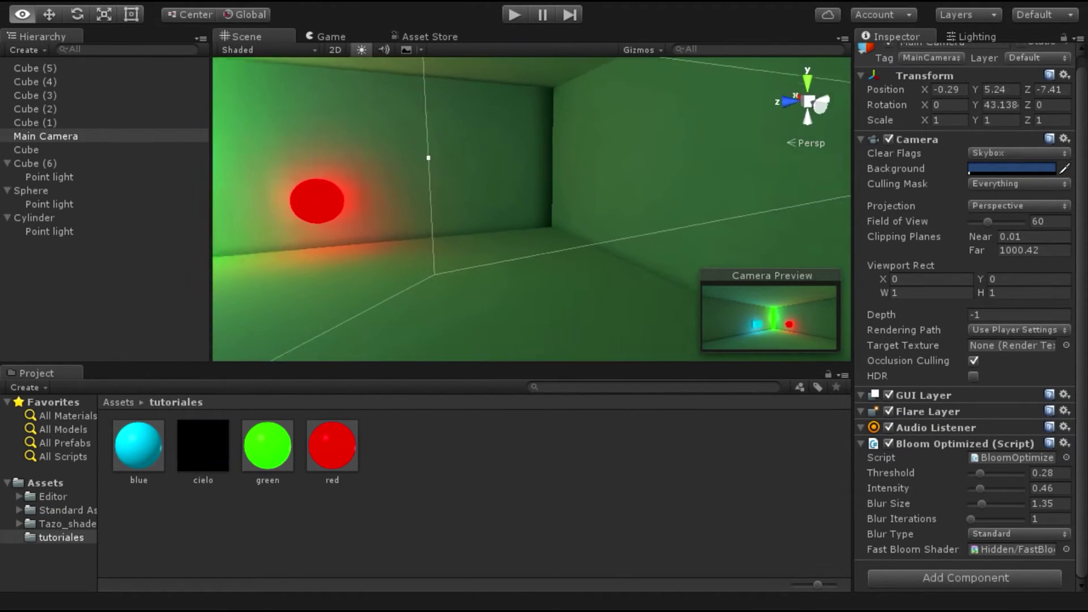
pyautogui.keyDown('alt'); pyautogui.moveTo(532, 209); pyautogui.dragTo(589, 209); pyautogui.keyUp('alt')
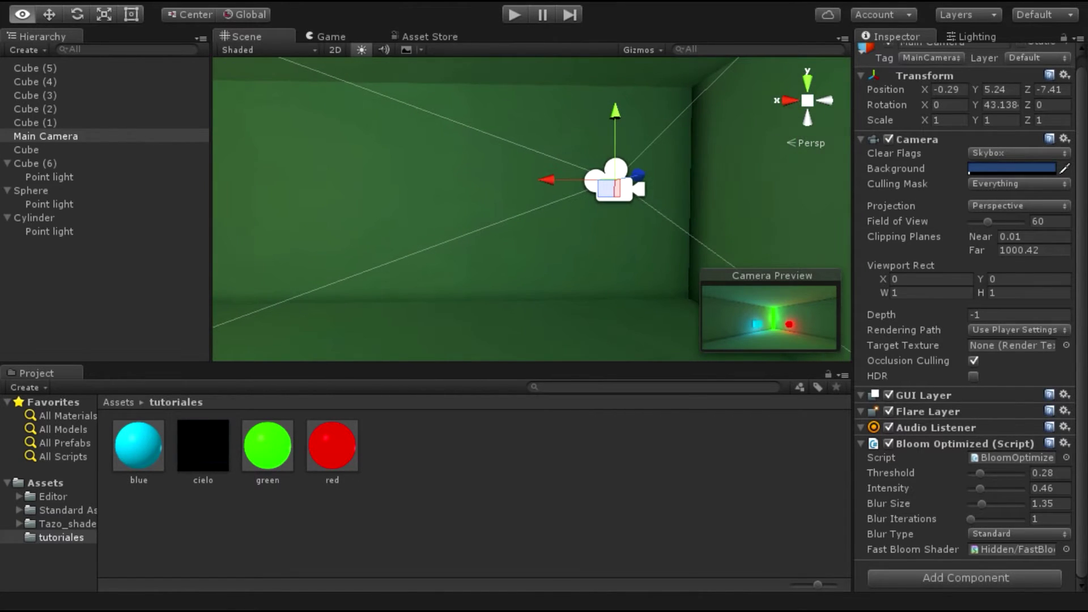
pyautogui.rightClick(78, 136)
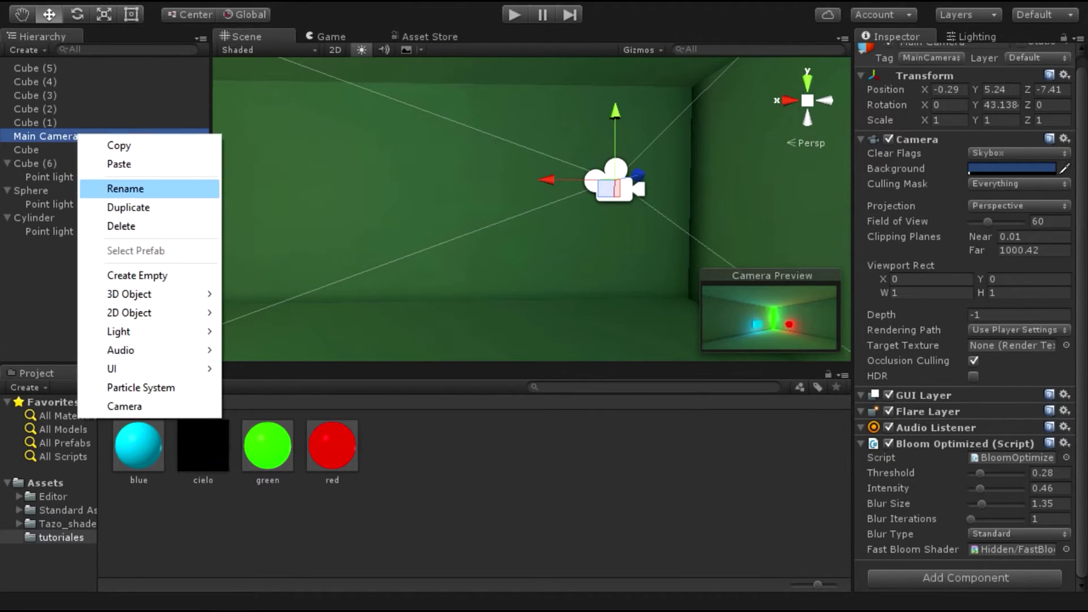
pyautogui.click(108, 225)
# Step: Search the Project for 'fps' and drop the FPSController prefab into the room
pyautogui.moveTo(532, 209); pyautogui.dragTo(510, 204, button='right')
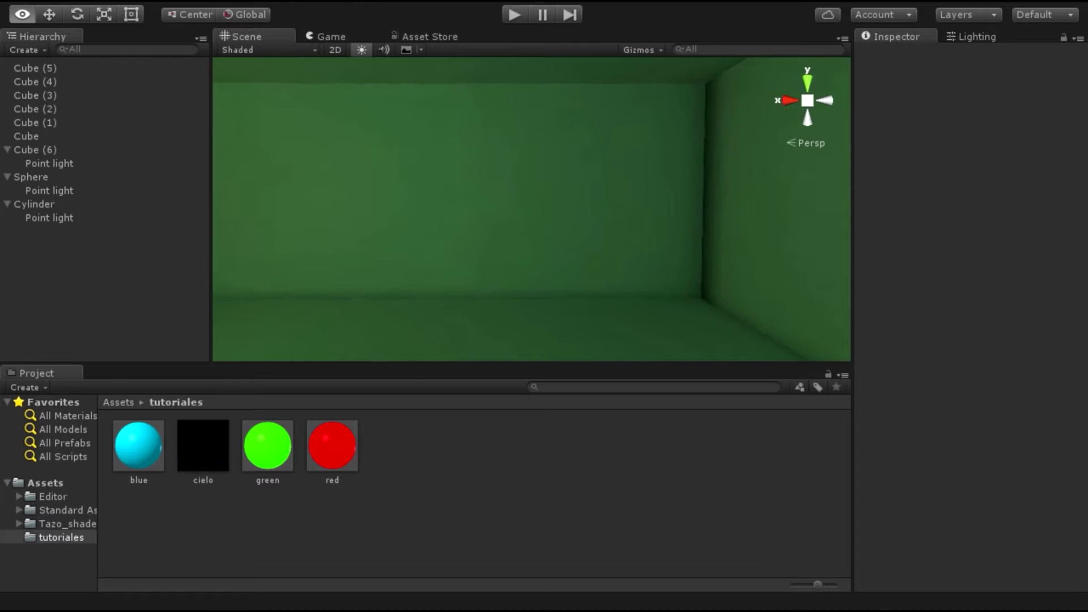
pyautogui.click(540, 386)
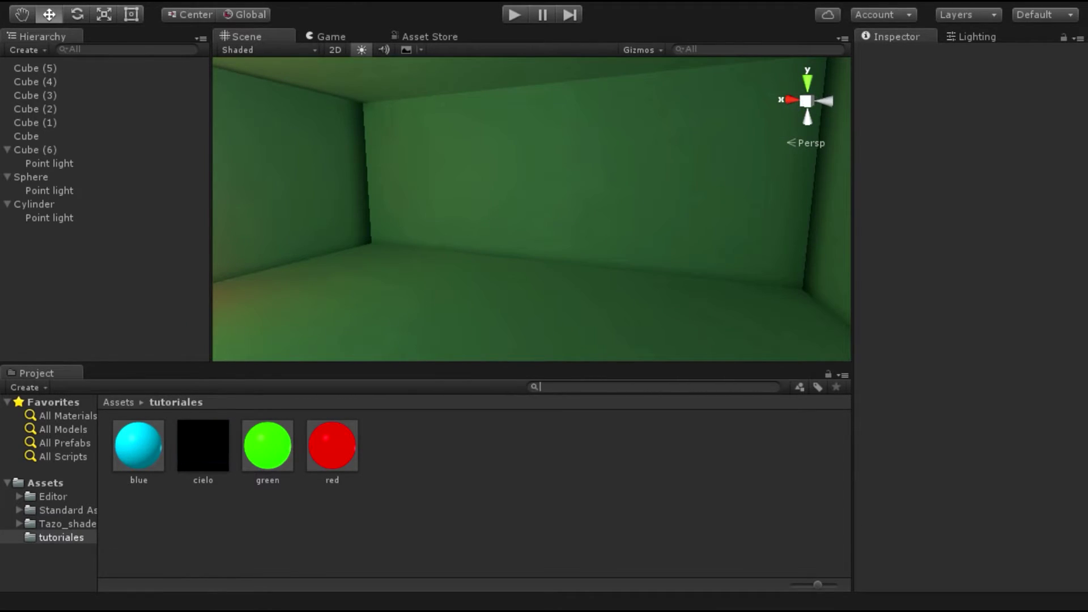
pyautogui.write('fp')
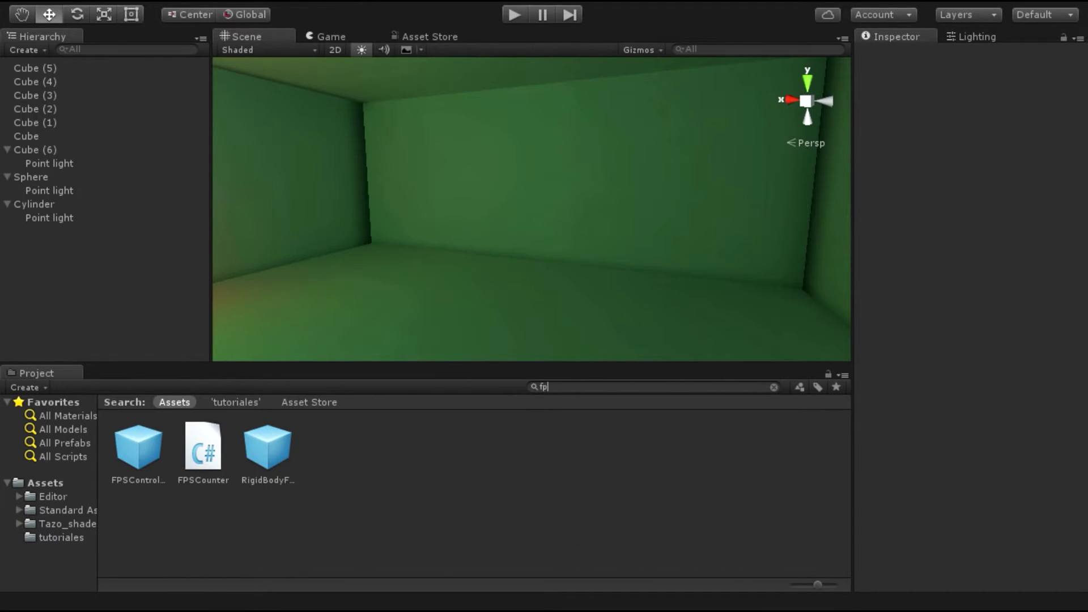
pyautogui.write('s')
pyautogui.click(138, 448)
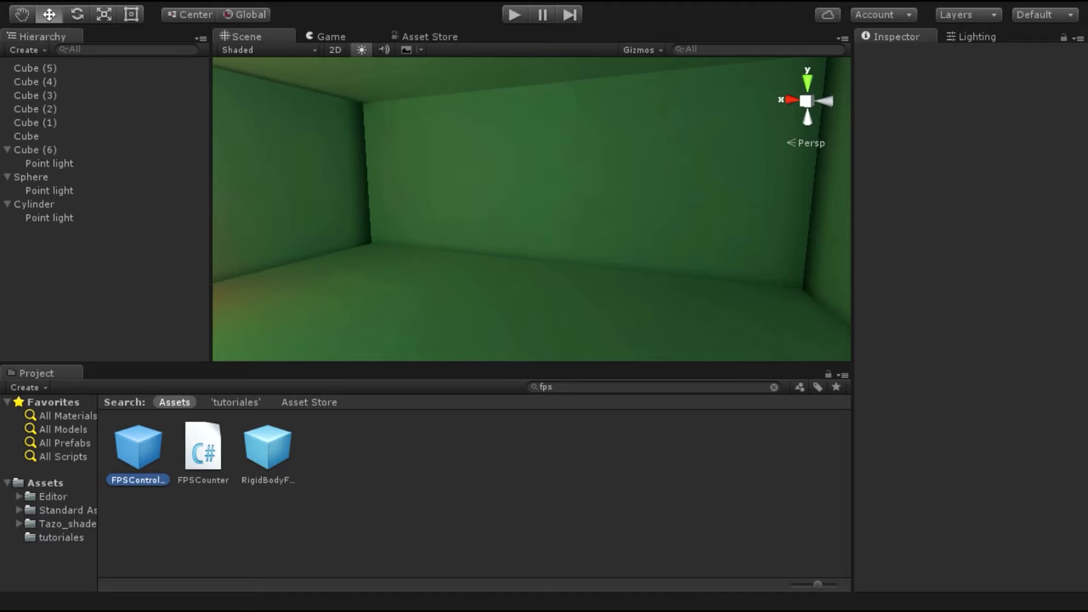
pyautogui.moveTo(138, 447); pyautogui.dragTo(697, 247)
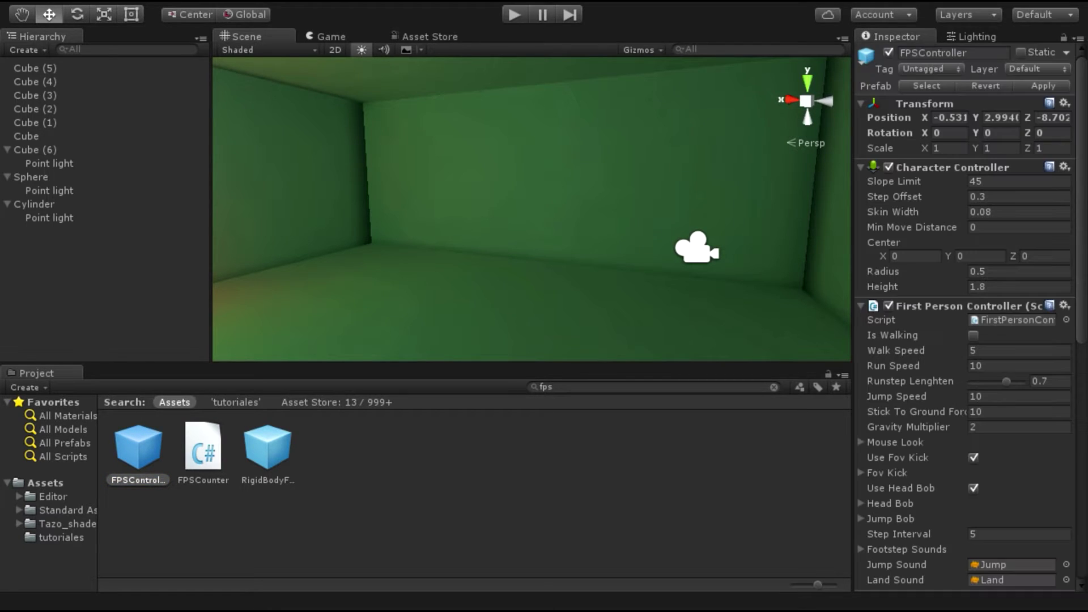
# Step: Raise the FPSController above the floor and move it forward along Z
pyautogui.moveTo(697, 248); pyautogui.dragTo(652, 216, button='right')
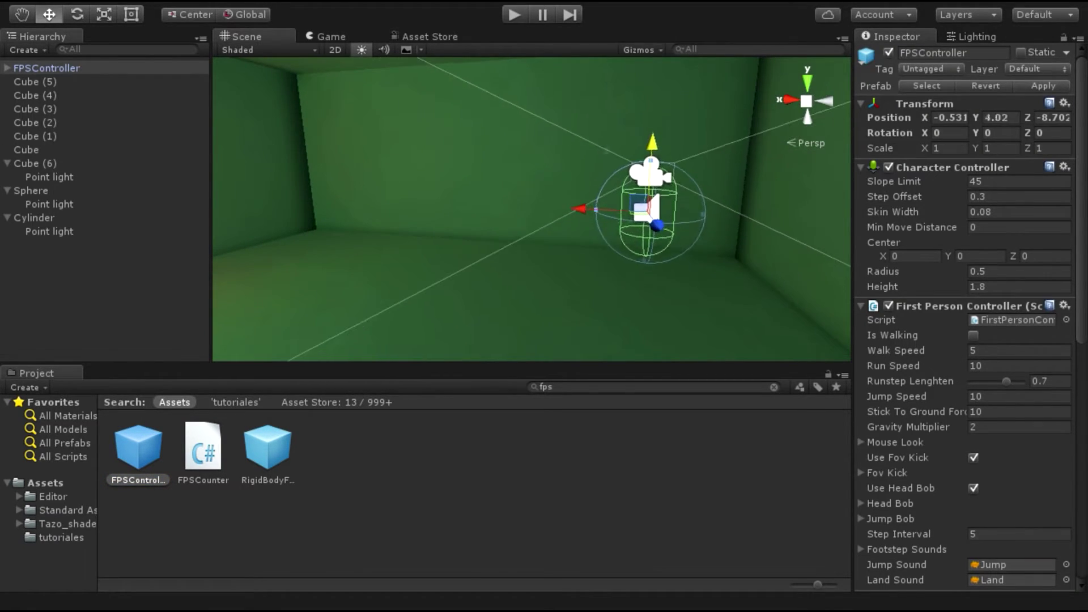
pyautogui.moveTo(653, 141); pyautogui.dragTo(653, 135)
pyautogui.moveTo(658, 218); pyautogui.dragTo(665, 226)
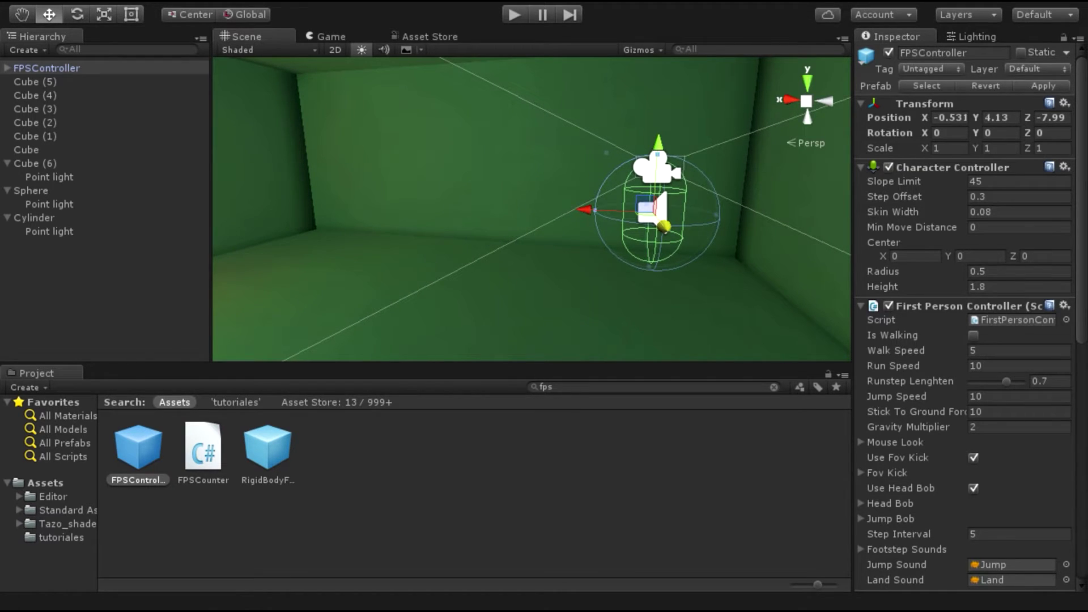
pyautogui.scroll(-3, 966, 317)
pyautogui.scroll(-12, 966, 317)
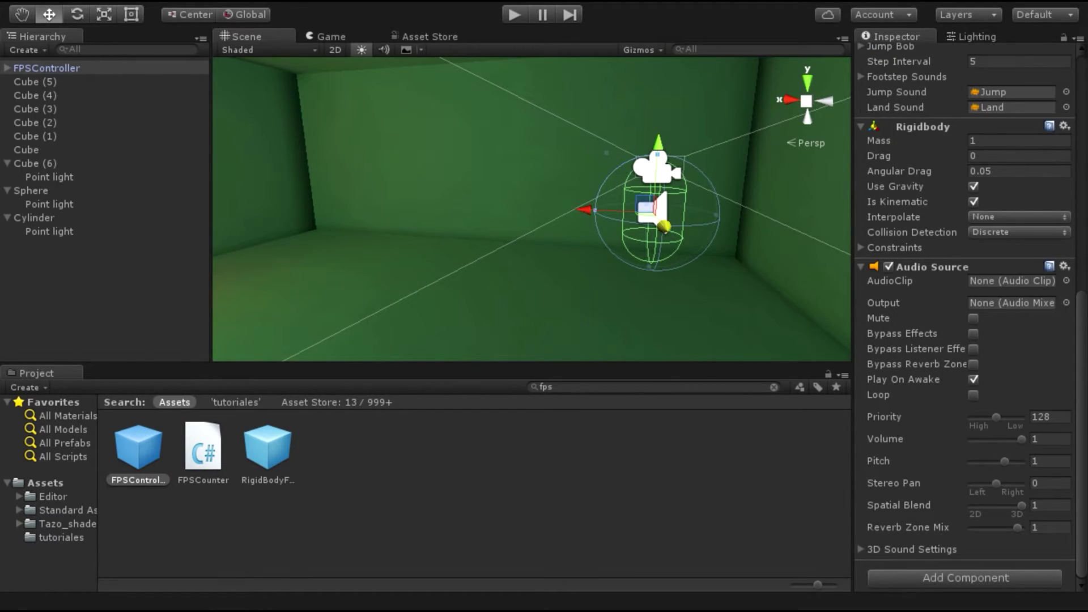
# Step: Add Bloom (Optimized) to the FirstPersonCharacter camera, at threshold 0.25, intensity 0.75, blur size 1
pyautogui.click(7, 67)
pyautogui.click(77, 82)
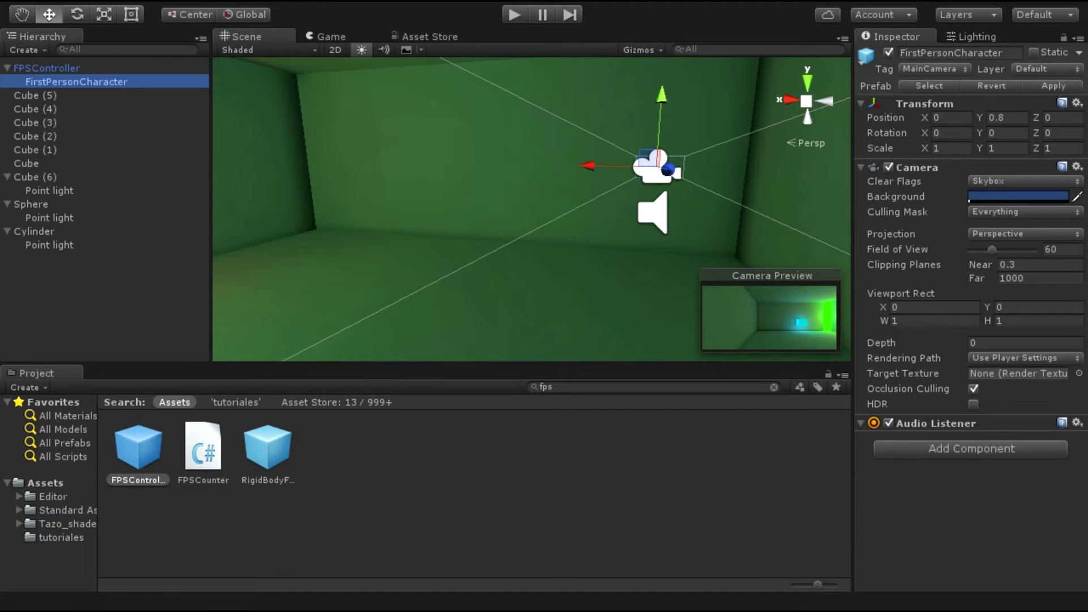
pyautogui.click(970, 448)
pyautogui.scroll(-1, 964, 363)
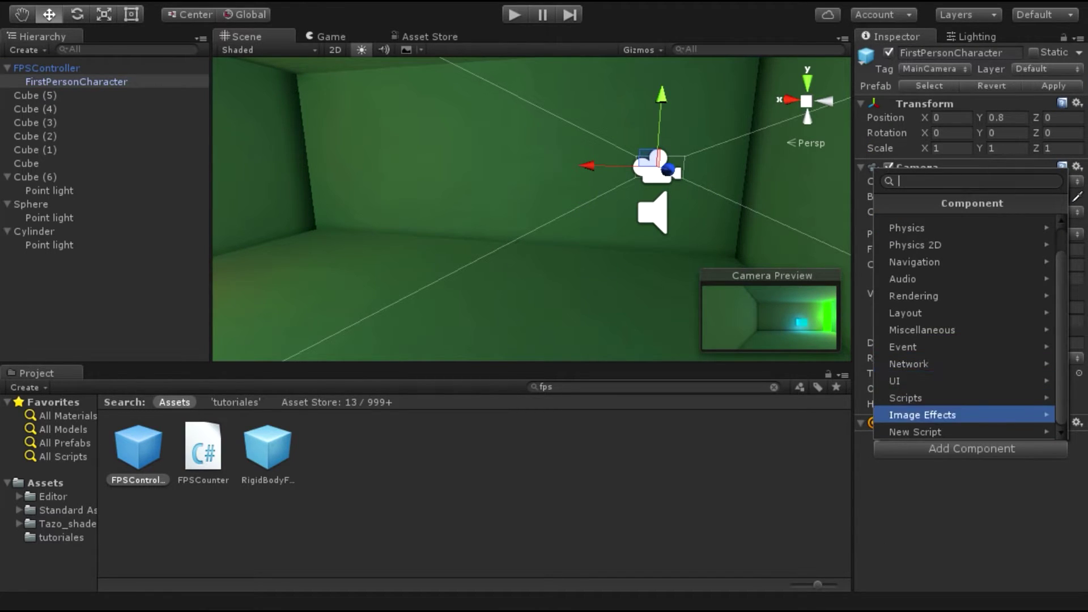
pyautogui.press('Return')
pyautogui.press('Up')
pyautogui.press('Up')
pyautogui.press('Up')
pyautogui.press('Return')
pyautogui.press('Down')
pyautogui.press('Down')
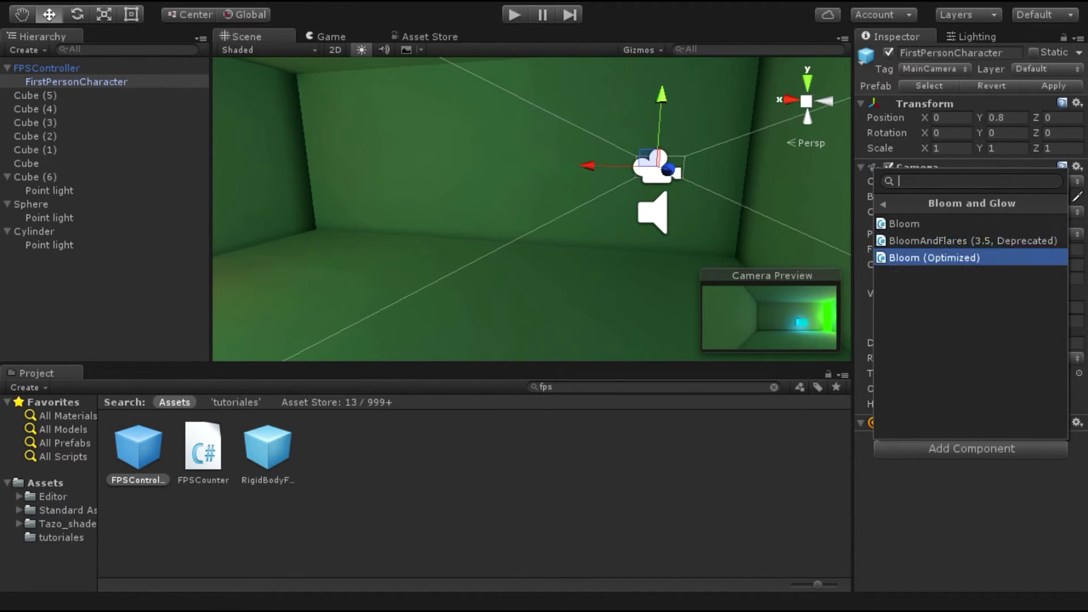
pyautogui.press('Return')
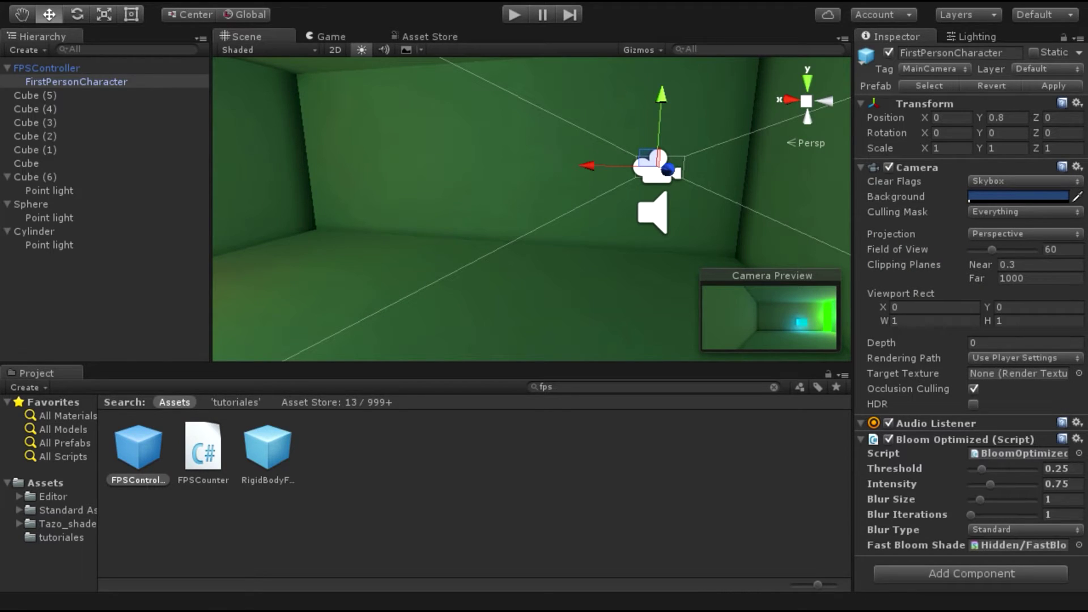
# Step: Check the character camera's bloom in the Game view, then play the scene
pyautogui.hotkey('ctrl', '2')
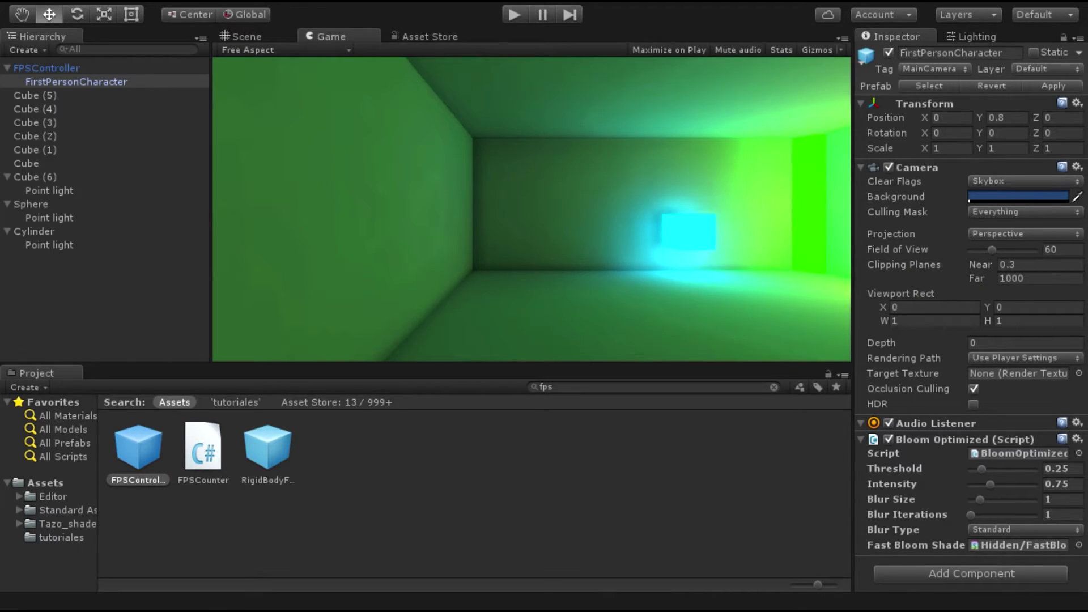
pyautogui.hotkey('ctrl', '1')
pyautogui.moveTo(510, 227); pyautogui.dragTo(624, 226, button='right')
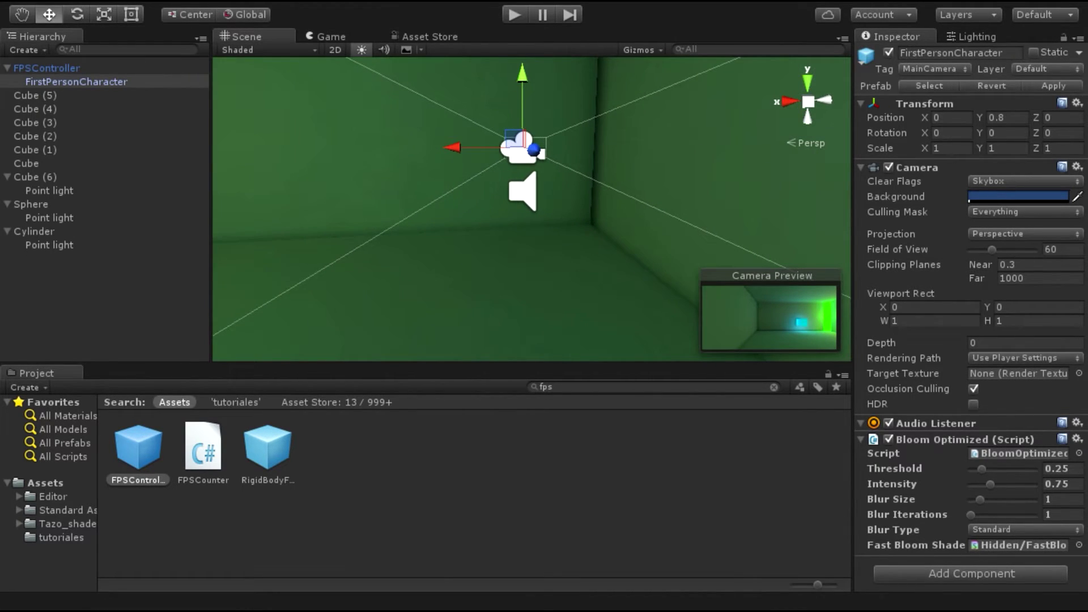
pyautogui.hotkey('ctrl', 'p')
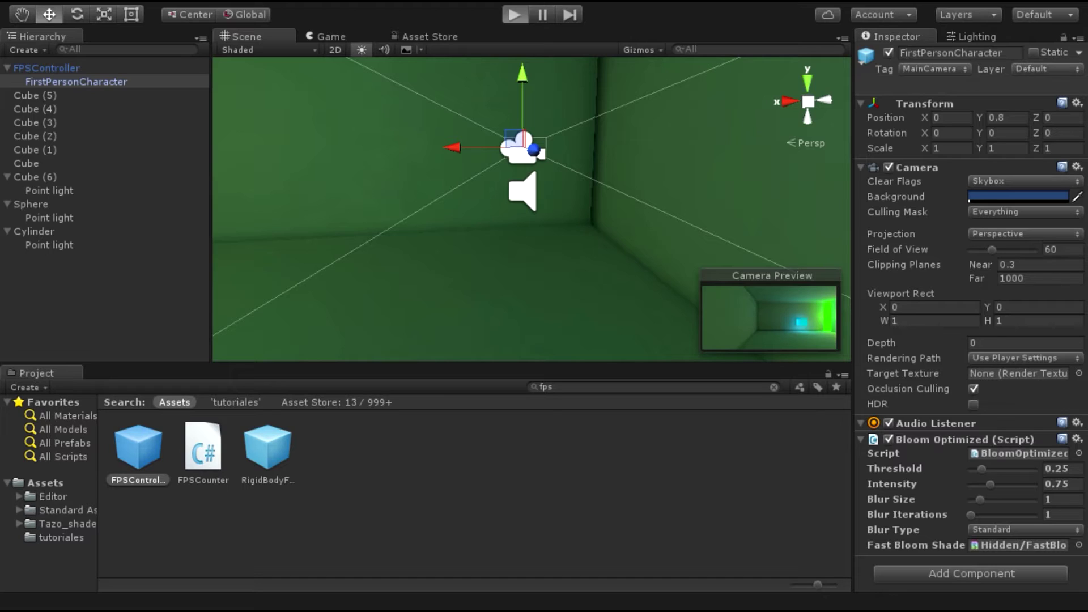
# Step: Play-test the scene, walking toward the far wall and cube and back, then stop
pyautogui.hotkey('ctrl', 'p')
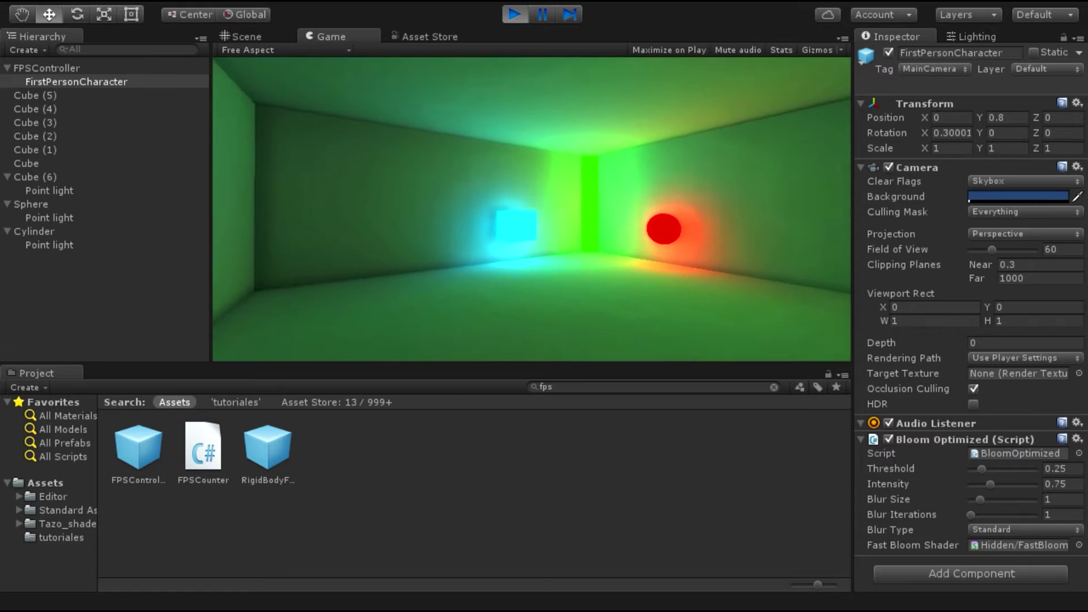
pyautogui.press('w')
pyautogui.press('w')
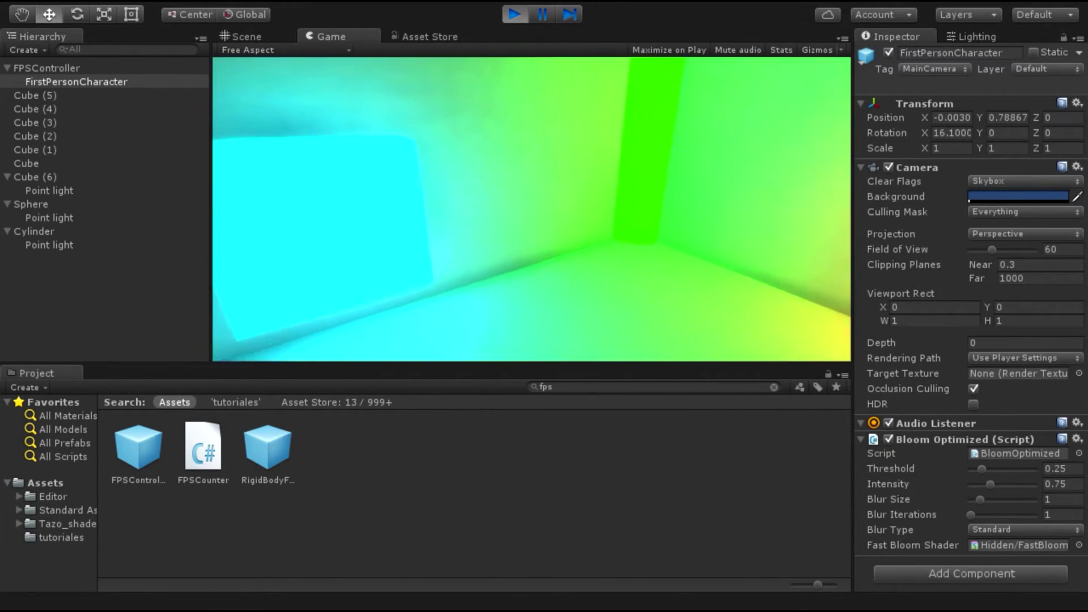
pyautogui.press('s')
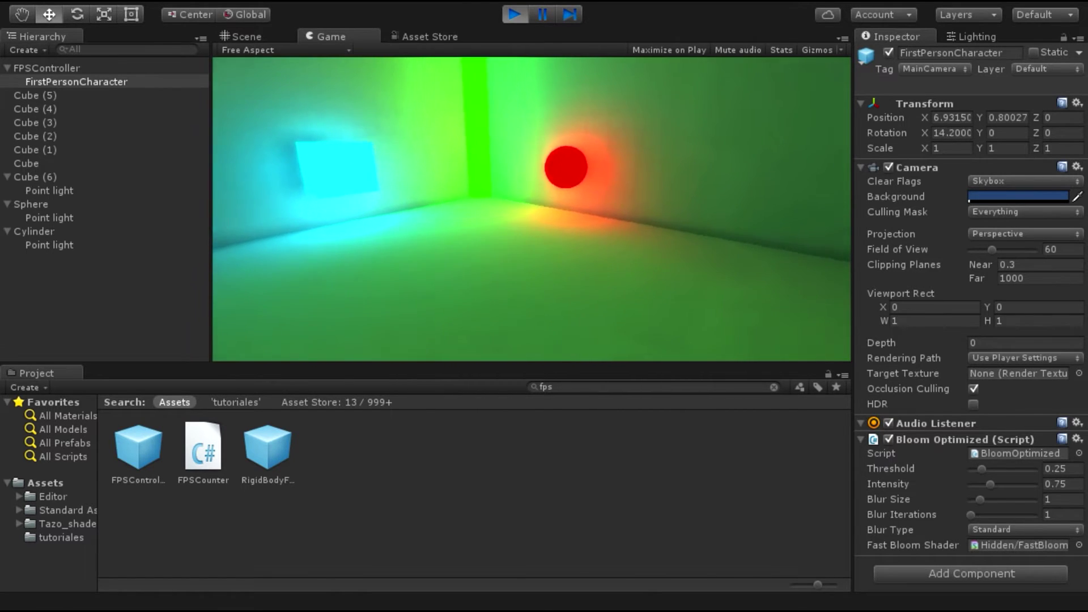
pyautogui.press('w')
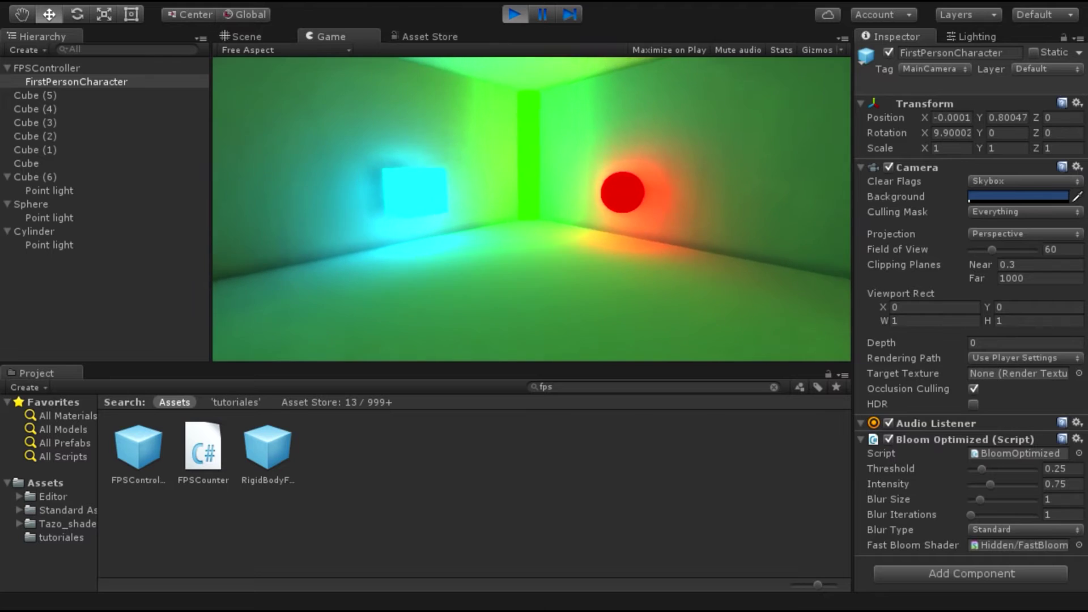
pyautogui.press('s')
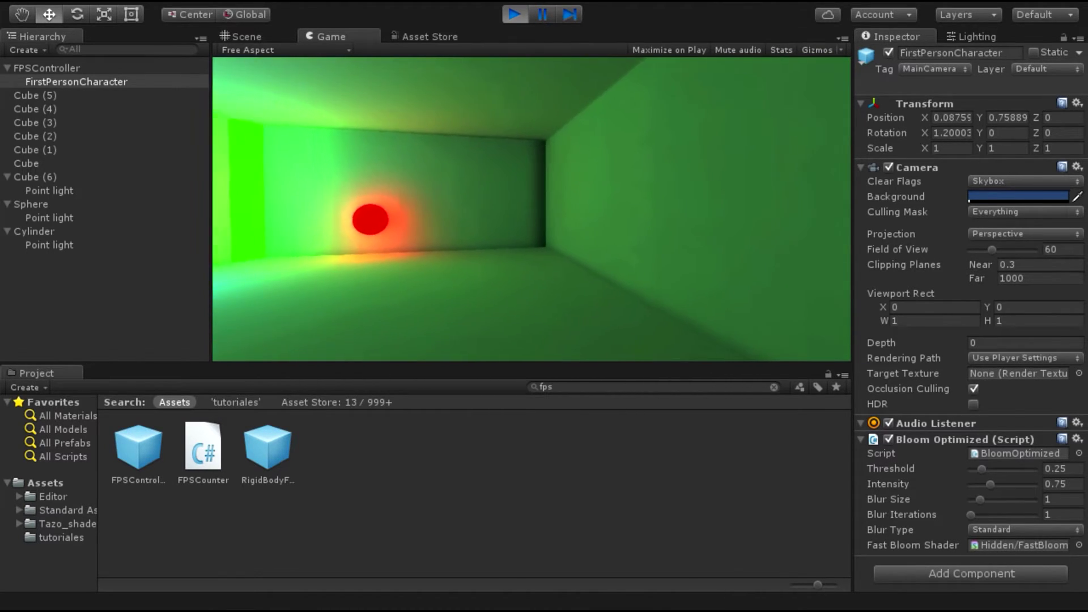
pyautogui.hotkey('ctrl', 'p')
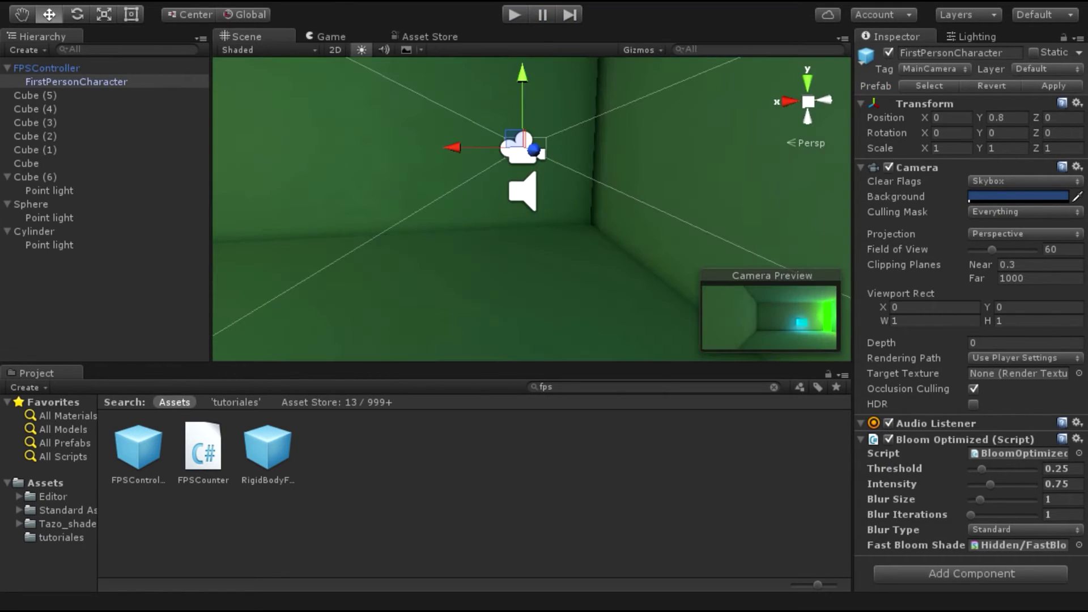
# Step: Add Camera Motion Blur to the first-person camera with Velocity Max 4.9, then start playing
pyautogui.click(971, 574)
pyautogui.scroll(-2, 963, 538)
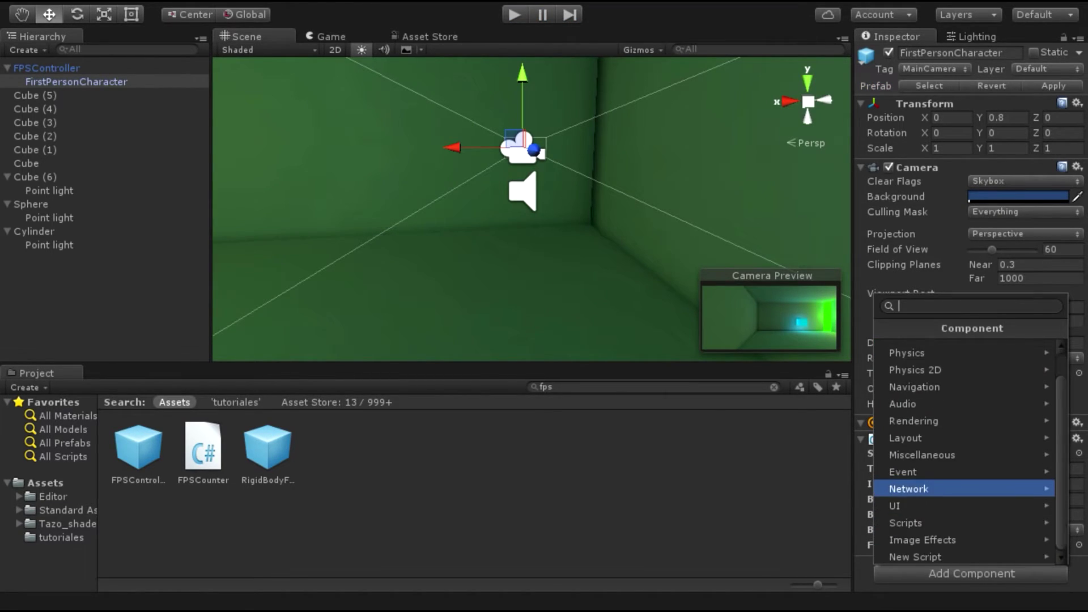
pyautogui.click(935, 536)
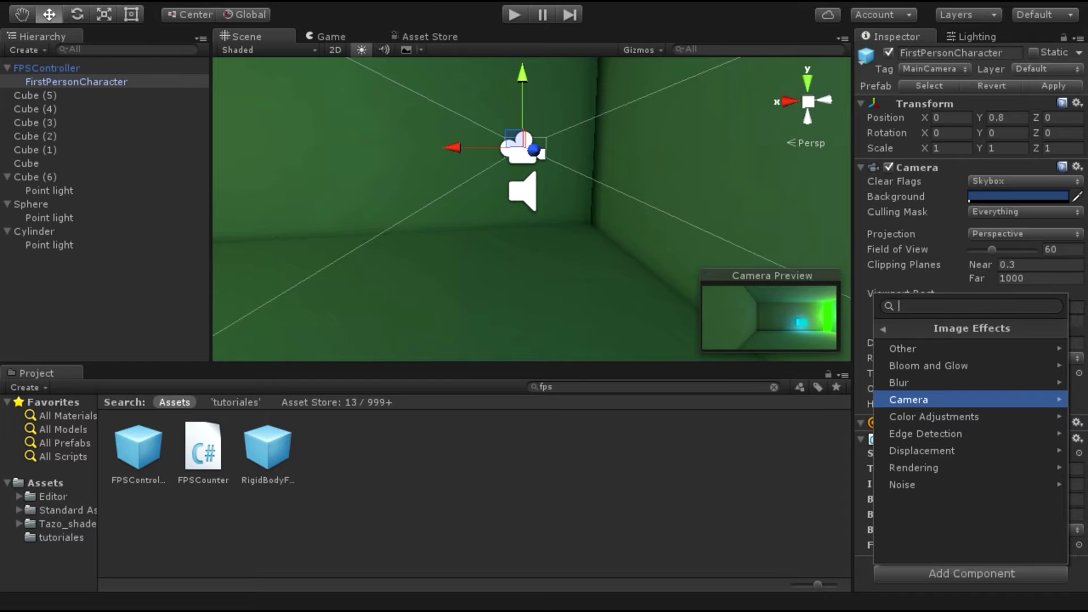
pyautogui.press('Return')
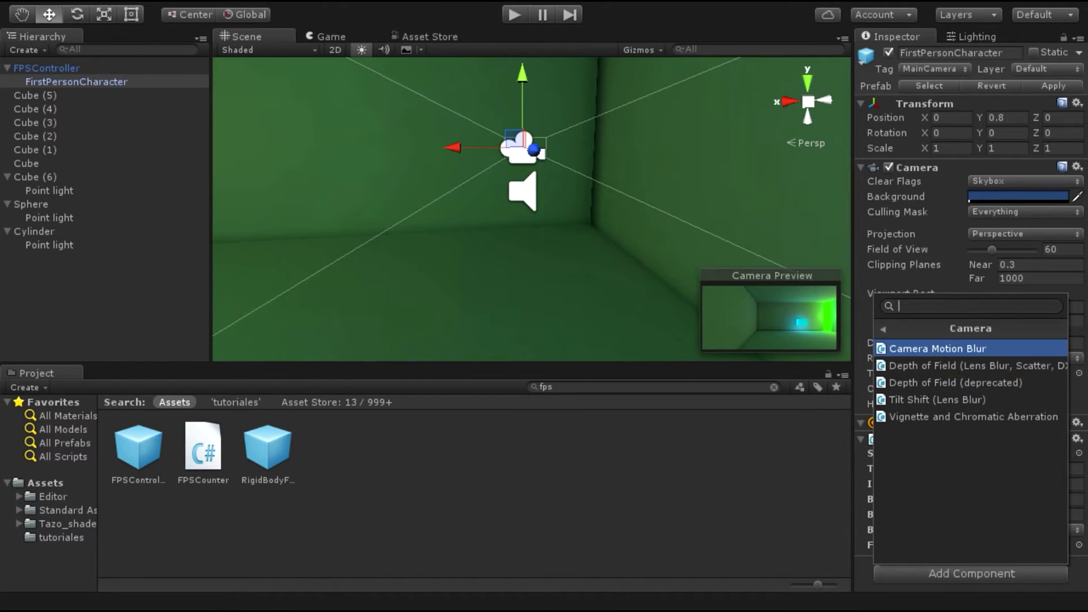
pyautogui.press('Return')
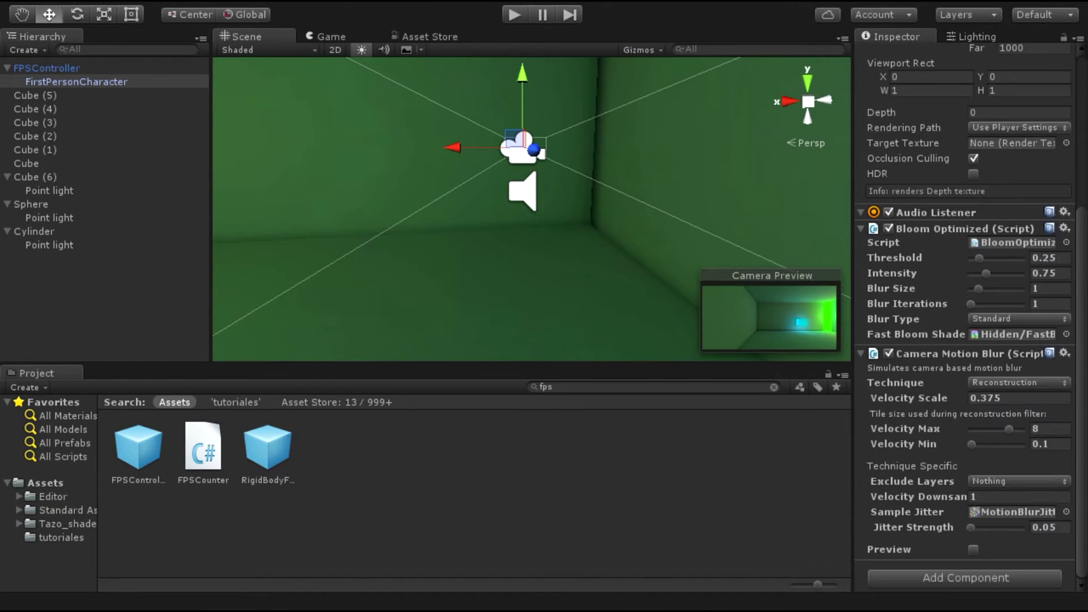
pyautogui.click(1050, 428)
pyautogui.write('4.5')
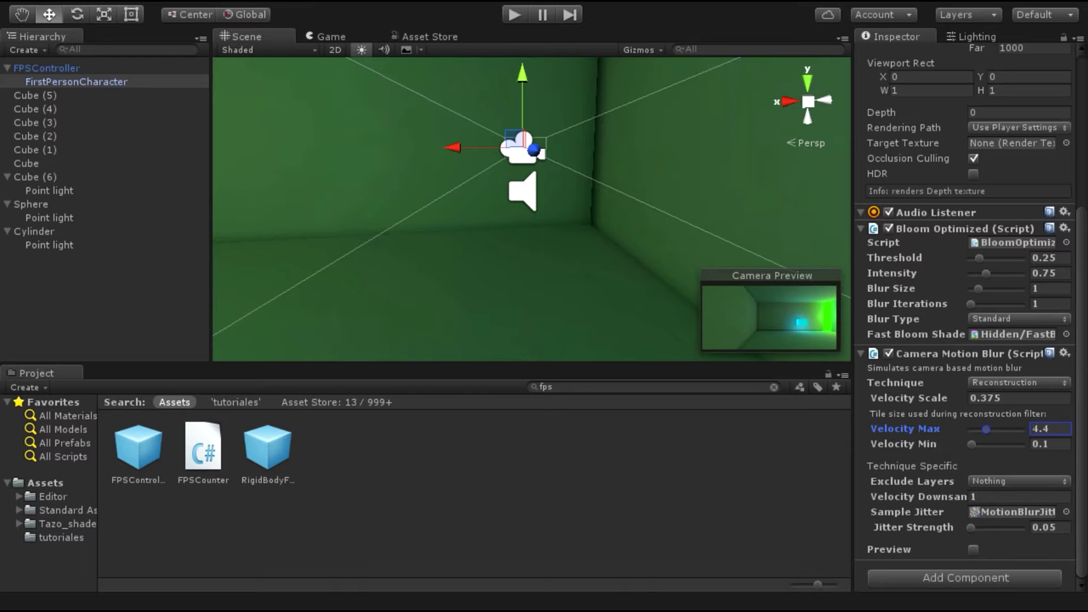
pyautogui.press('BackSpace')
pyautogui.write('9')
pyautogui.hotkey('ctrl', 'p')
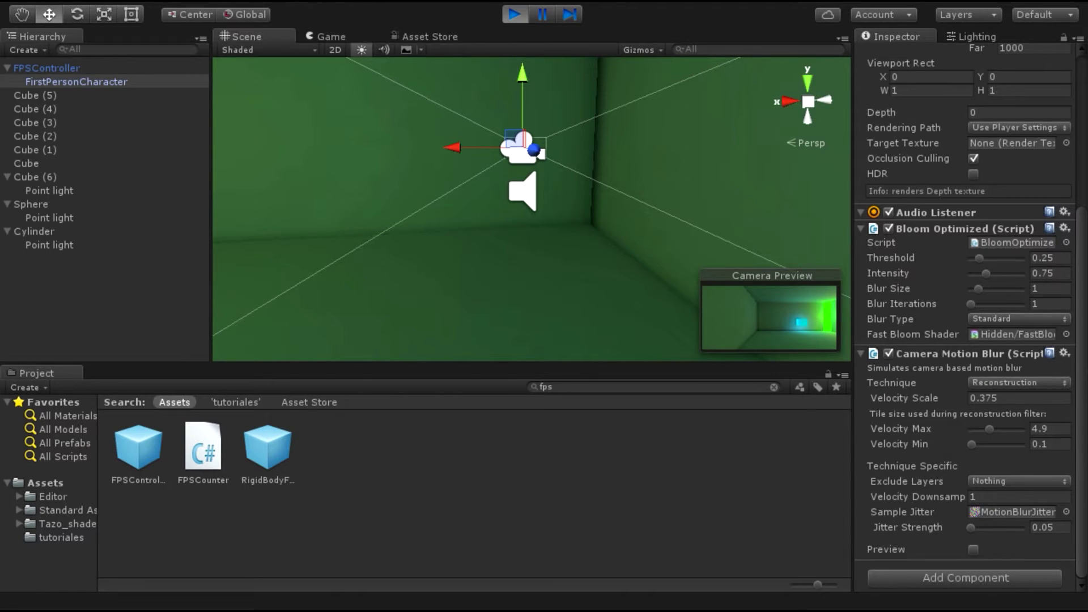
# Step: Walk toward the cube and sphere to check the motion blur, then stop and return to Scene view
pyautogui.press('w')
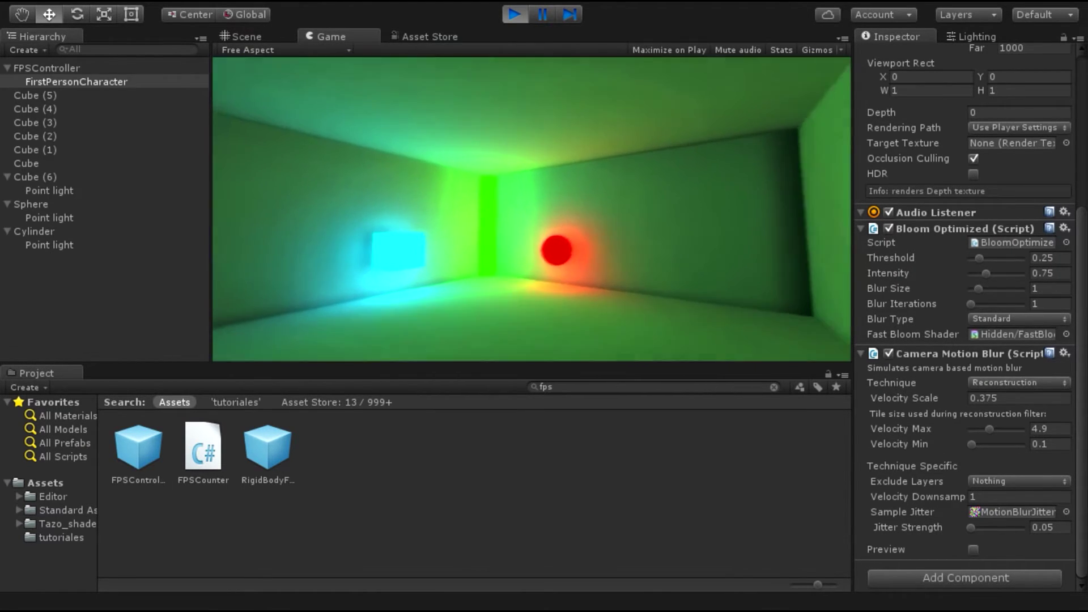
pyautogui.press('s')
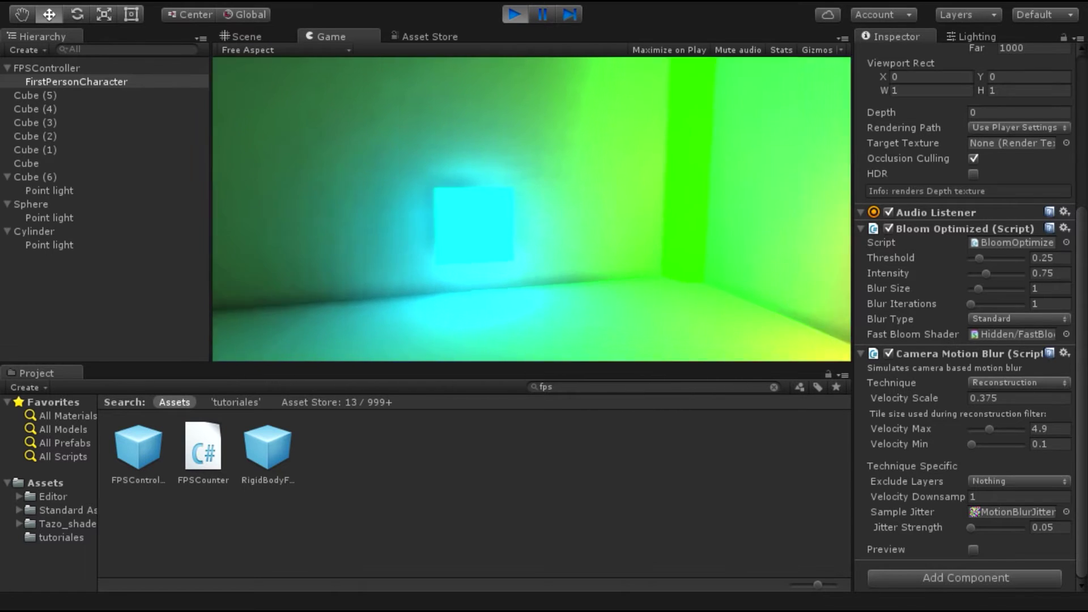
pyautogui.press('w')
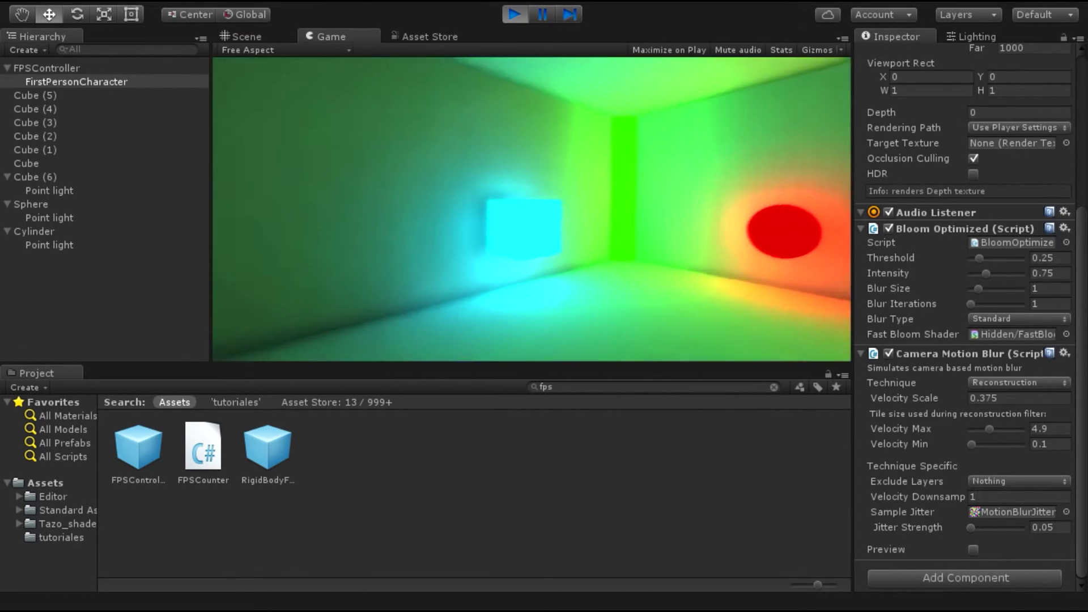
pyautogui.hotkey('ctrl', 'p')
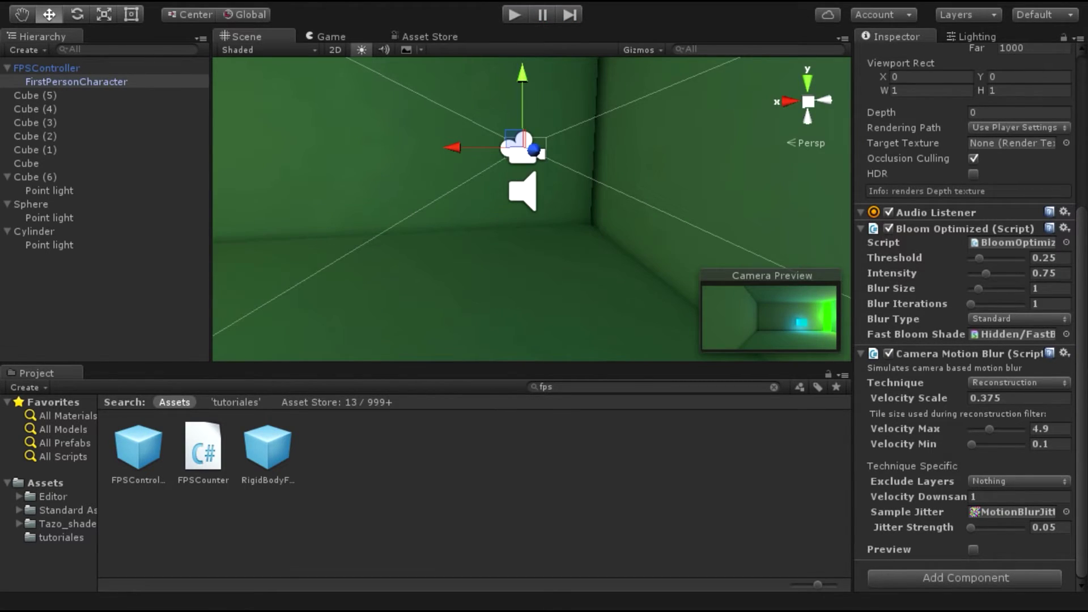
pyautogui.hotkey('ctrl', '2')
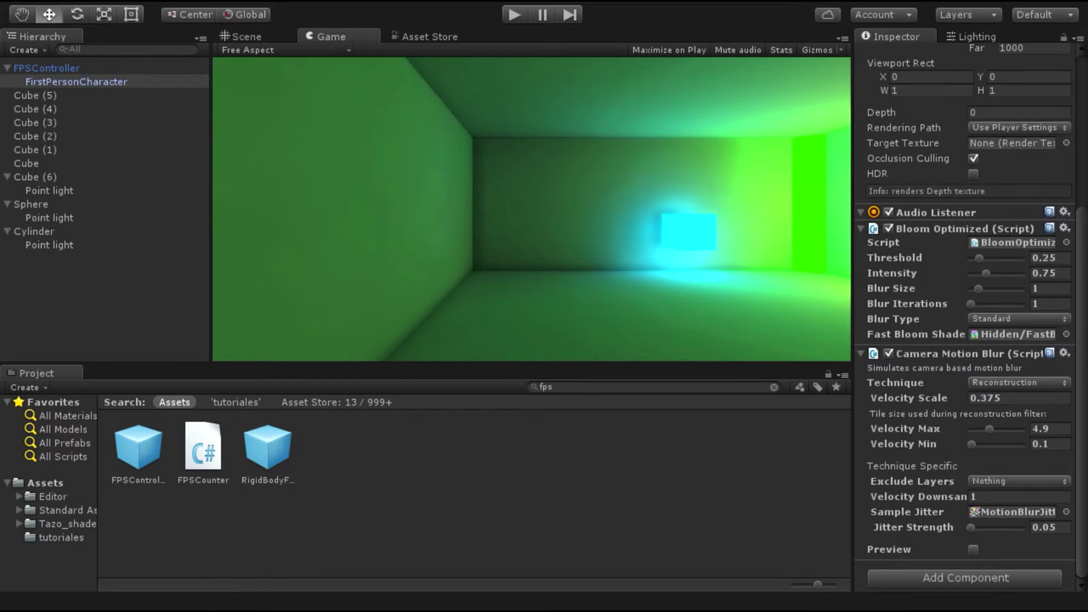
pyautogui.hotkey('ctrl', '1')
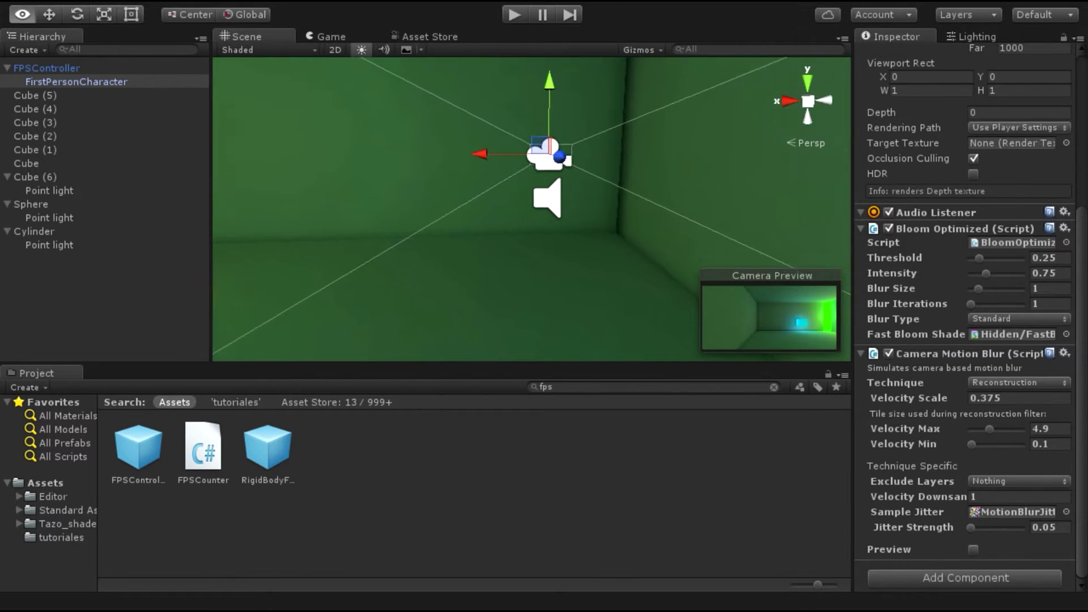
# Step: Create a new point light in the room
pyautogui.moveTo(511, 215); pyautogui.dragTo(487, 204, button='right')
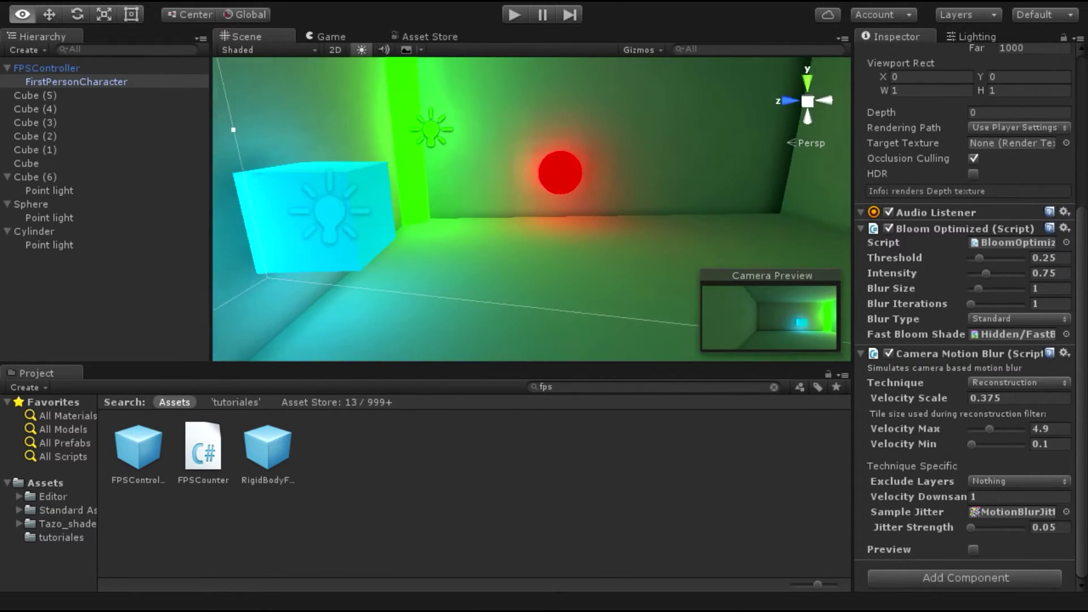
pyautogui.click(7, 68)
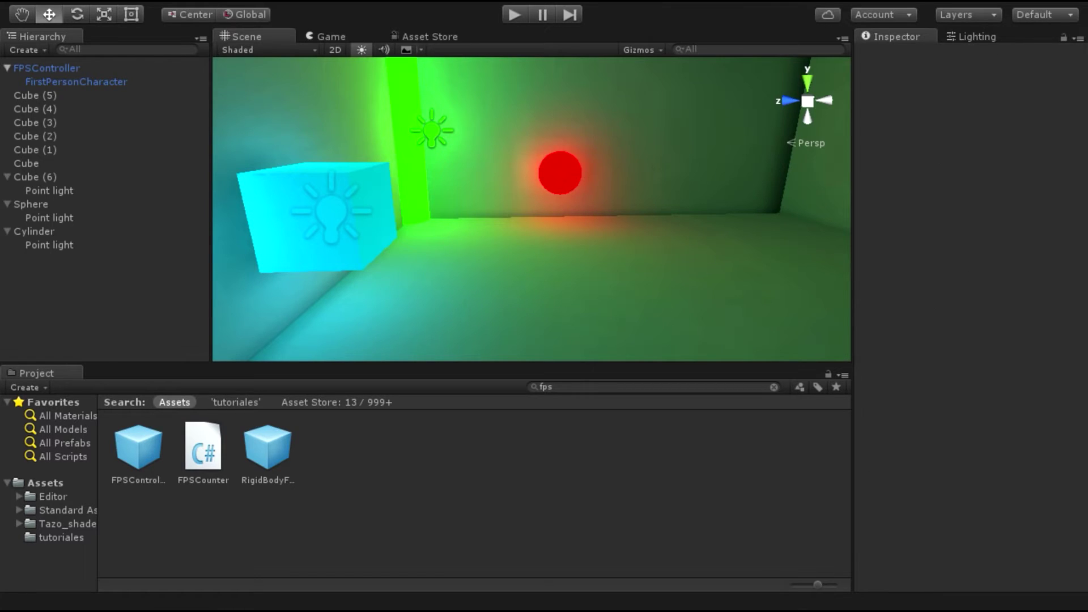
pyautogui.click(113, 1)
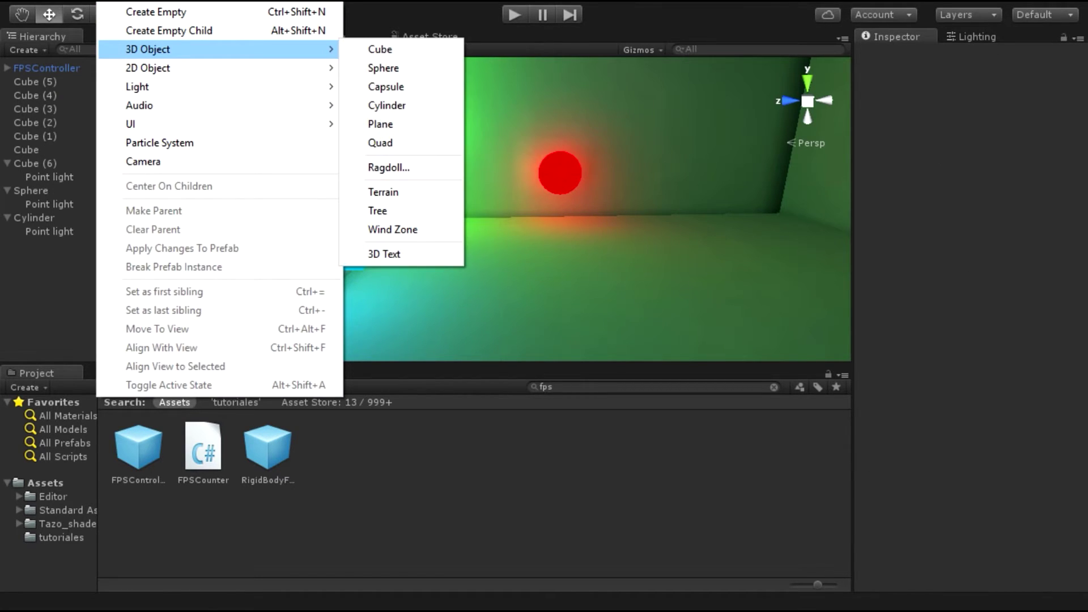
pyautogui.moveTo(227, 86)
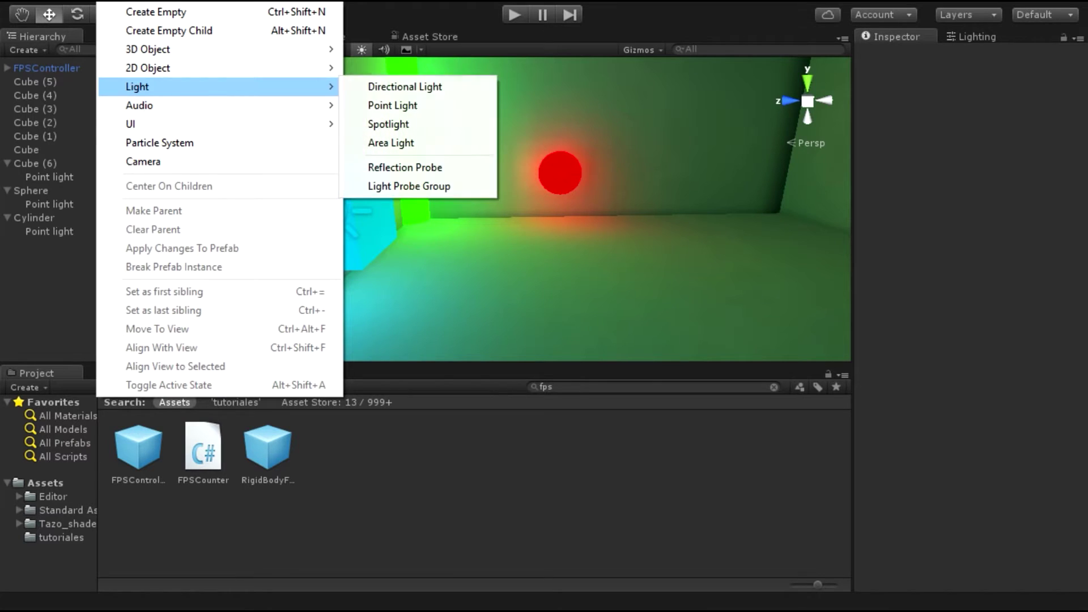
pyautogui.click(397, 106)
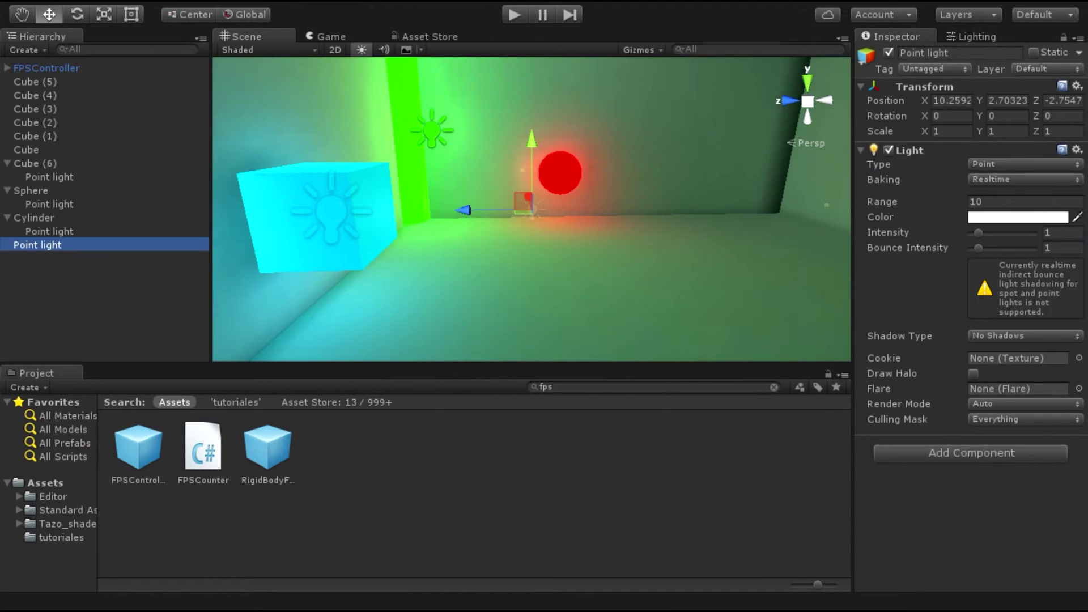
# Step: Make the point light baked with bounce intensity 1.6, range about 2.79, and X position 5
pyautogui.moveTo(545, 318)
pyautogui.mouseDown()
pyautogui.moveTo(548, 253)
pyautogui.moveTo(551, 265)
pyautogui.mouseUp()
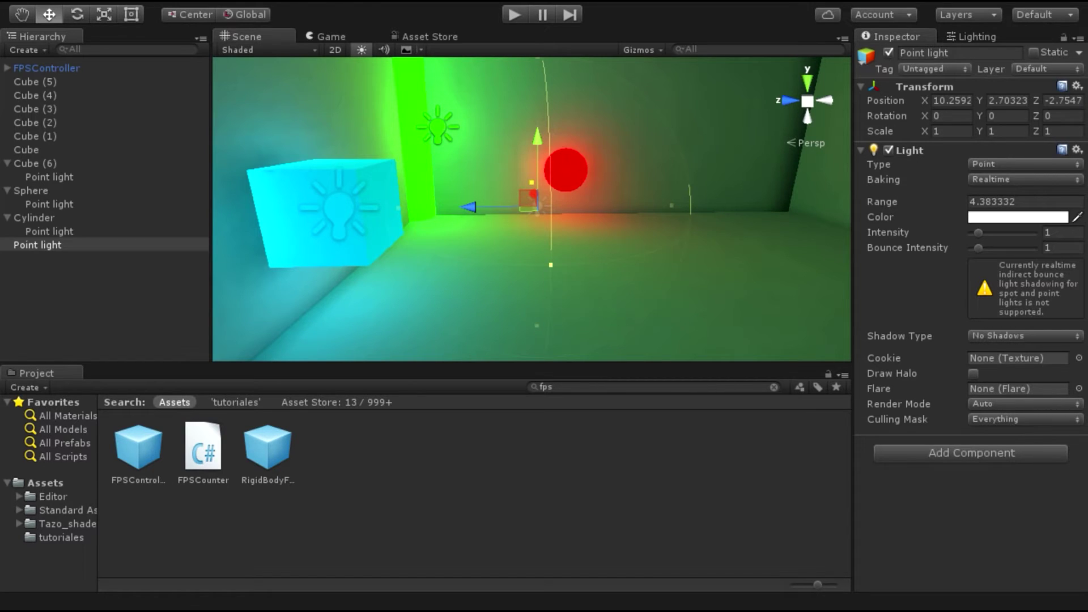
pyautogui.moveTo(978, 248); pyautogui.dragTo(971, 248)
pyautogui.keyDown('alt'); pyautogui.moveTo(533, 226); pyautogui.dragTo(573, 226); pyautogui.keyUp('alt')
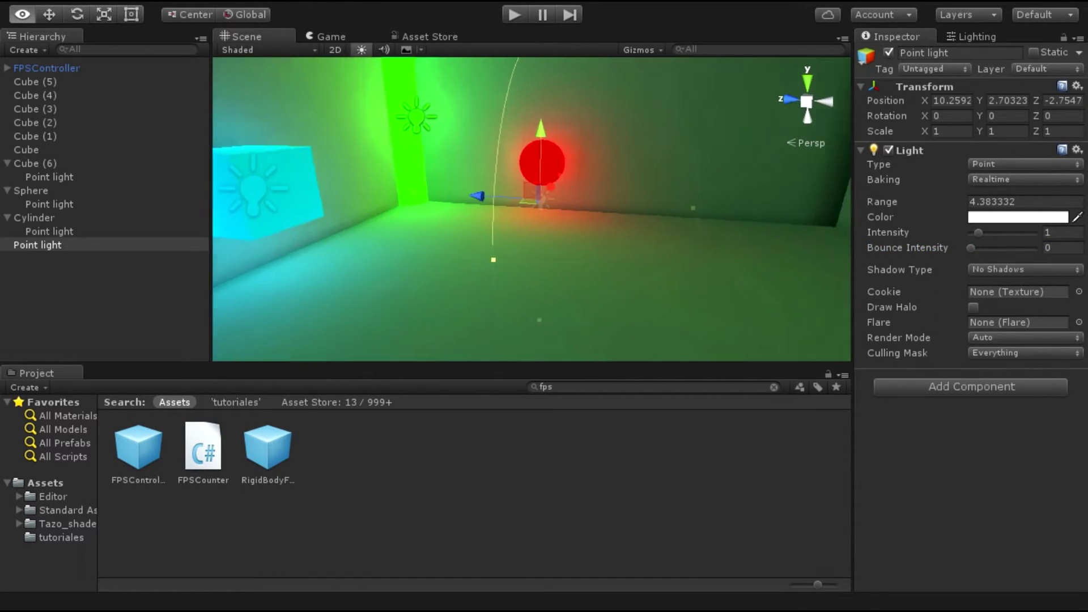
pyautogui.moveTo(550, 191)
pyautogui.mouseDown()
pyautogui.moveTo(415, 249)
pyautogui.moveTo(409, 187)
pyautogui.mouseUp()
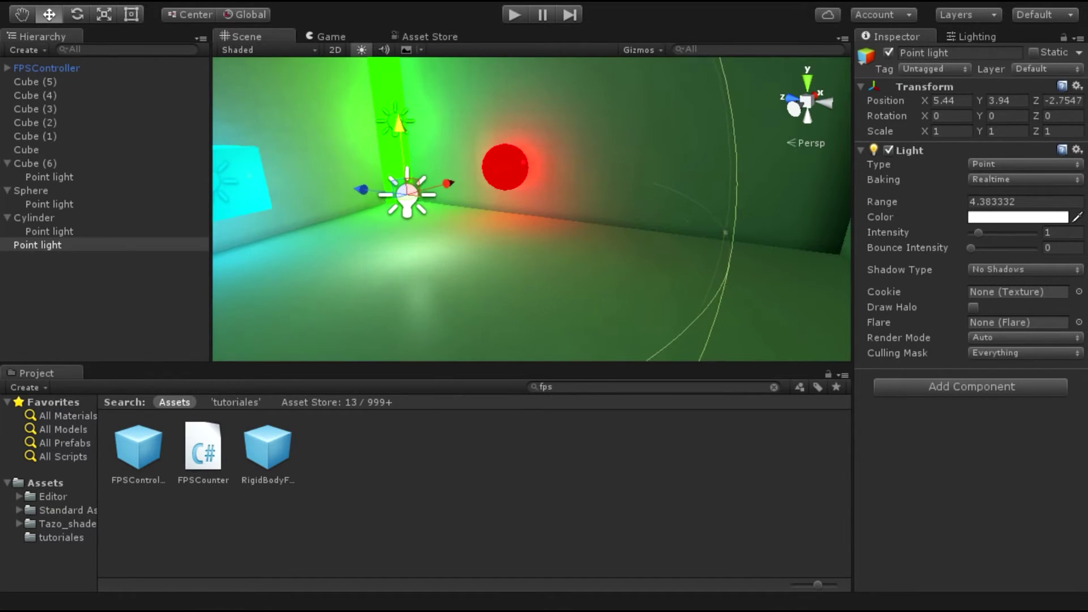
pyautogui.click(1025, 179)
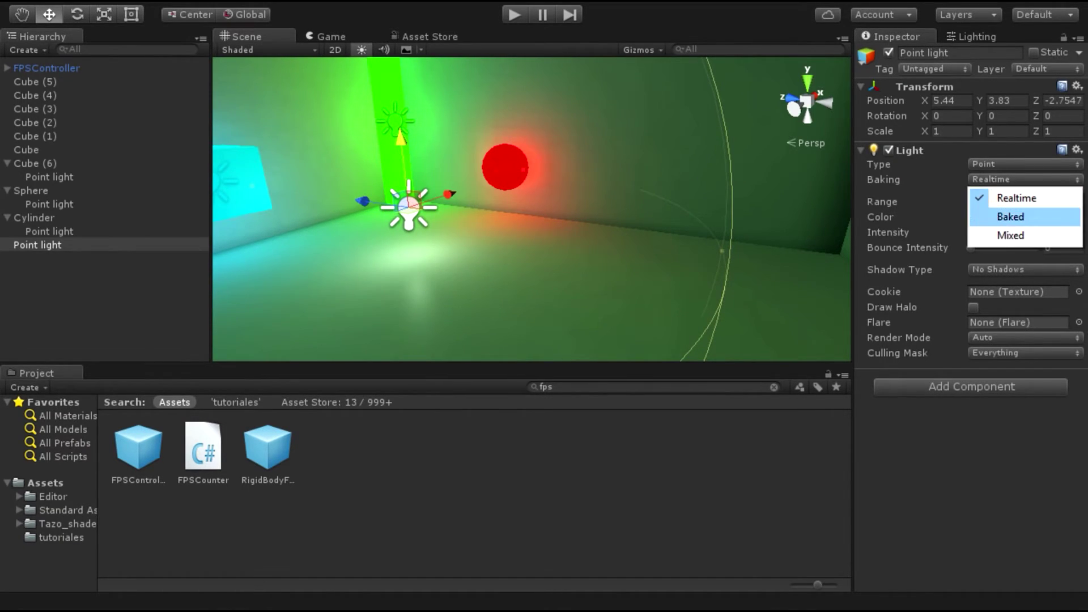
pyautogui.click(1011, 217)
pyautogui.moveTo(971, 247); pyautogui.dragTo(983, 248)
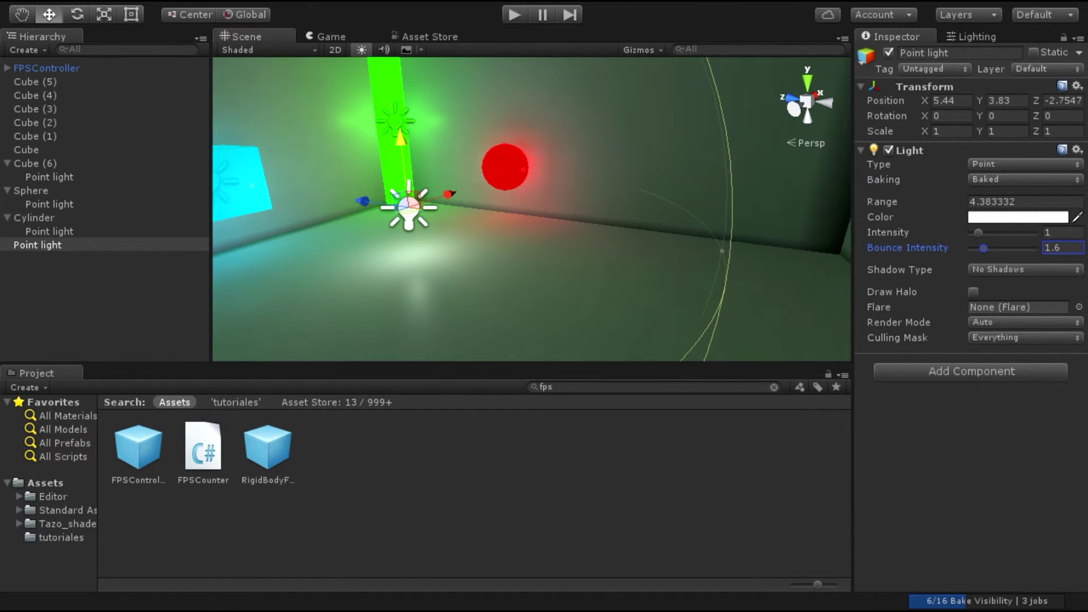
pyautogui.moveTo(722, 251); pyautogui.dragTo(577, 231)
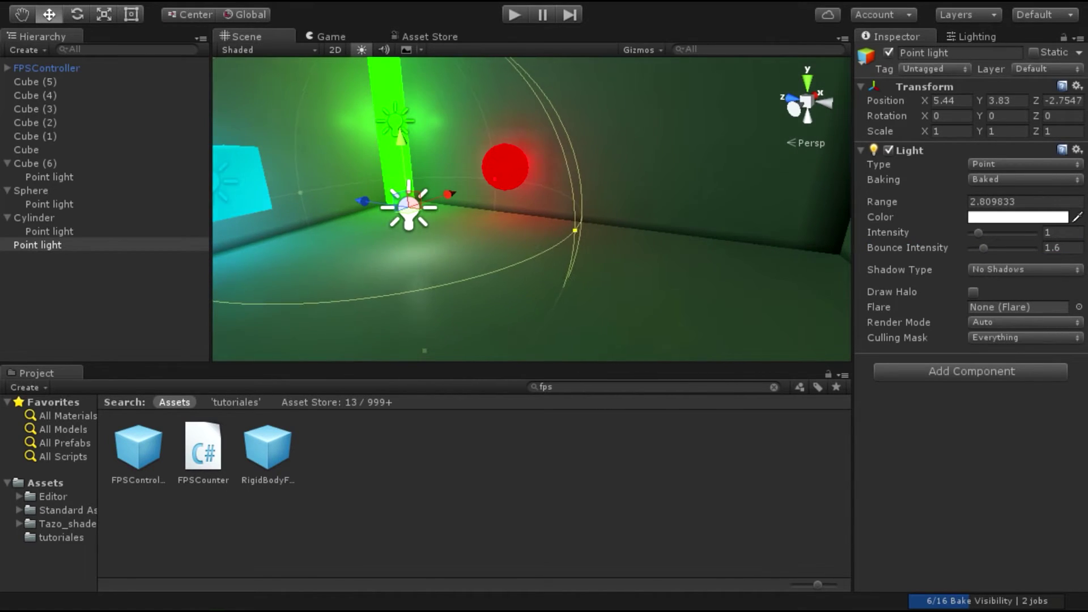
pyautogui.write('5')
pyautogui.press('Return')
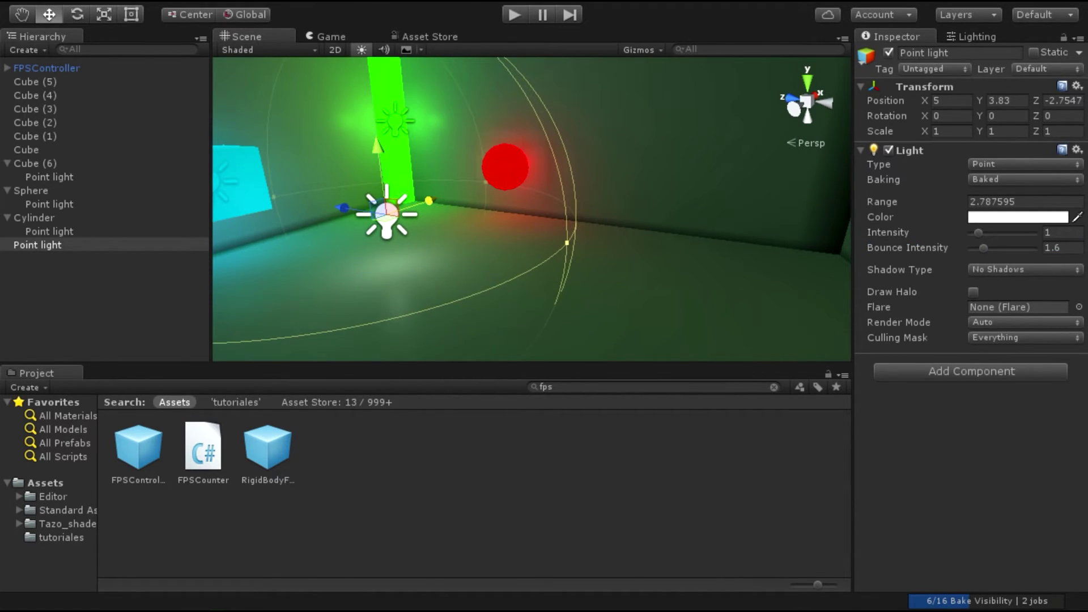
# Step: Check the light from the Game view, then orbit the Scene view around the lit room
pyautogui.hotkey('ctrl', '2')
pyautogui.hotkey('ctrl', '1')
pyautogui.keyDown('alt'); pyautogui.moveTo(533, 210); pyautogui.dragTo(499, 204); pyautogui.keyUp('alt')
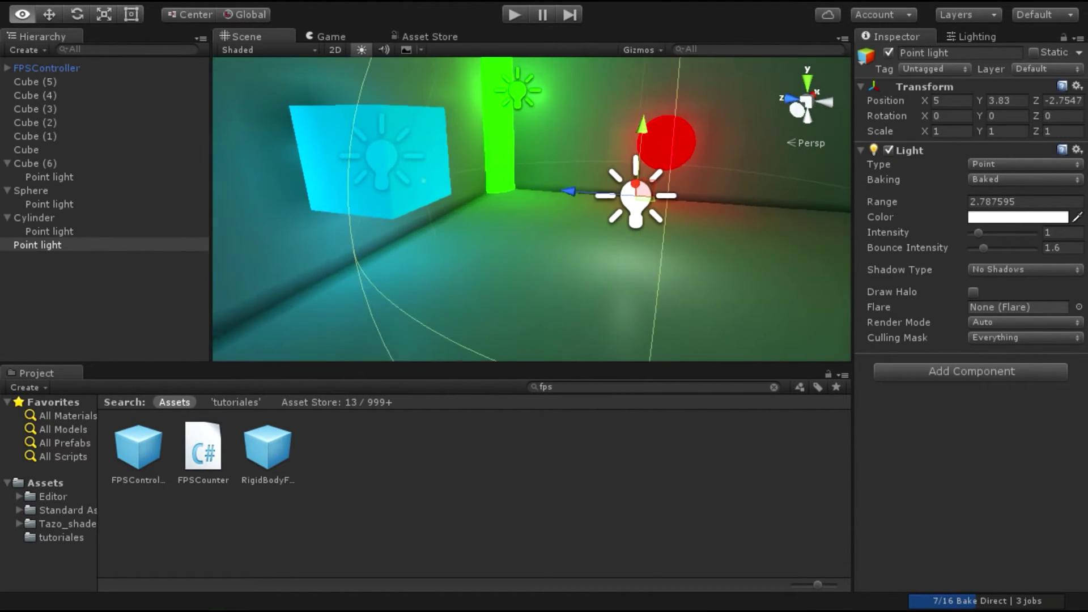
pyautogui.moveTo(532, 209); pyautogui.dragTo(532, 170, button='right')
pyautogui.scroll(-5, 531, 209)
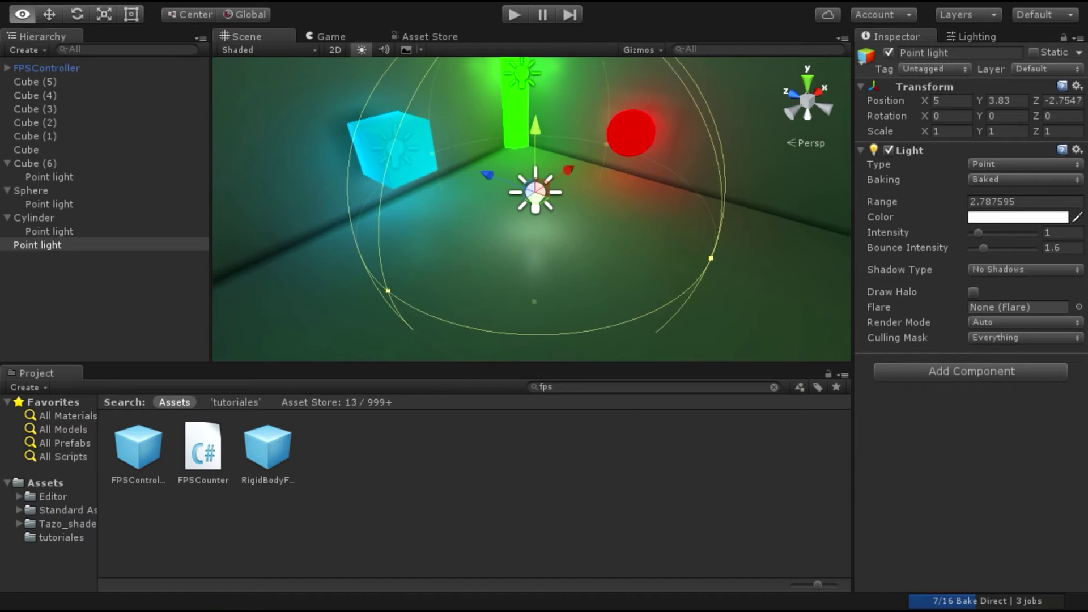
pyautogui.keyDown('alt'); pyautogui.moveTo(531, 209); pyautogui.dragTo(498, 238); pyautogui.keyUp('alt')
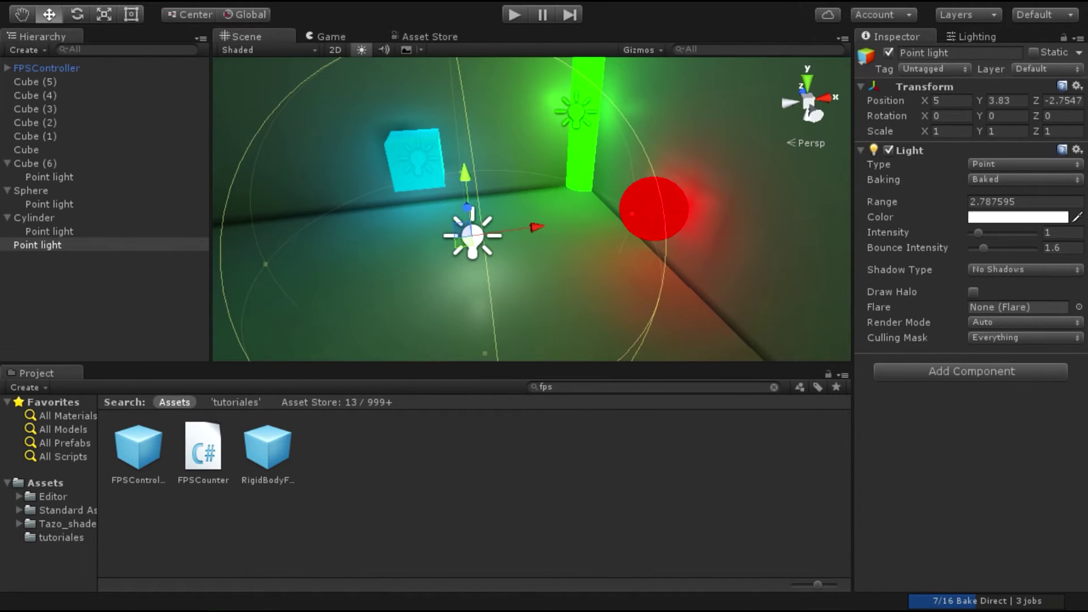
pyautogui.moveTo(532, 208)
pyautogui.keyDown('alt'); pyautogui.mouseDown()
pyautogui.moveTo(494, 204)
pyautogui.moveTo(527, 210)
pyautogui.moveTo(520, 202)
pyautogui.mouseUp(); pyautogui.keyUp('alt')
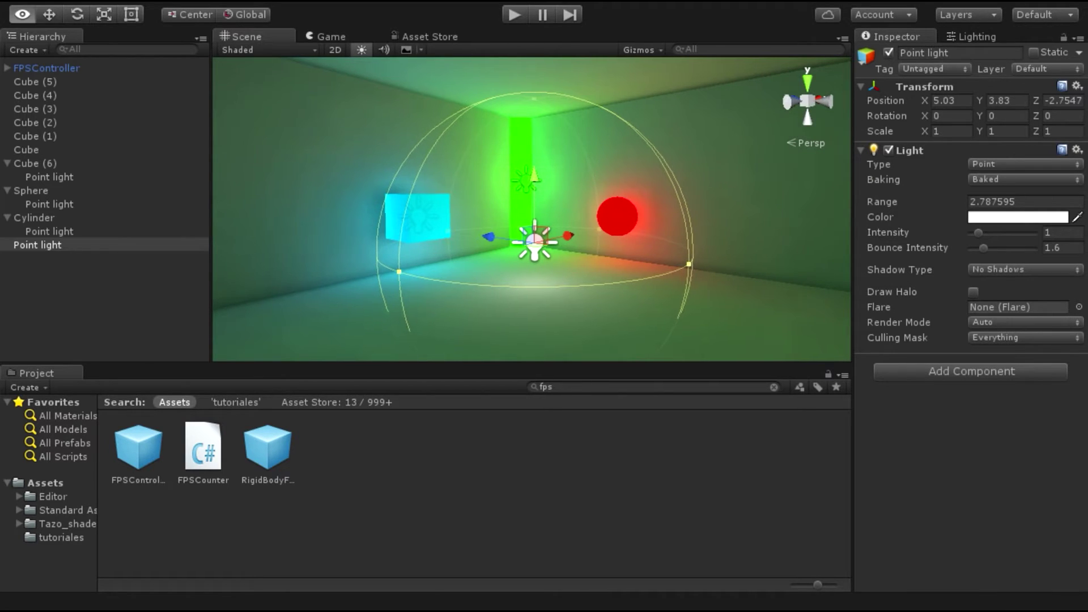
# Step: Play-test the room from the Game view, walking to the cube and back, then enable Maximize on Play
pyautogui.hotkey('ctrl', '2')
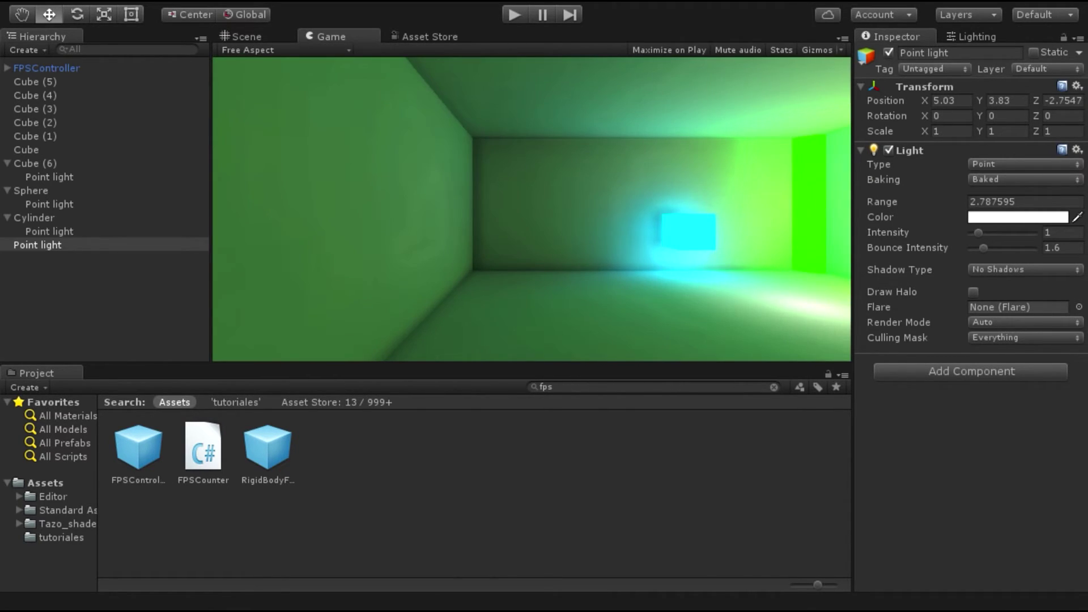
pyautogui.hotkey('ctrl', 'p')
pyautogui.hotkey('ctrl', 'p')
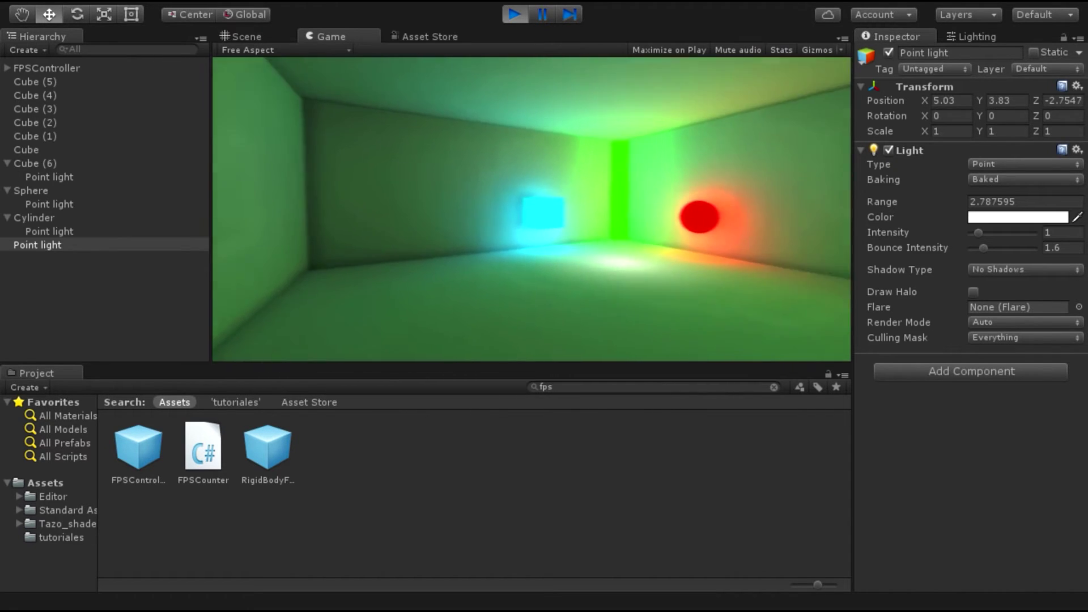
pyautogui.press('w')
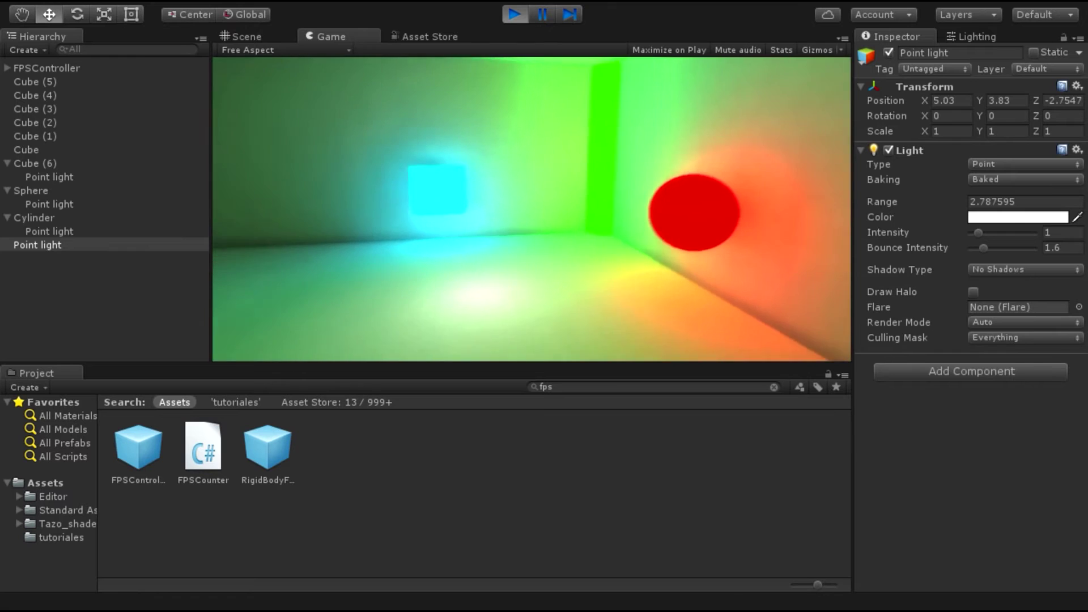
pyautogui.press('s')
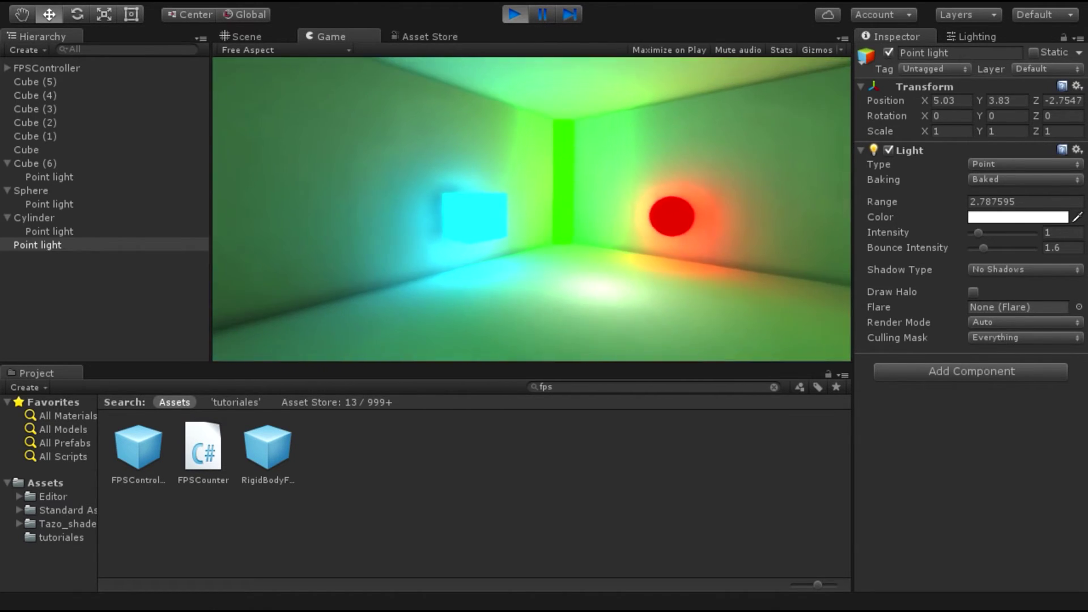
pyautogui.hotkey('ctrl', 'p')
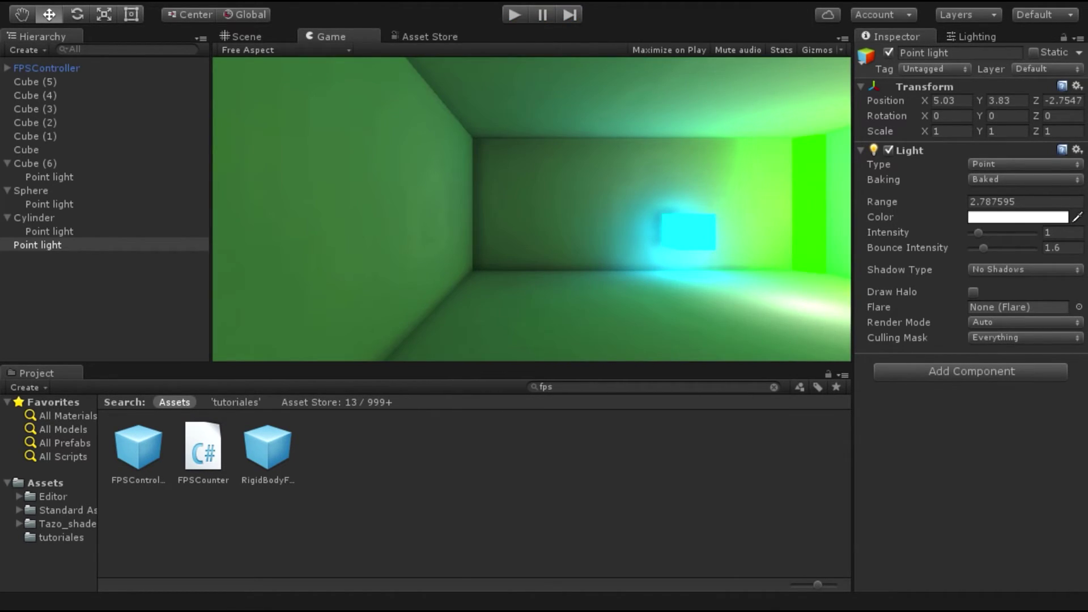
pyautogui.click(669, 50)
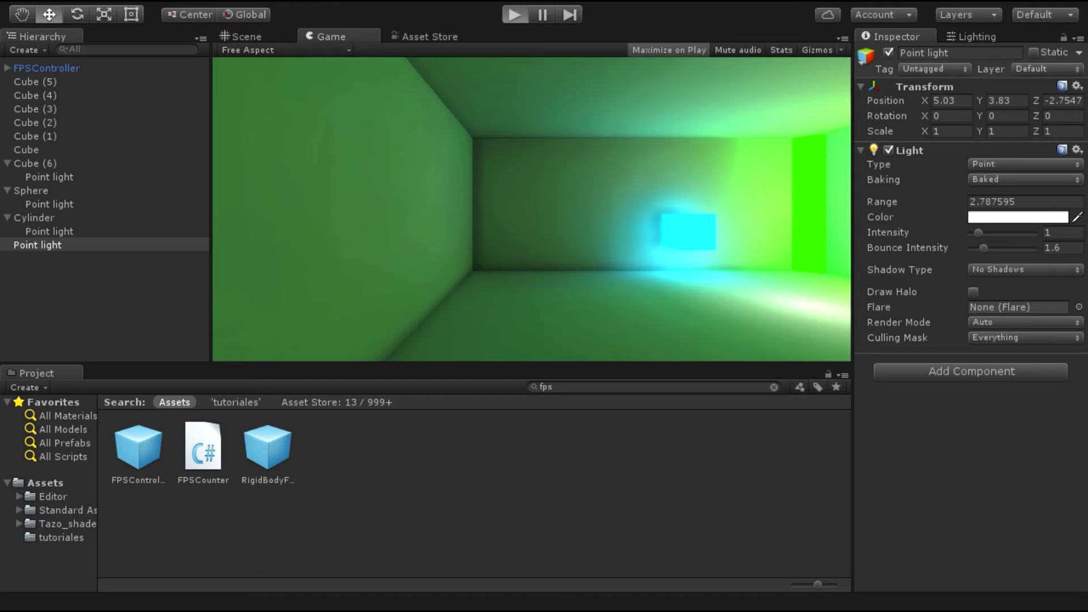
# Step: Play at full size, strafing toward the red sphere and backing away to view the whole room
pyautogui.hotkey('ctrl', 'p')
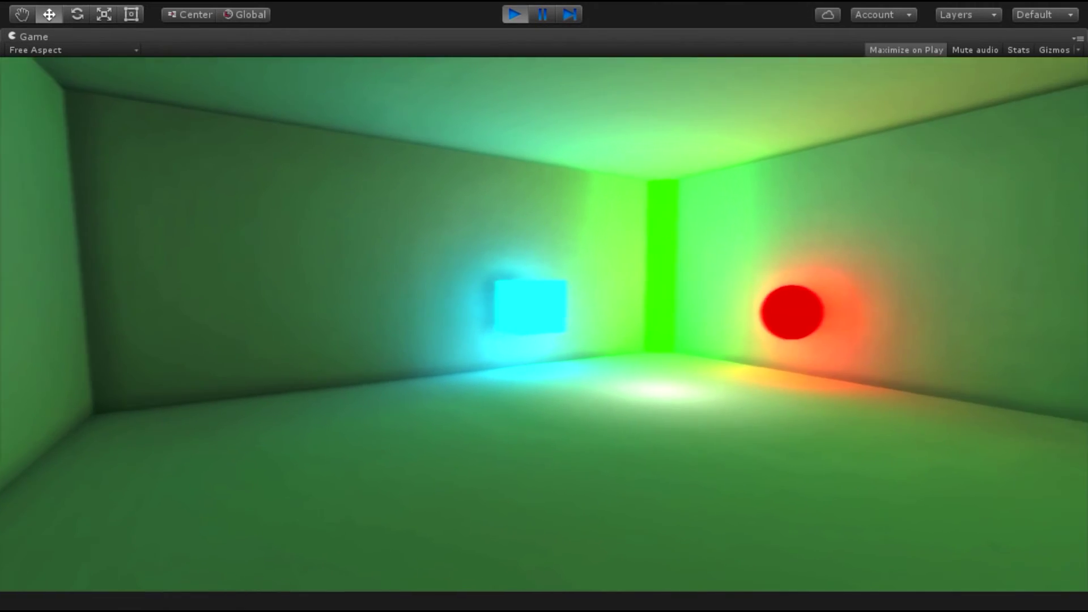
pyautogui.press('d')
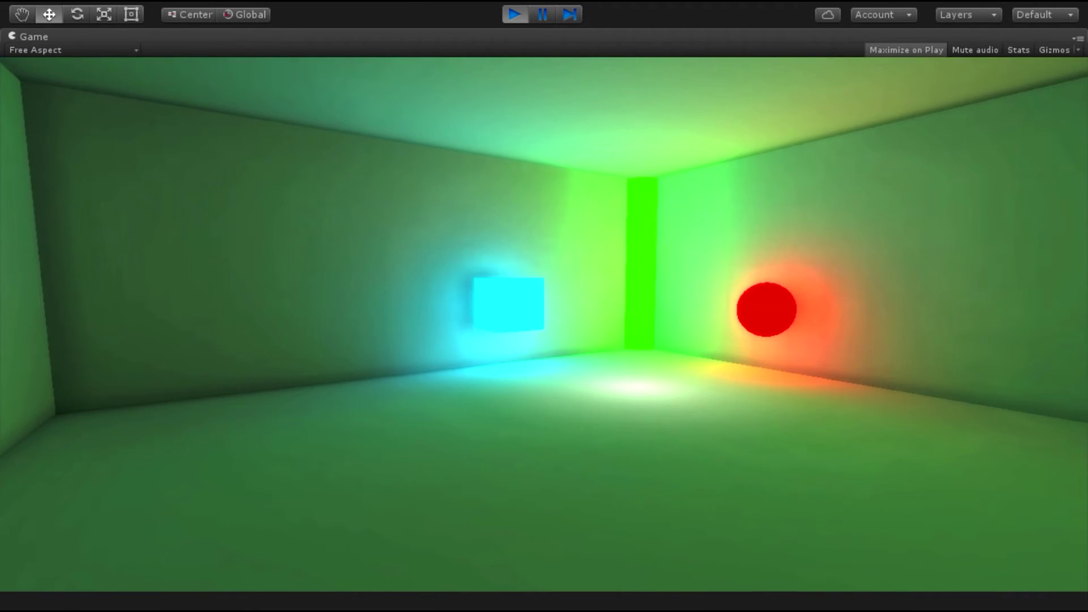
pyautogui.press('w')
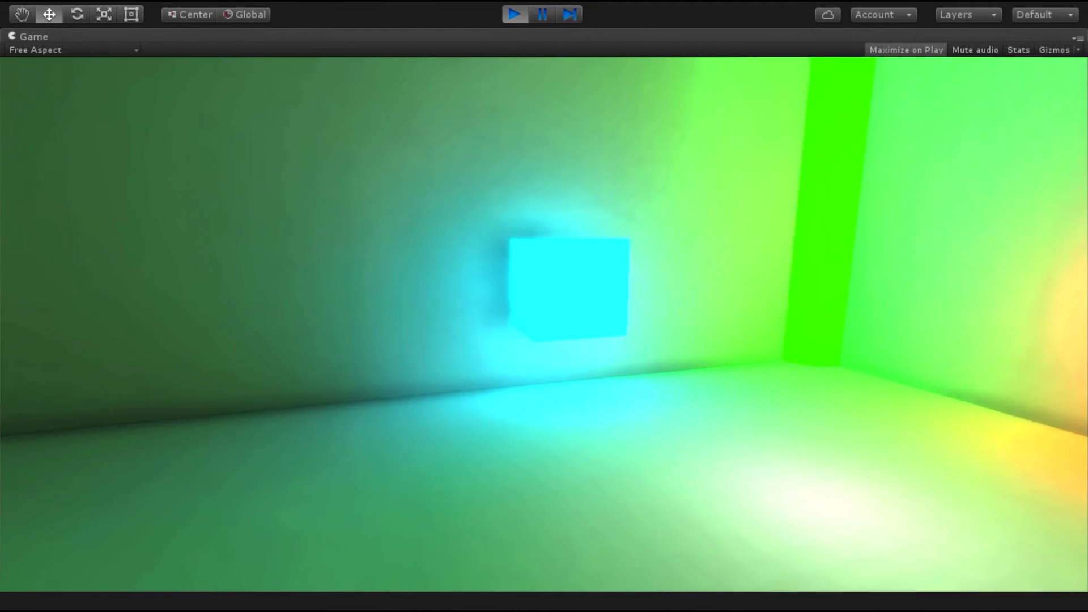
pyautogui.press('s')
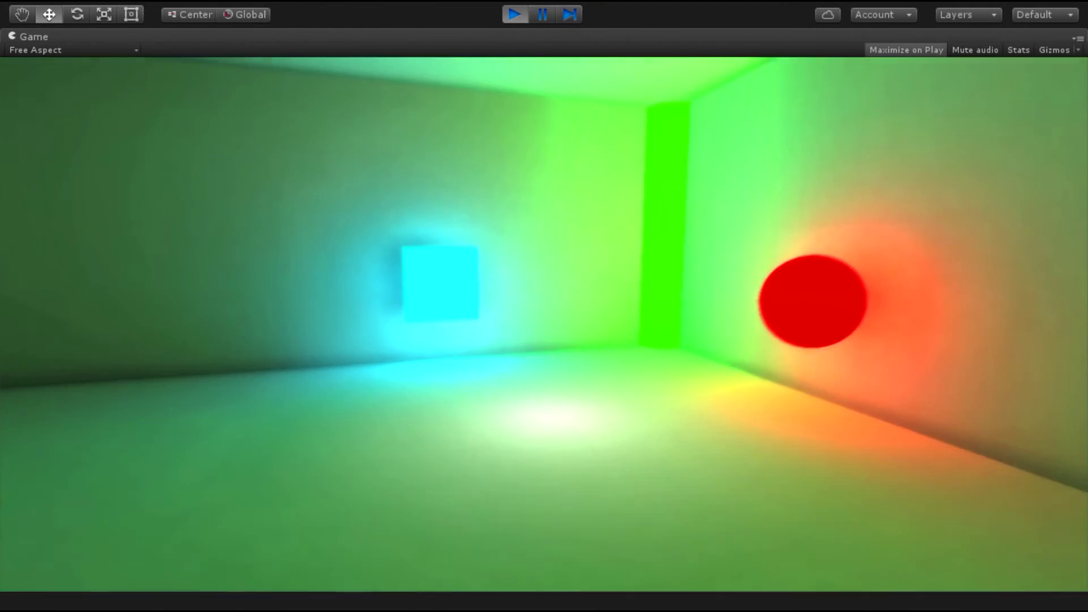
pyautogui.press('s')
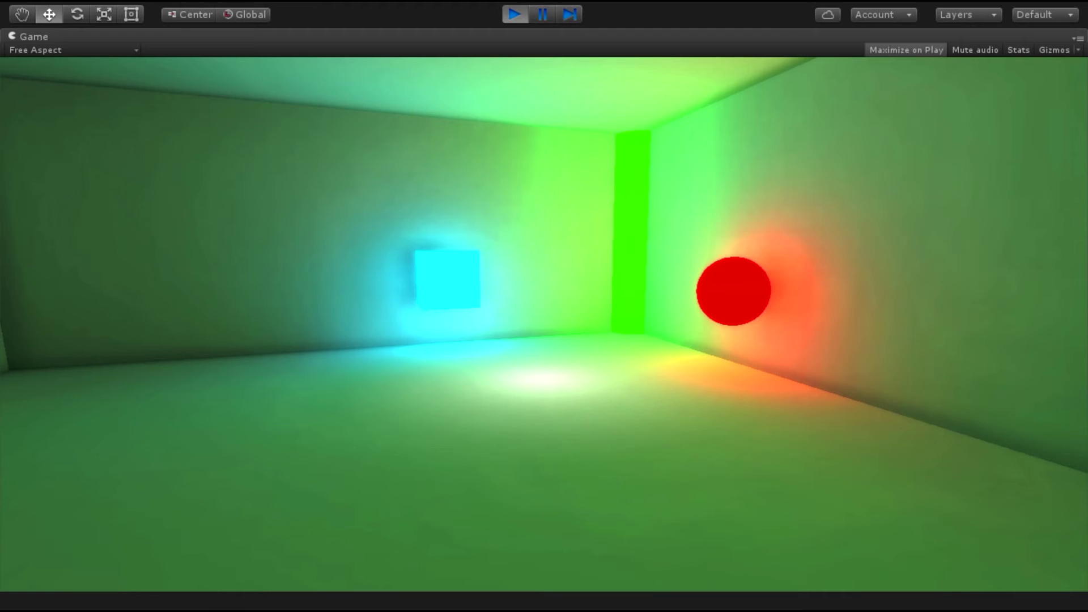
pyautogui.press('super')
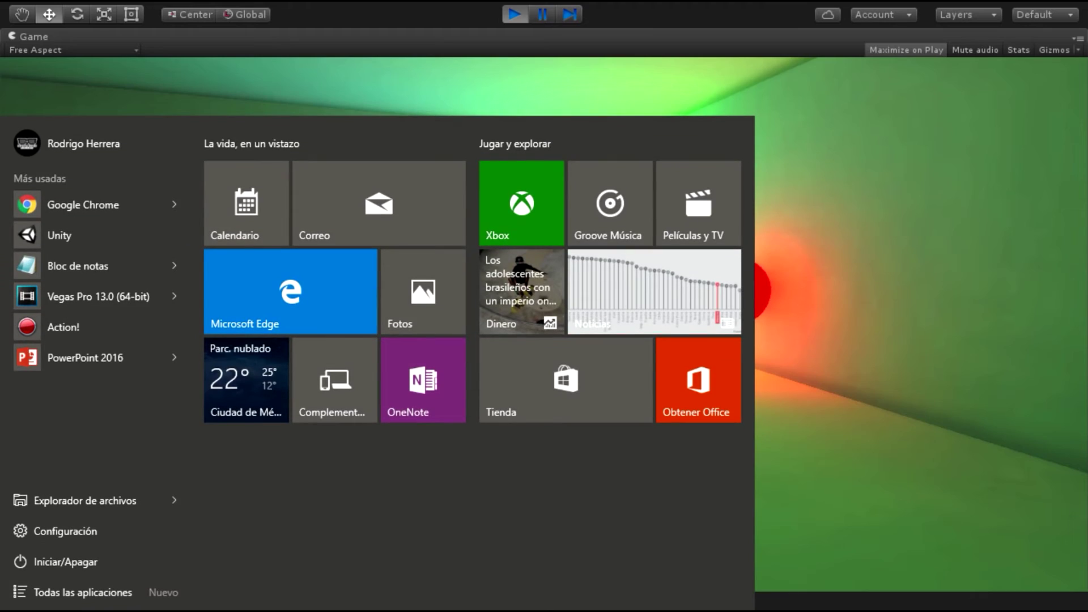
pyautogui.press('super')
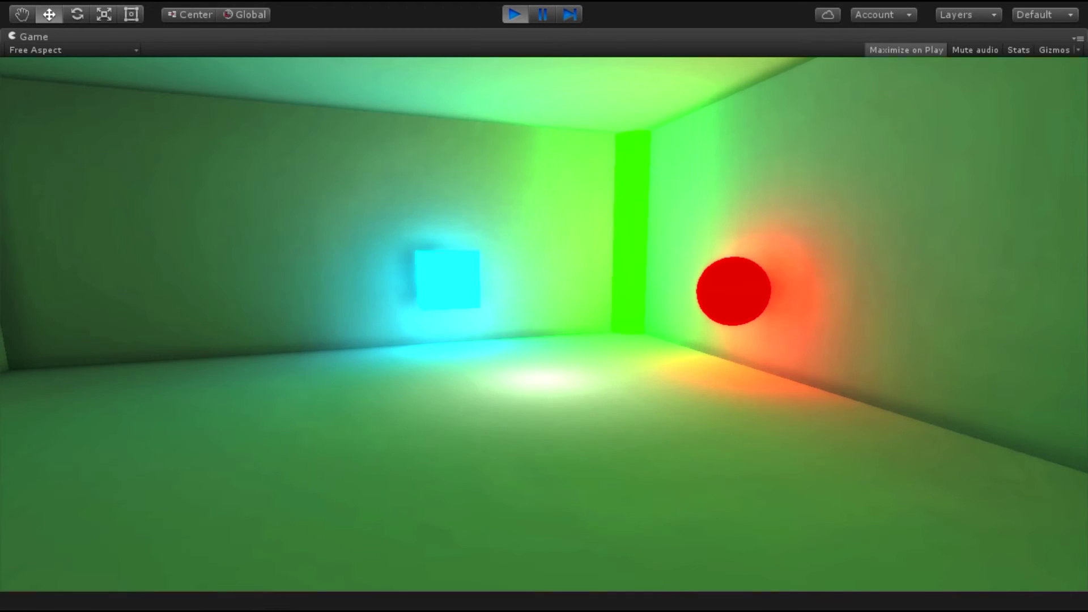